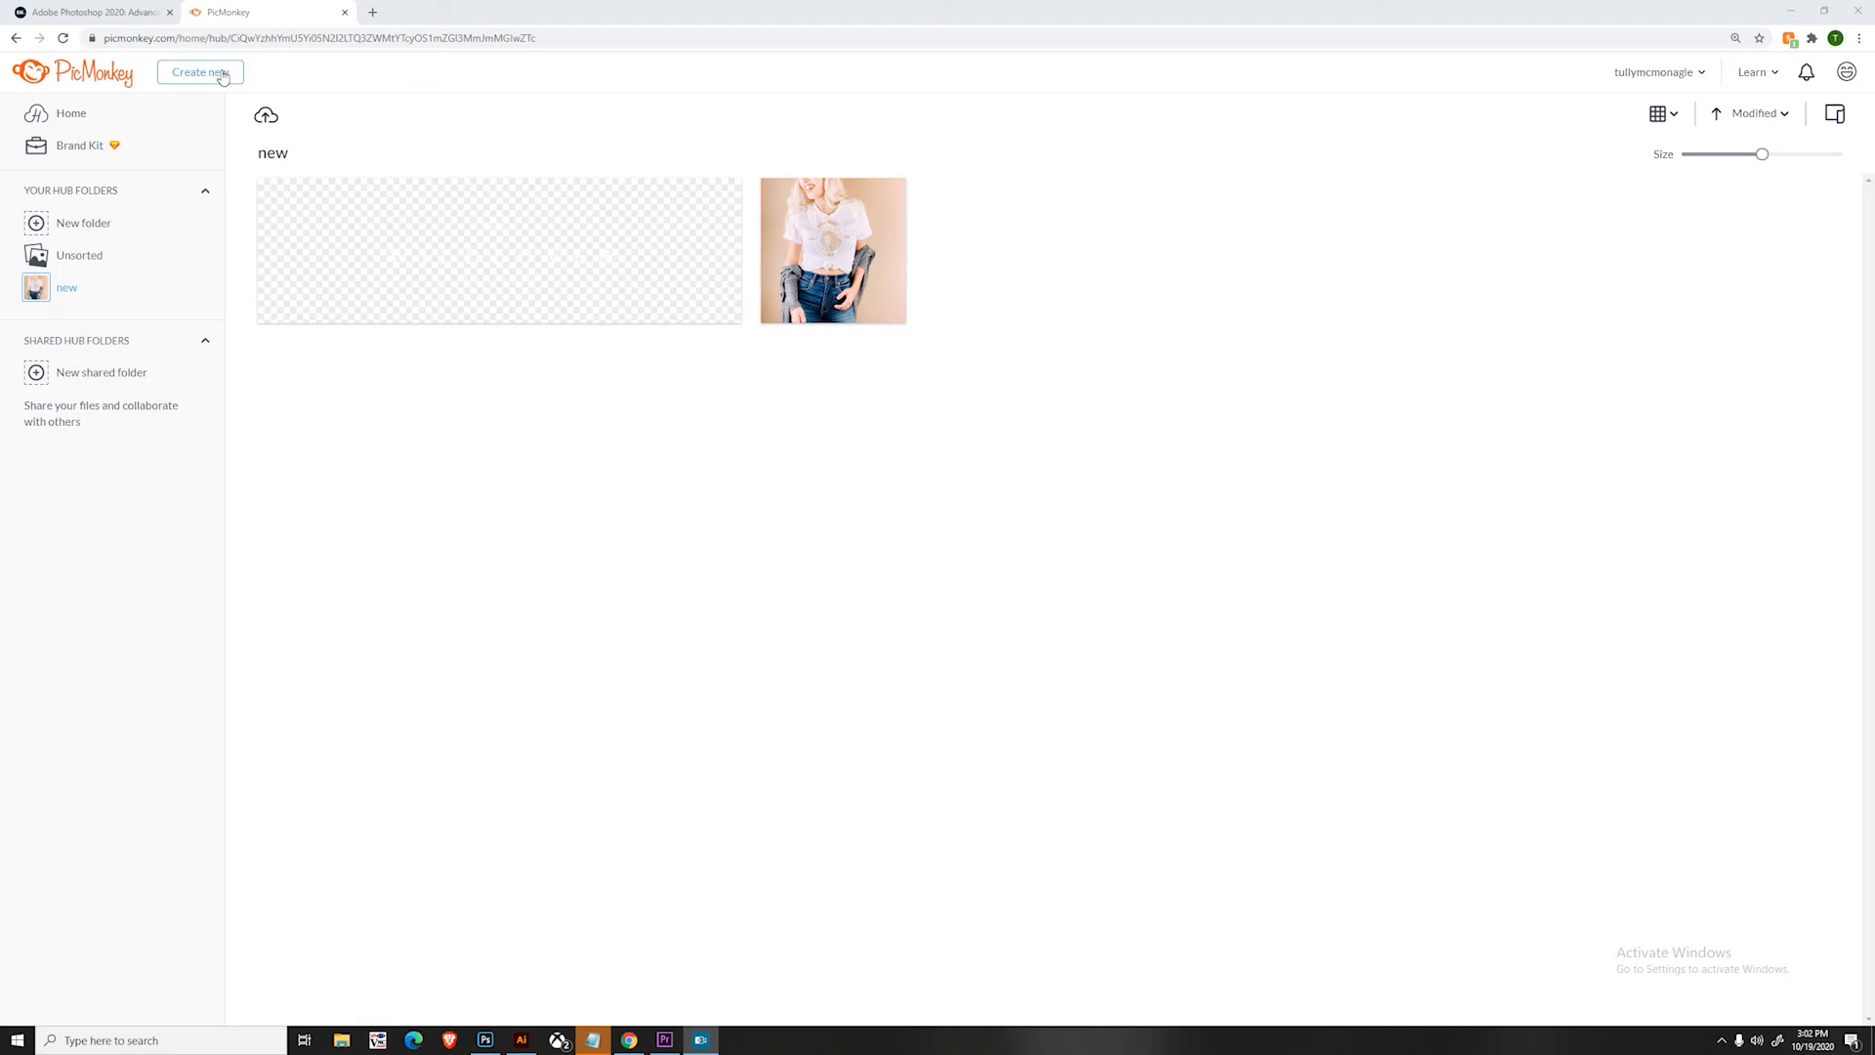
- Create a blank canvas from the Etsy Shop Big Banner preset, 1200 x 300 px
click(223, 77)
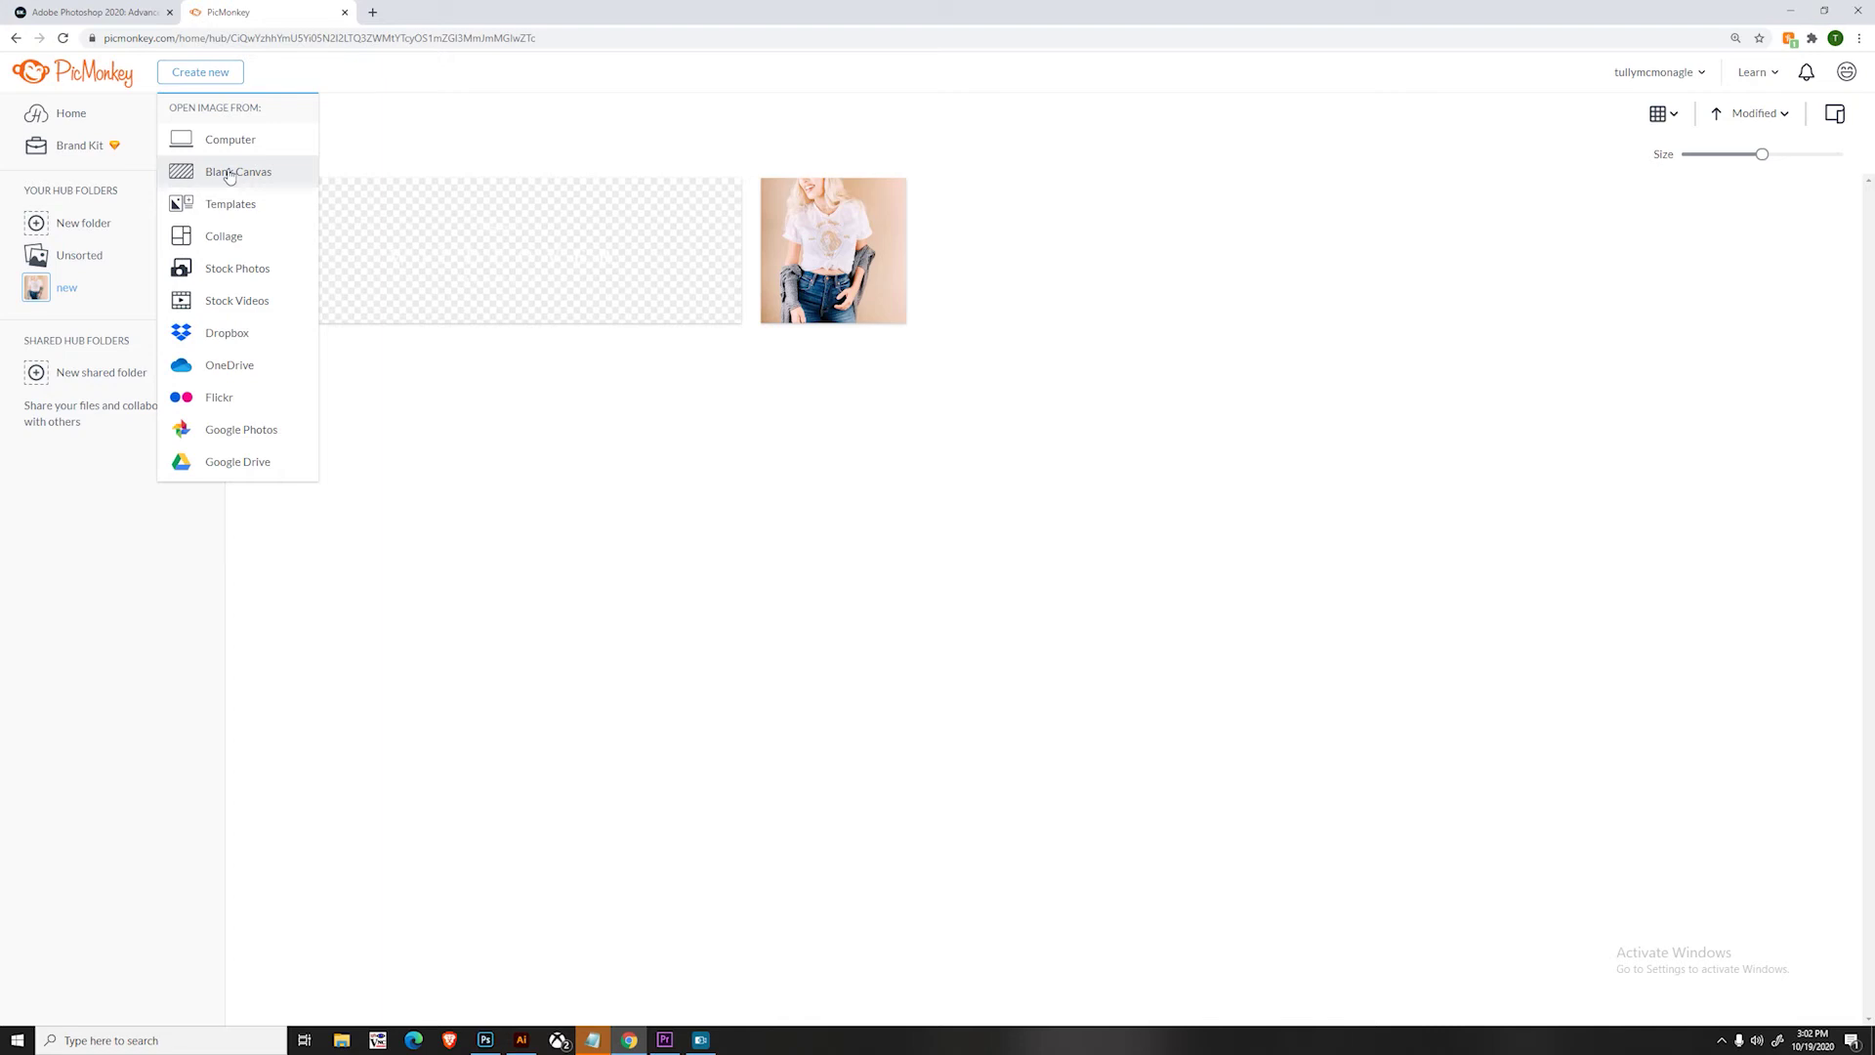
click(306, 78)
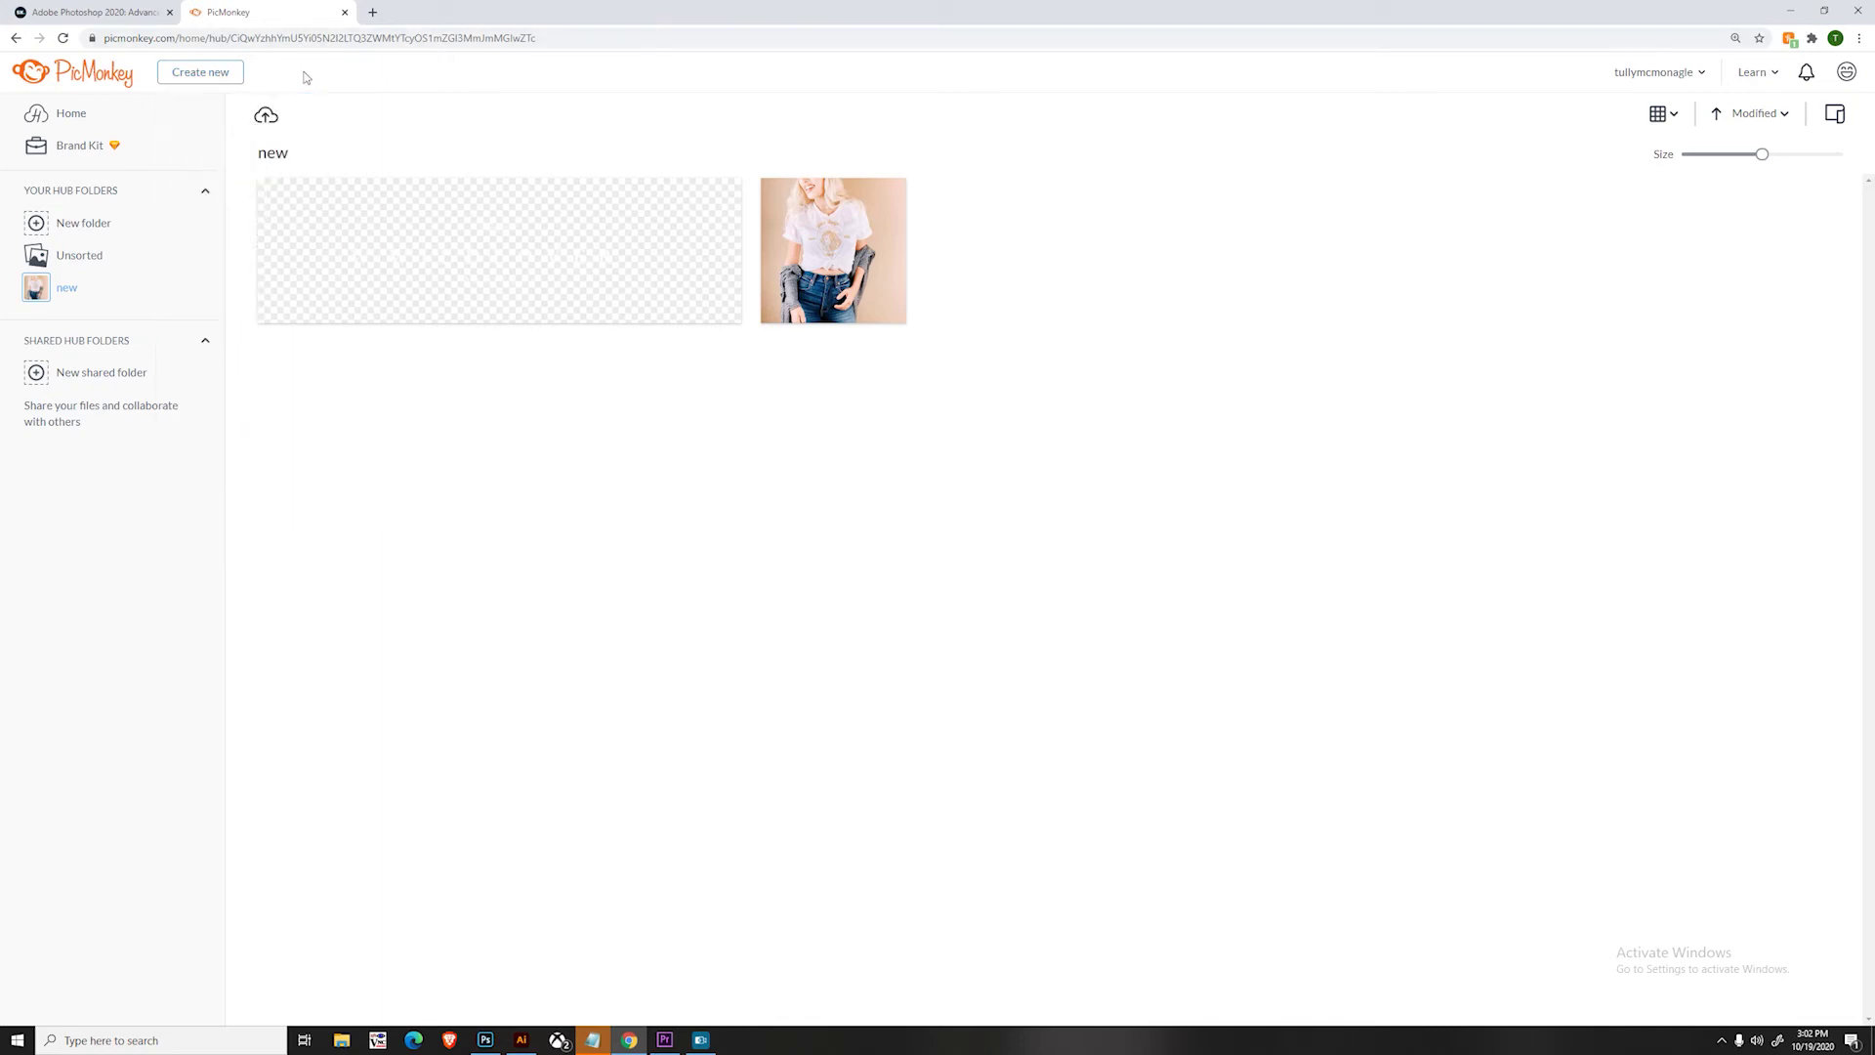
click(196, 74)
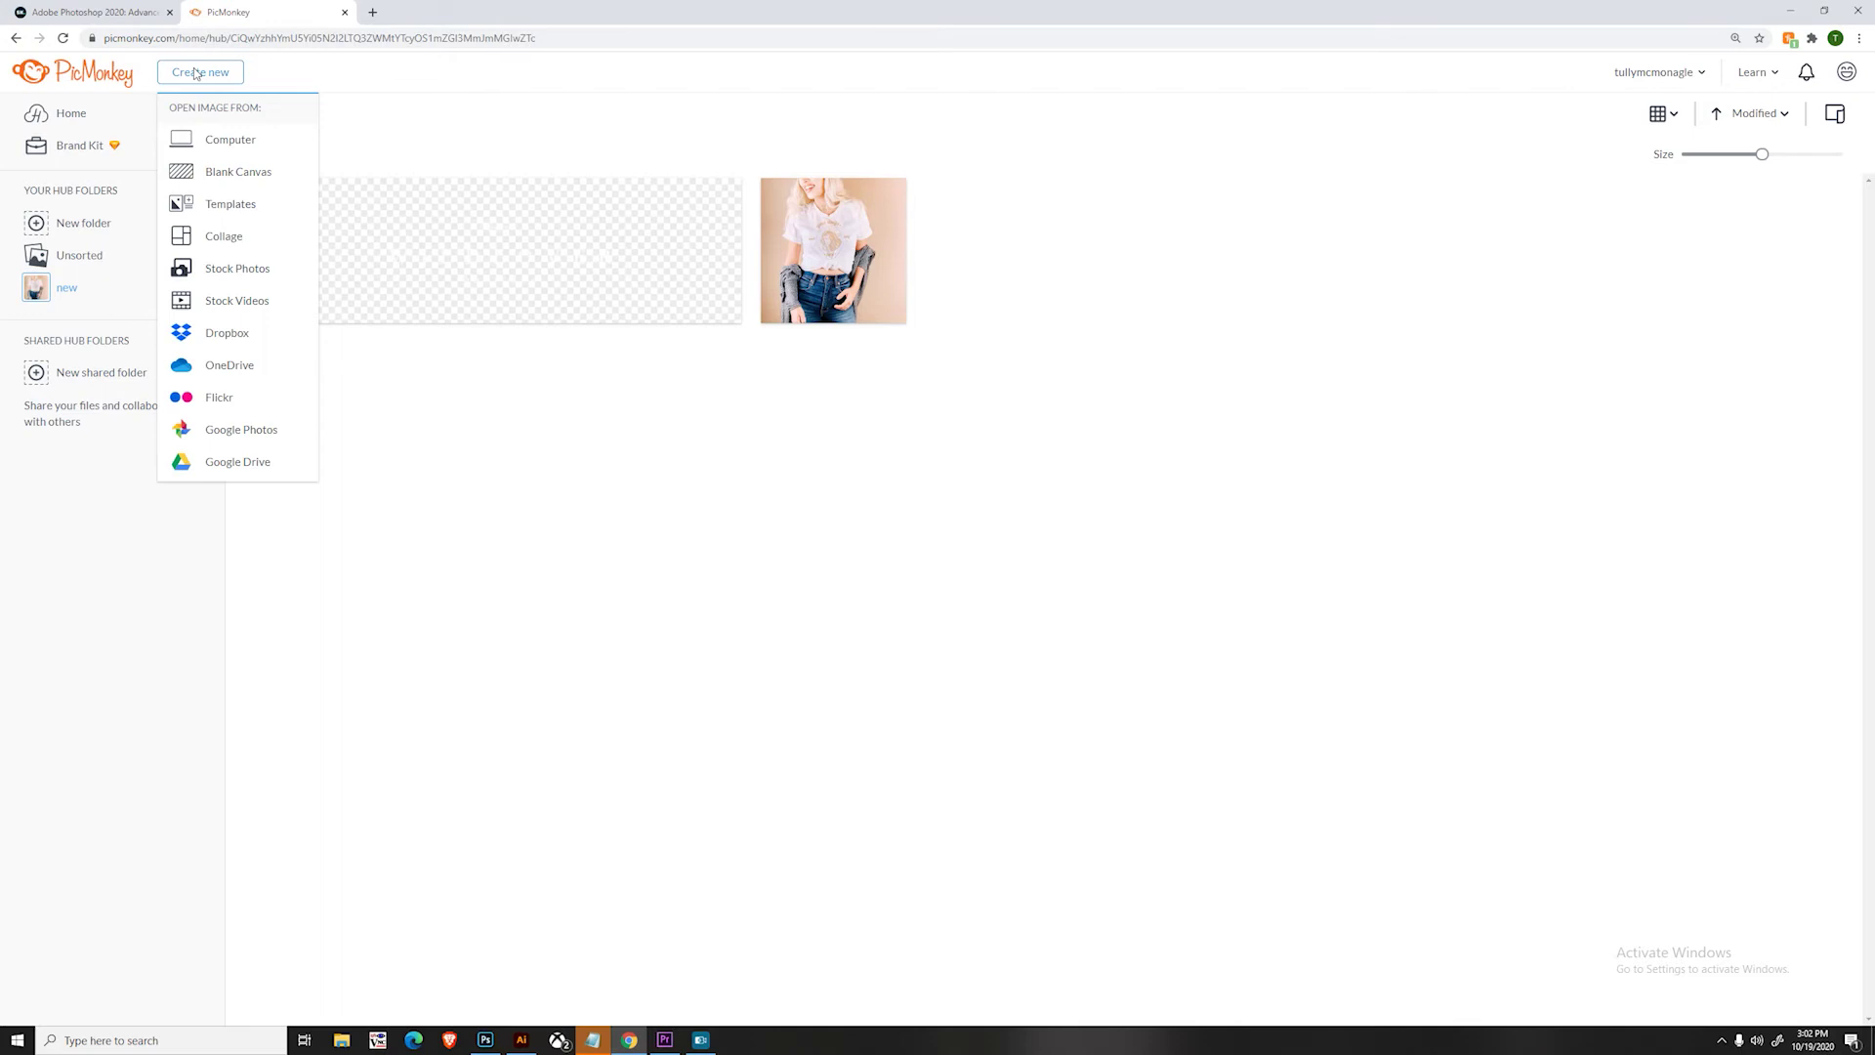
click(208, 171)
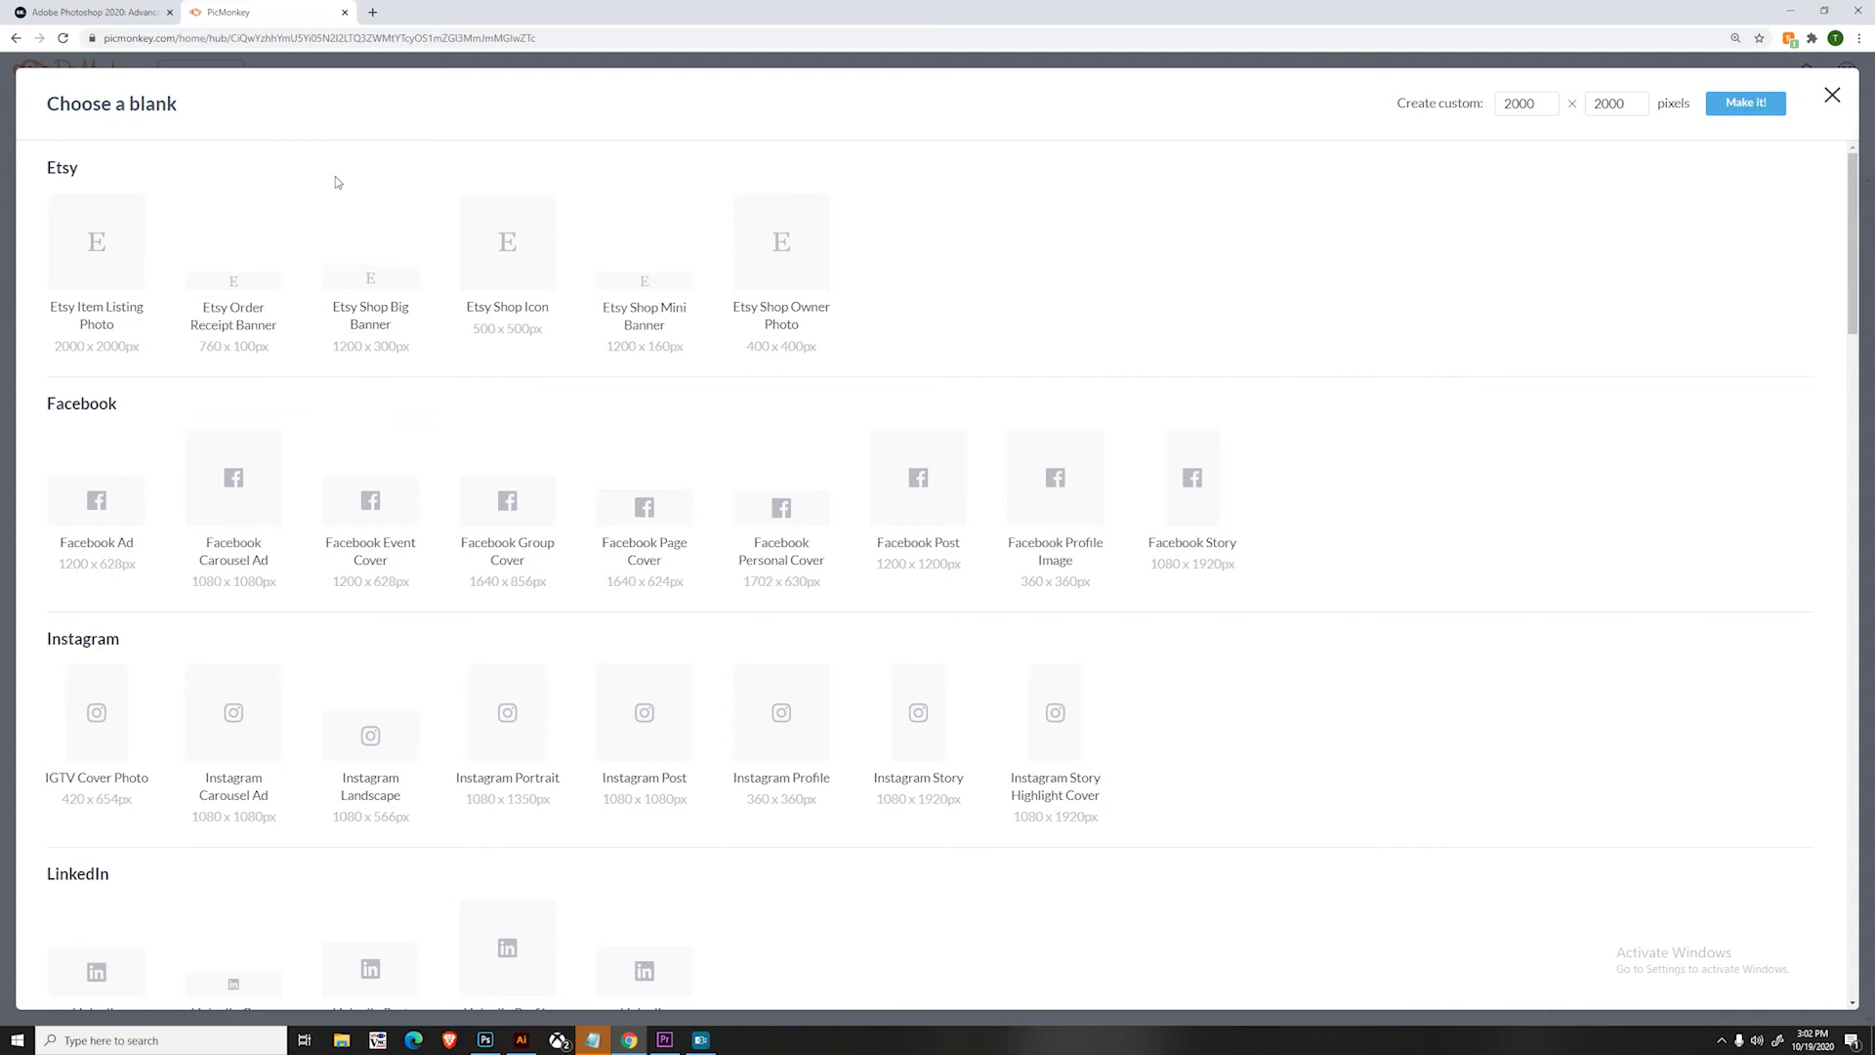
click(369, 279)
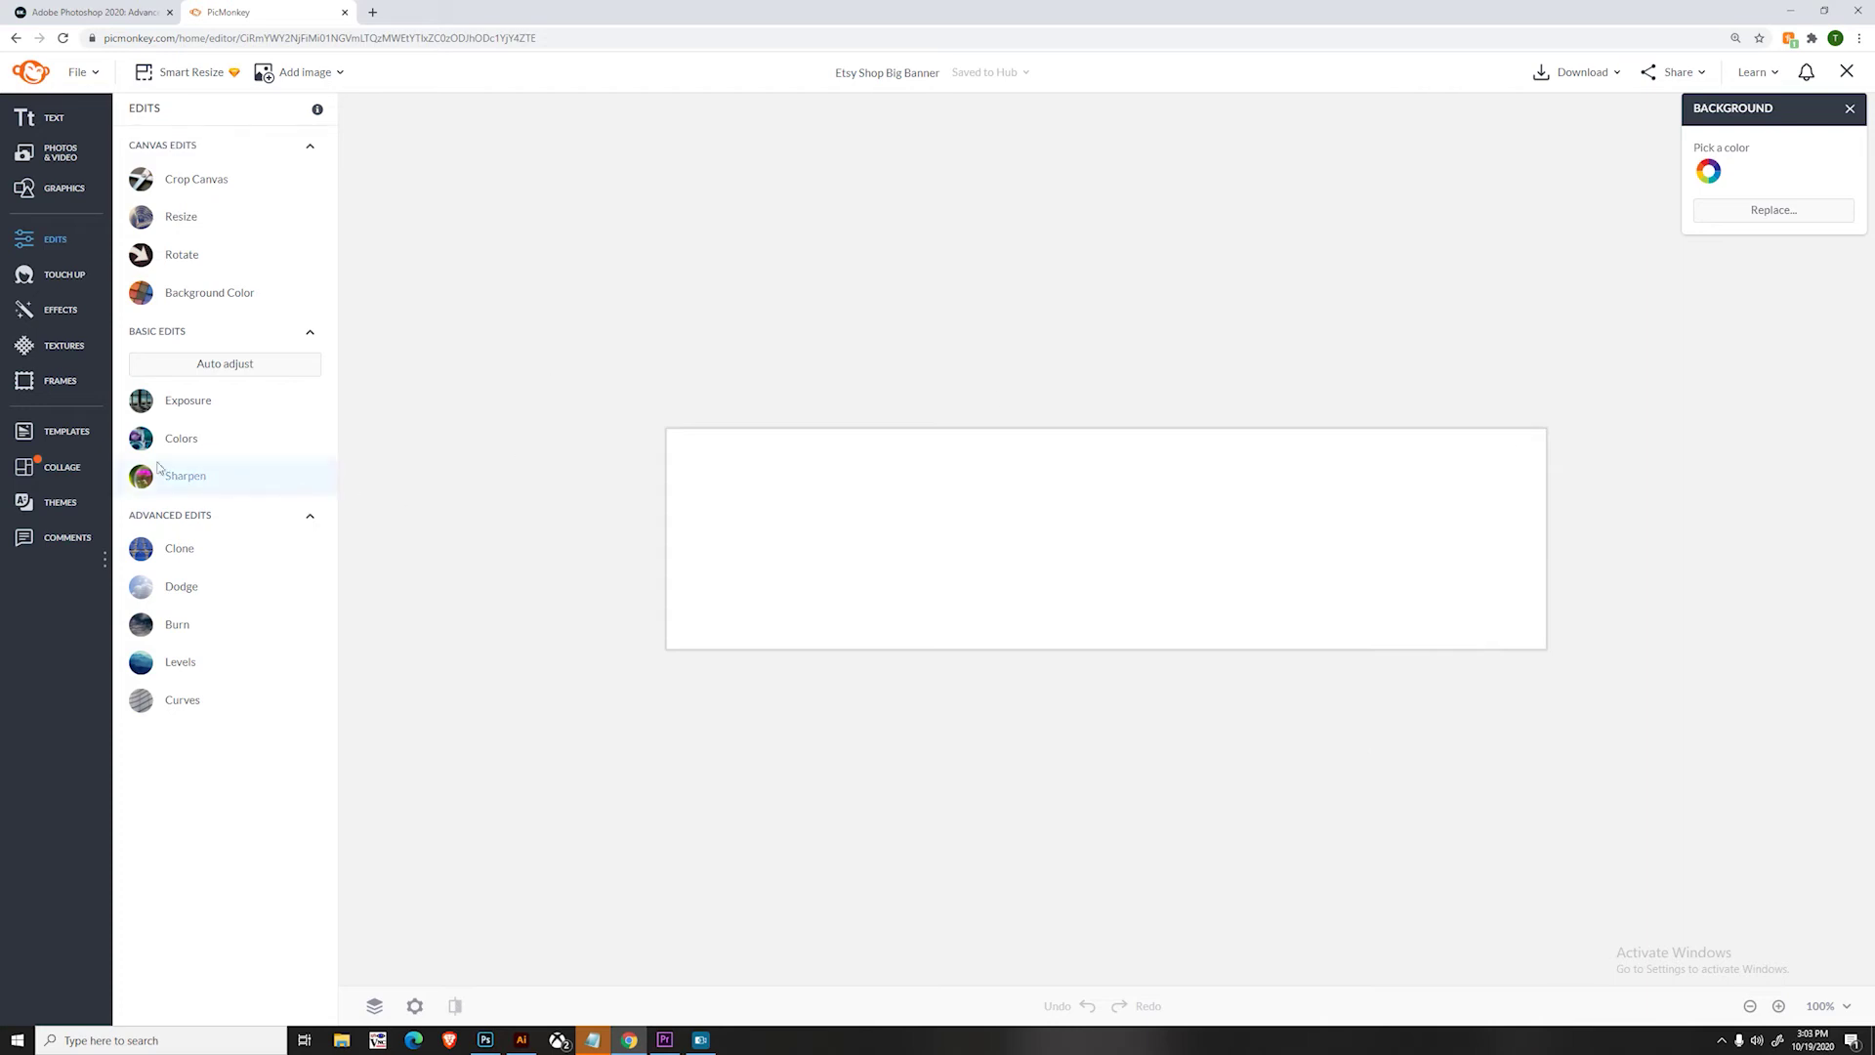
- Browse the template library to the Etsy category and list all Etsy Shop Big Banner templates
click(64, 431)
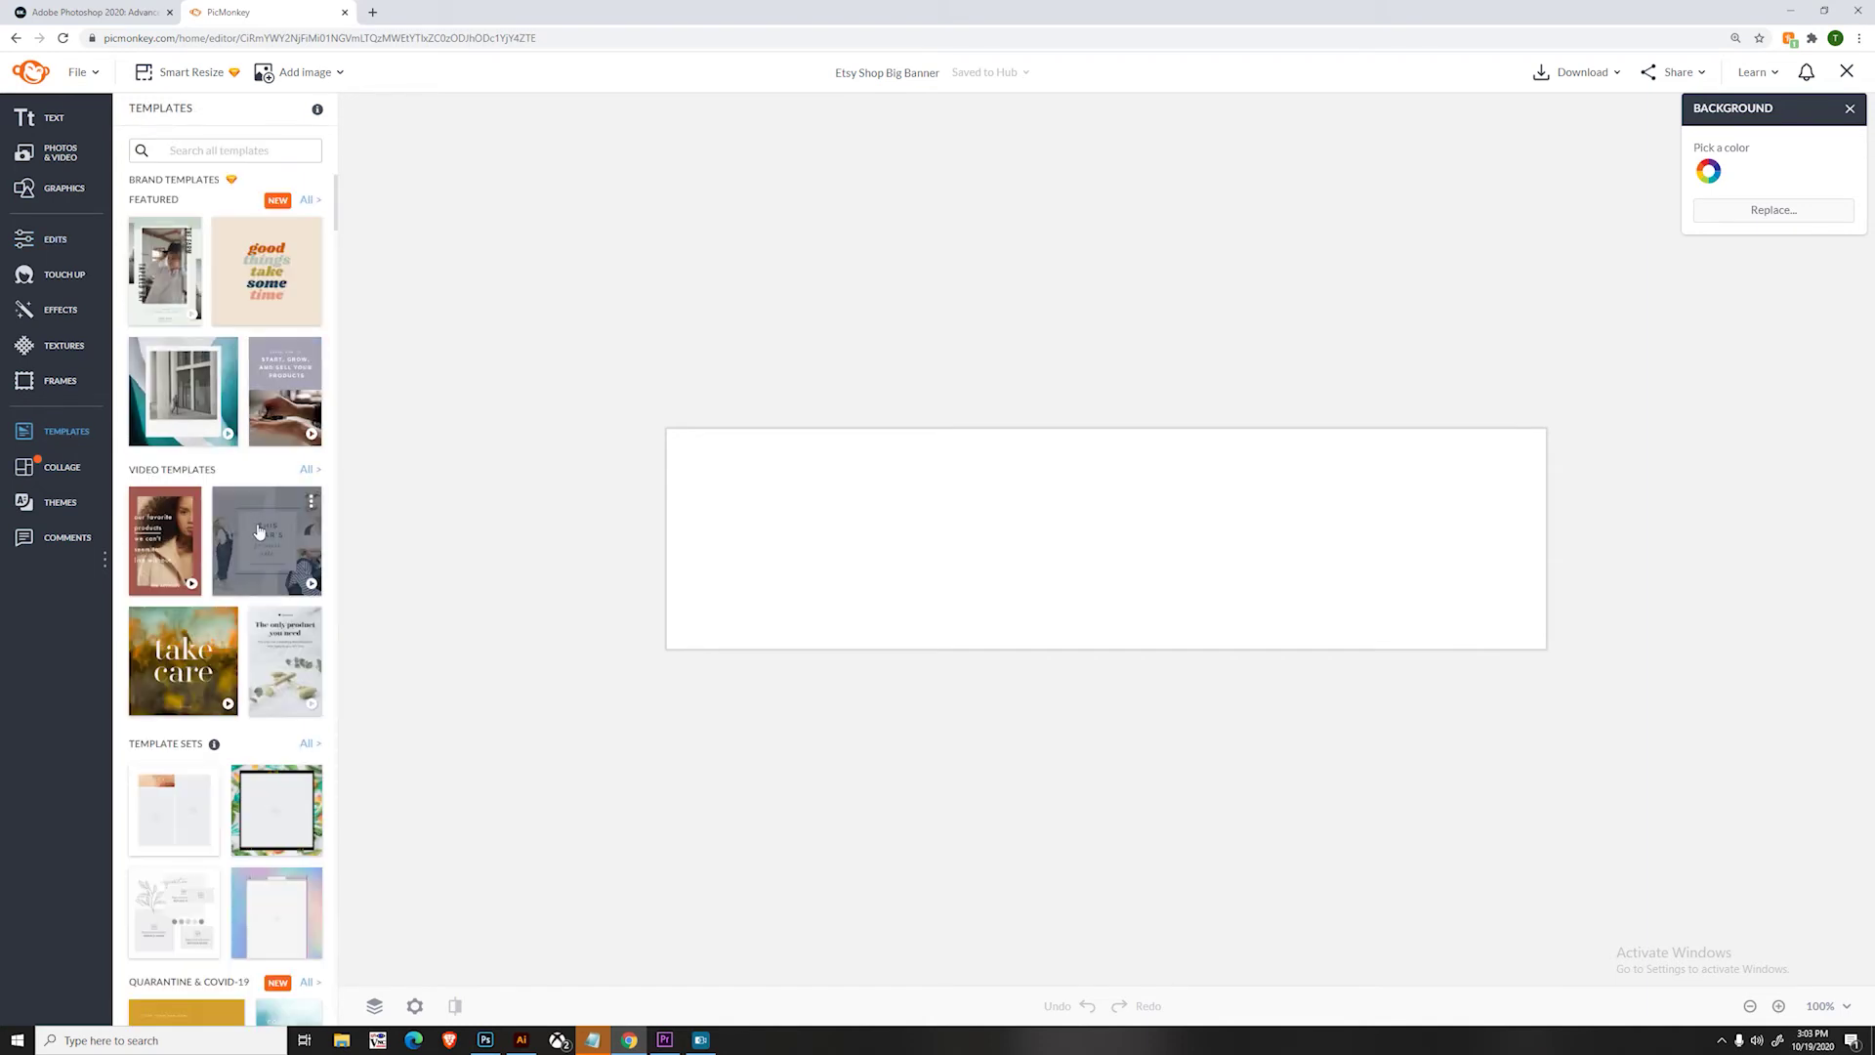
scroll(268, 508, down, 5)
scroll(251, 552, down, 12)
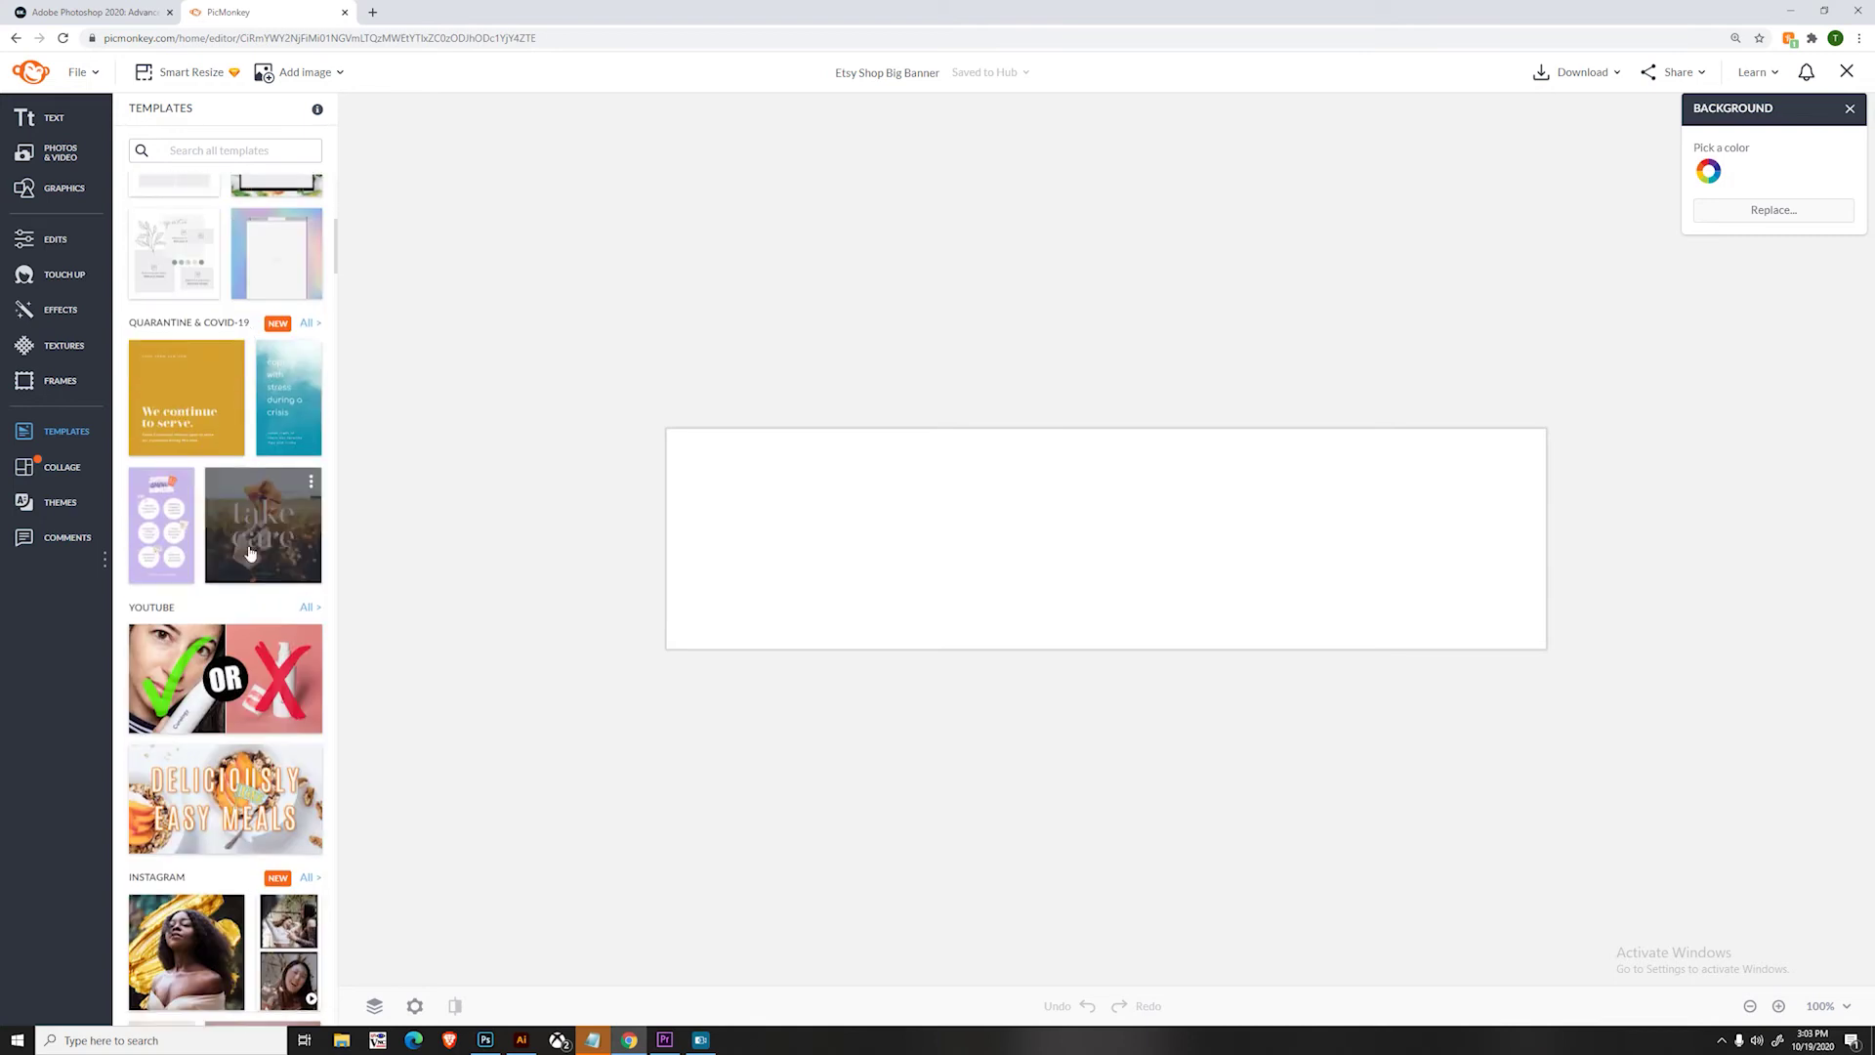
scroll(251, 553, down, 5)
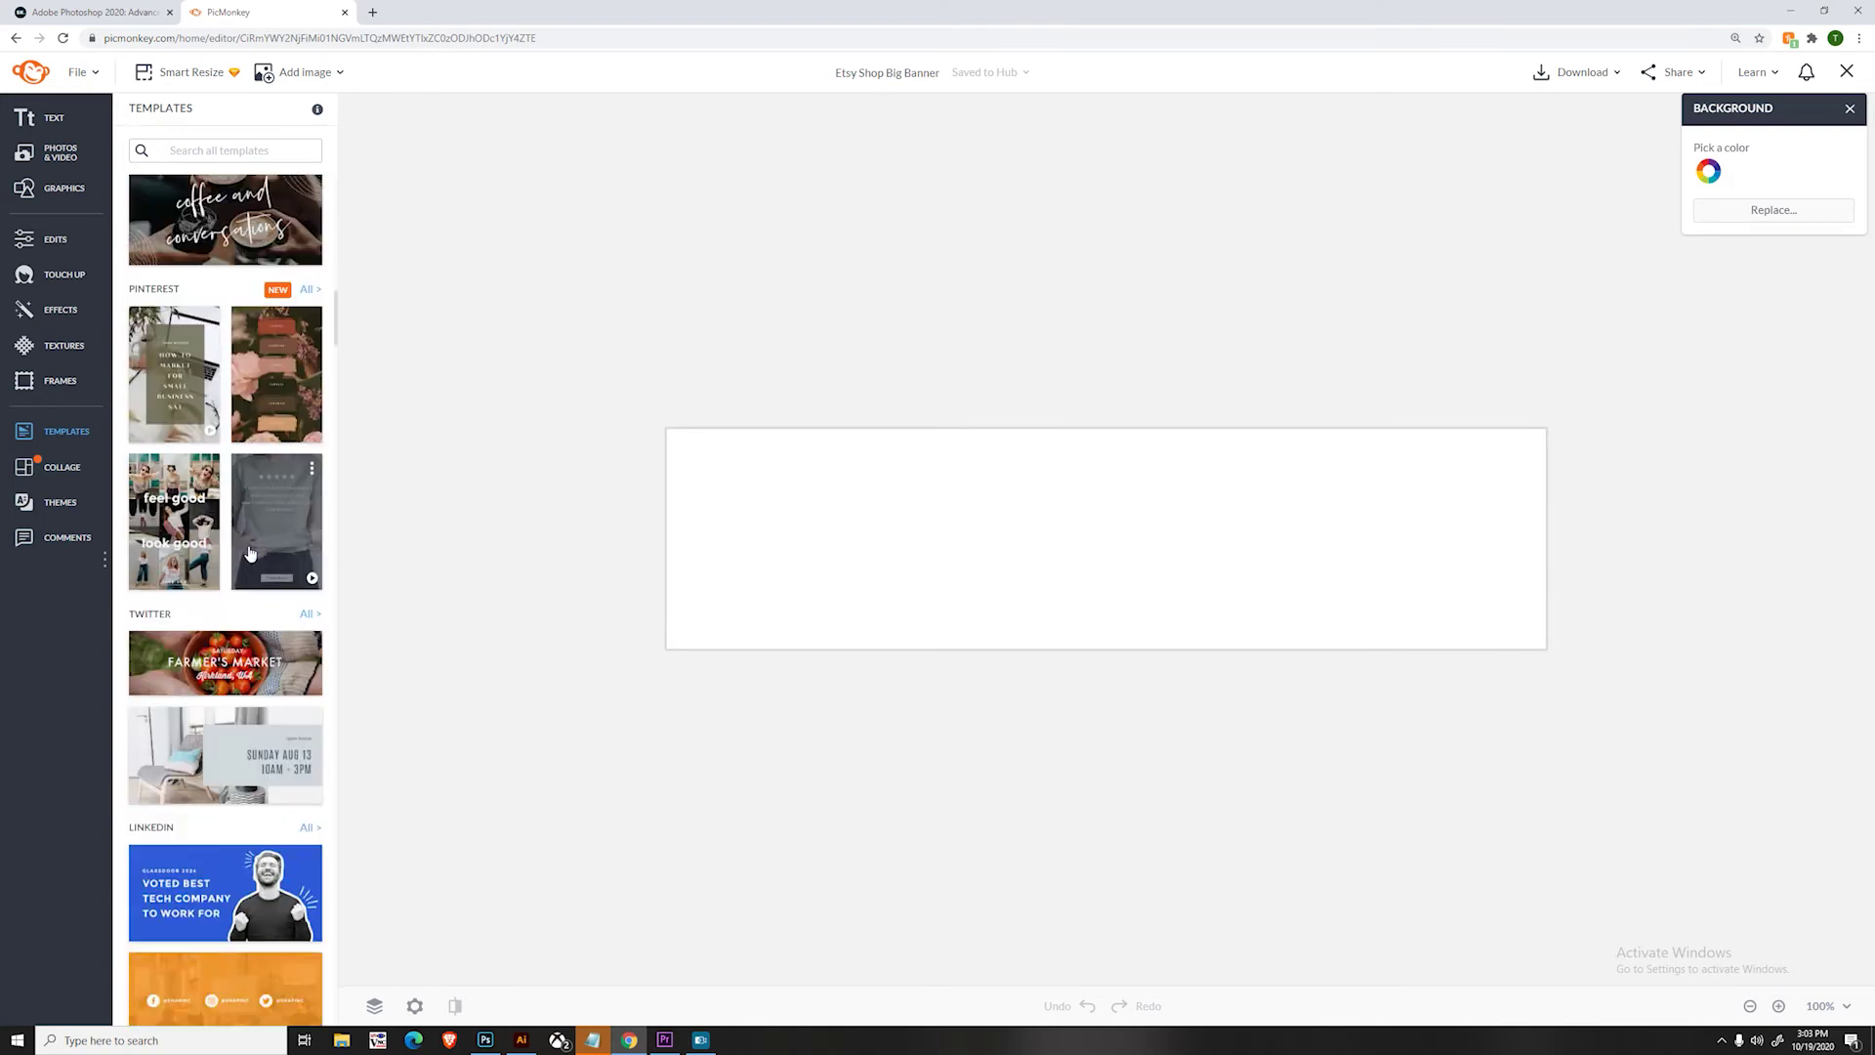
scroll(251, 552, down, 5)
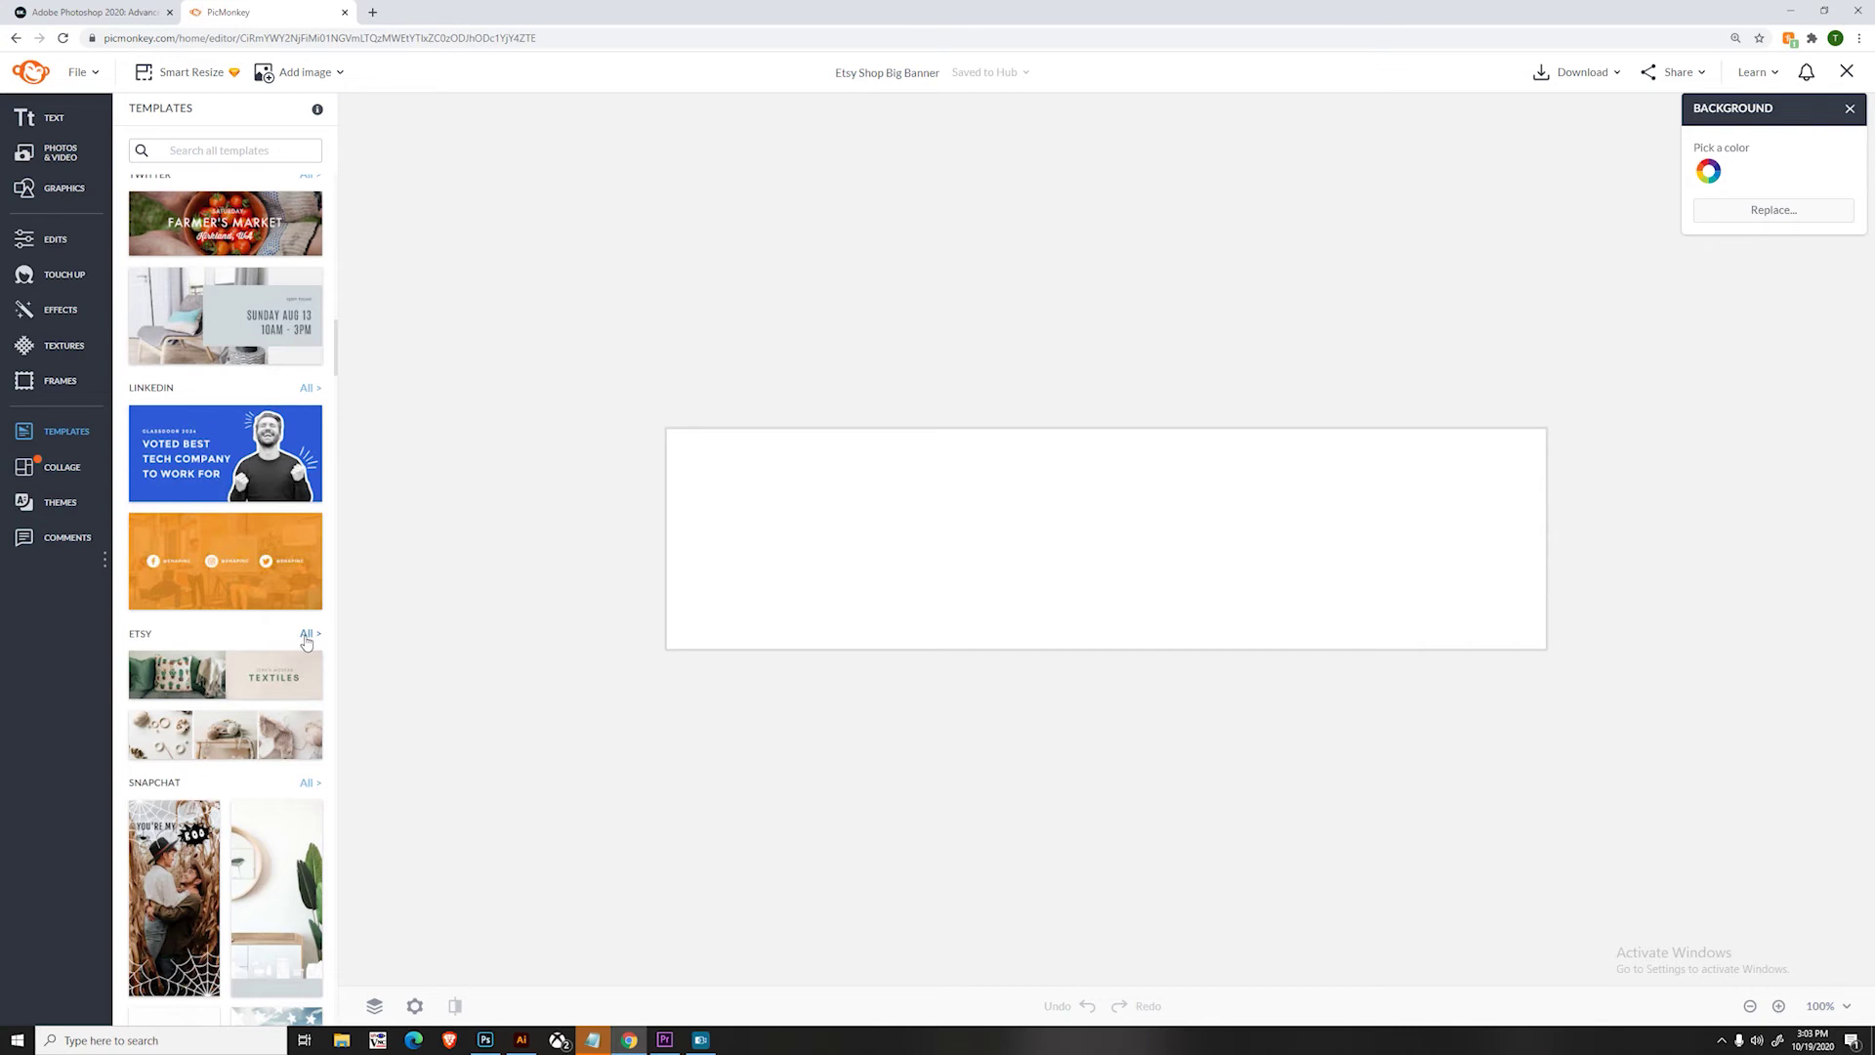
click(305, 635)
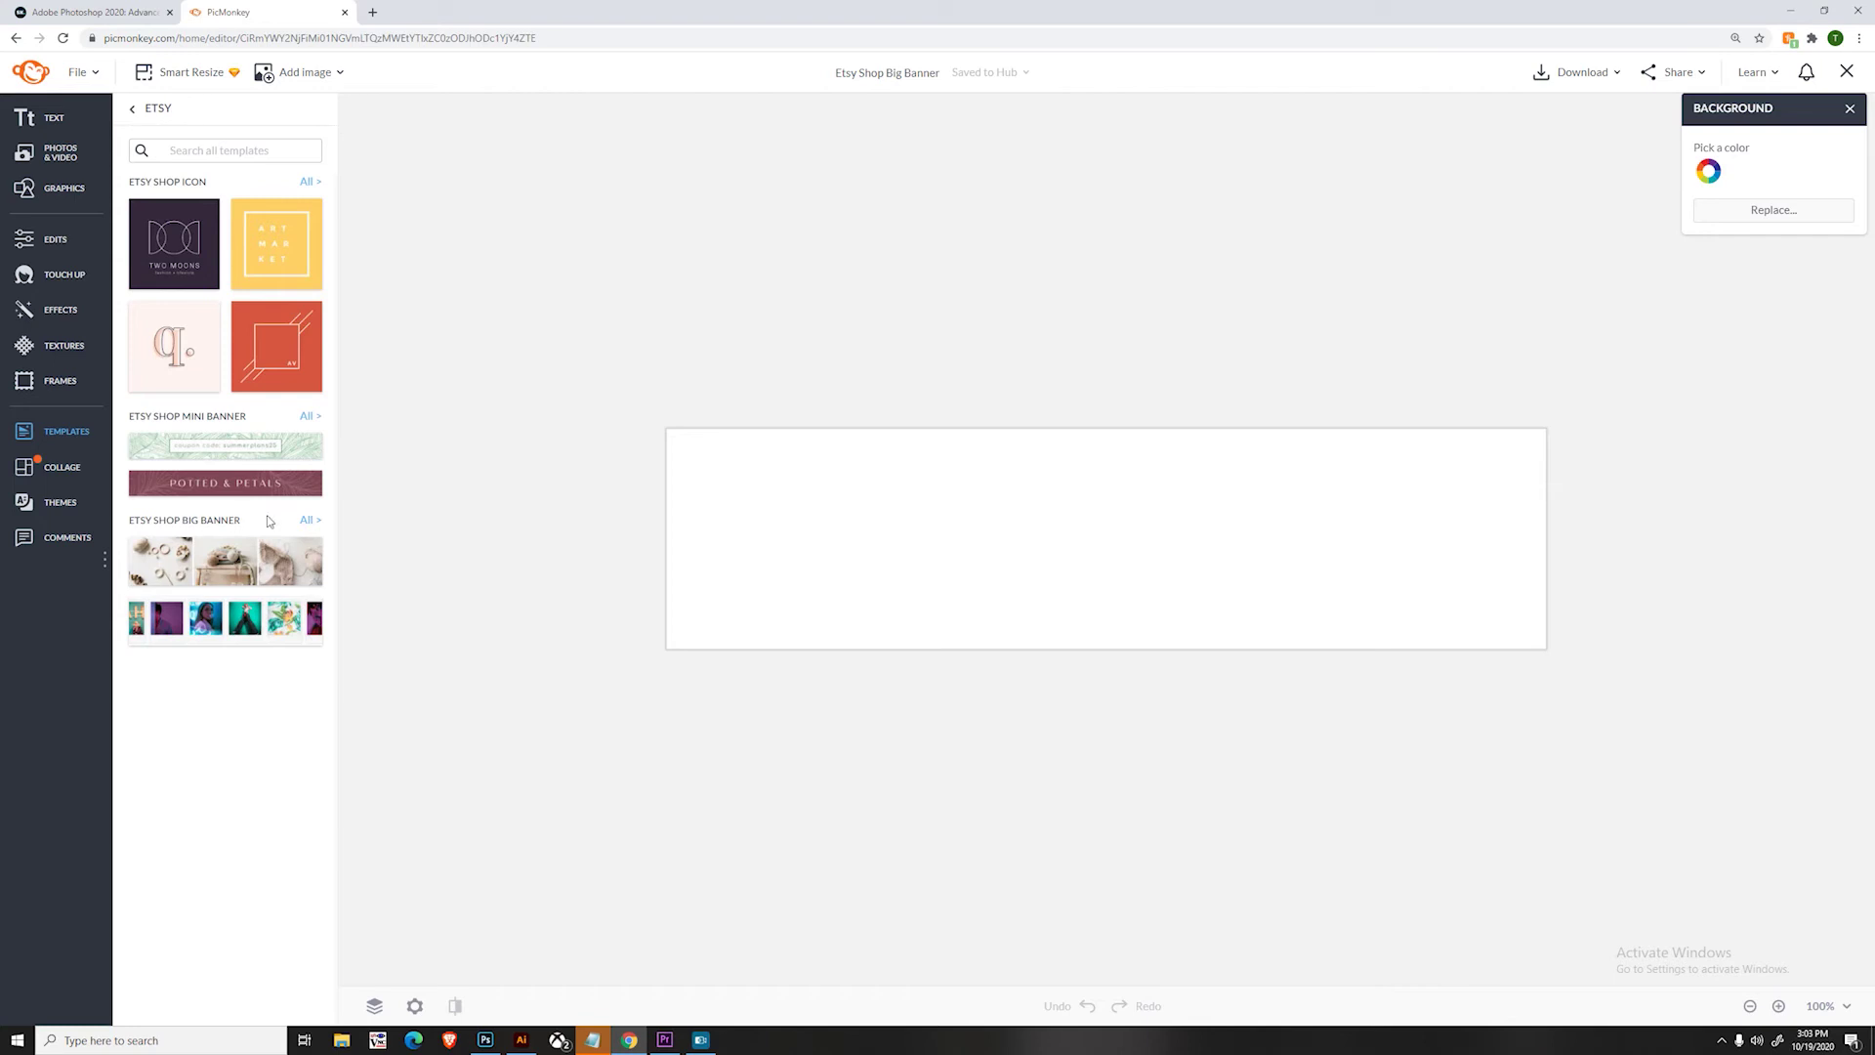
click(307, 521)
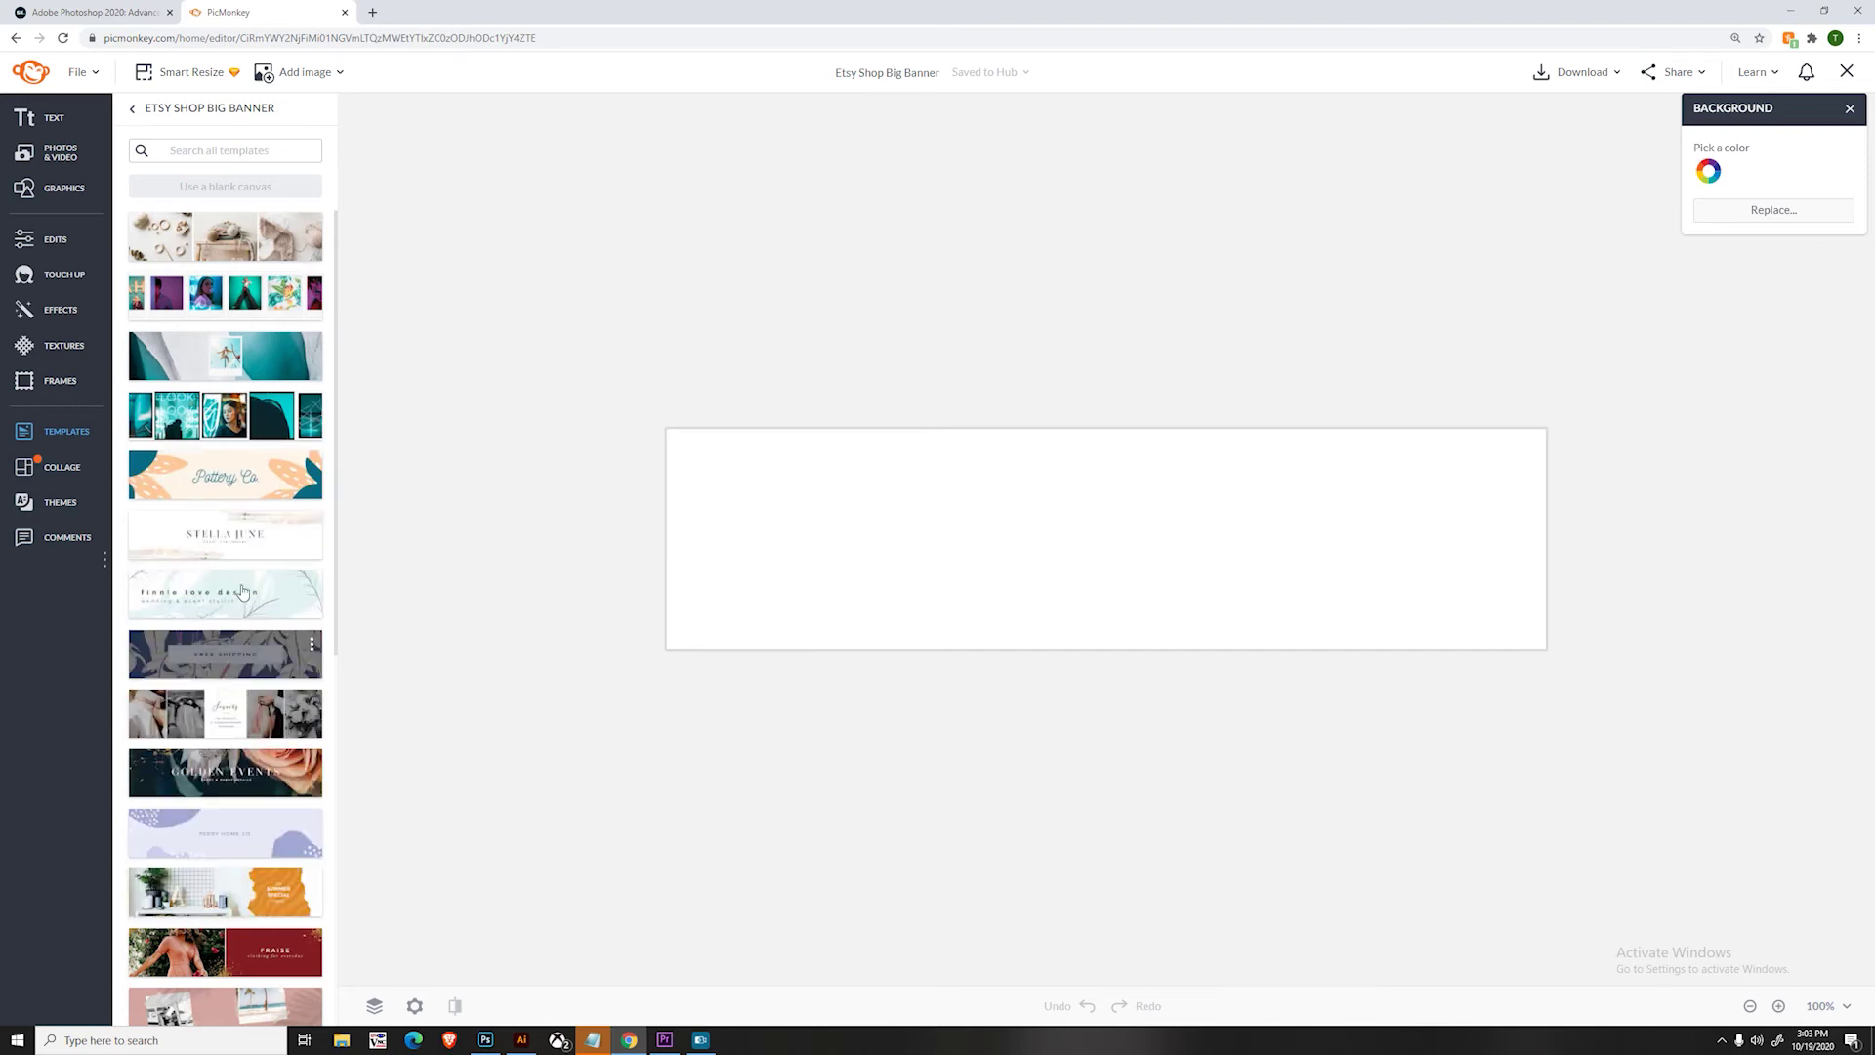
- Apply the pale floral WILDLOVER wedding & events template to the banner canvas
scroll(244, 581, down, 2)
scroll(244, 577, down, 2)
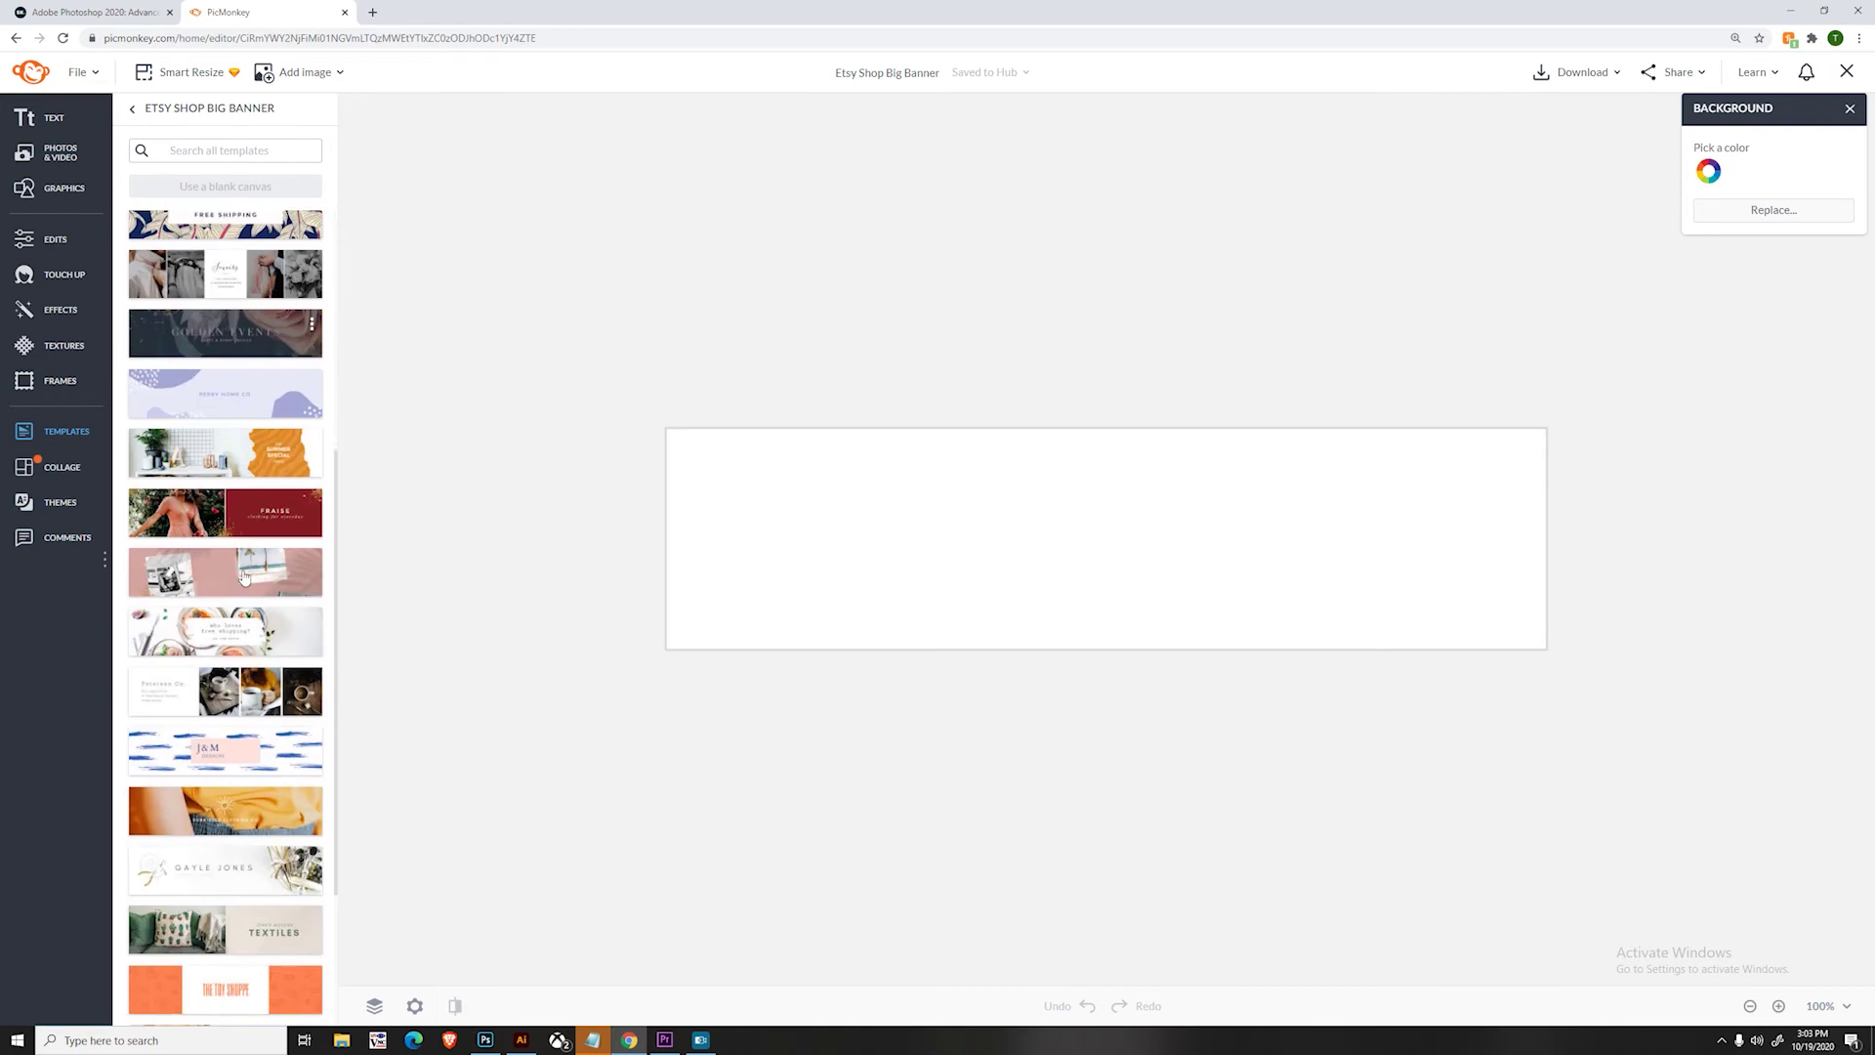
scroll(244, 578, down, 2)
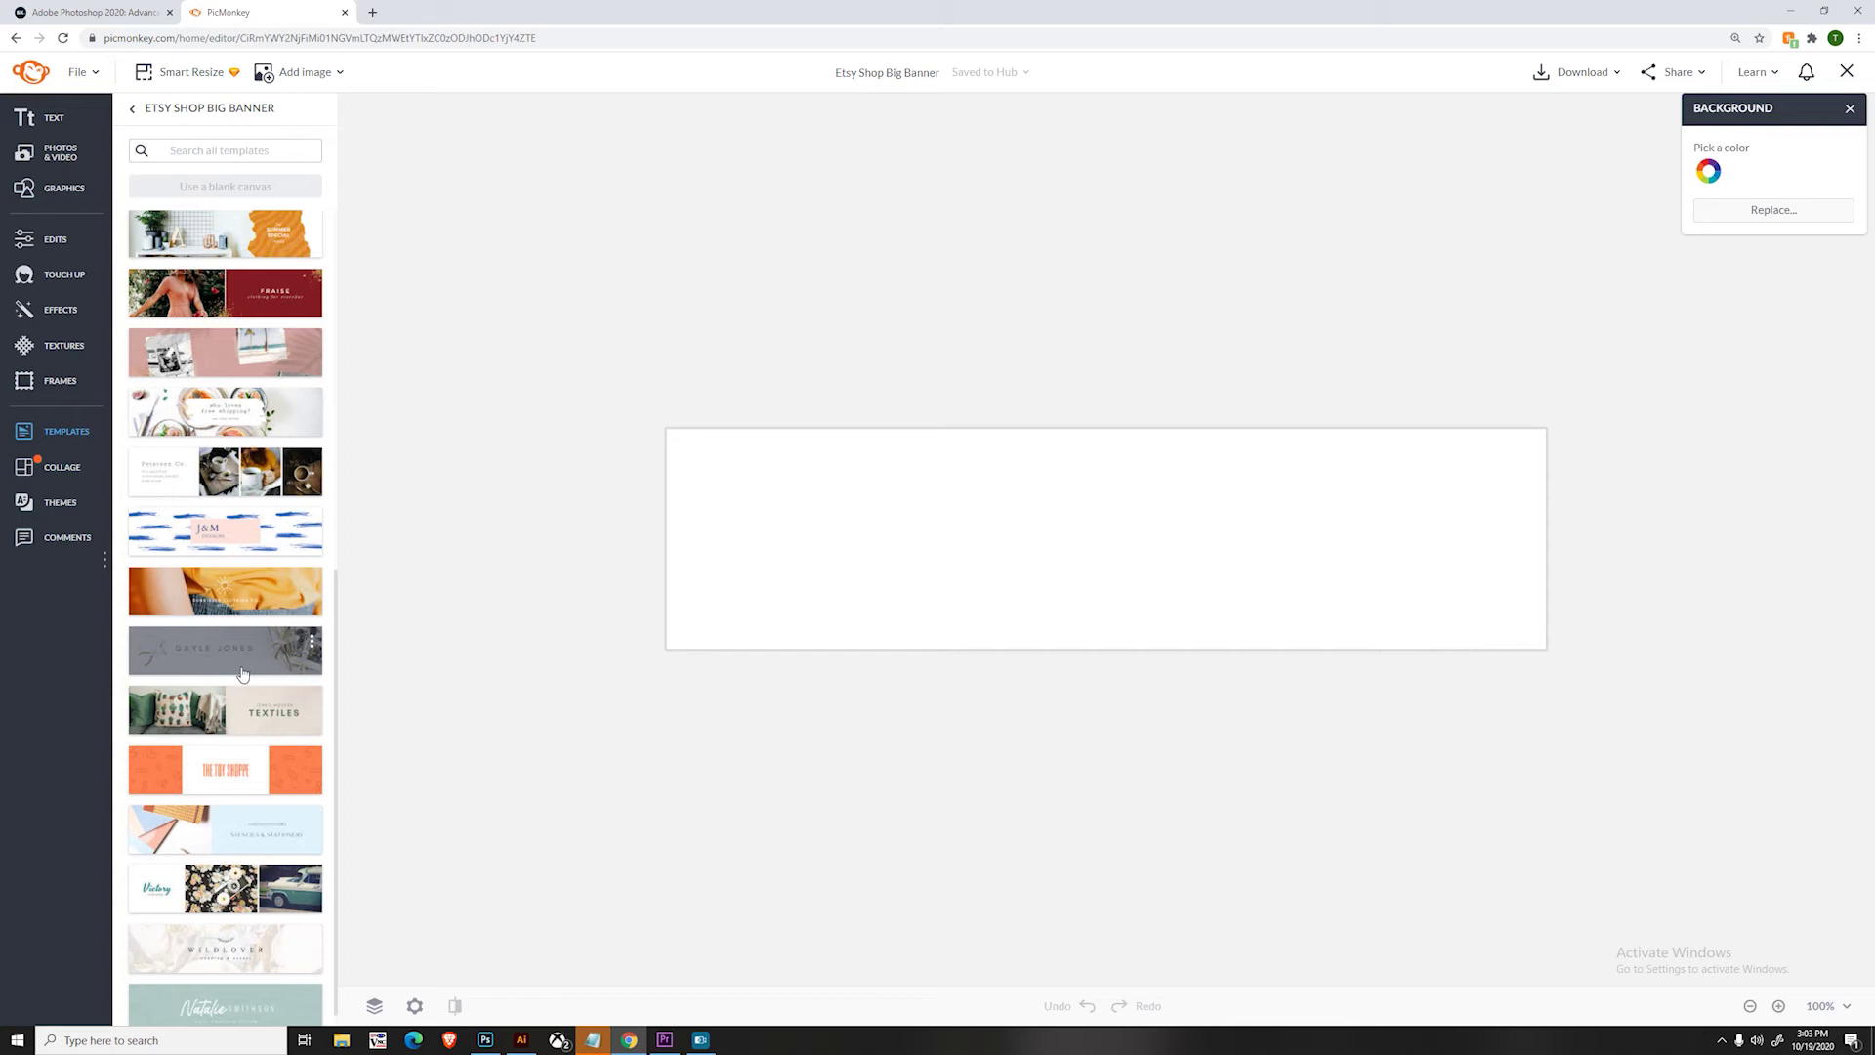
scroll(242, 674, down, 1)
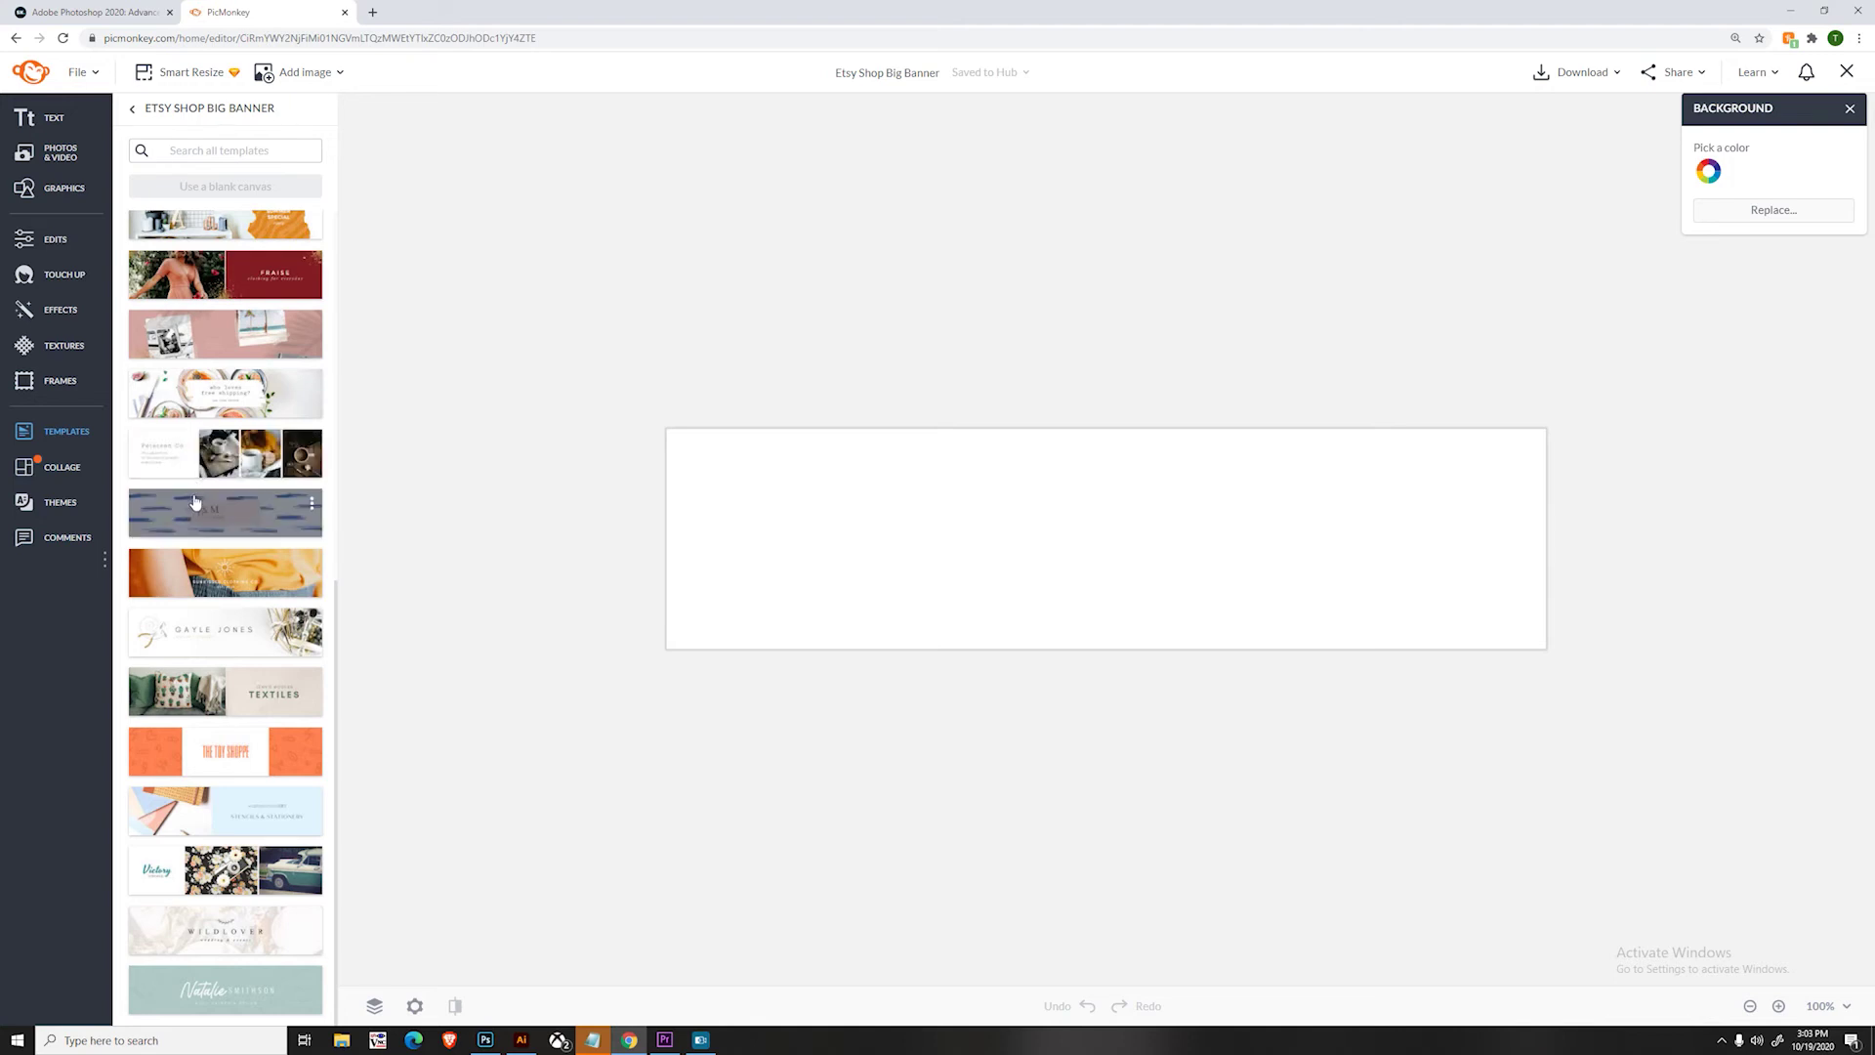
click(279, 941)
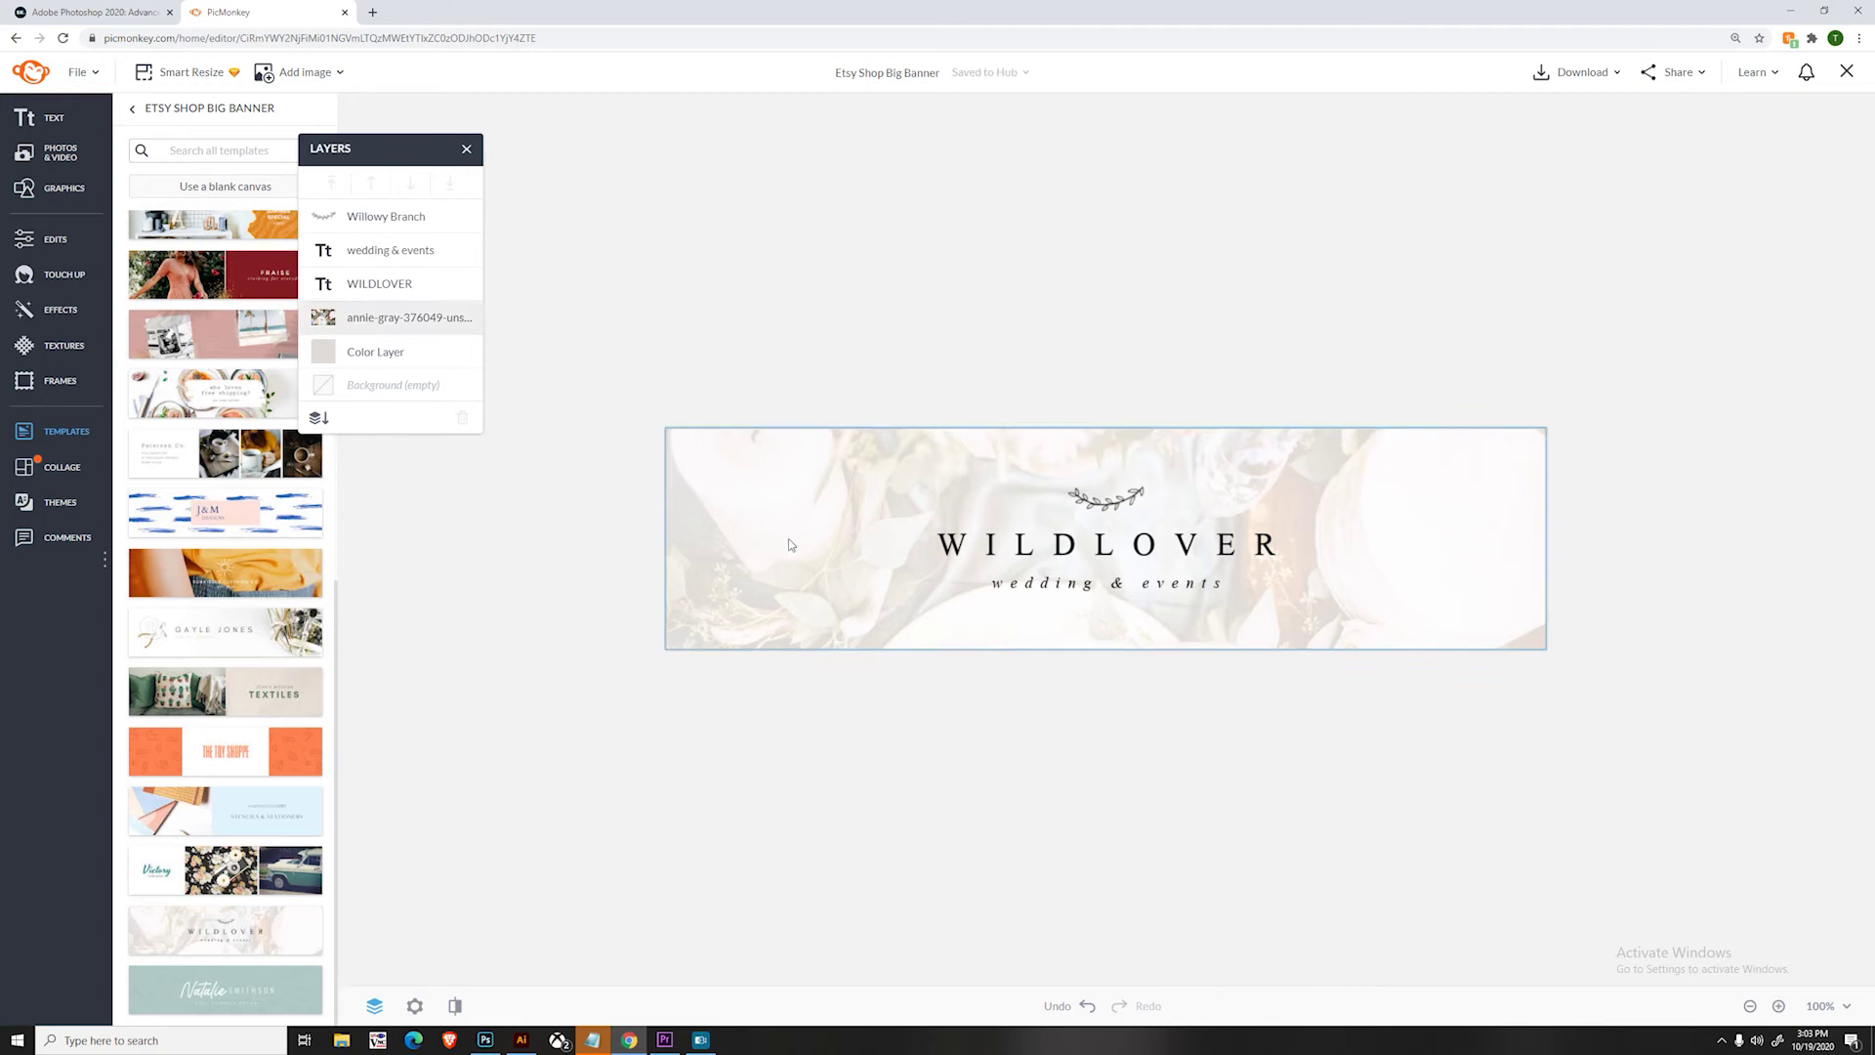
- Replace the "wedding & events" tagline with "boutique" and delete the template's floral background photo layer
click(1141, 586)
drag(1140, 586, 956, 586)
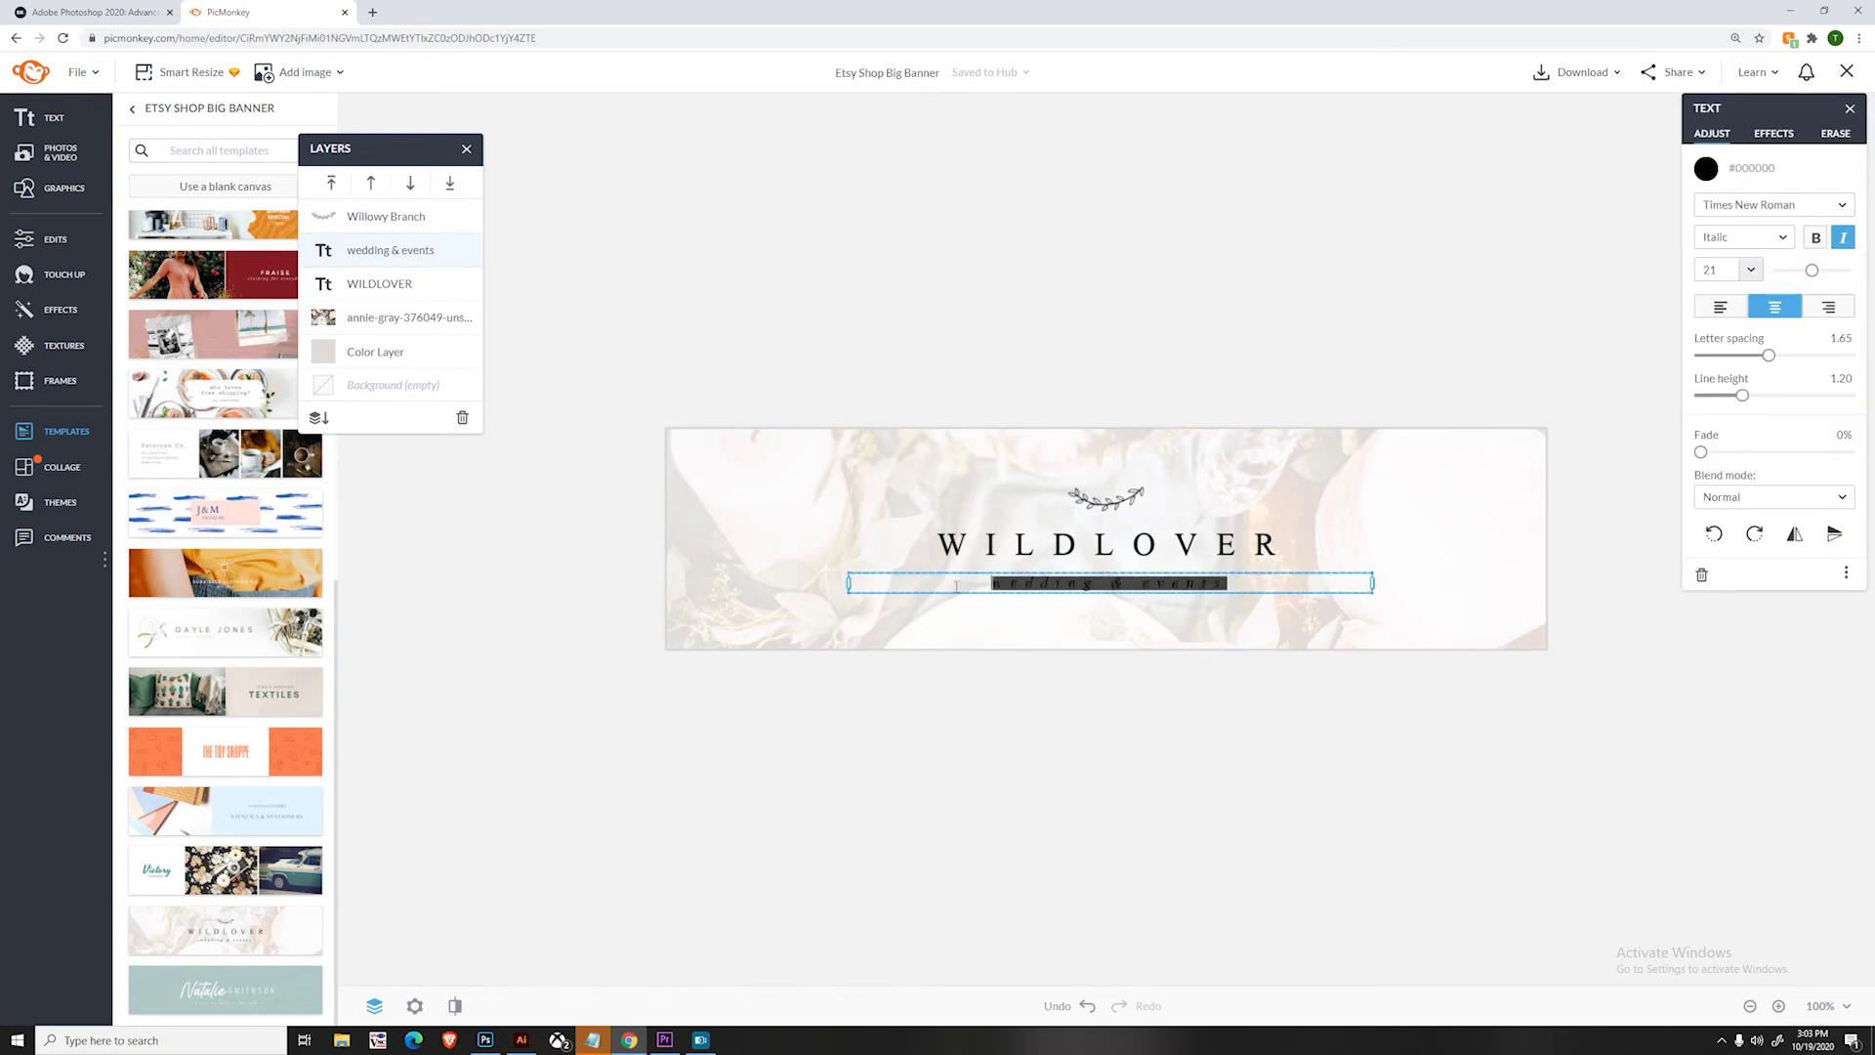
text(boutique)
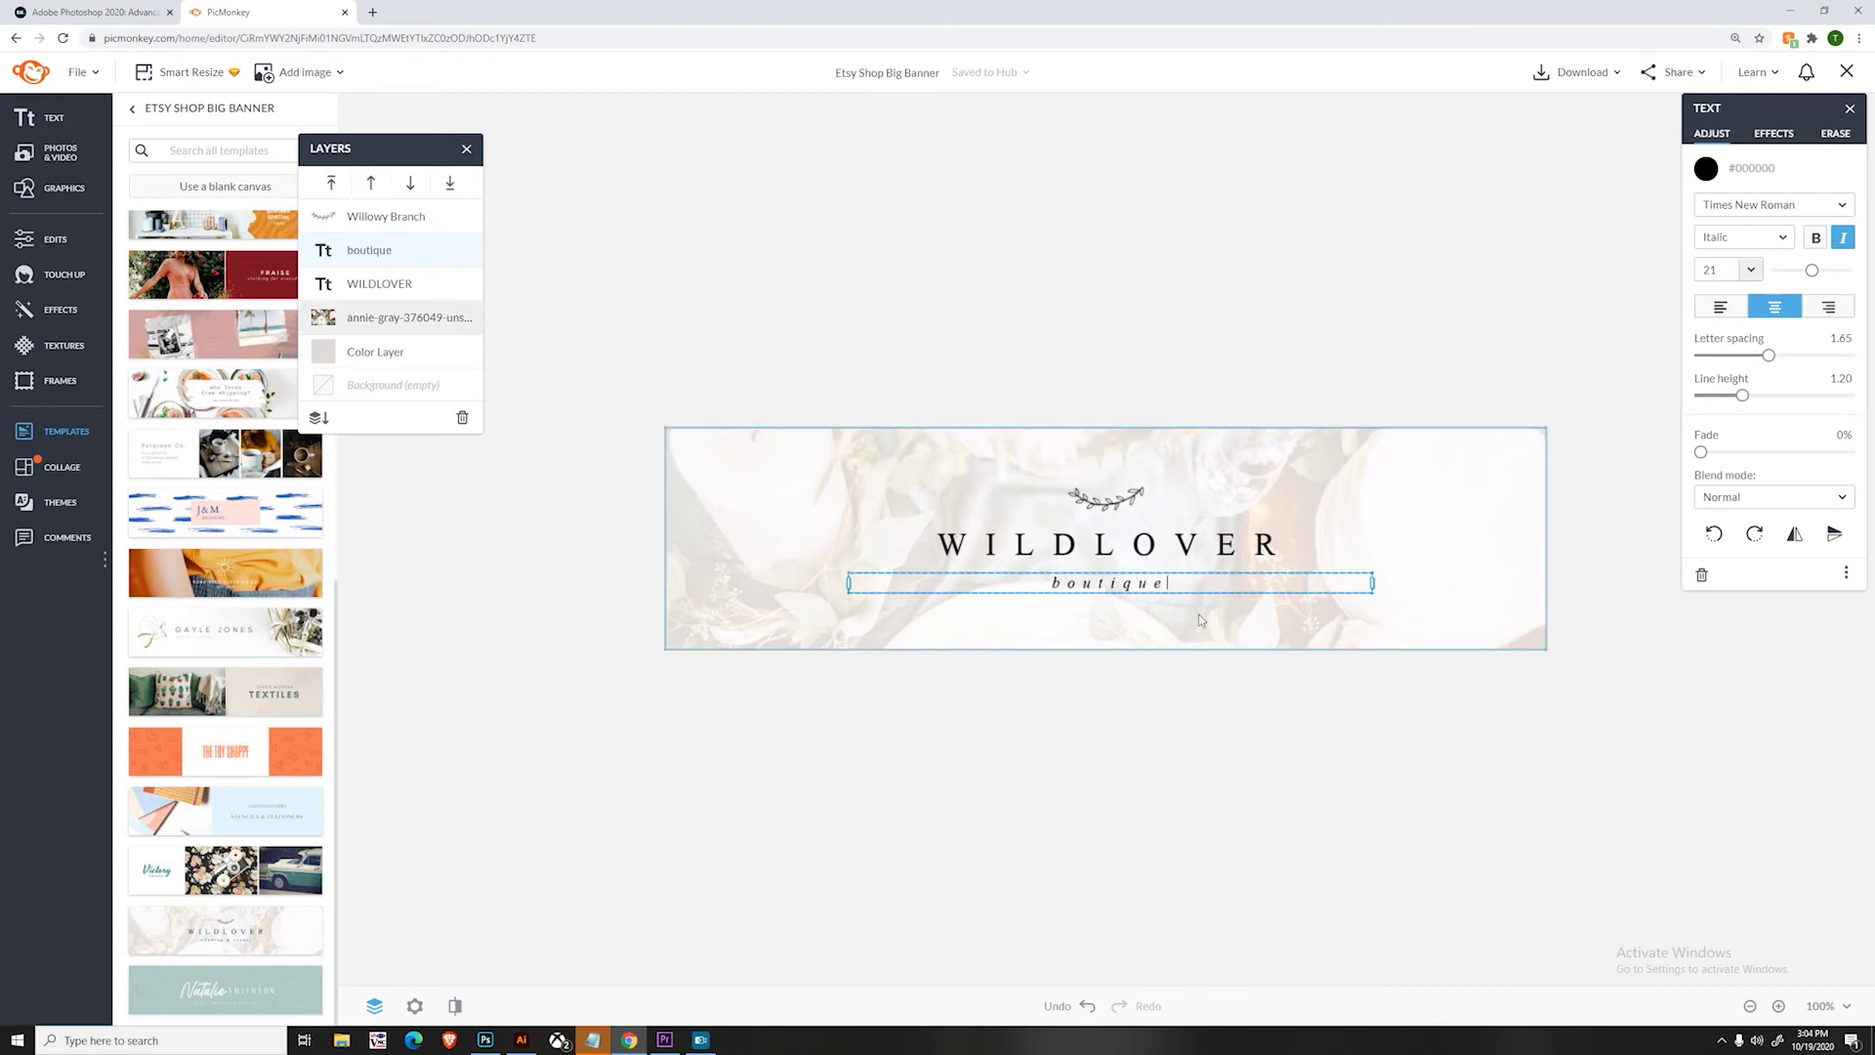
click(858, 477)
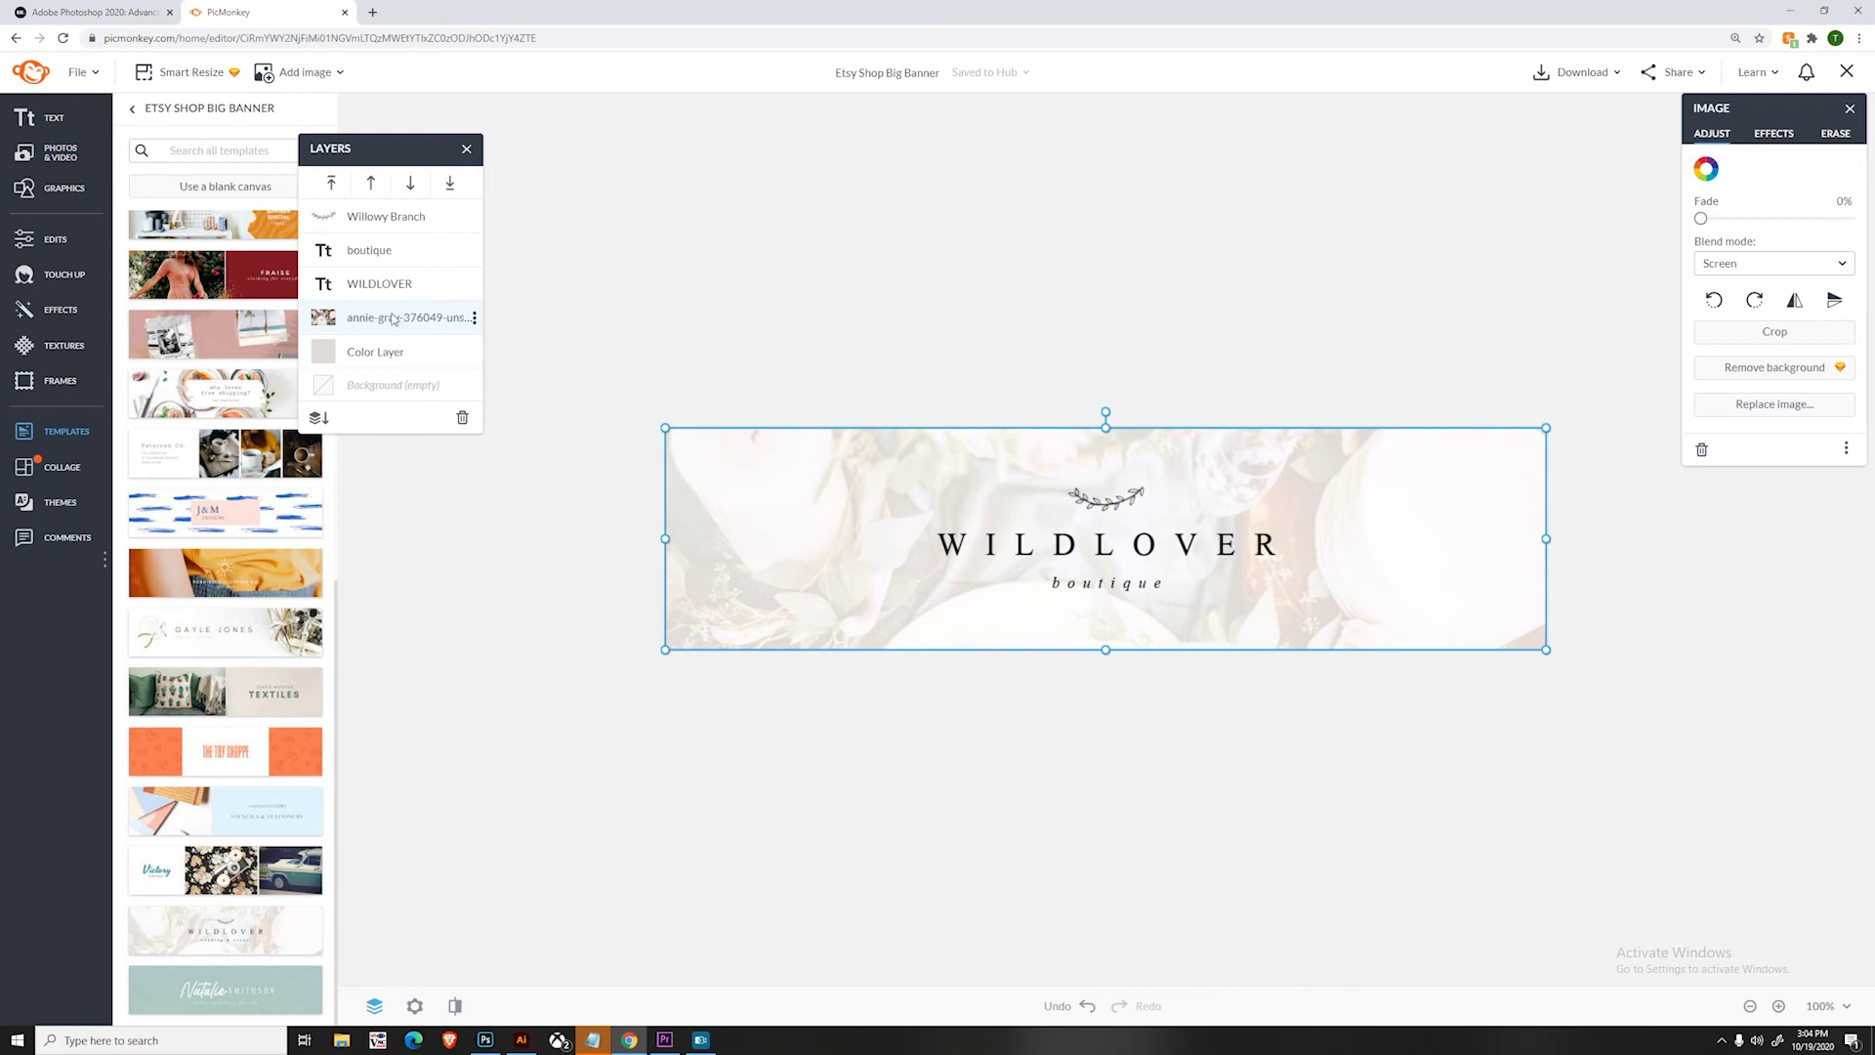
click(464, 419)
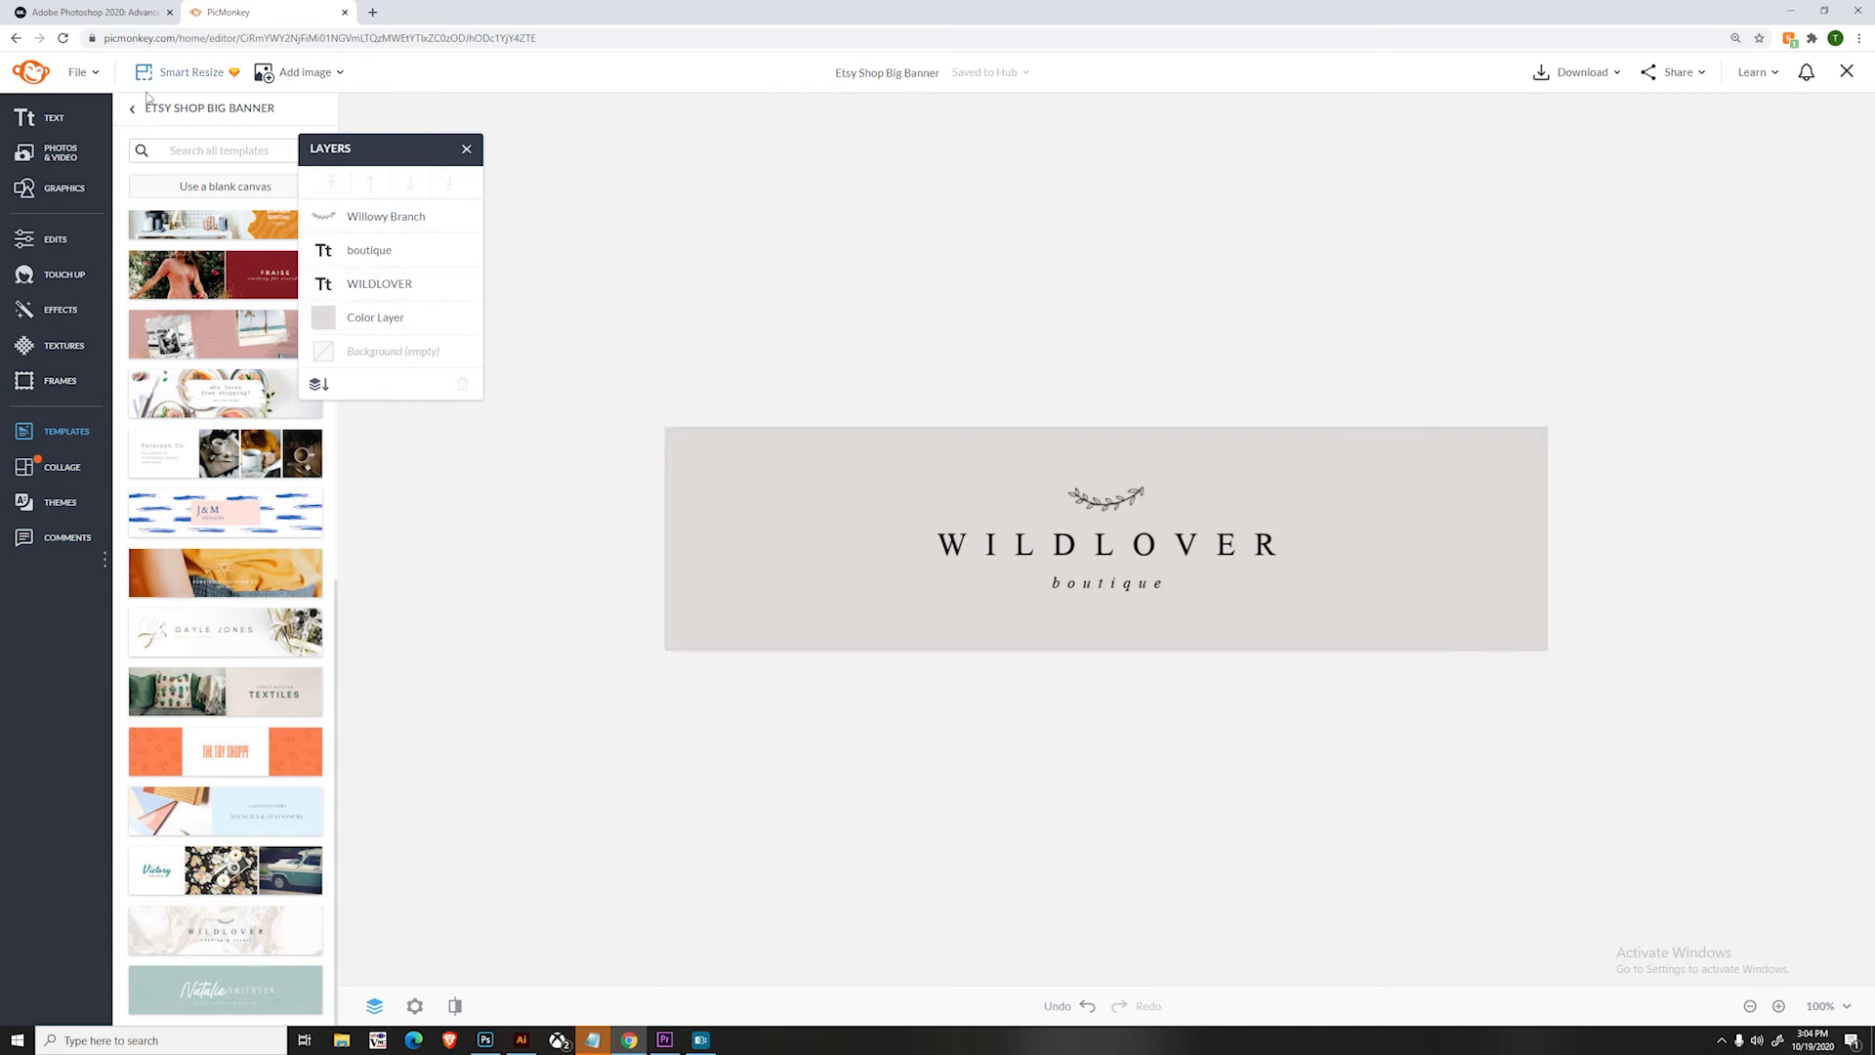
- Add the yellow flower field landscape JPG from the tutorials folder on the computer's Desktop as a graphic
click(68, 187)
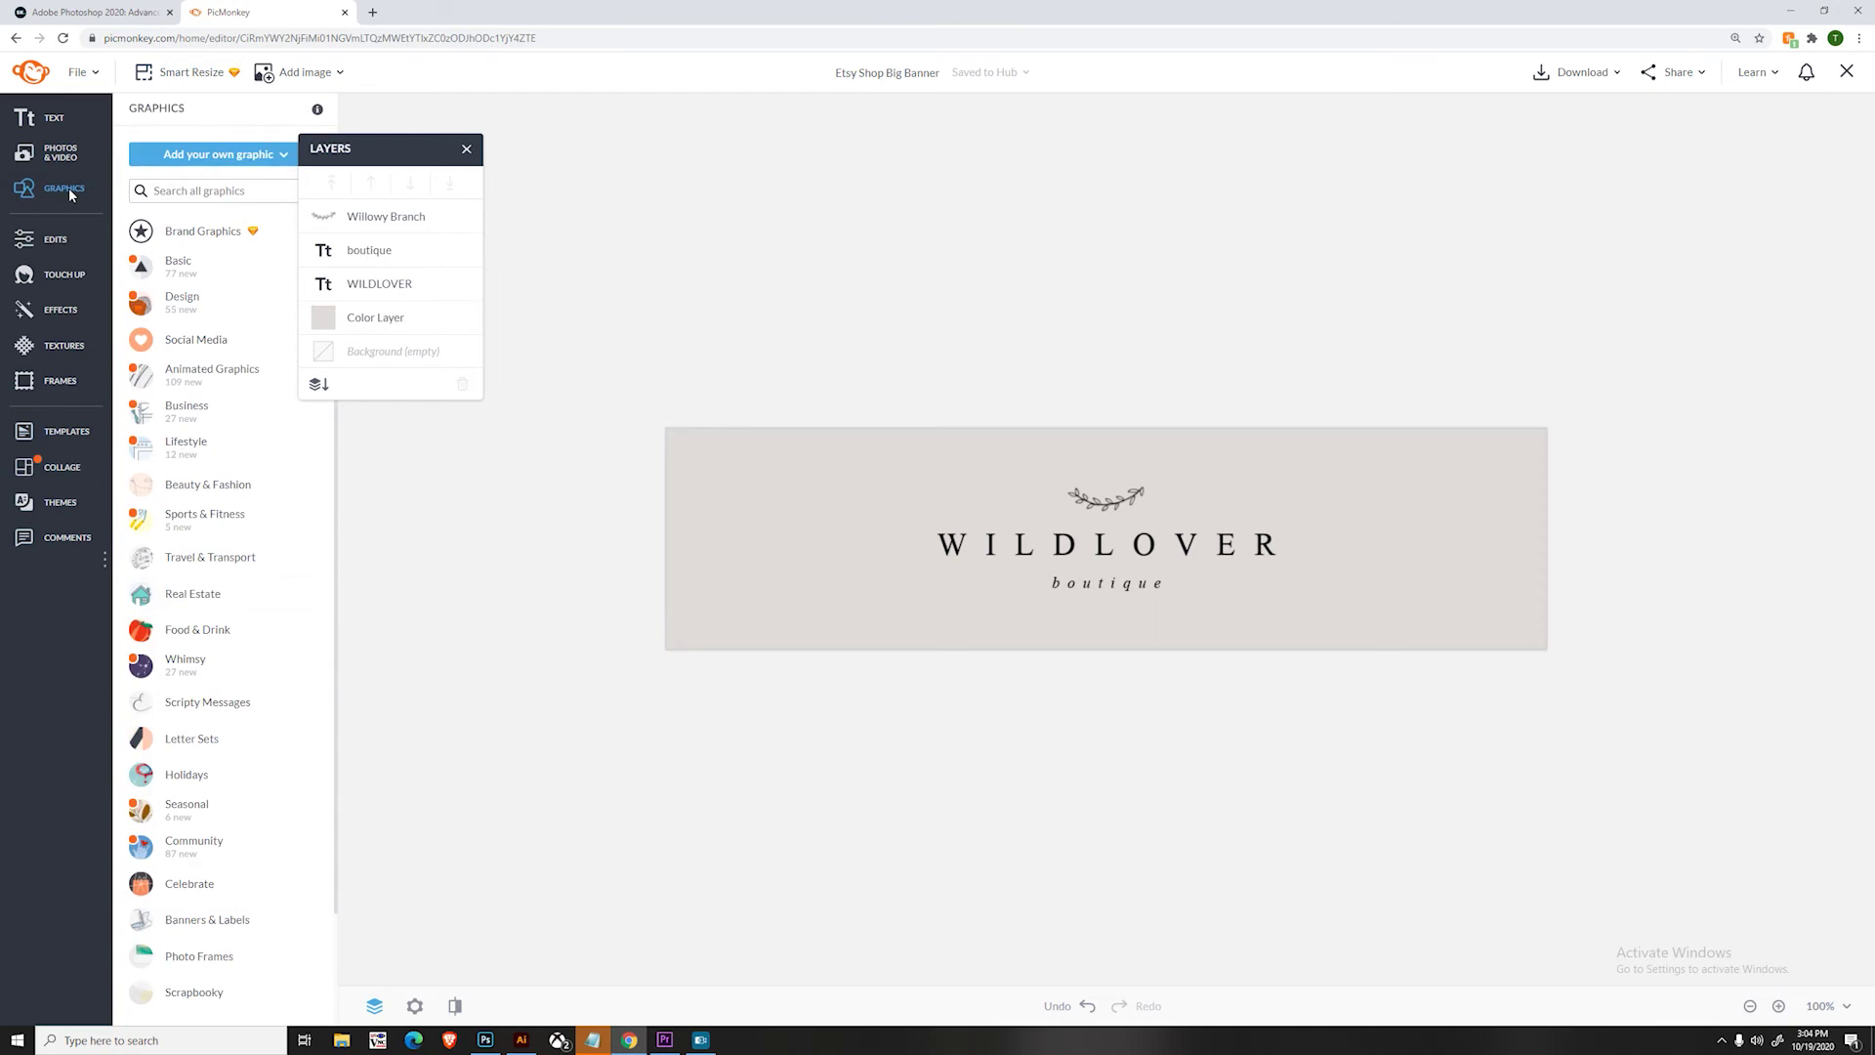
click(203, 158)
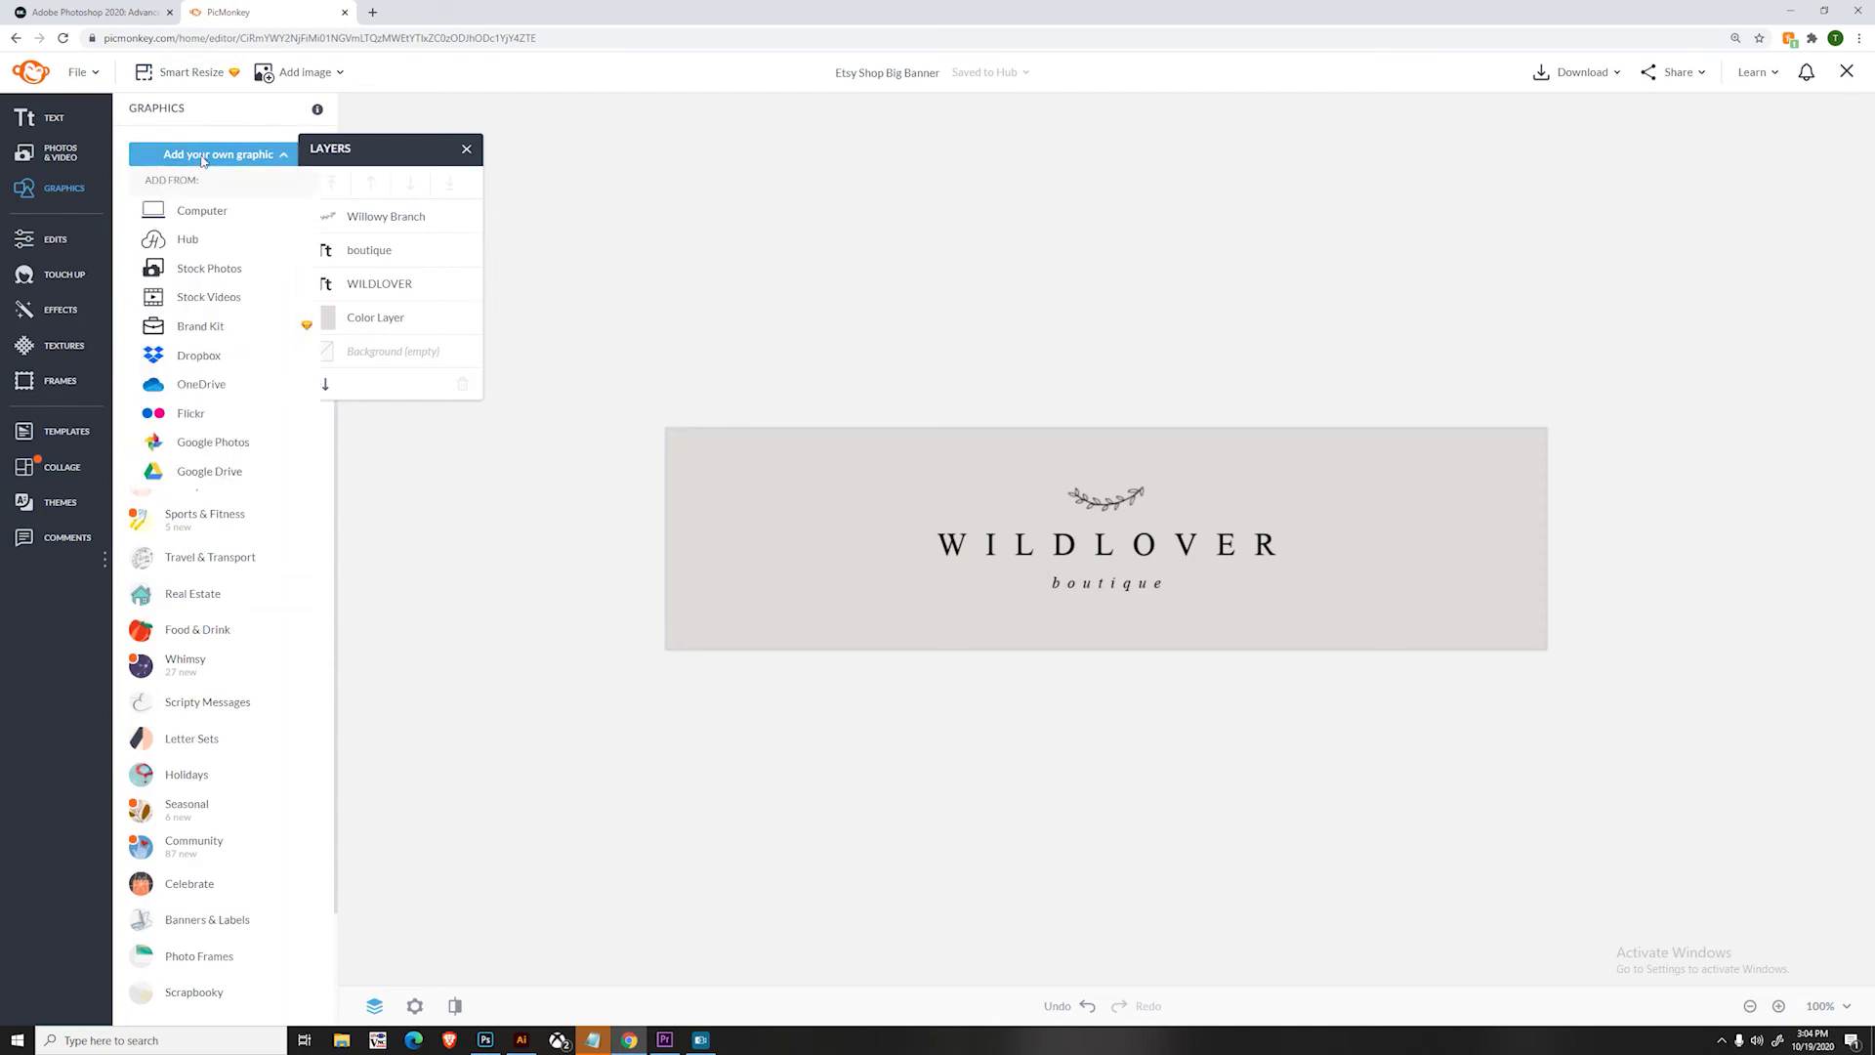
click(203, 213)
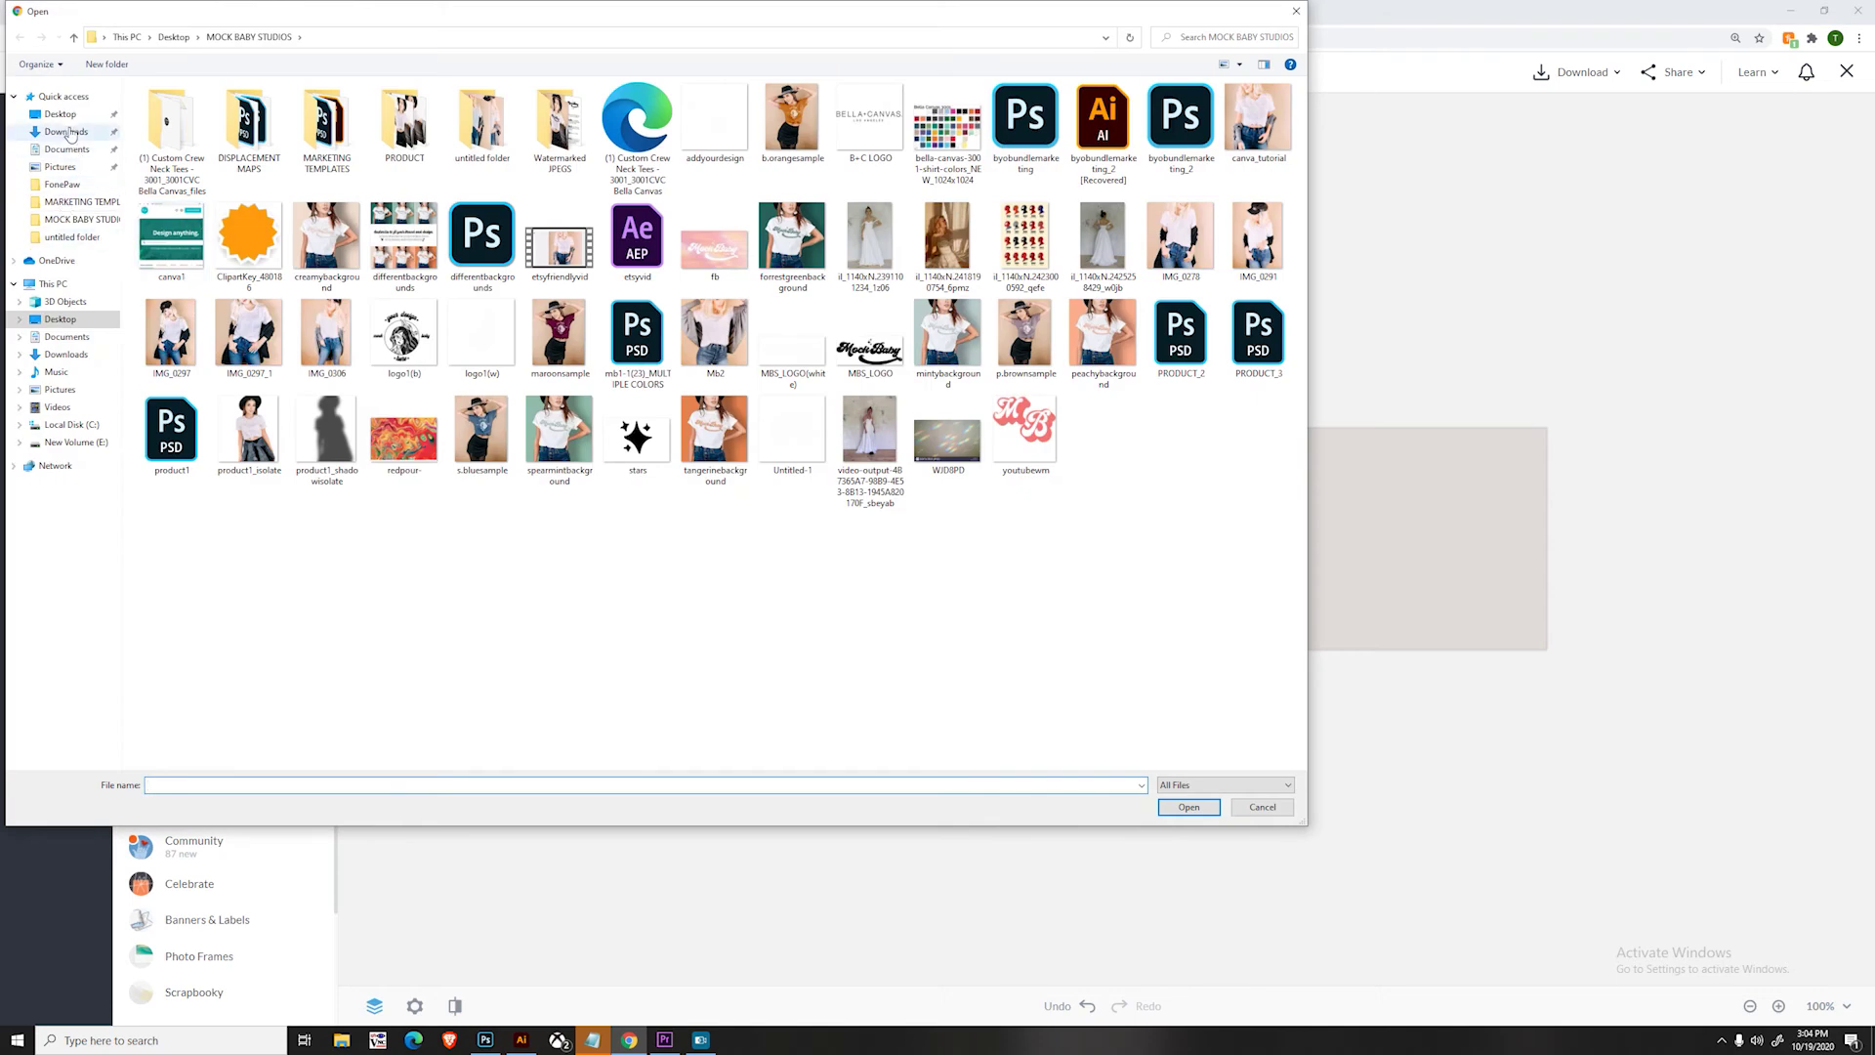
click(60, 114)
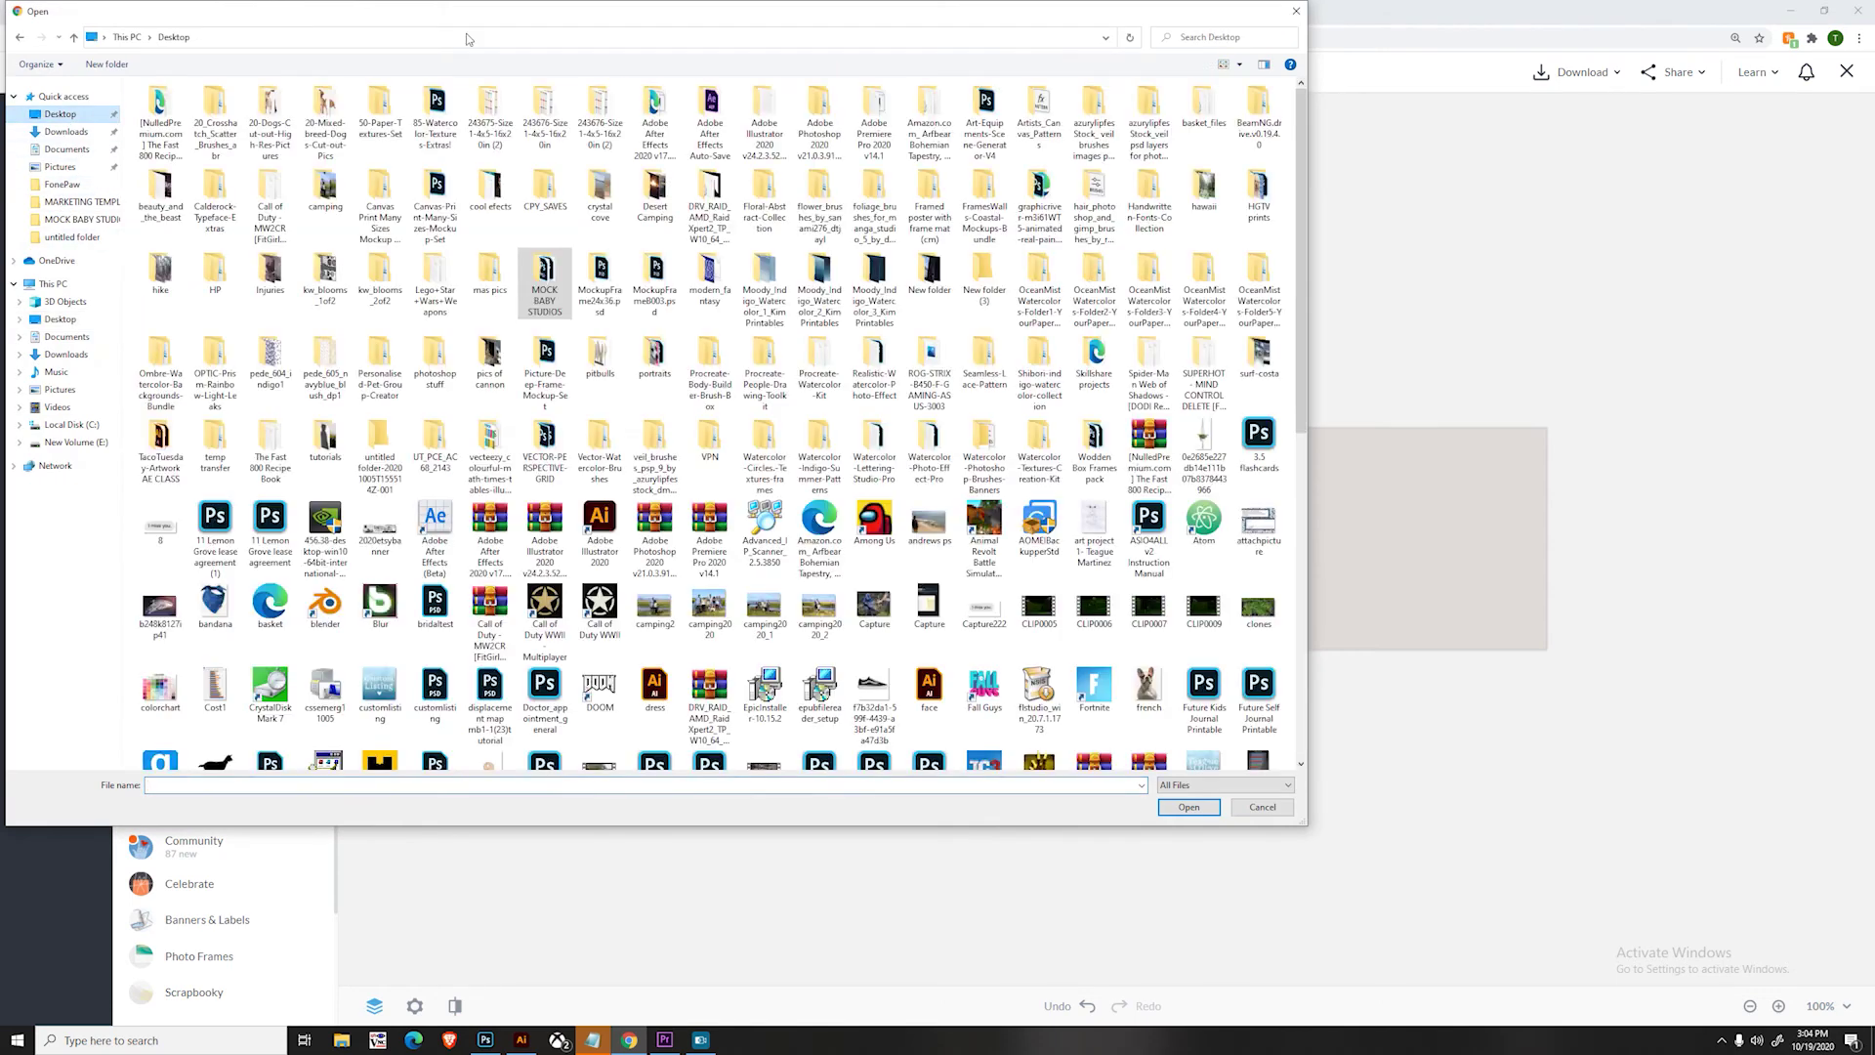
click(1226, 36)
text(tut)
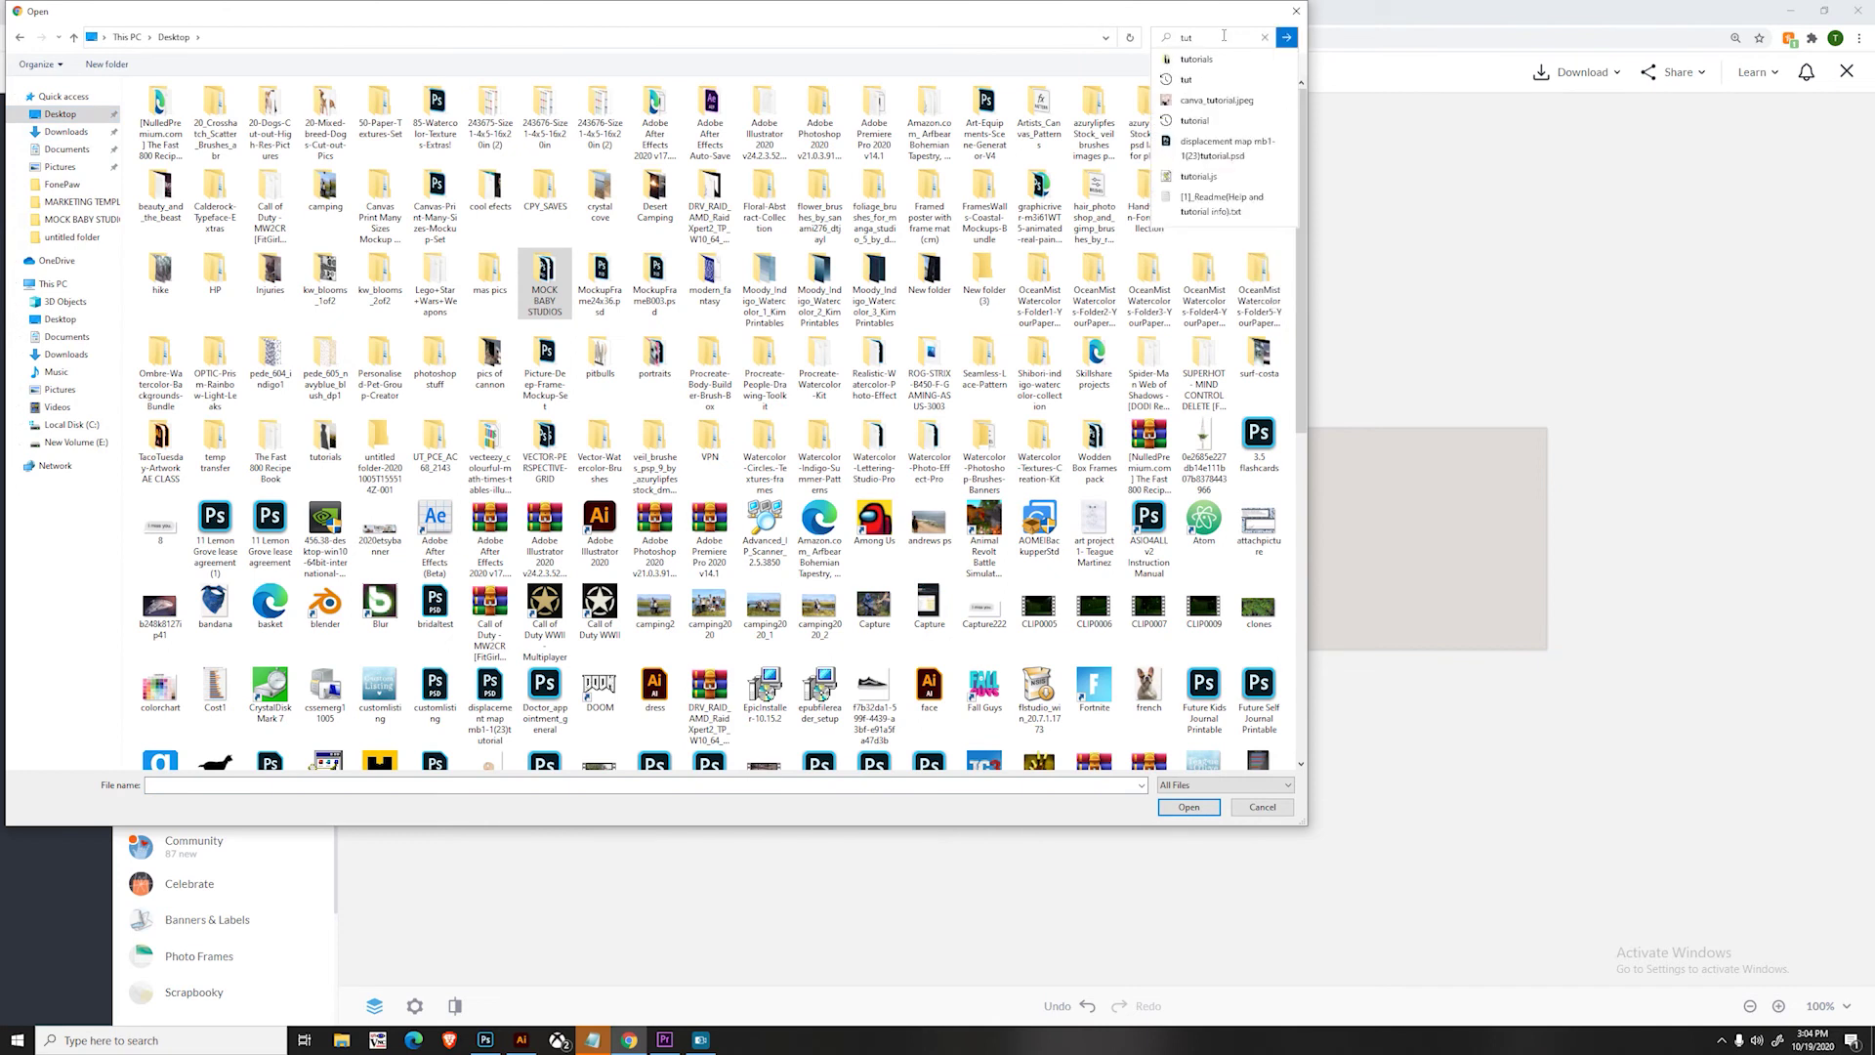
click(1204, 61)
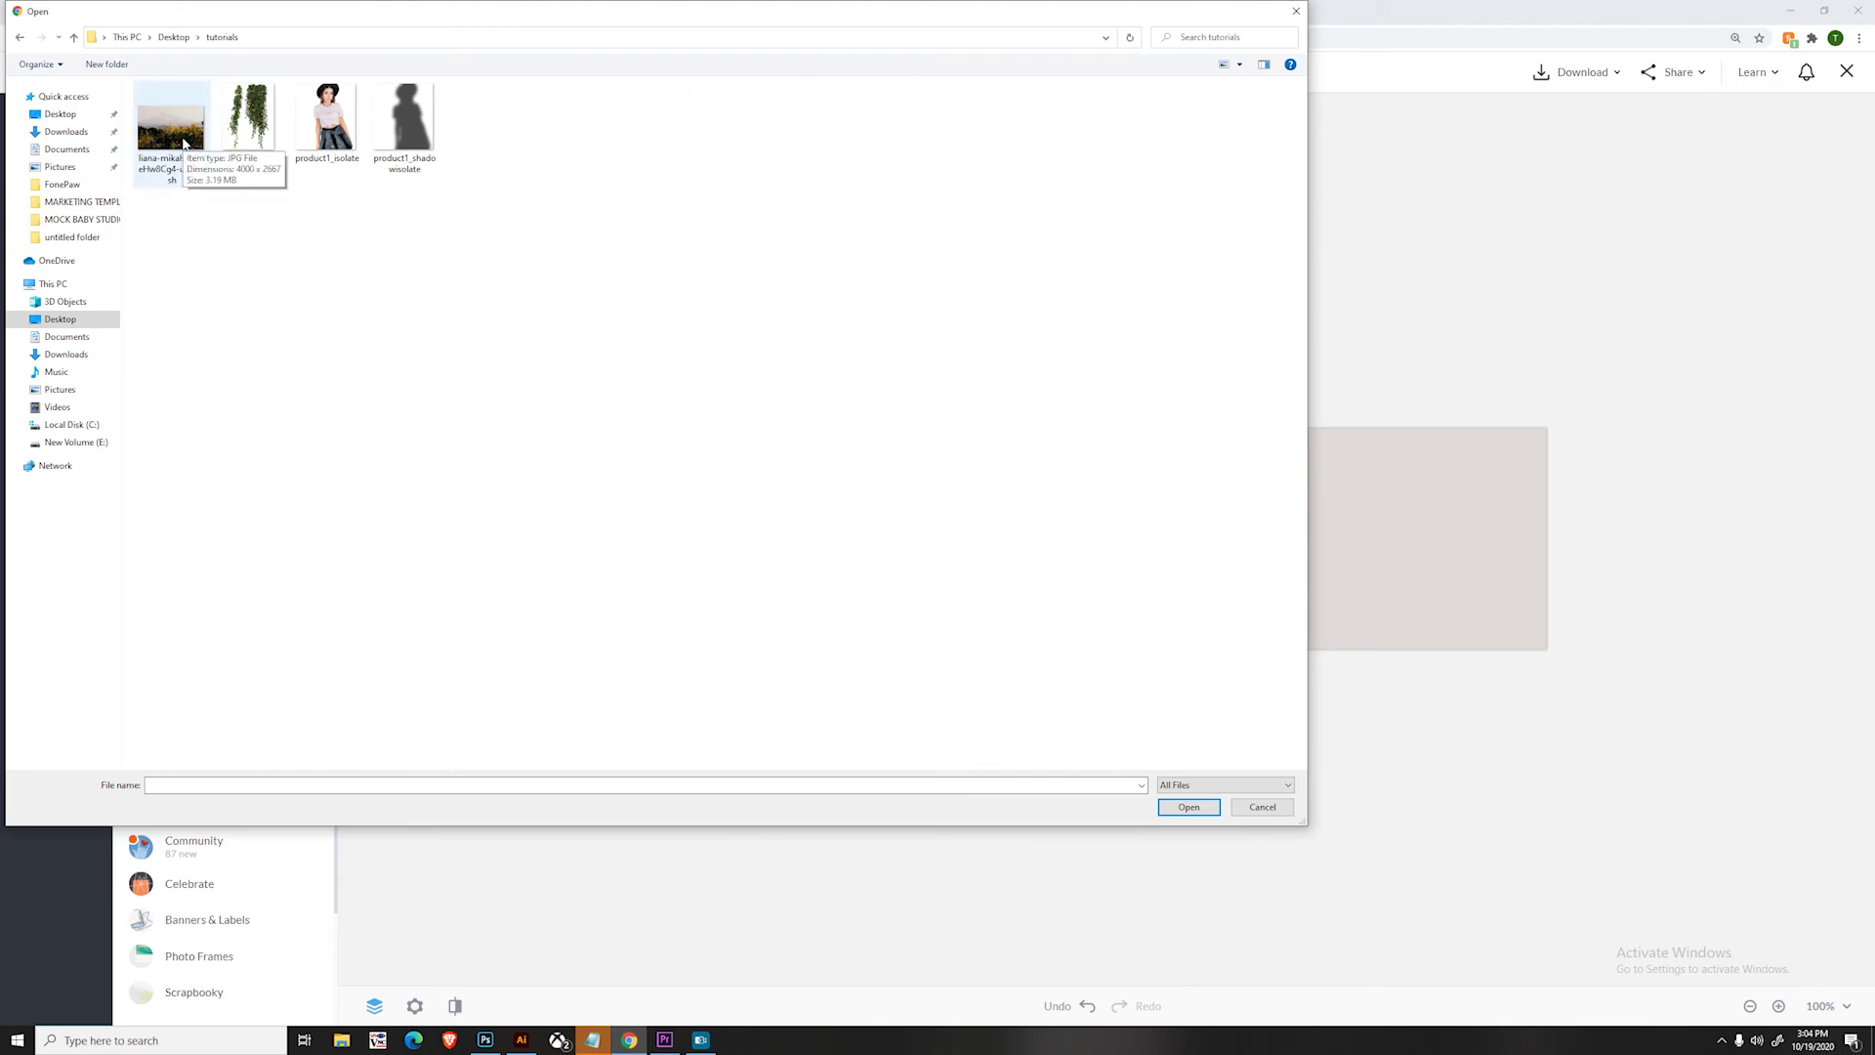
click(184, 144)
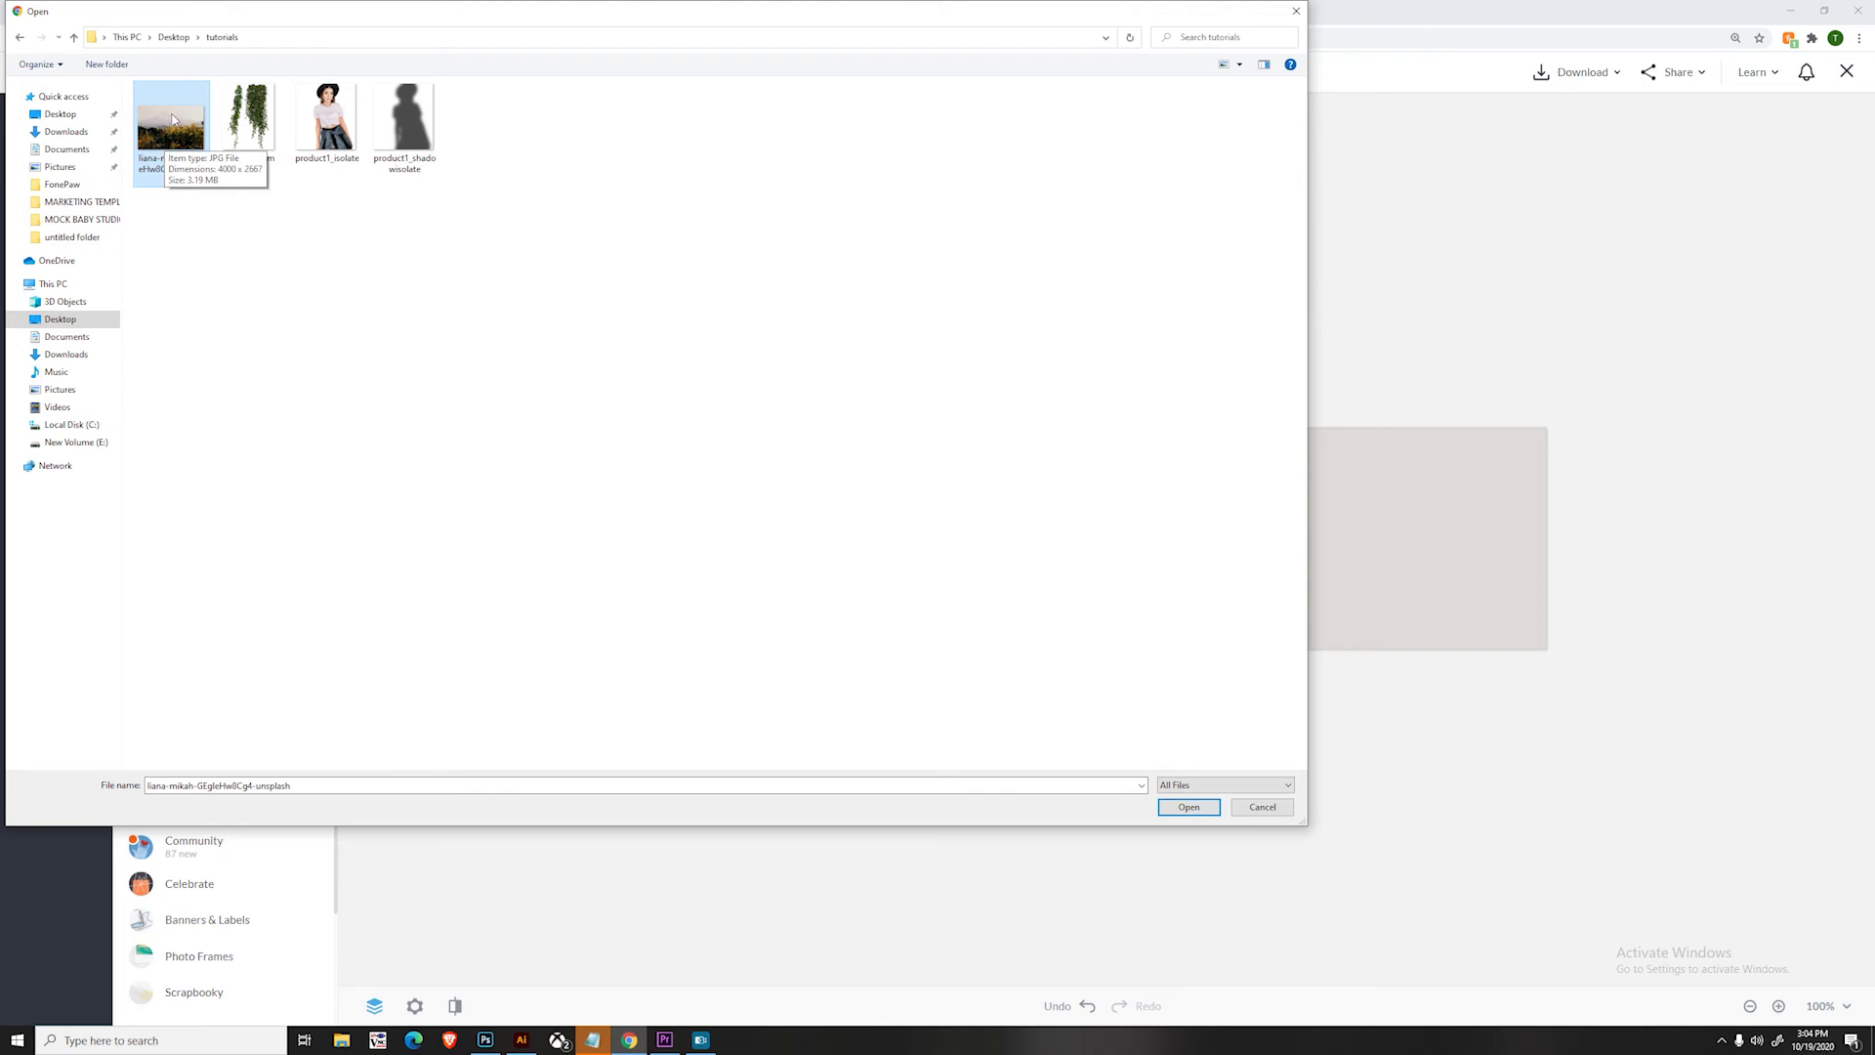
click(1212, 811)
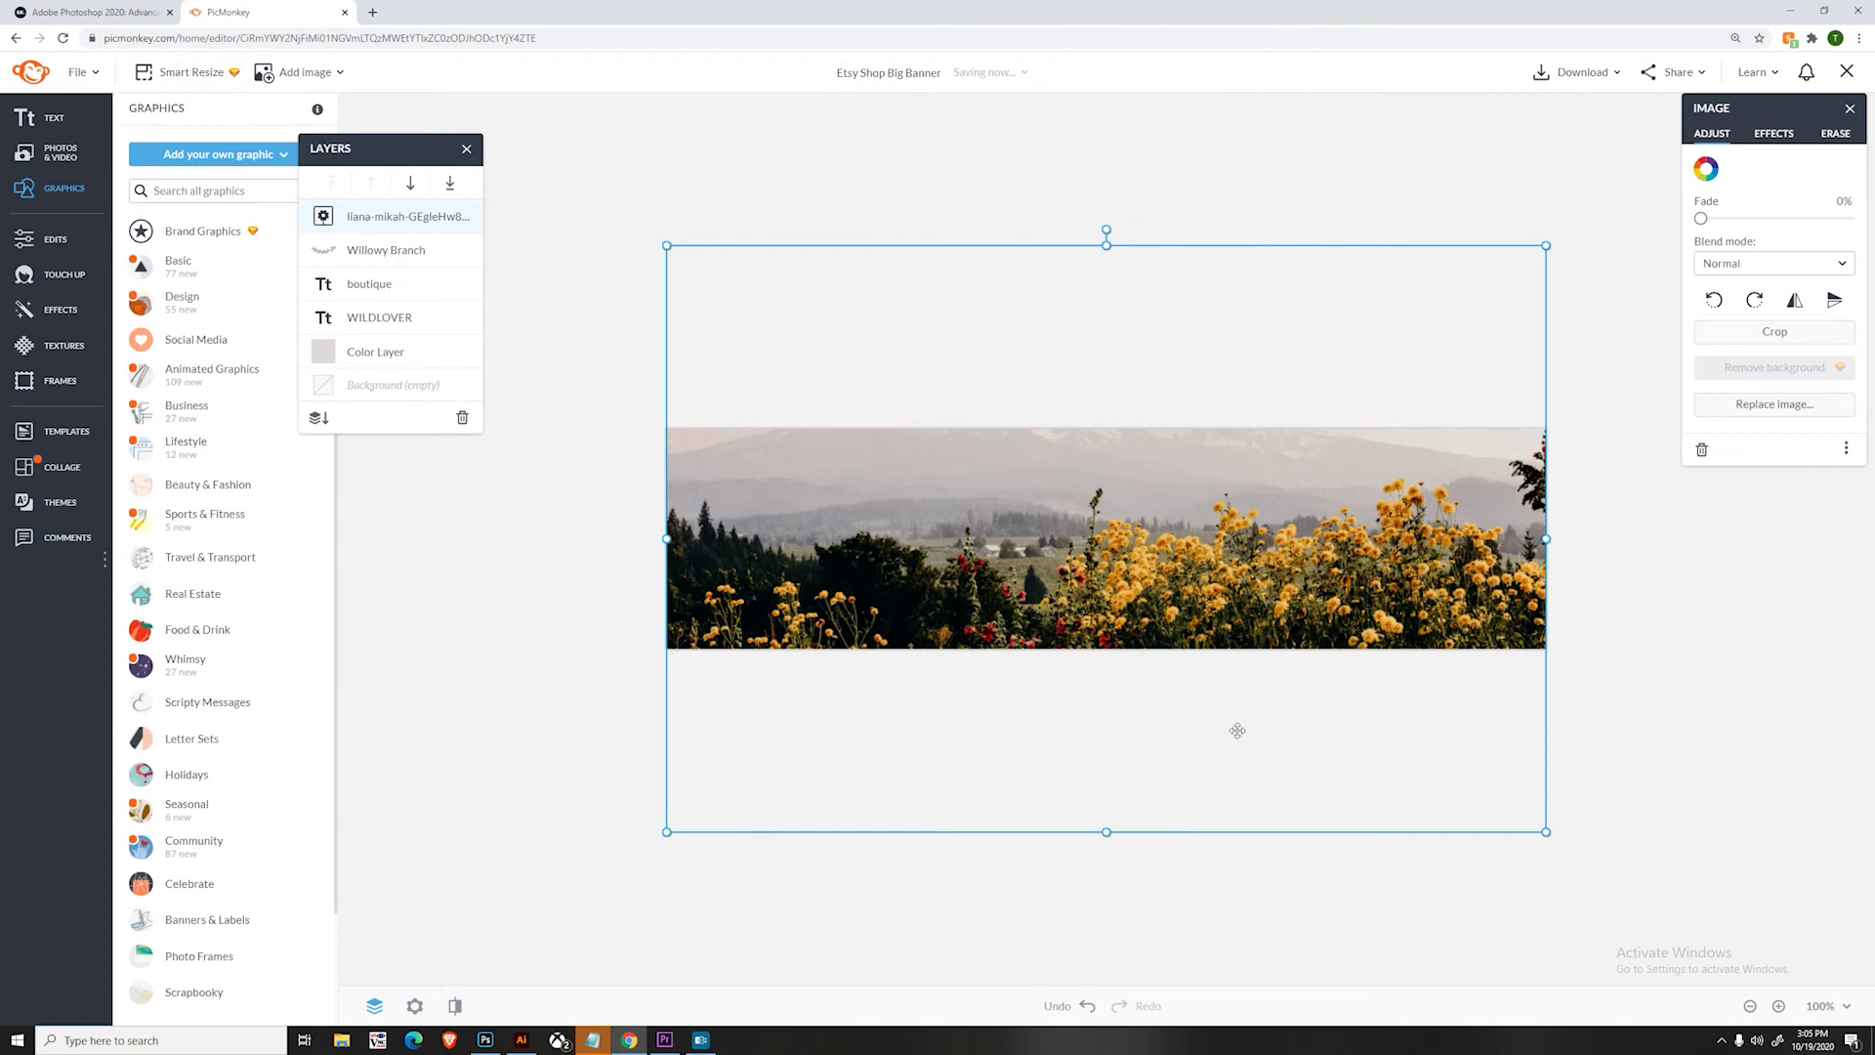
- Enlarge the landscape photo slightly beyond the banner's width, shift it down to show the mountains, and move its layer below the Color Layer
mouse_move(1189, 581)
mouse_down()
mouse_move(1189, 552)
mouse_move(1187, 592)
mouse_up()
drag(1545, 288, 1567, 276)
mouse_move(1214, 513)
mouse_down()
mouse_move(1202, 524)
mouse_move(1205, 502)
mouse_up()
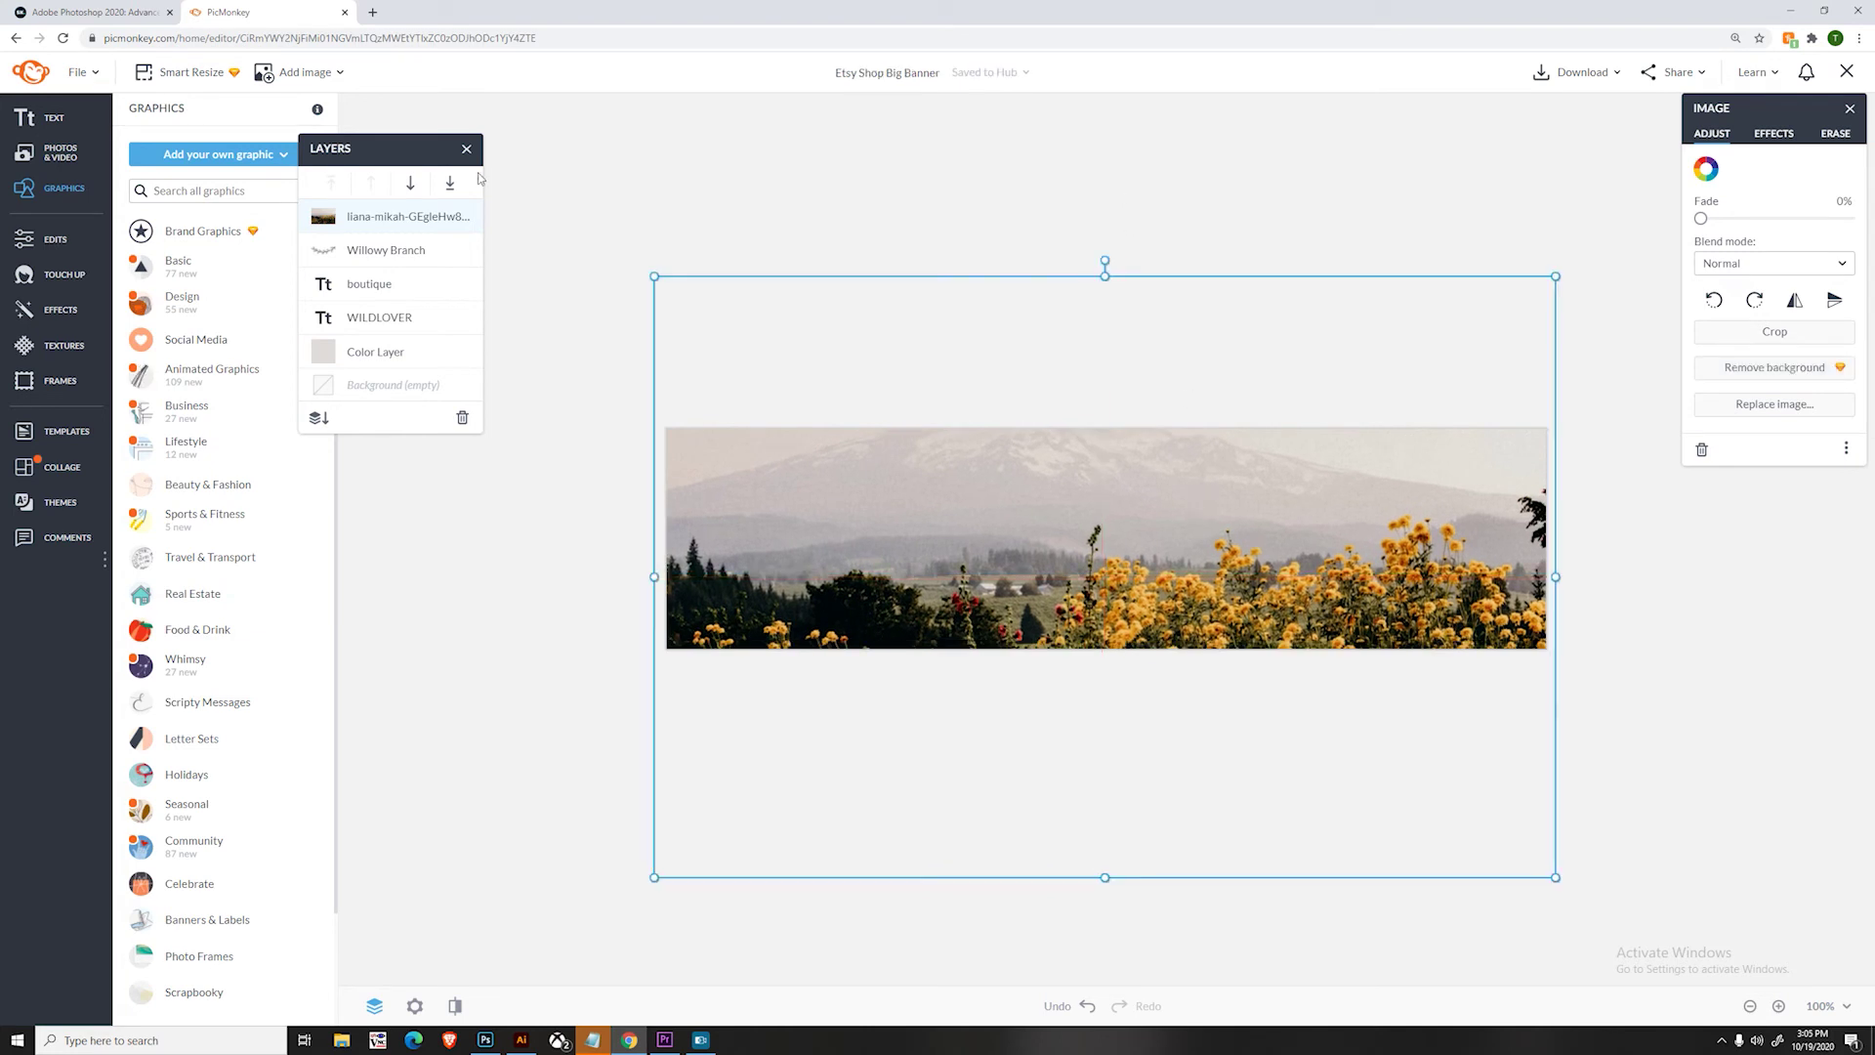
click(535, 211)
drag(433, 216, 434, 353)
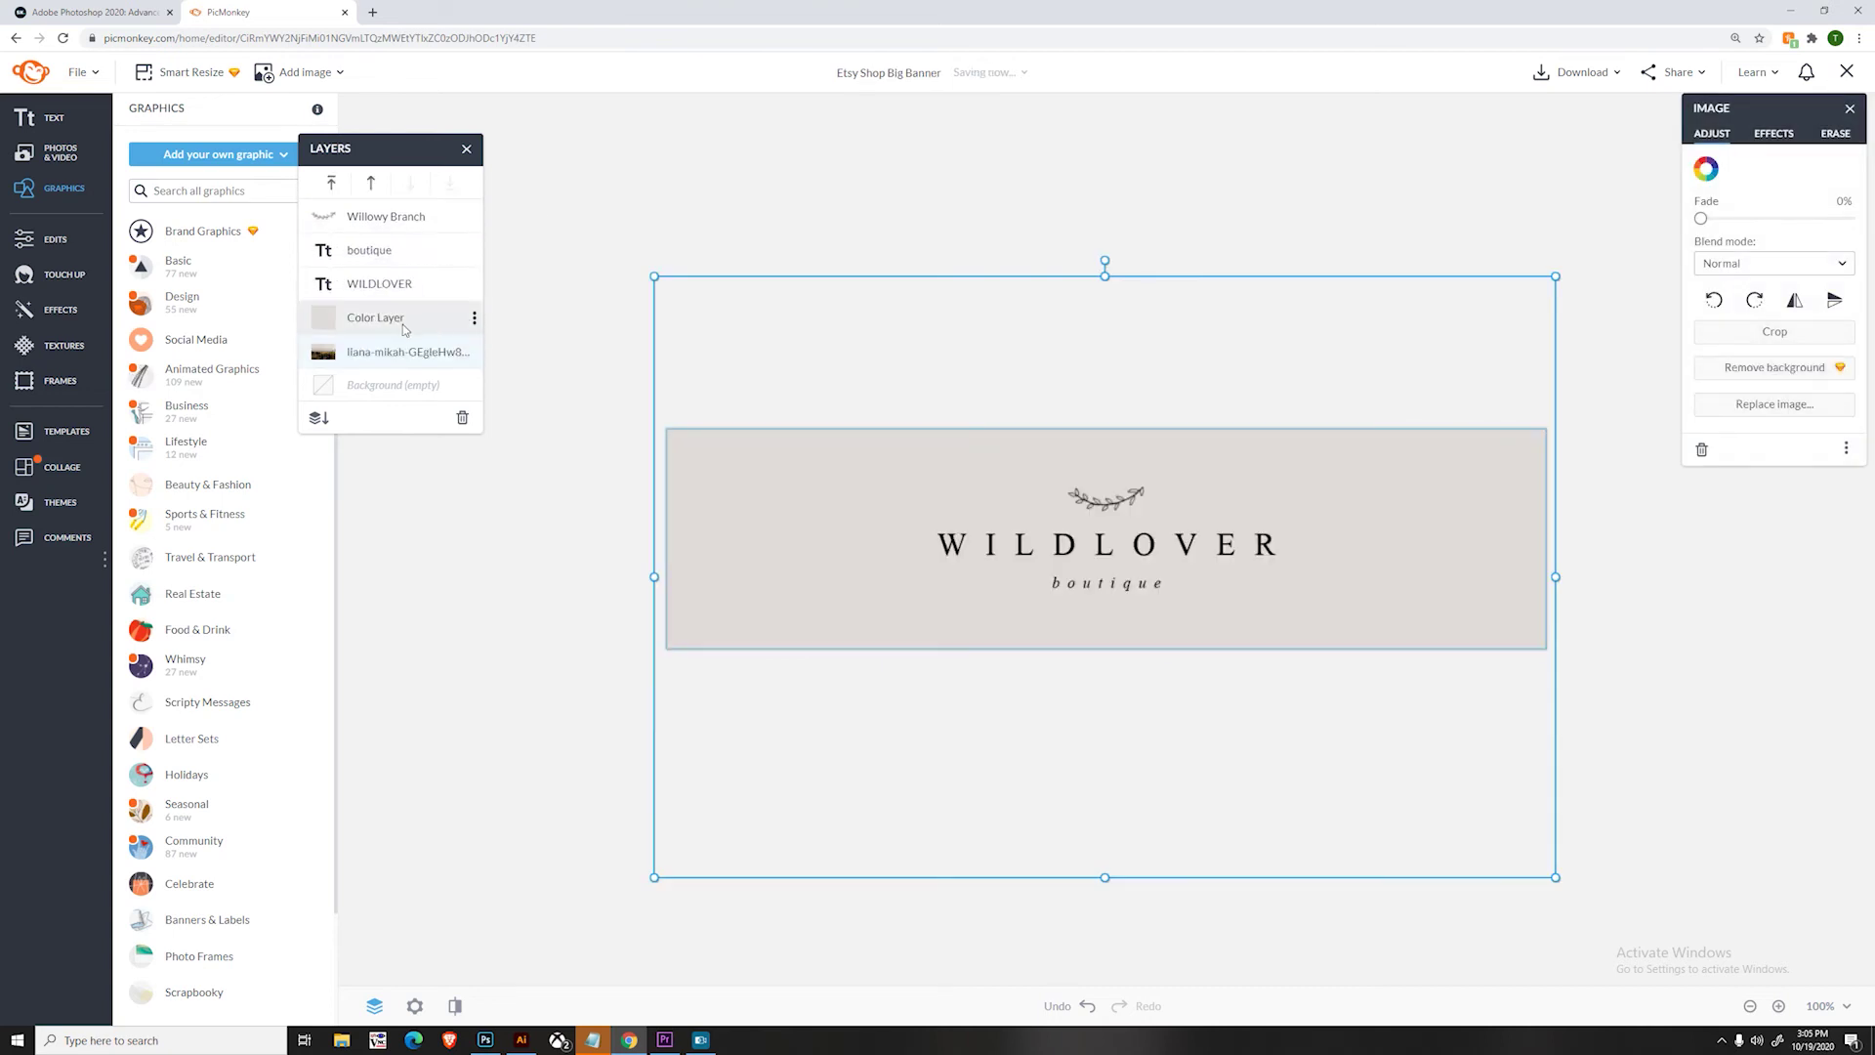
- Set the Color Layer's fade to 42% so the landscape photo shows through
click(411, 319)
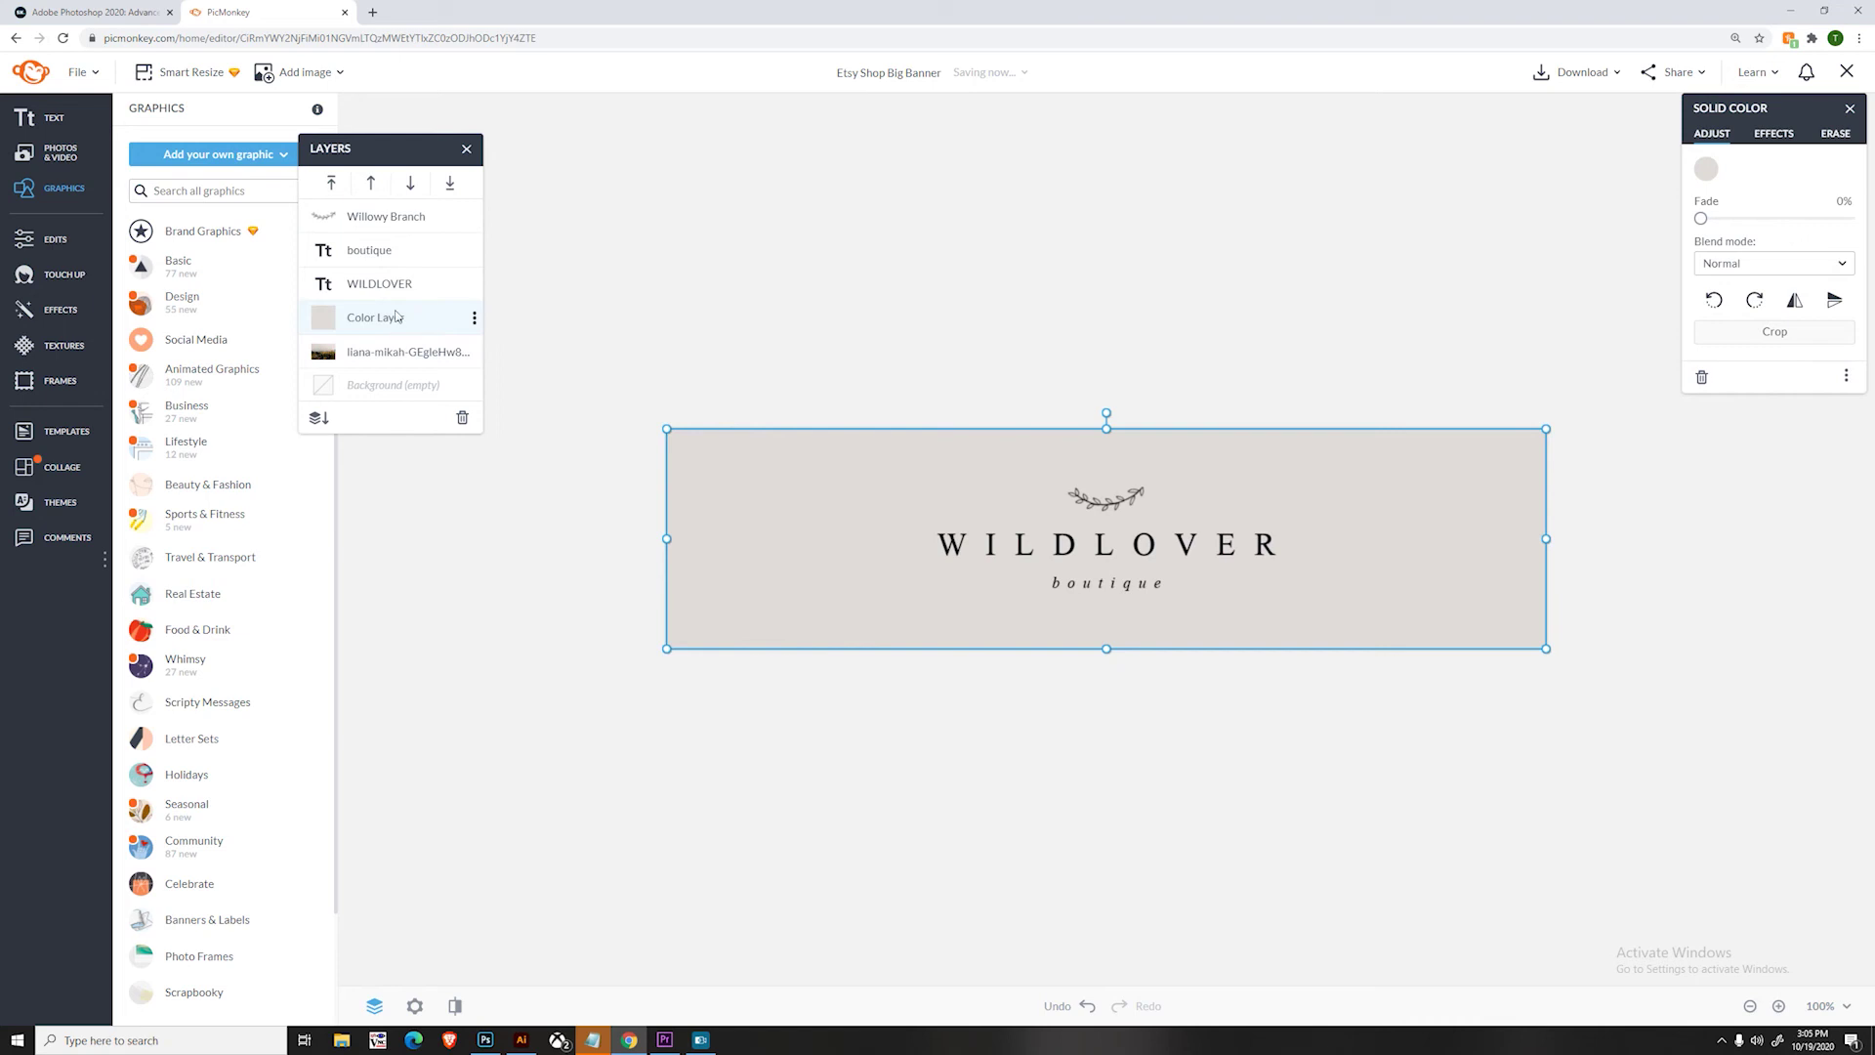
click(595, 596)
click(432, 322)
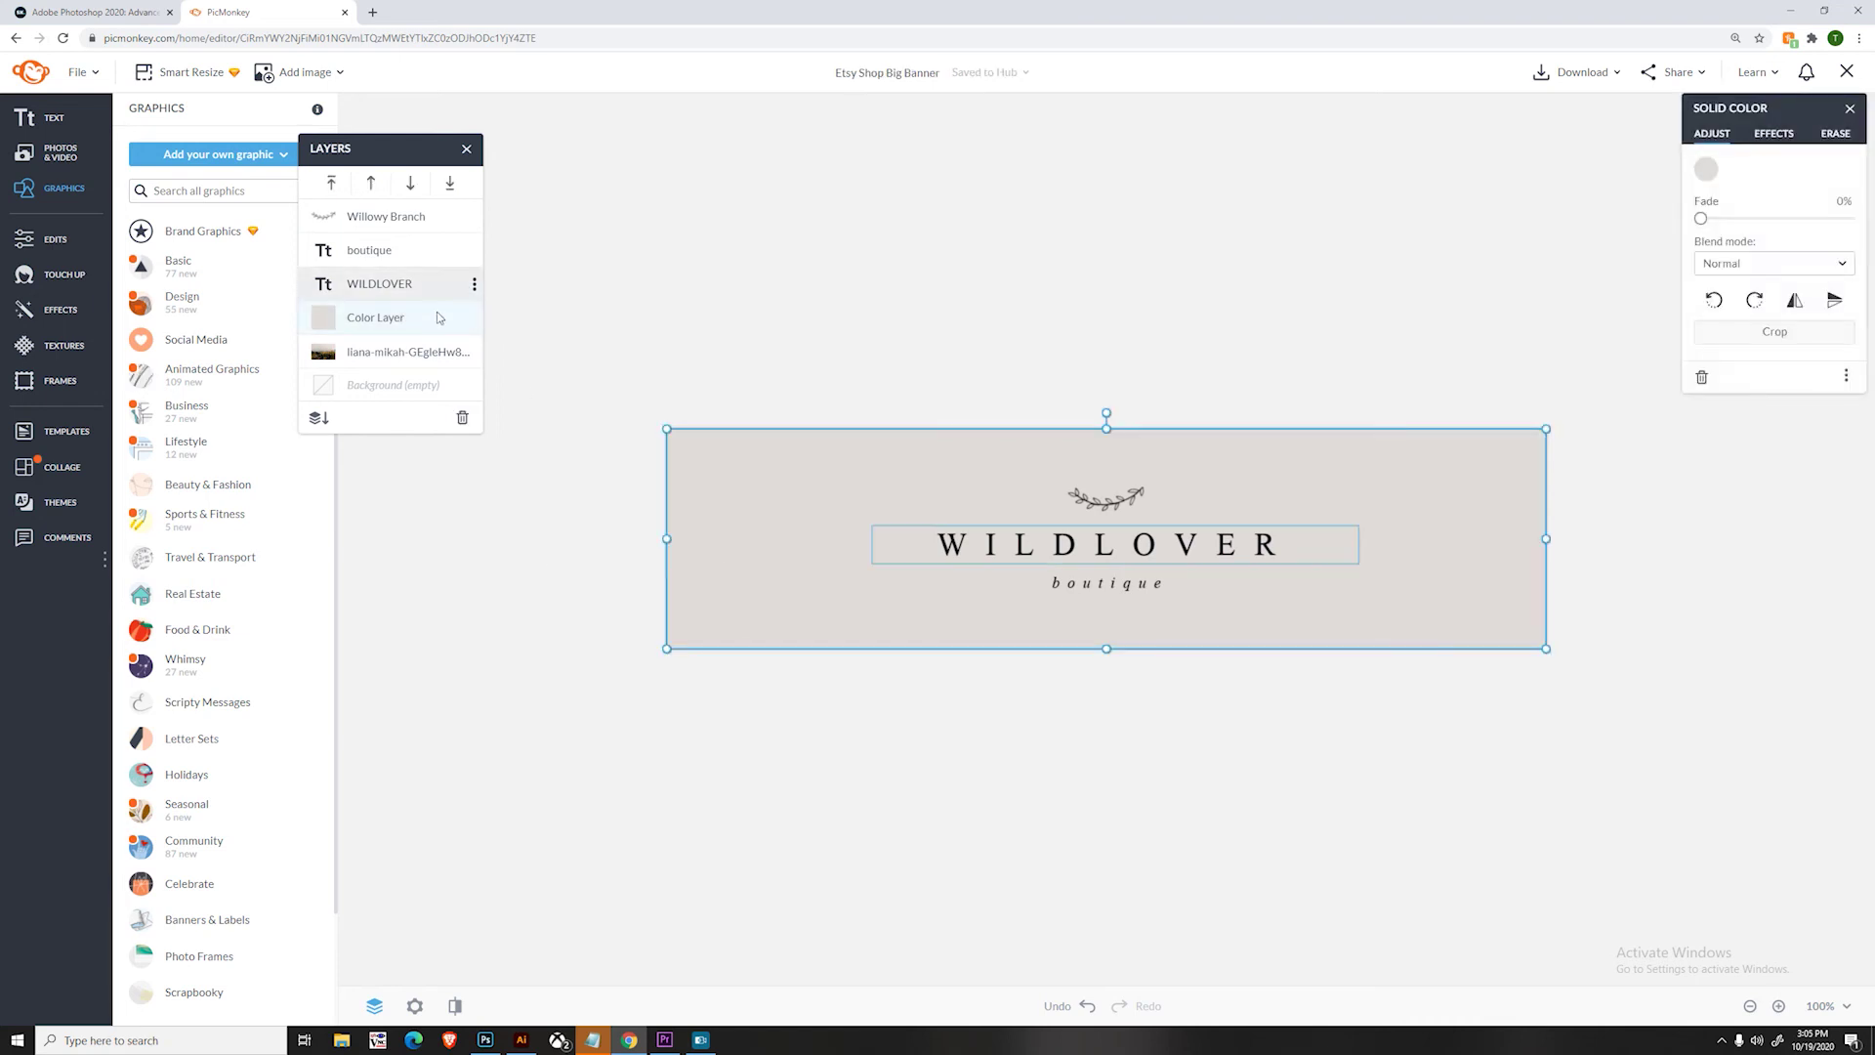
click(1762, 217)
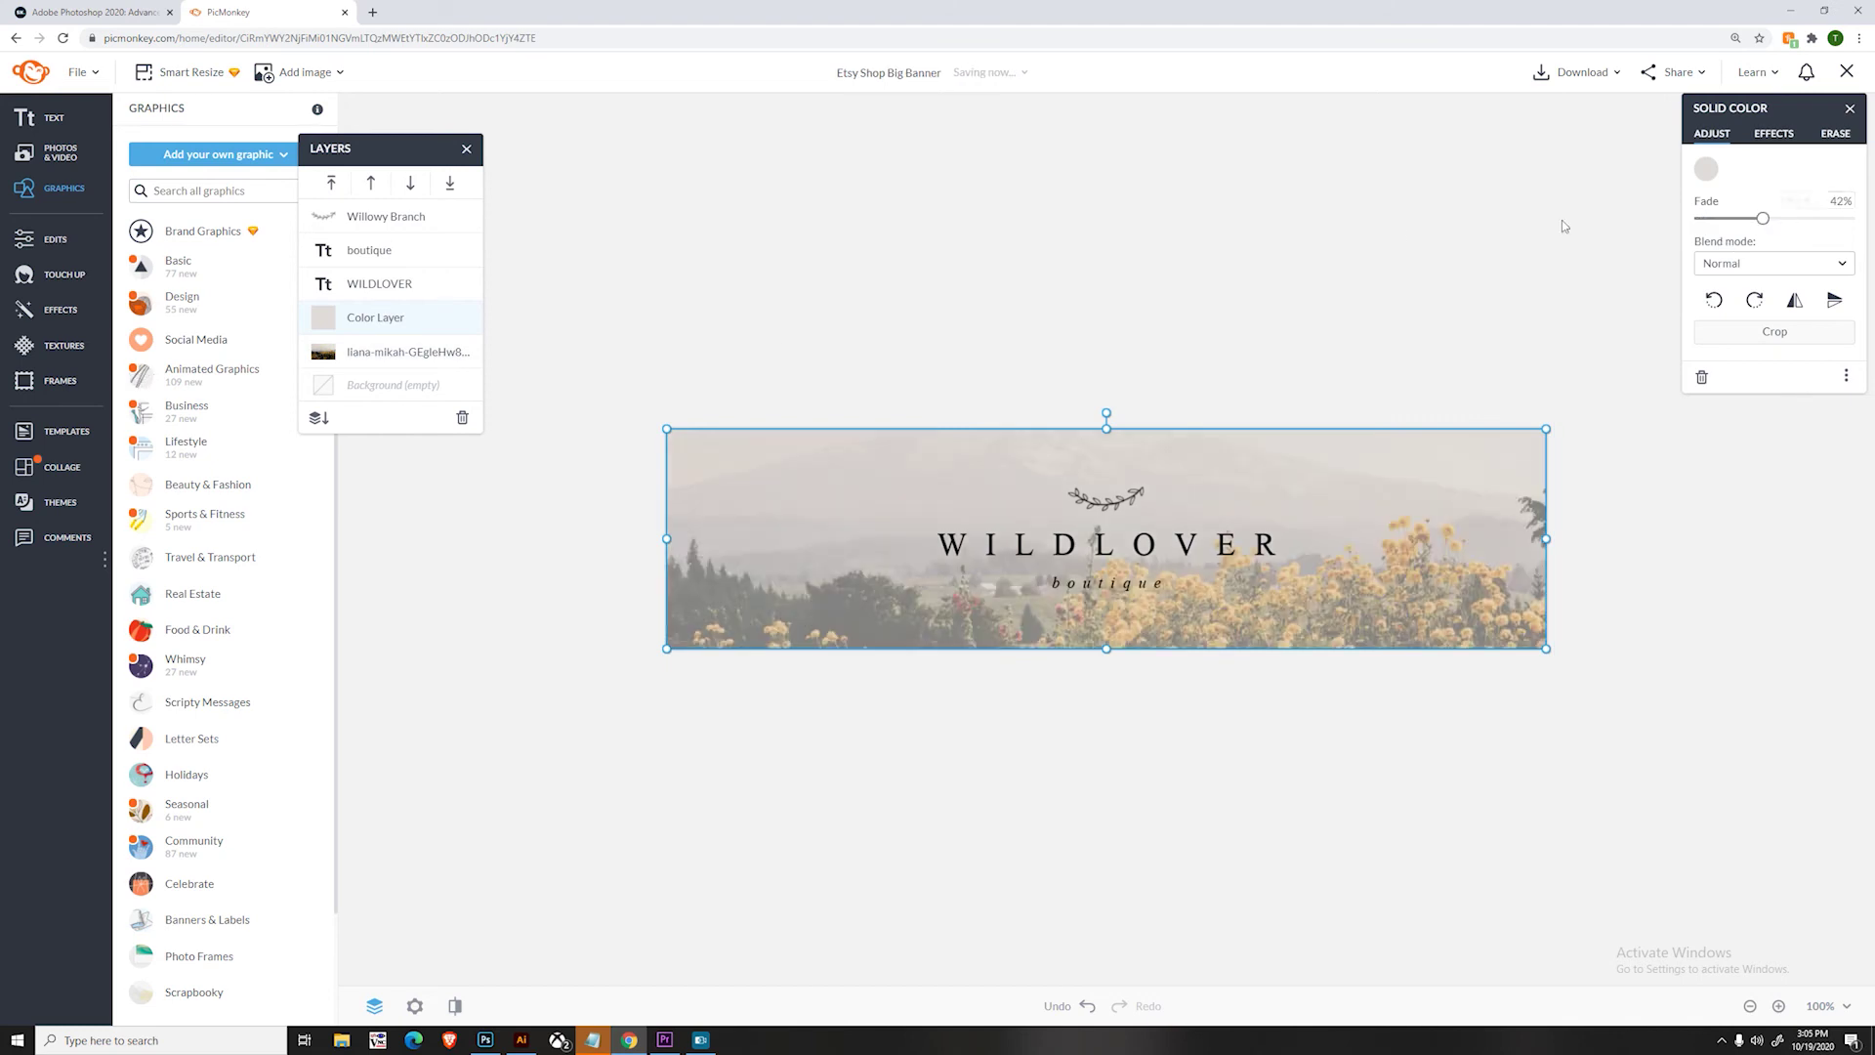
click(1391, 249)
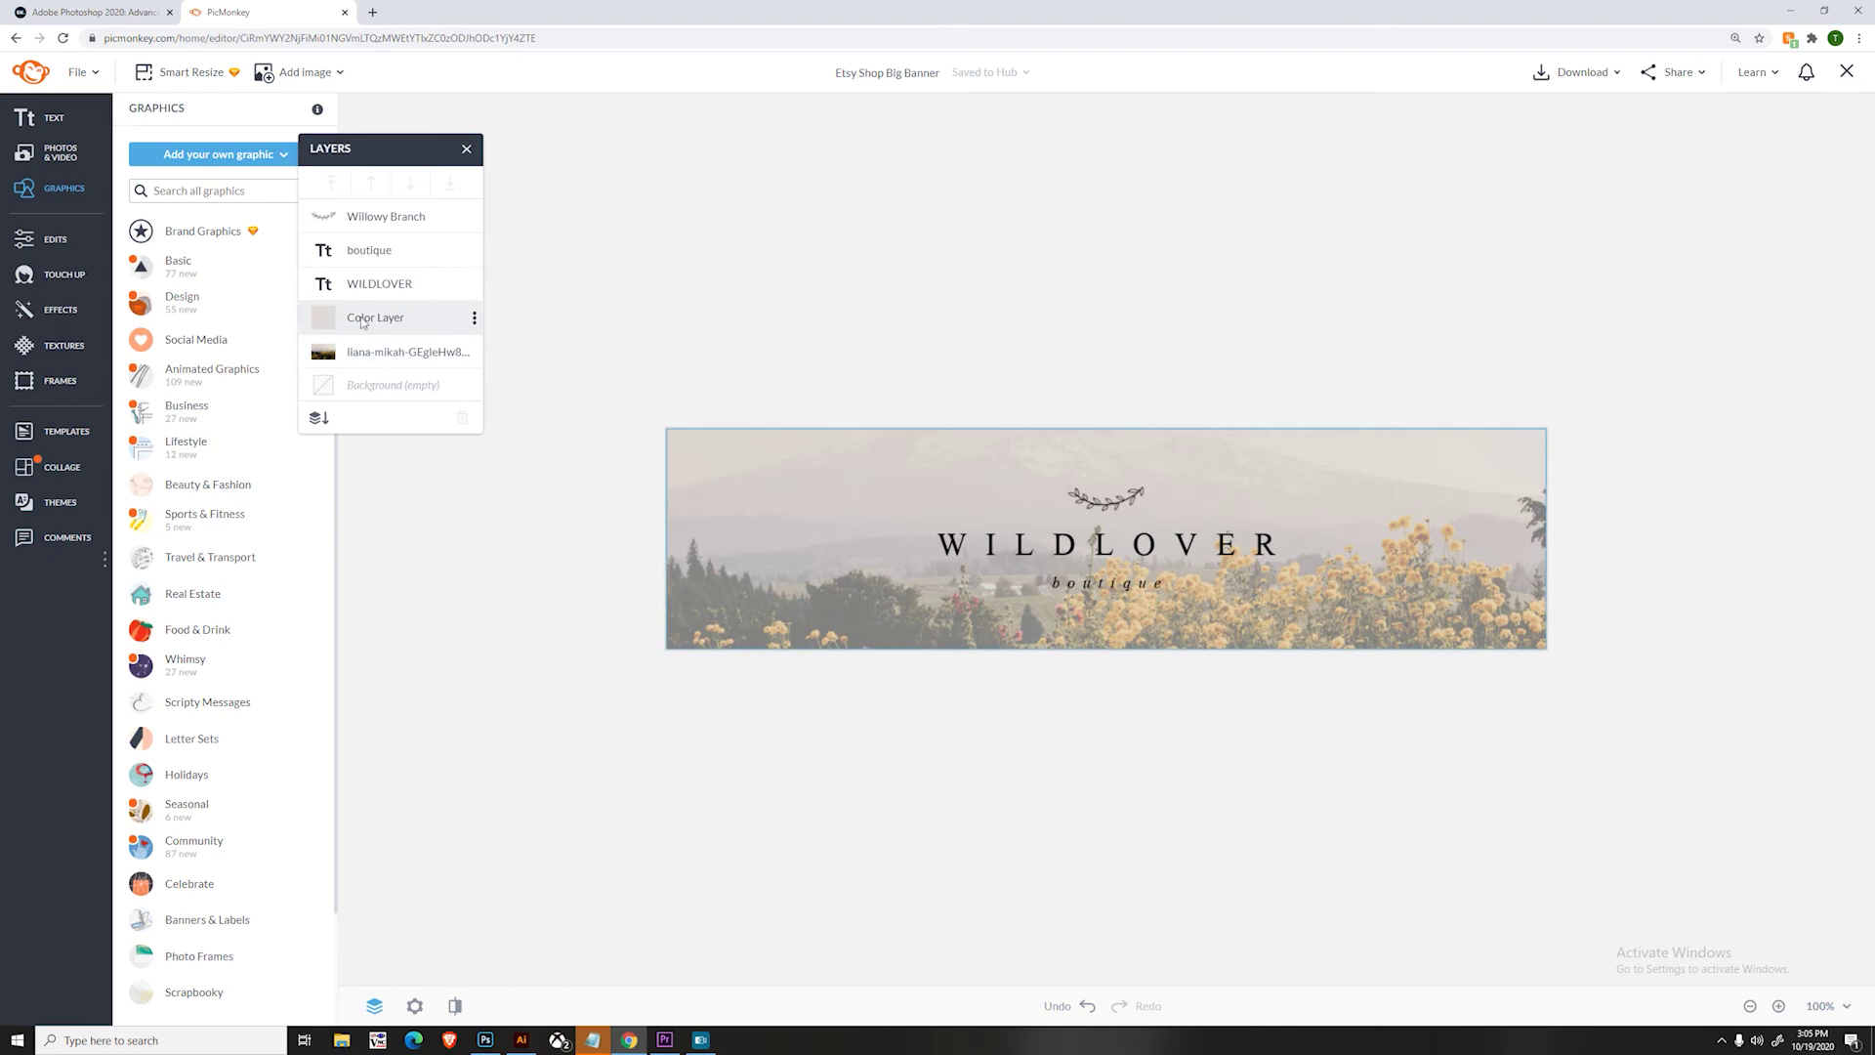
- Recolor the Color Layer by trying several recently used swatches, settling on the dusty pink #ddbaba
click(315, 319)
click(1707, 168)
click(1726, 596)
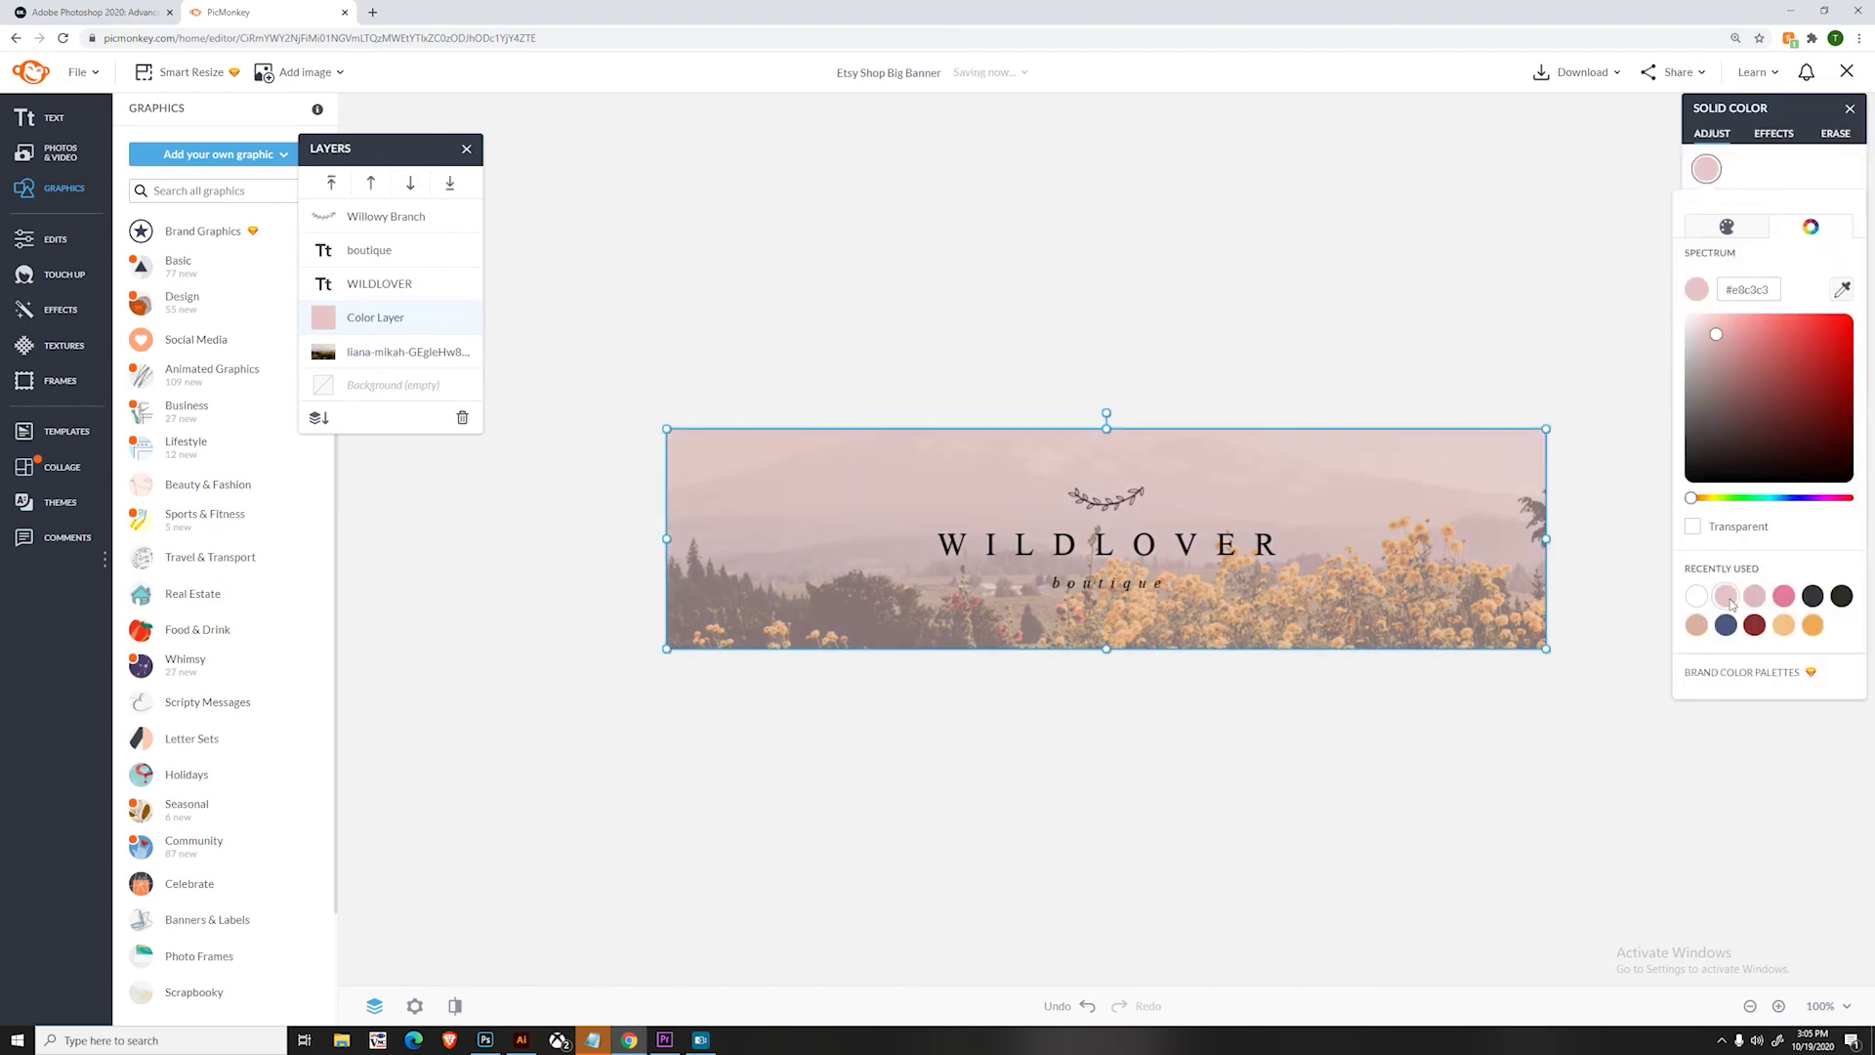
click(1726, 625)
click(1754, 625)
click(1783, 626)
click(1697, 596)
click(1783, 625)
click(1726, 625)
click(1783, 625)
click(1726, 597)
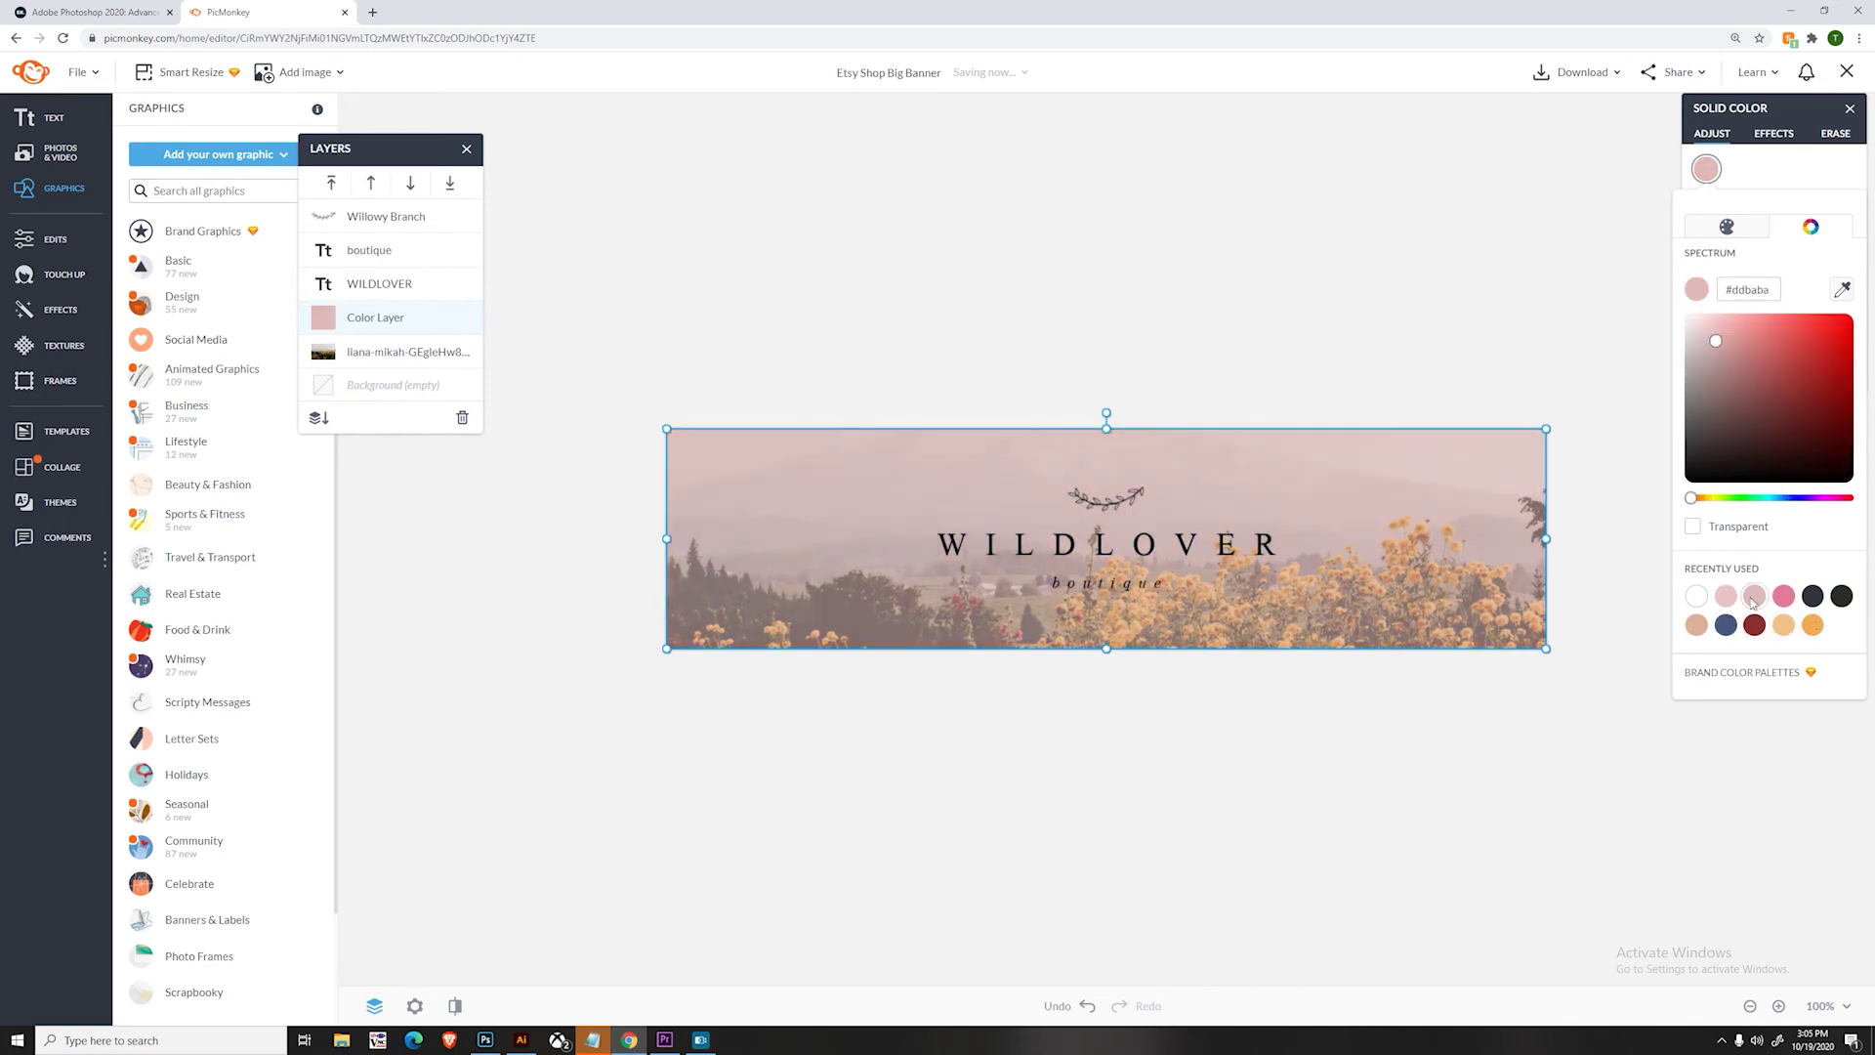
- Recolor the Color Layer with the recently used white swatch
click(1697, 596)
click(1450, 194)
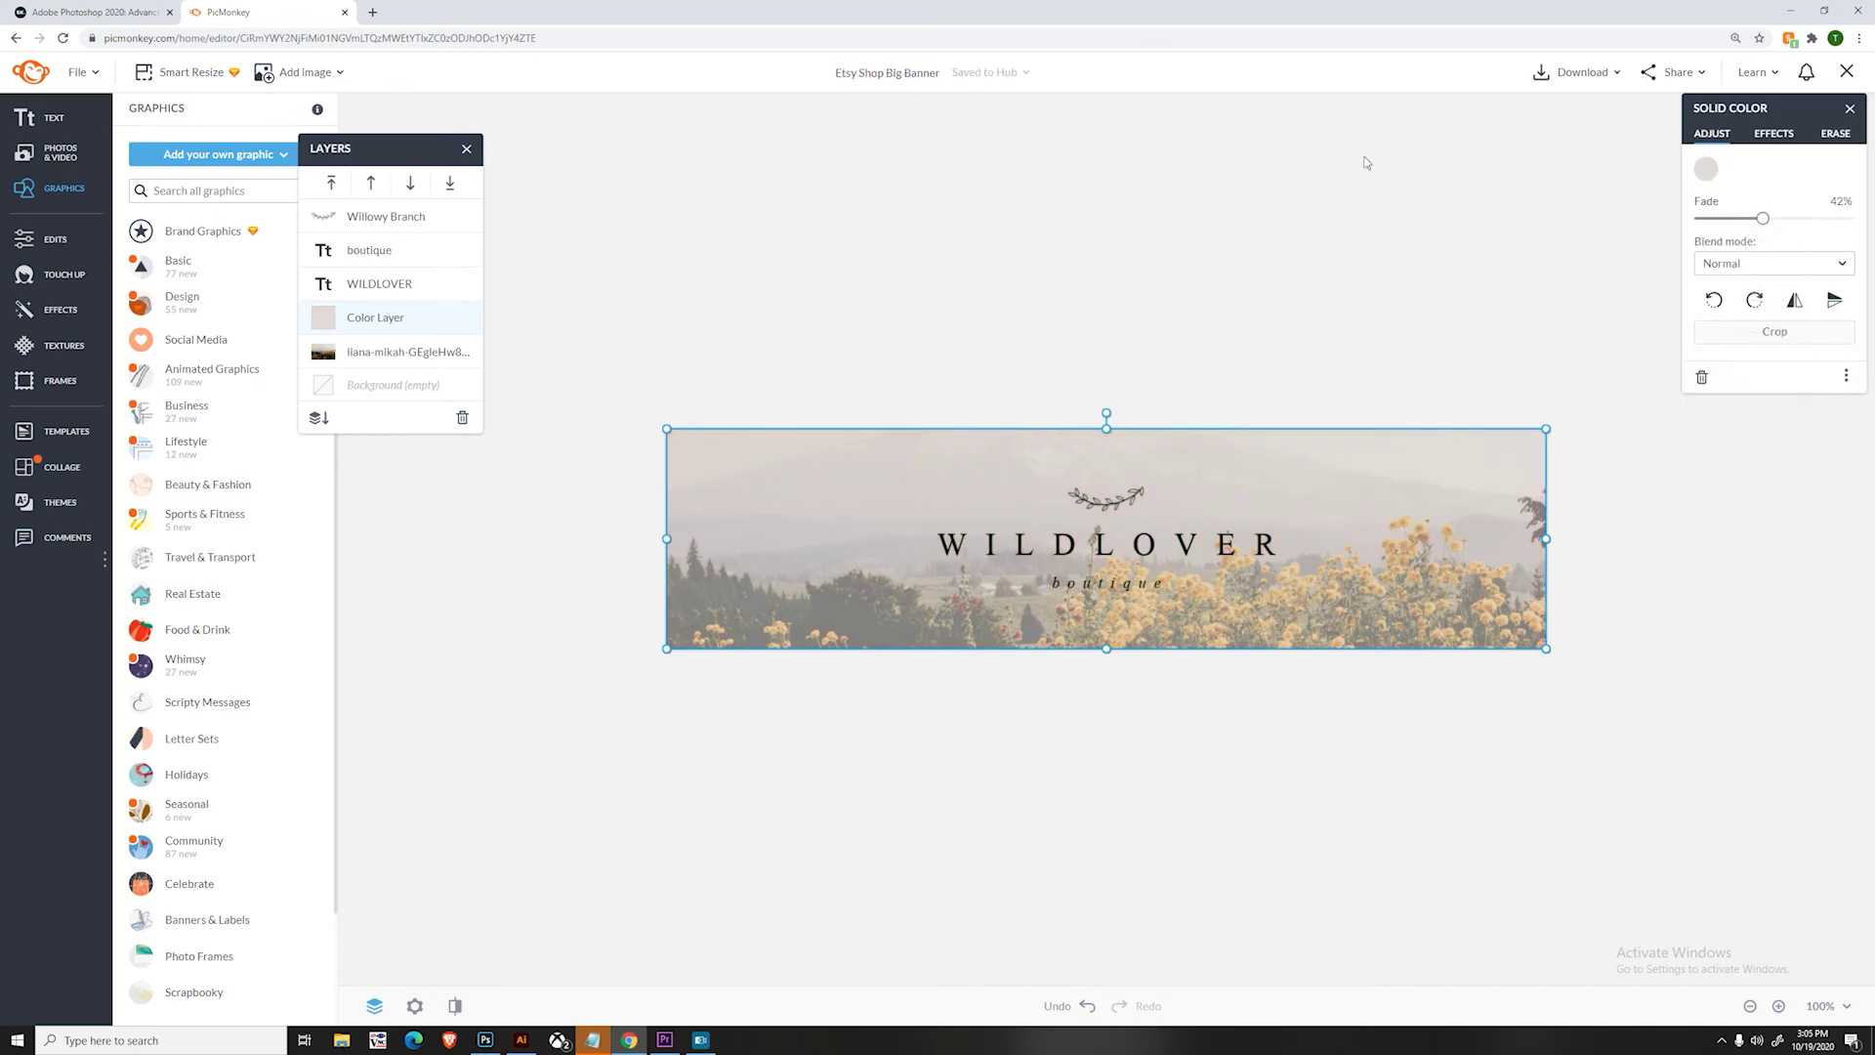
click(661, 268)
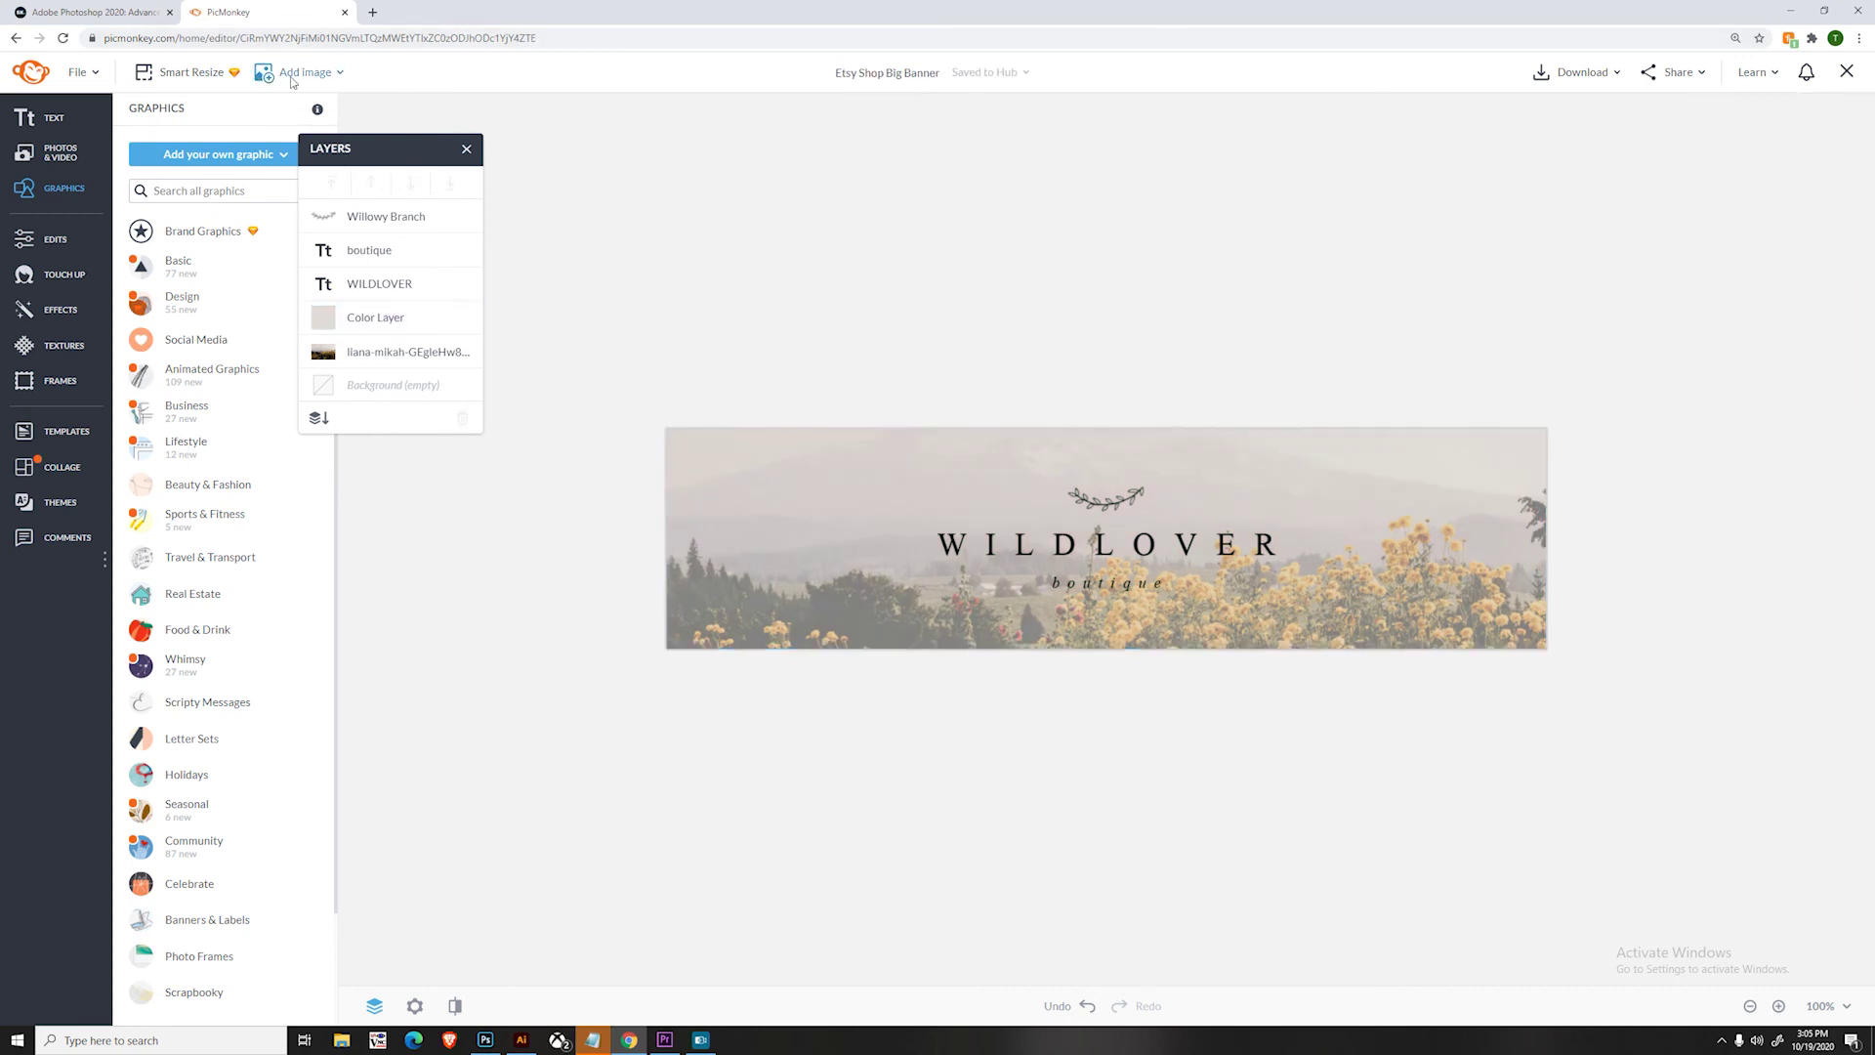
- Add the product1_isolate cutout of the model from the Desktop's tutorials folder as a graphic
click(190, 158)
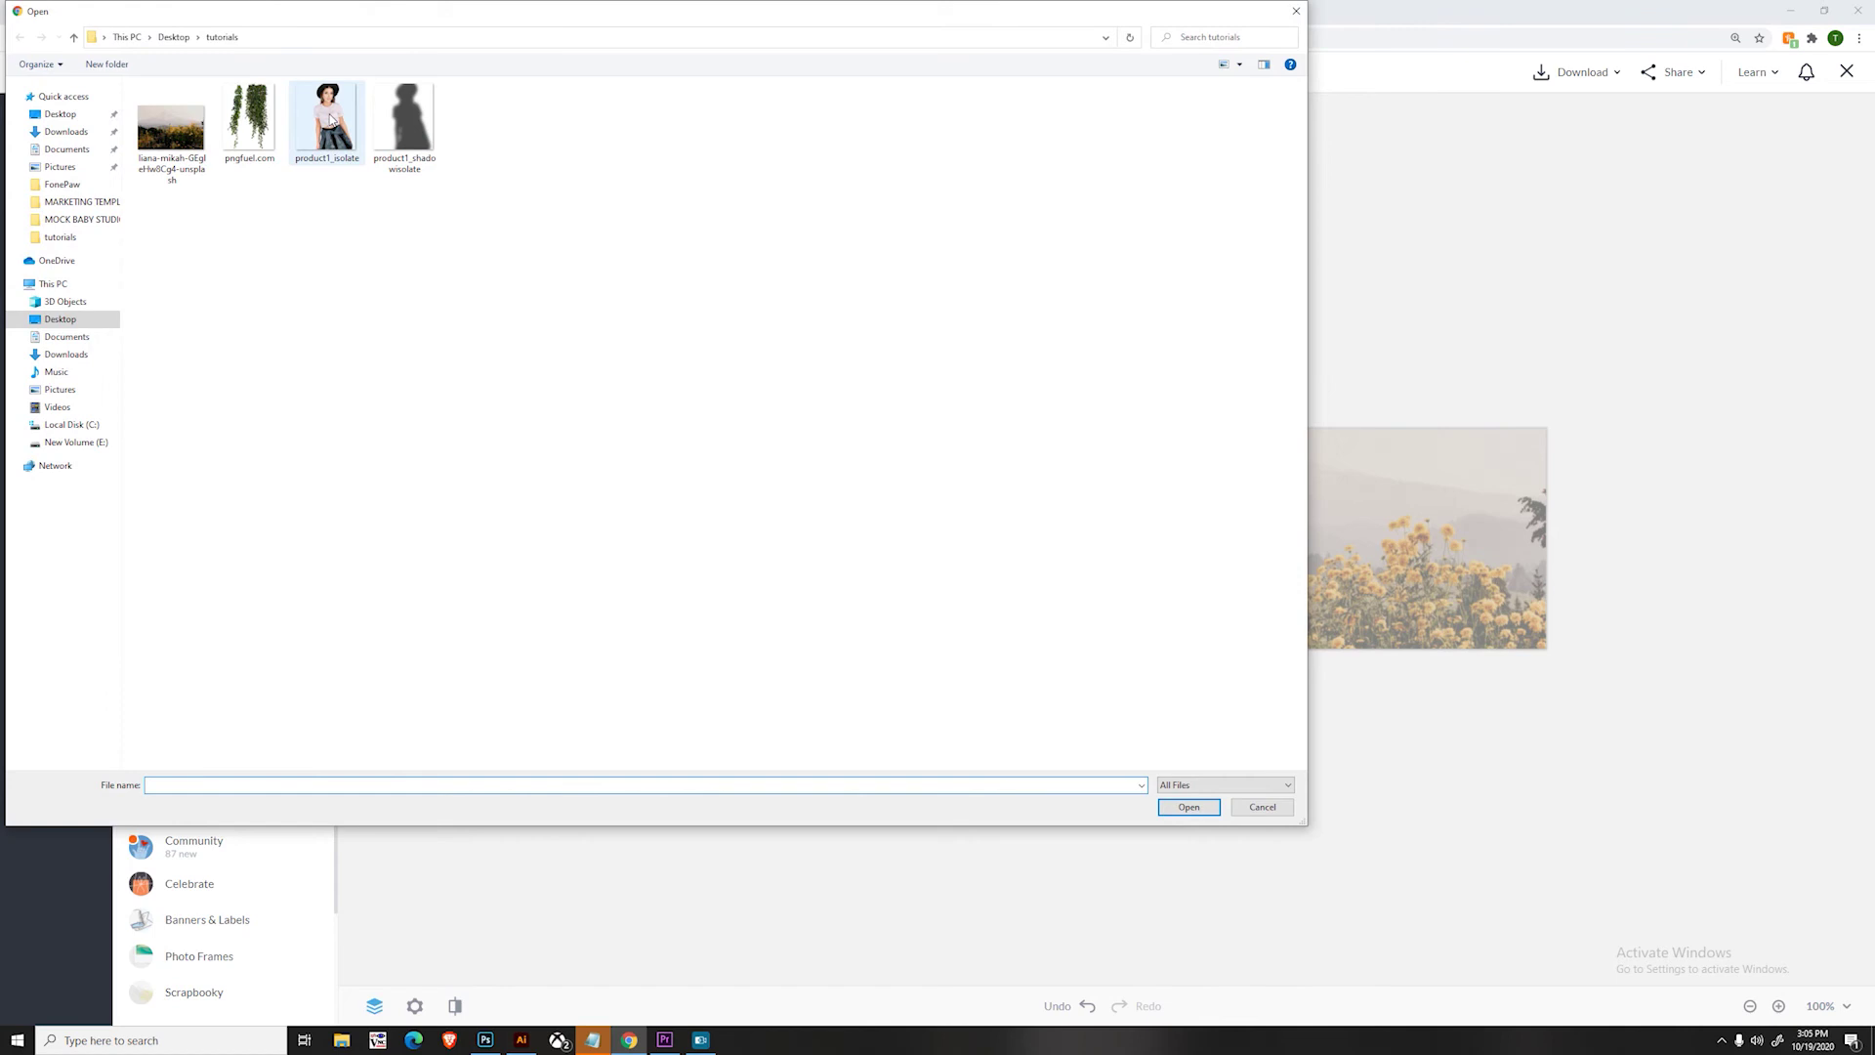
click(335, 138)
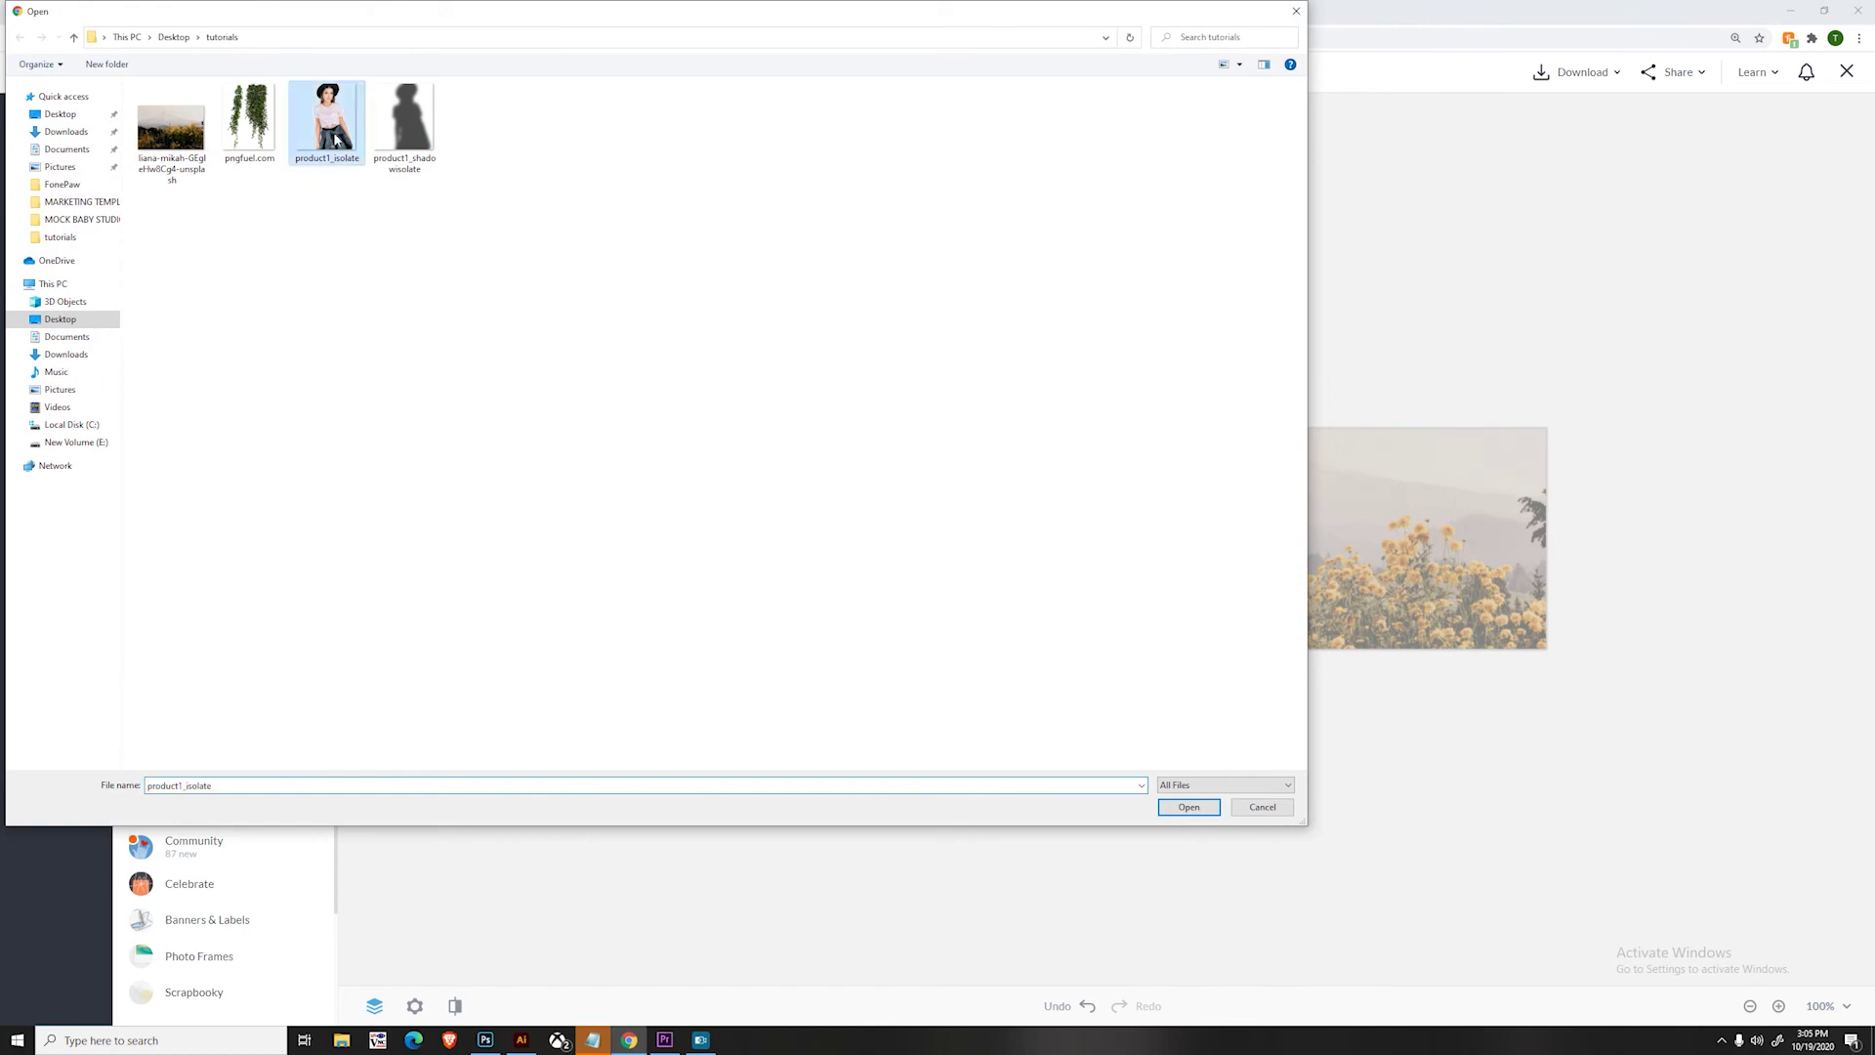
click(1188, 807)
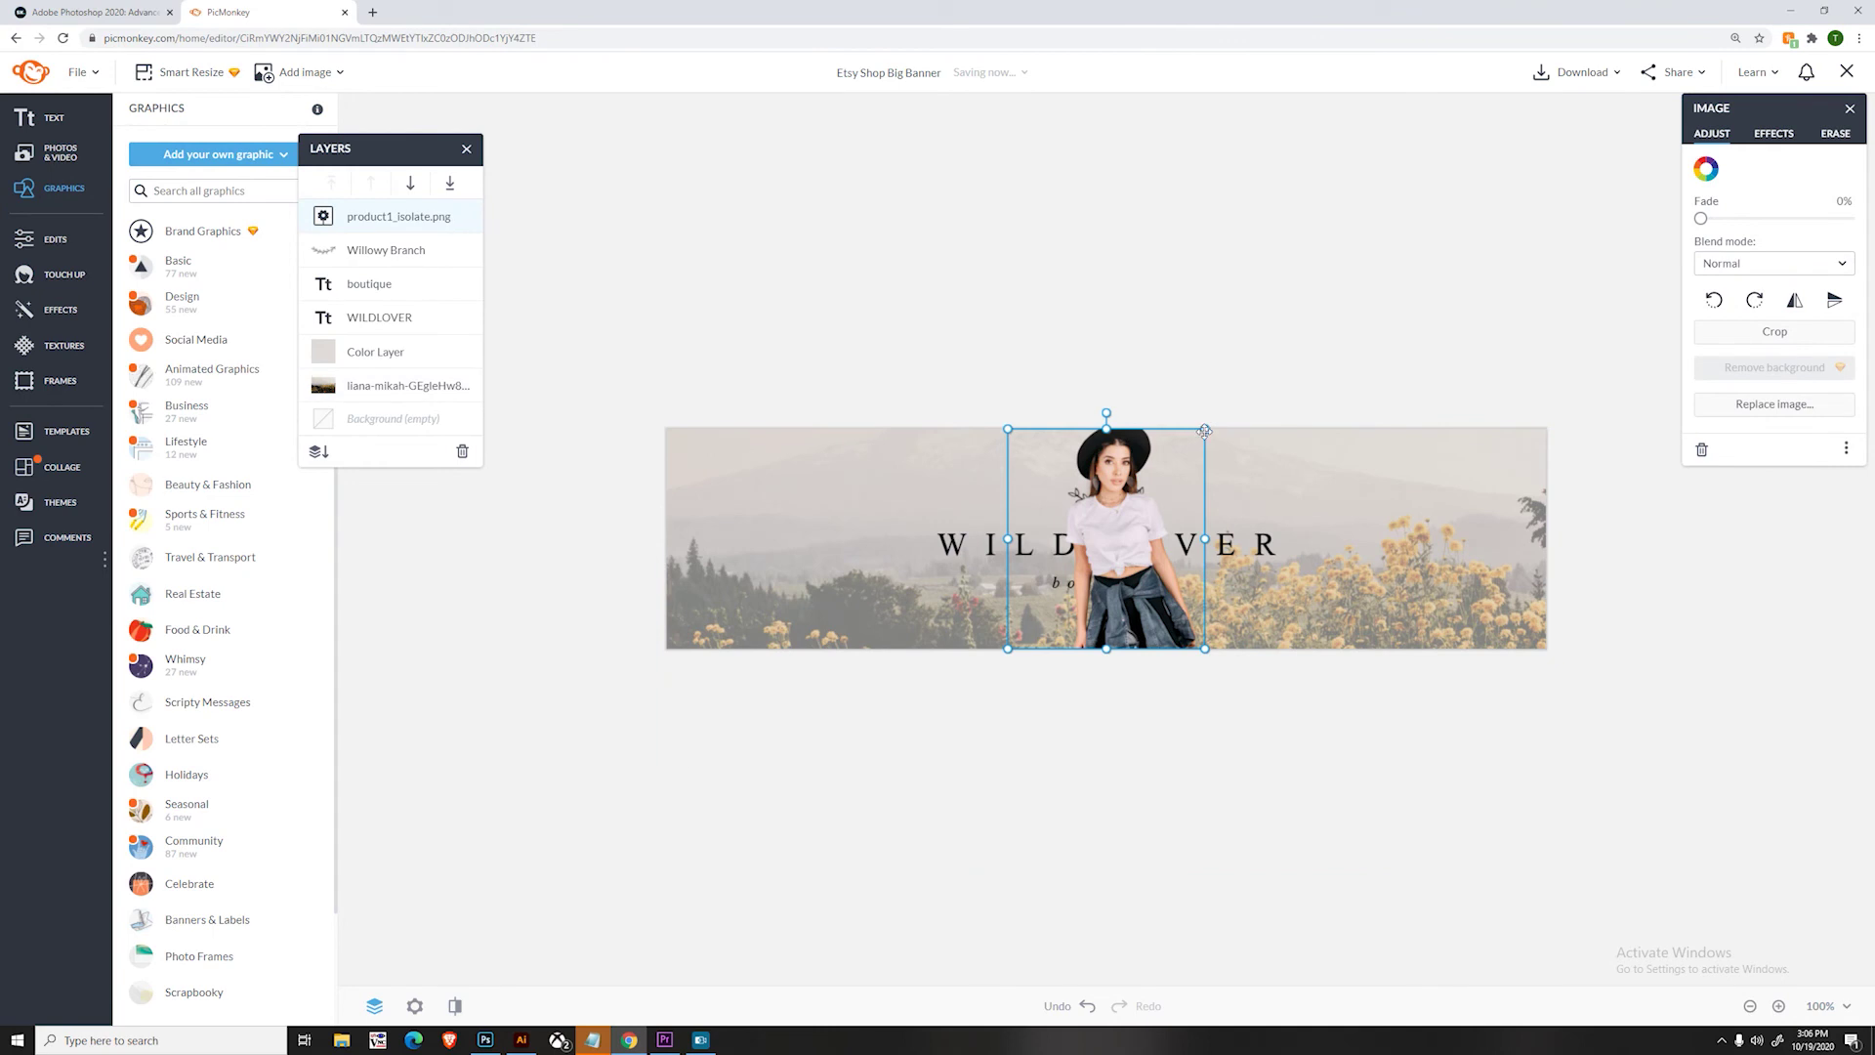
- Enlarge the model cutout, place its layer directly below the Color Layer, and position it left of the WILDLOVER text with her shirt in view
drag(1205, 428, 1310, 348)
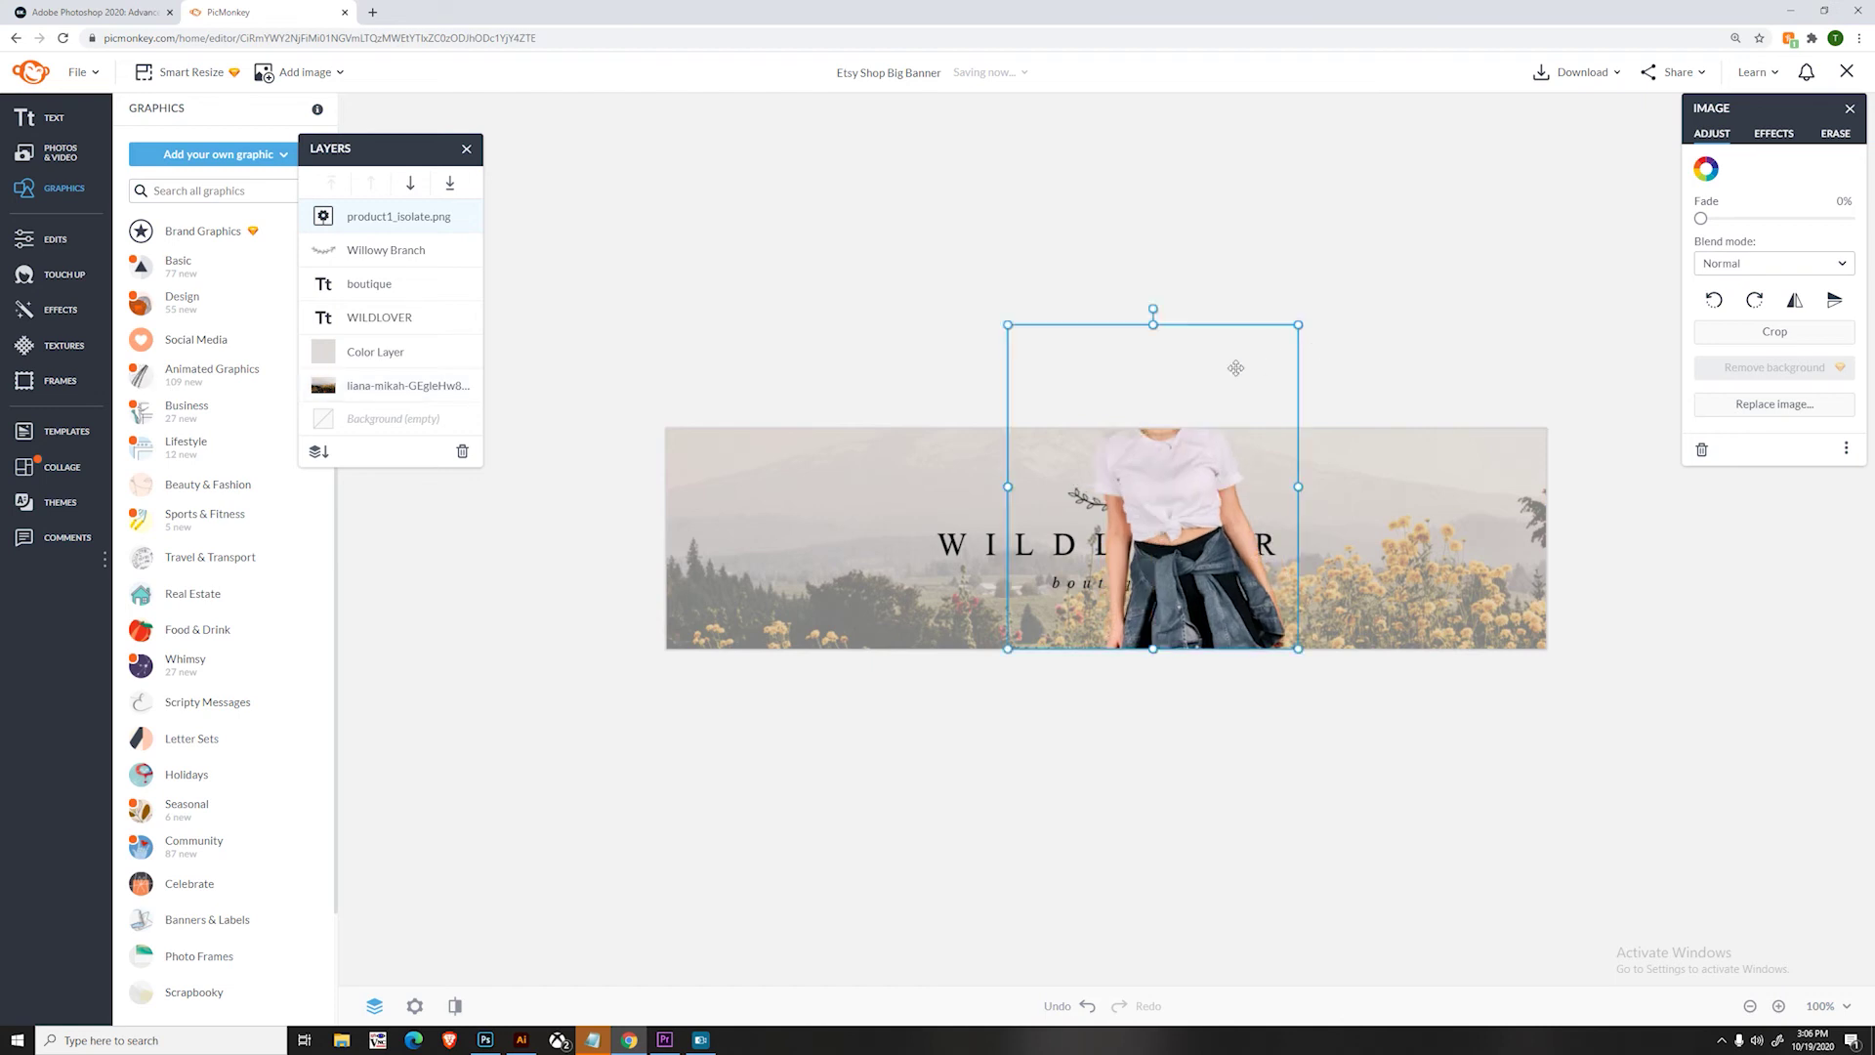
drag(431, 216, 426, 354)
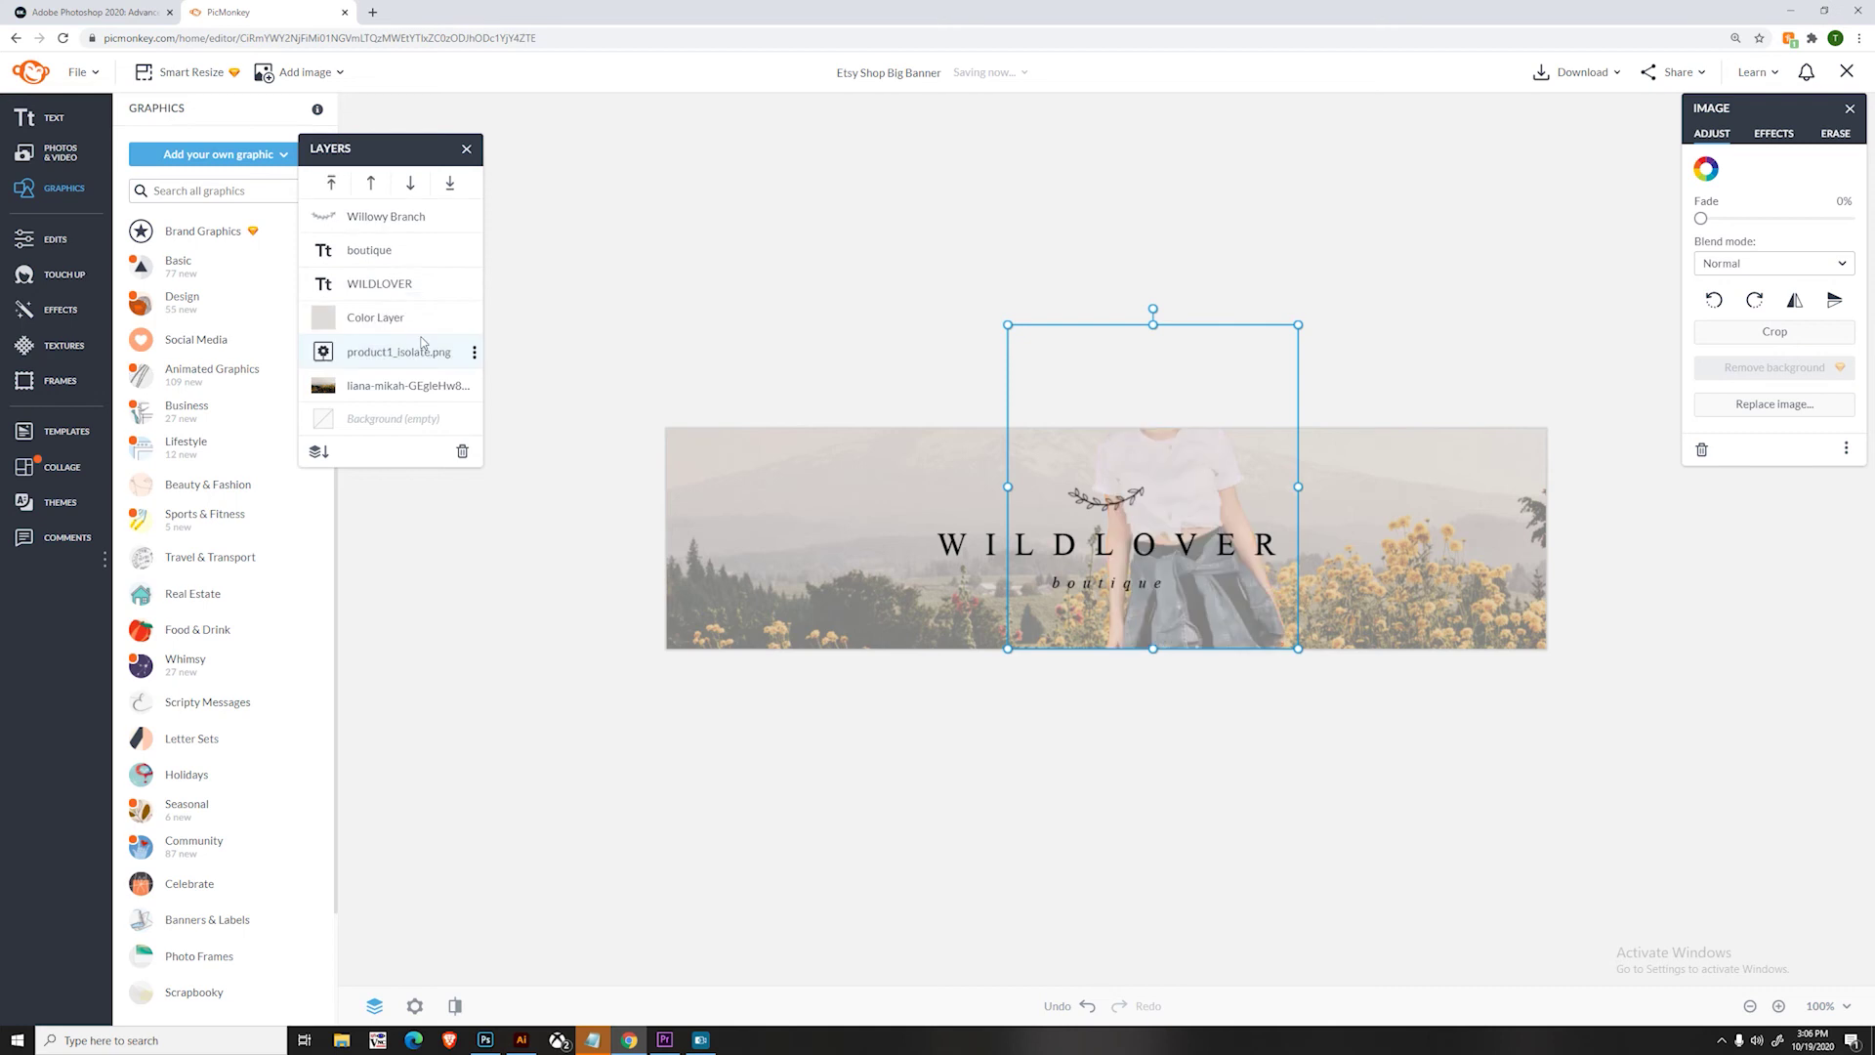
drag(1222, 619, 901, 657)
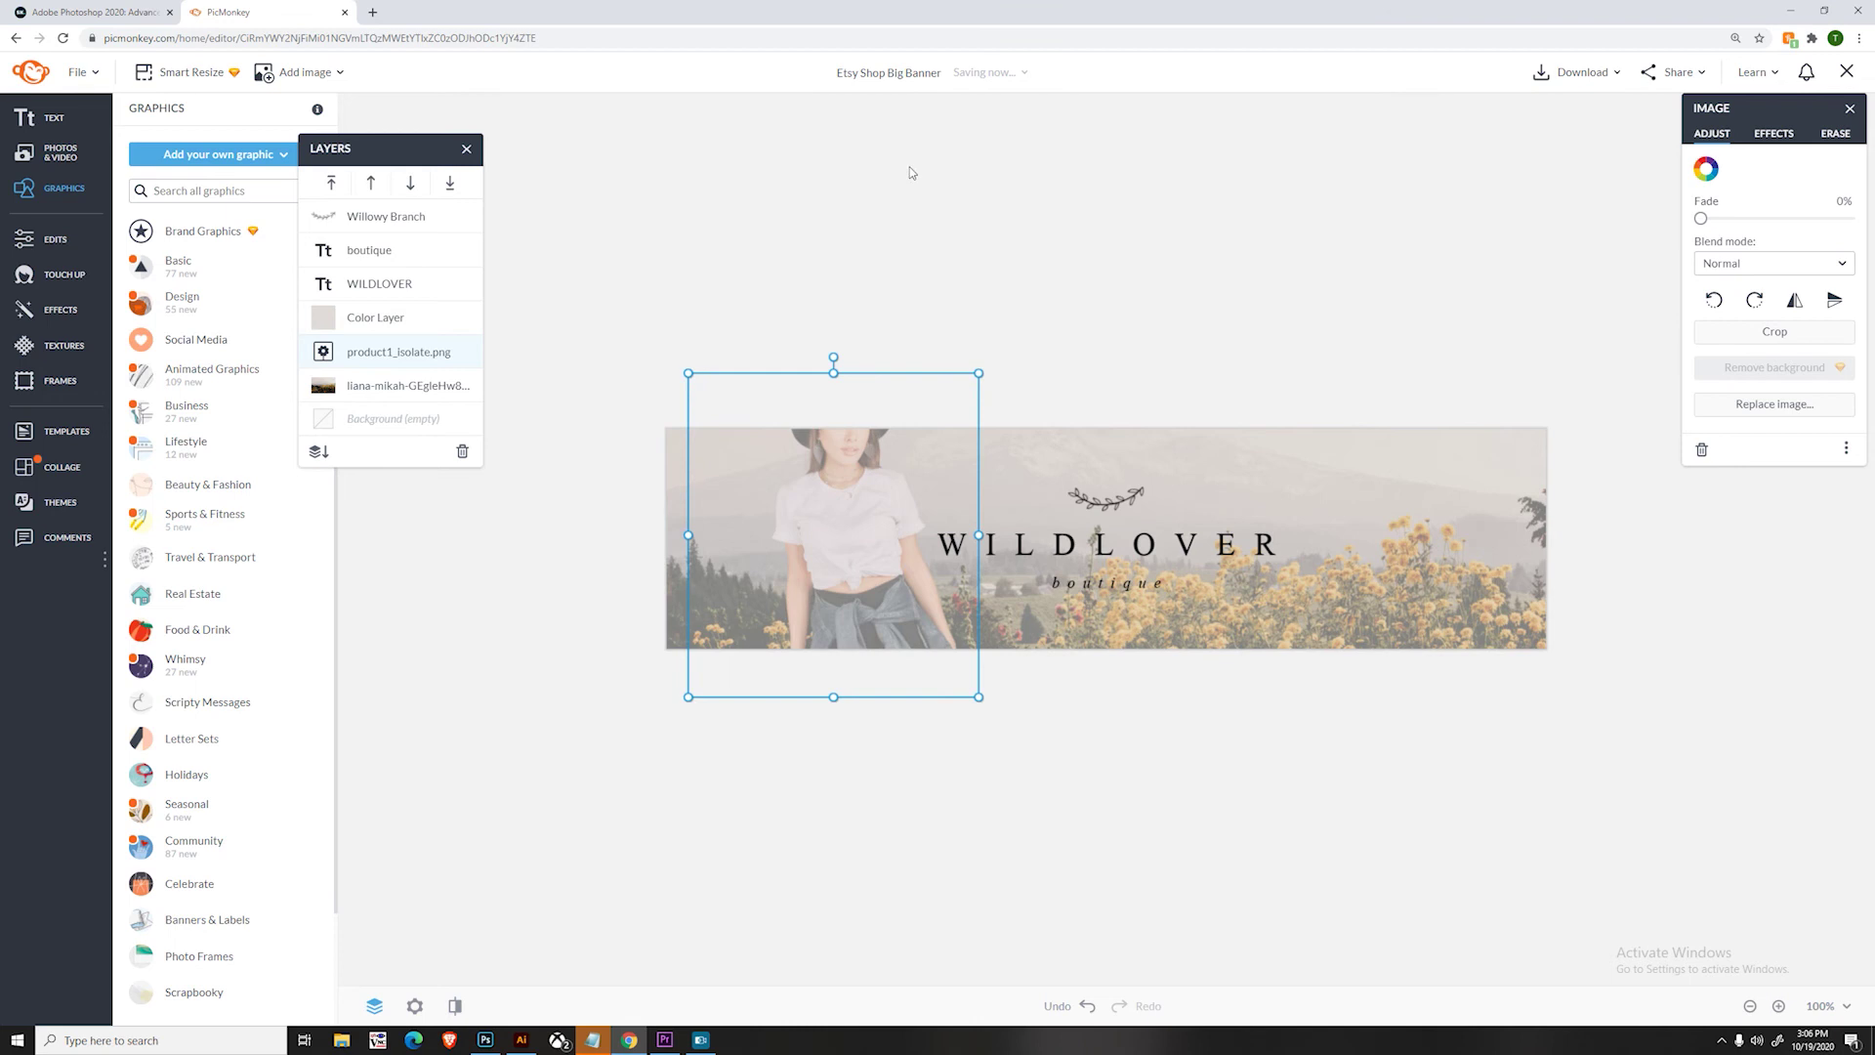
click(1091, 257)
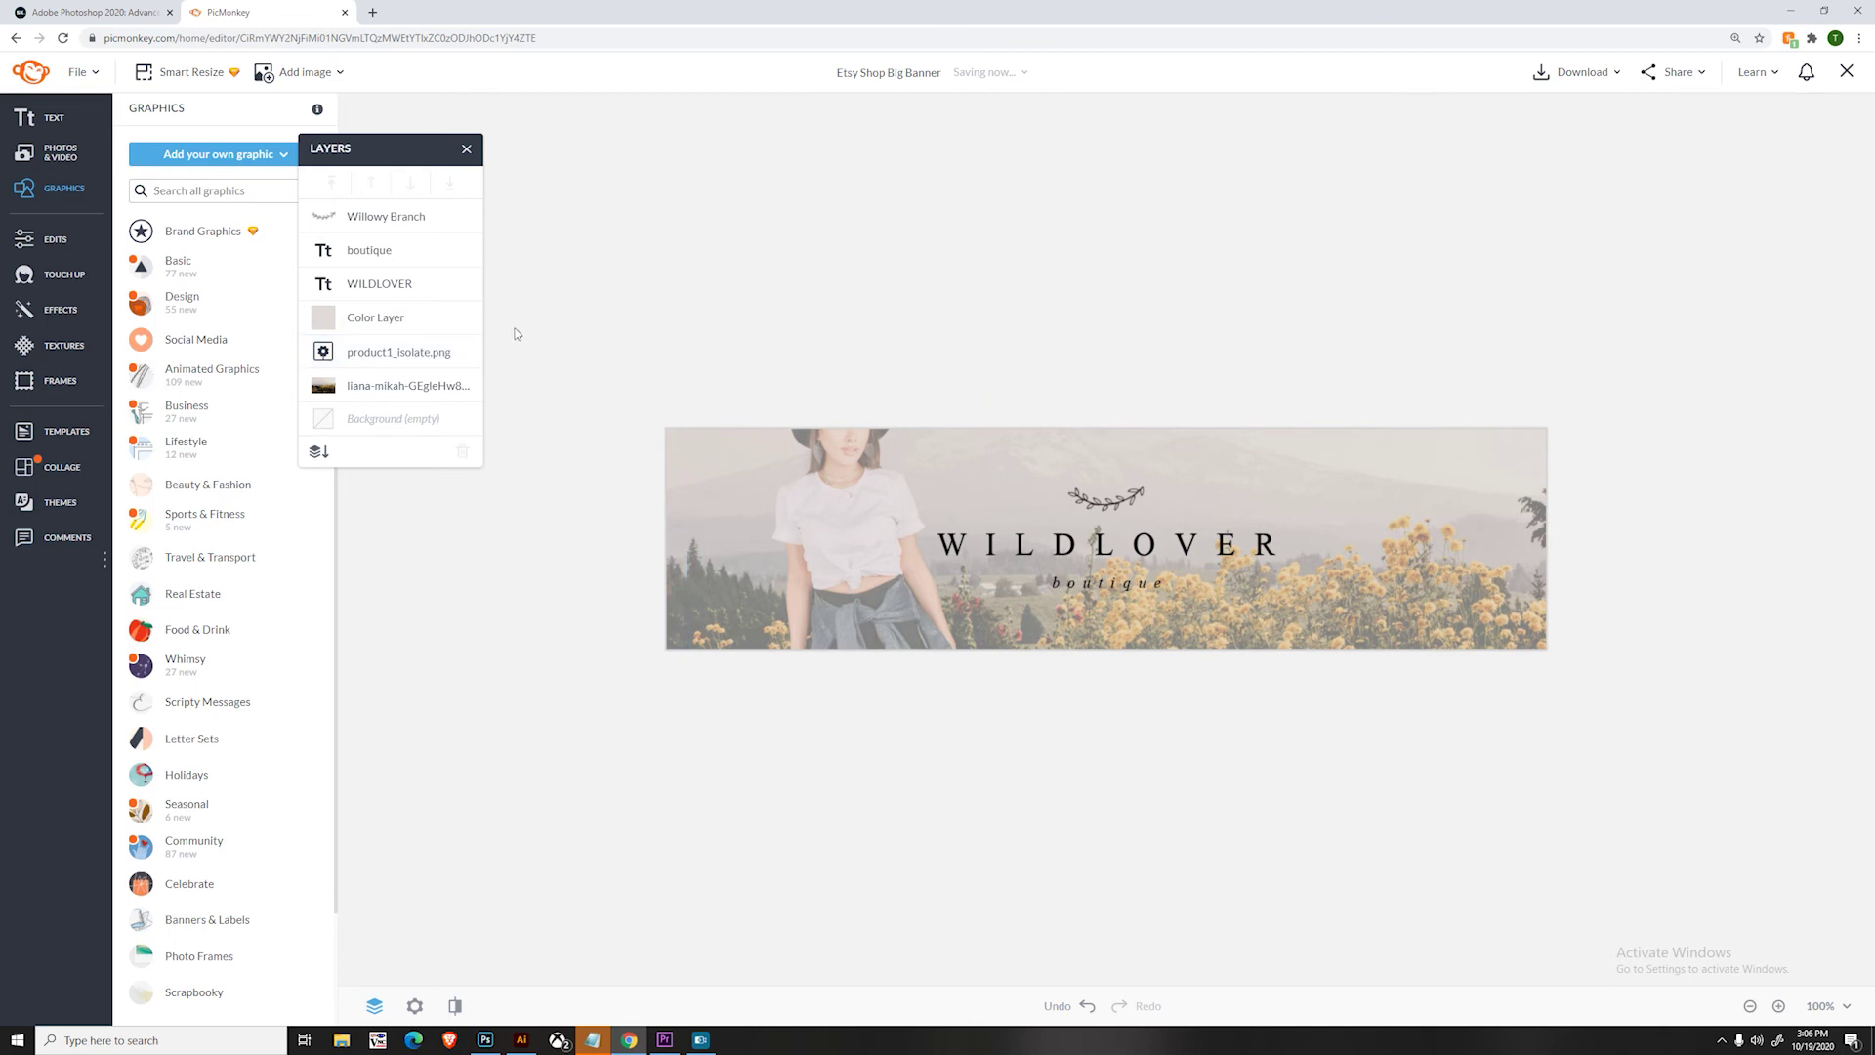
- Recolor the WILDLOVER text, the Willowy Branch graphic and the boutique text white, #ffffff
click(1143, 547)
click(1707, 170)
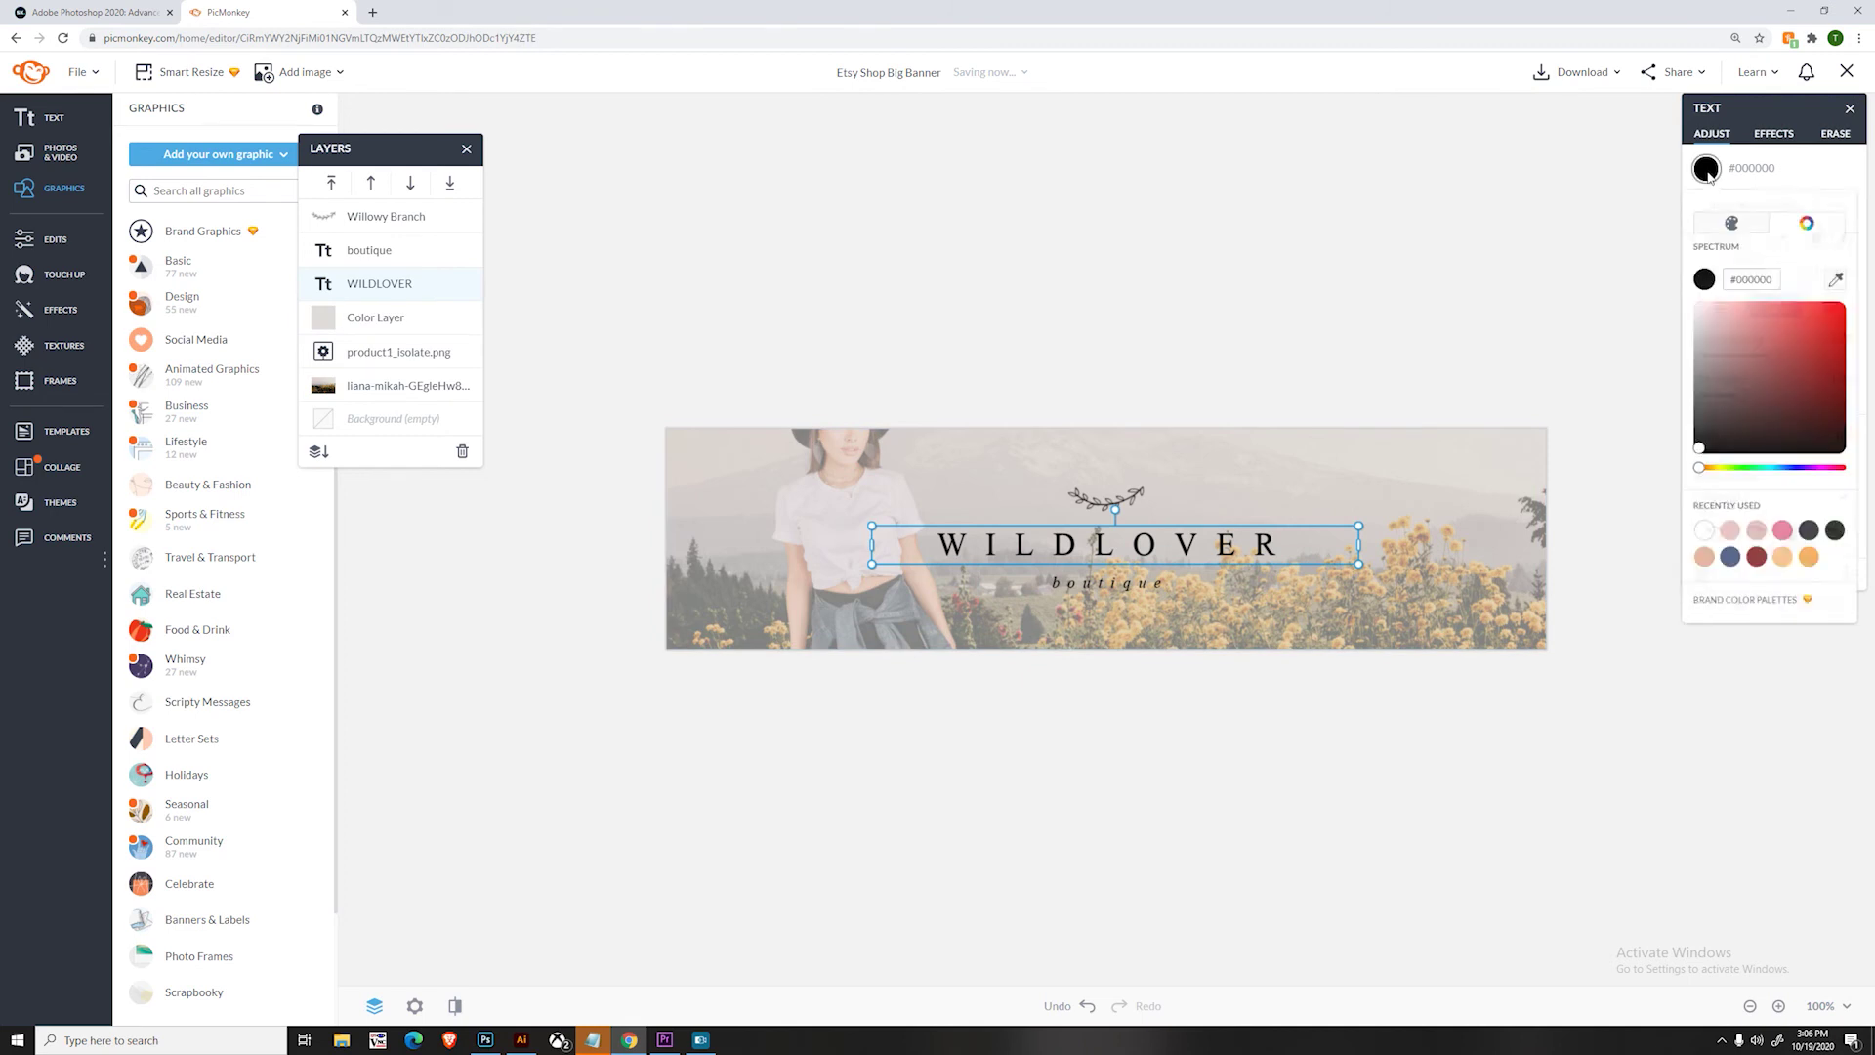
click(1697, 567)
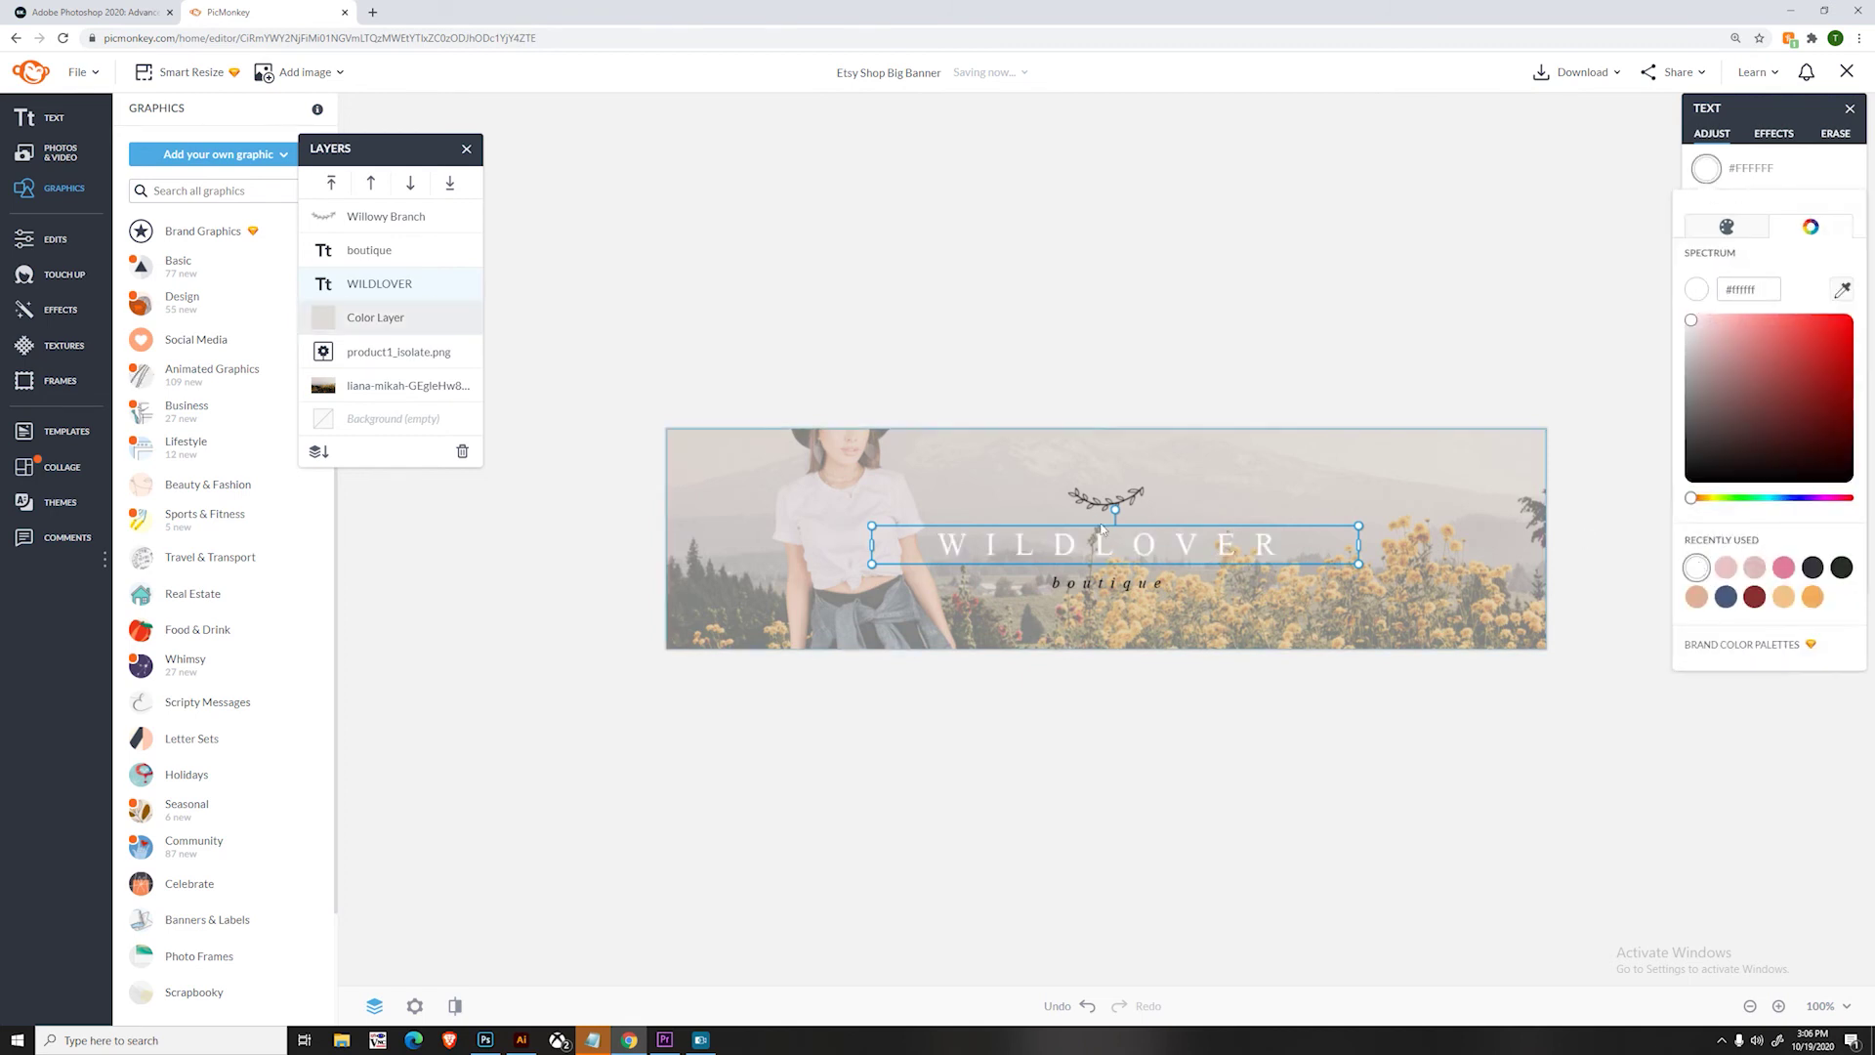
click(1094, 501)
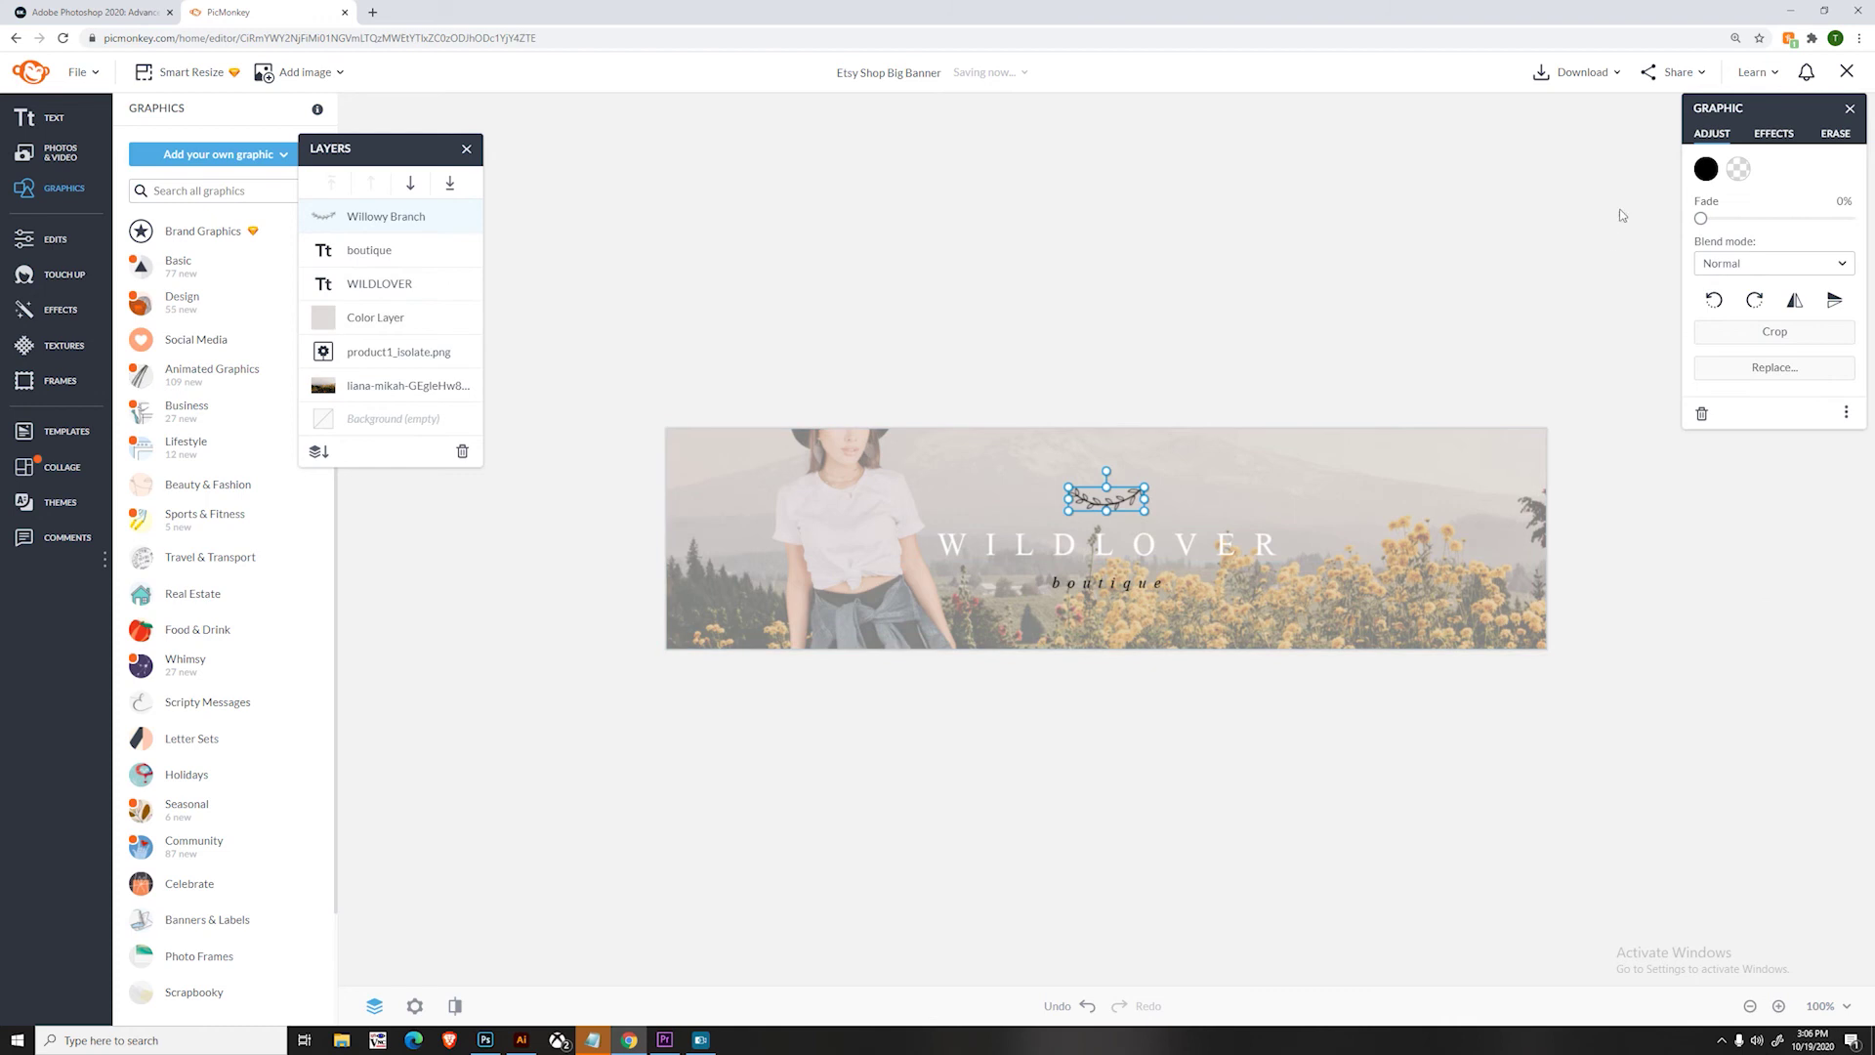
click(1706, 169)
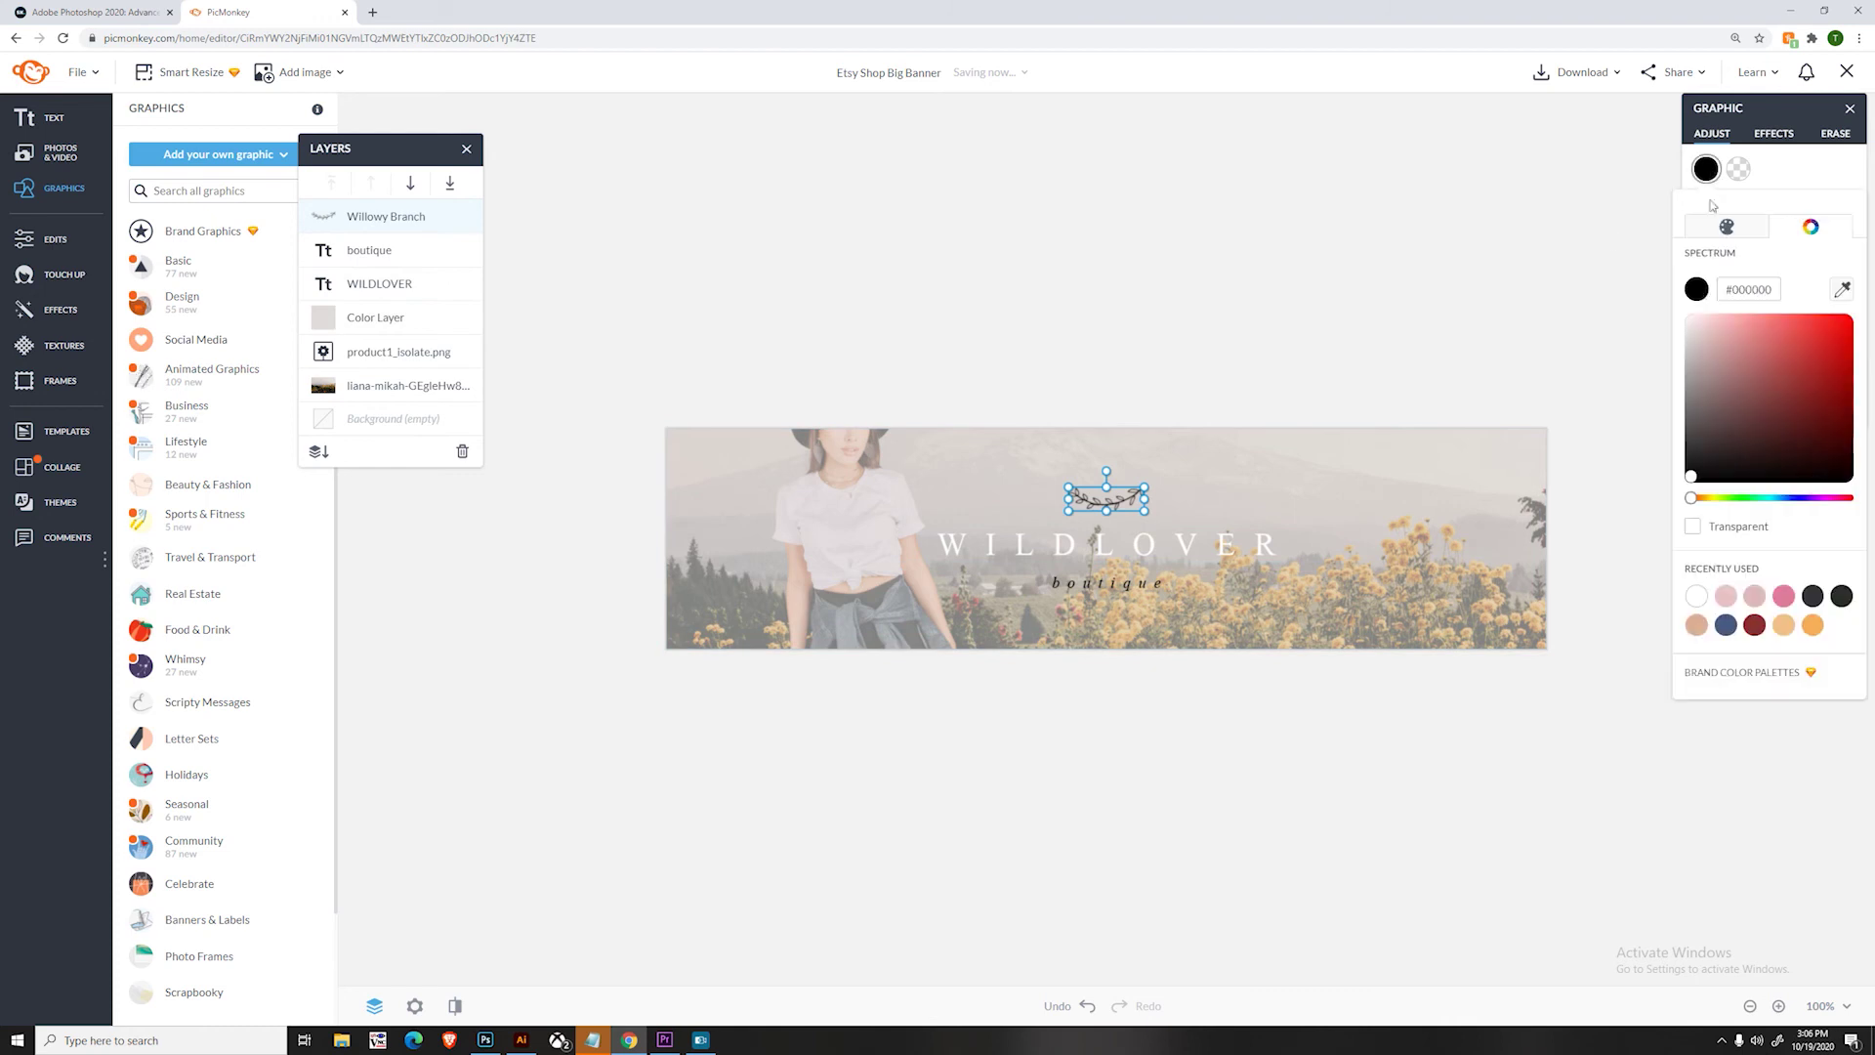
click(1697, 596)
click(1108, 586)
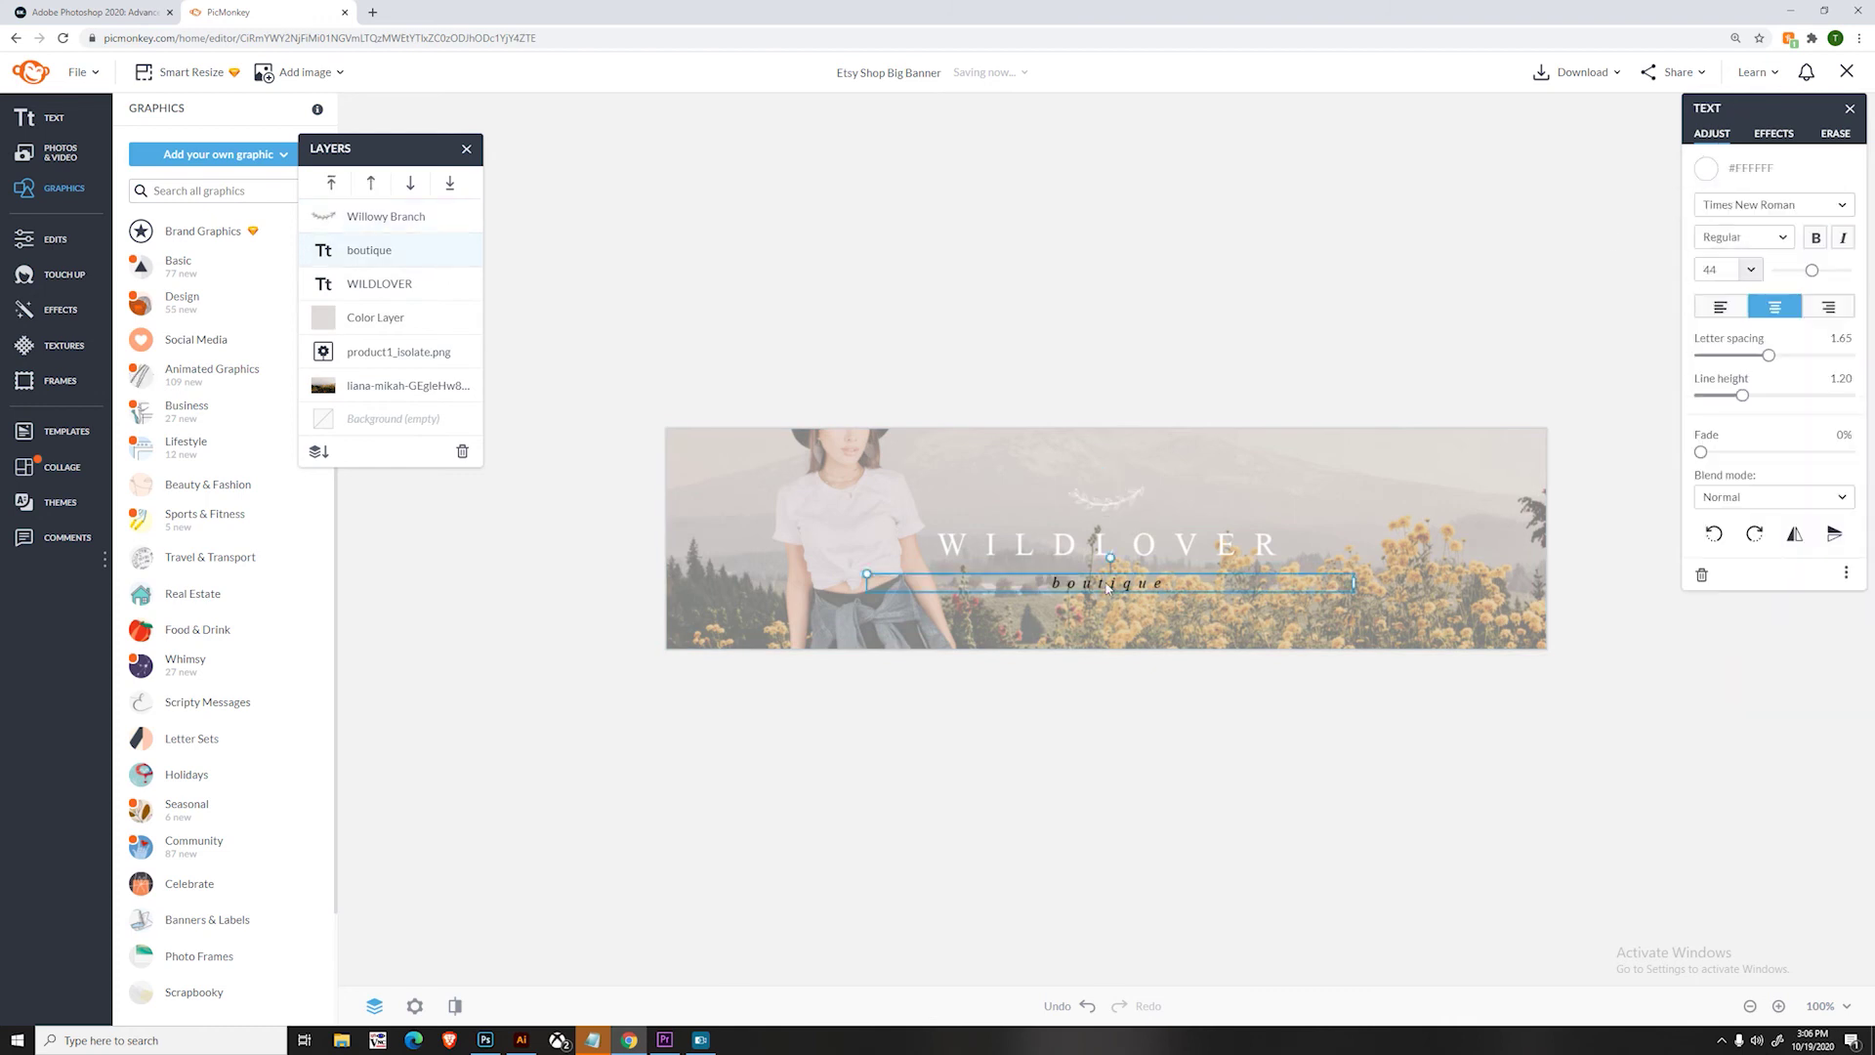
click(1706, 171)
click(1696, 568)
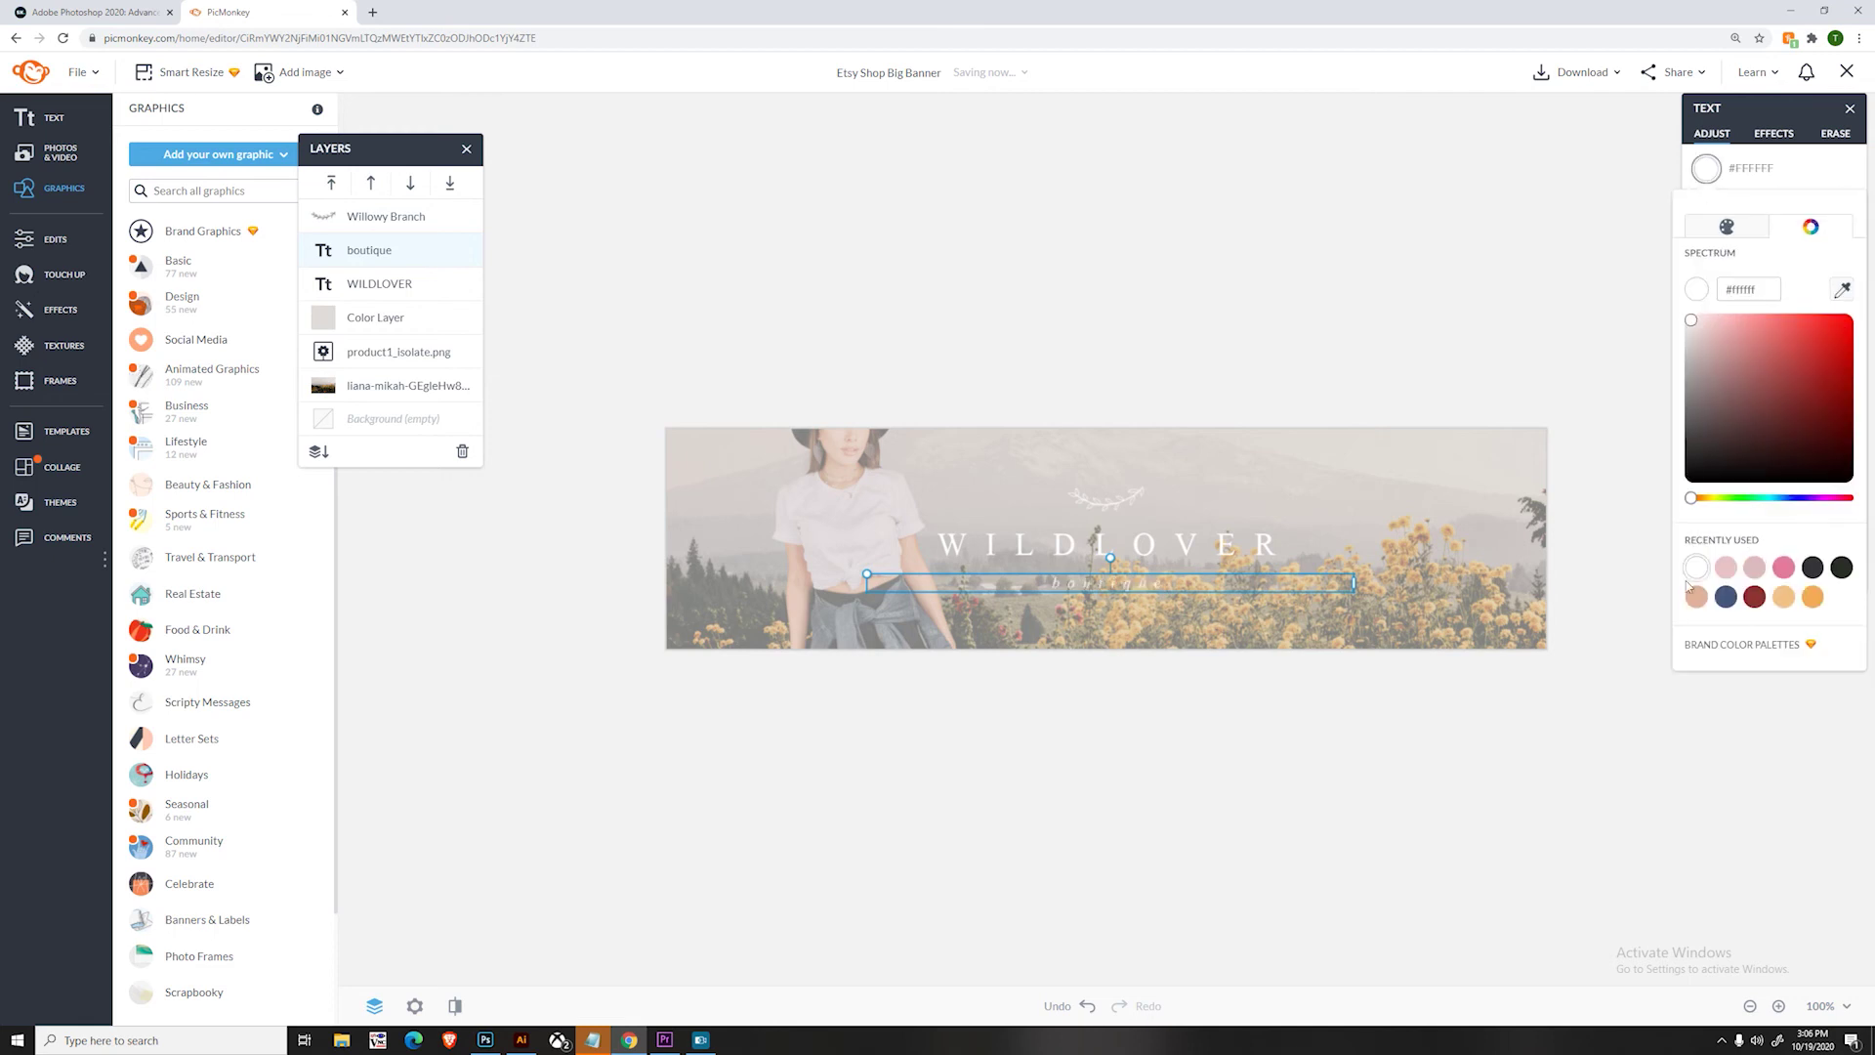
click(1379, 311)
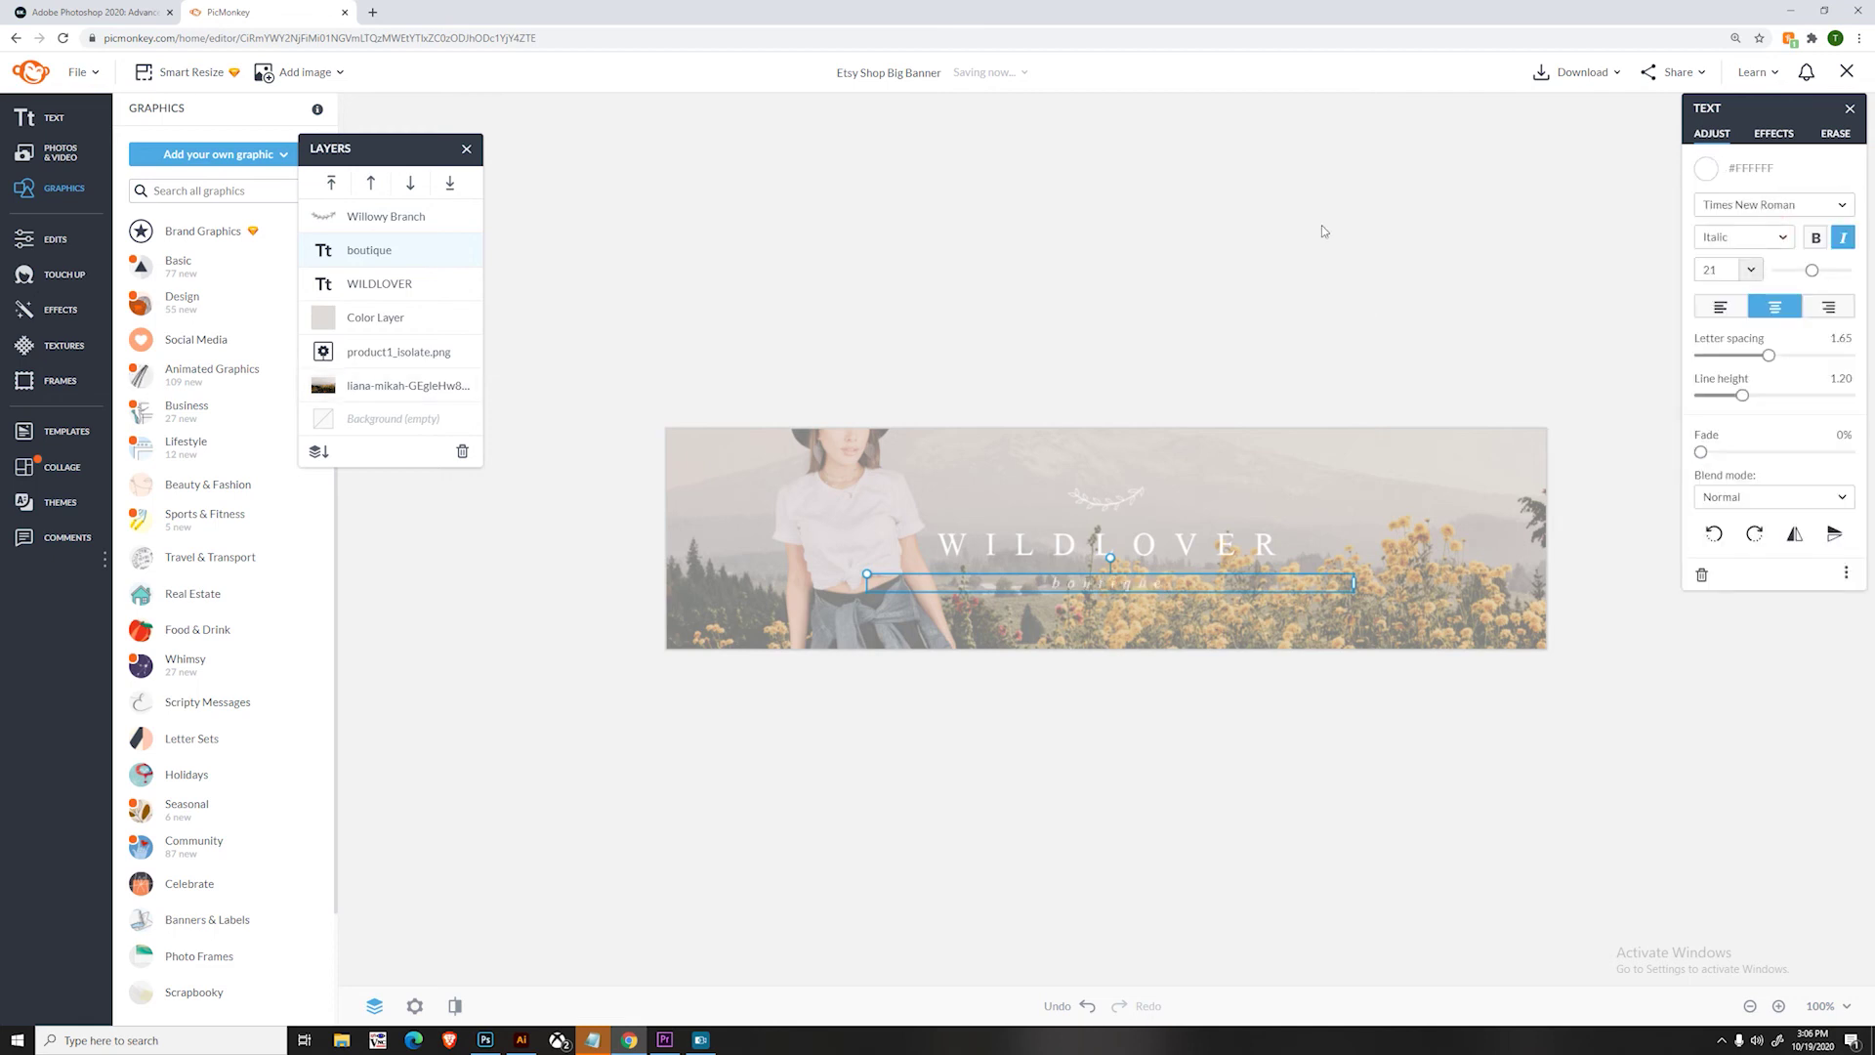
click(1638, 764)
- Recolor the Color Layer with the recently used light pink #e8c3c3
click(430, 318)
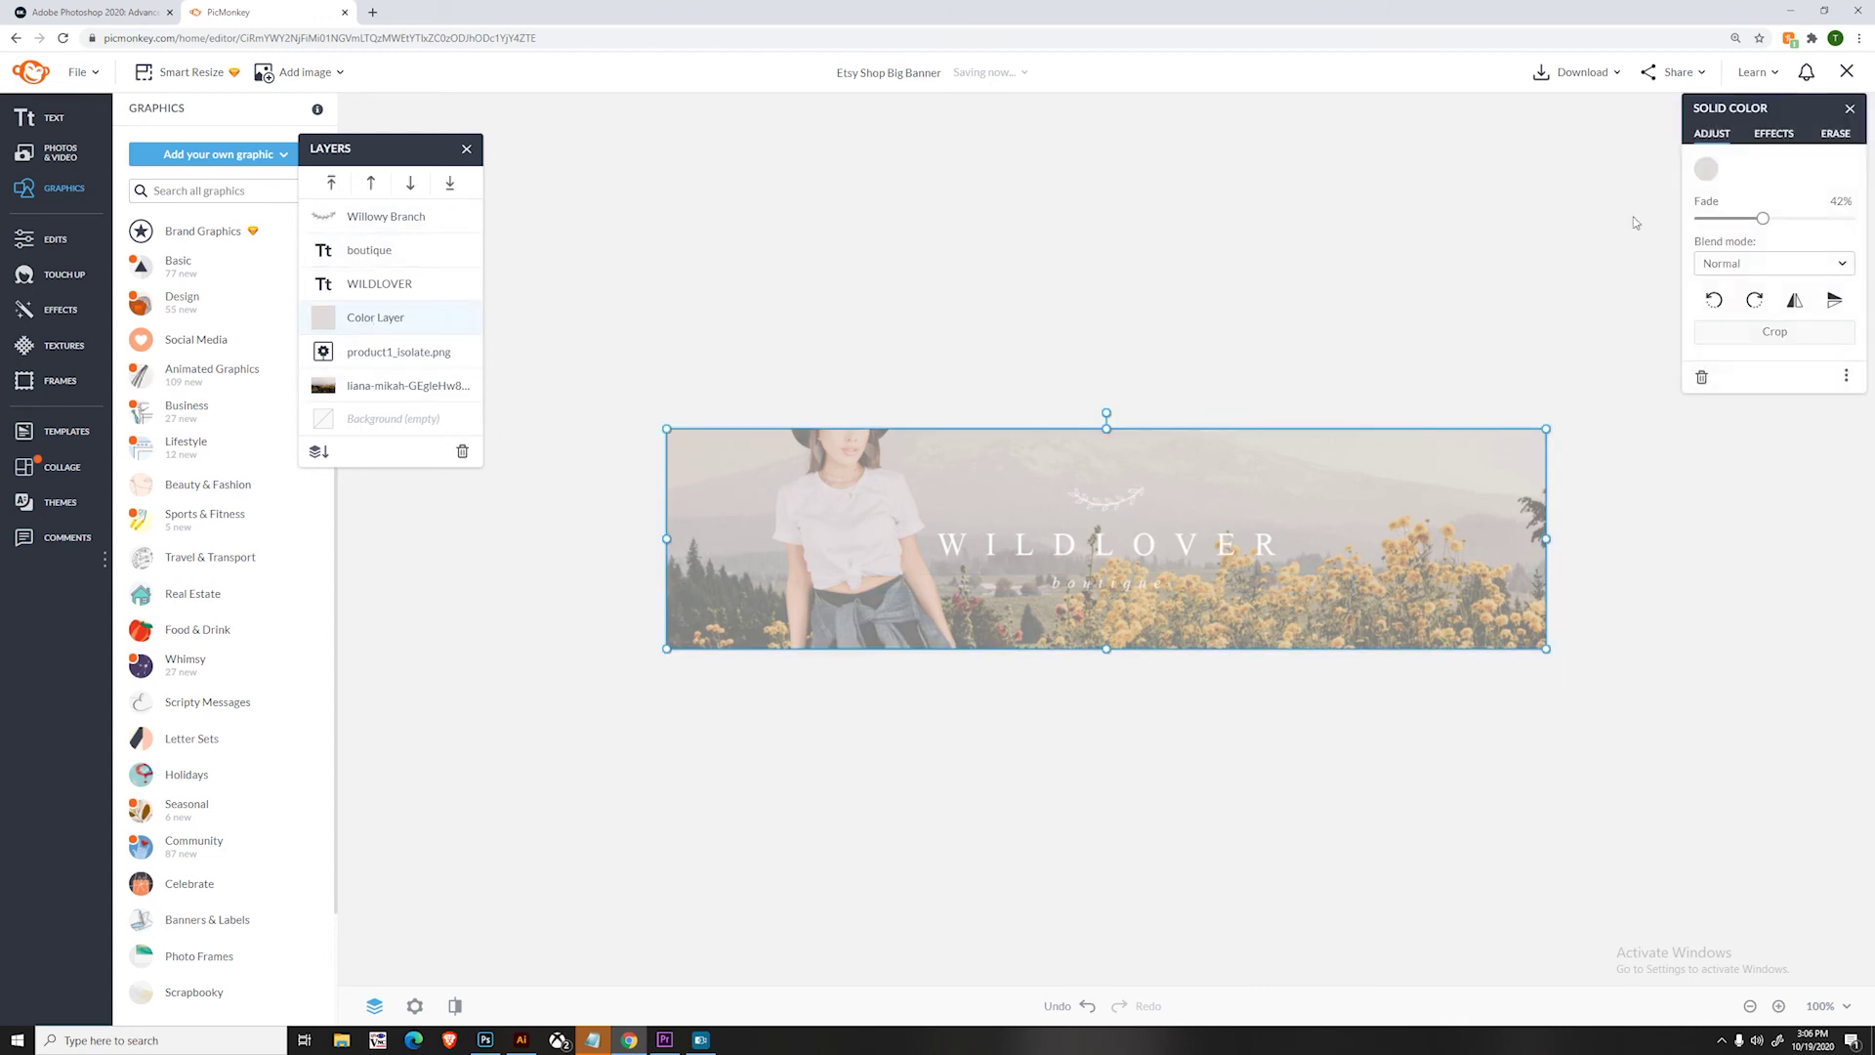
click(1706, 169)
click(1725, 597)
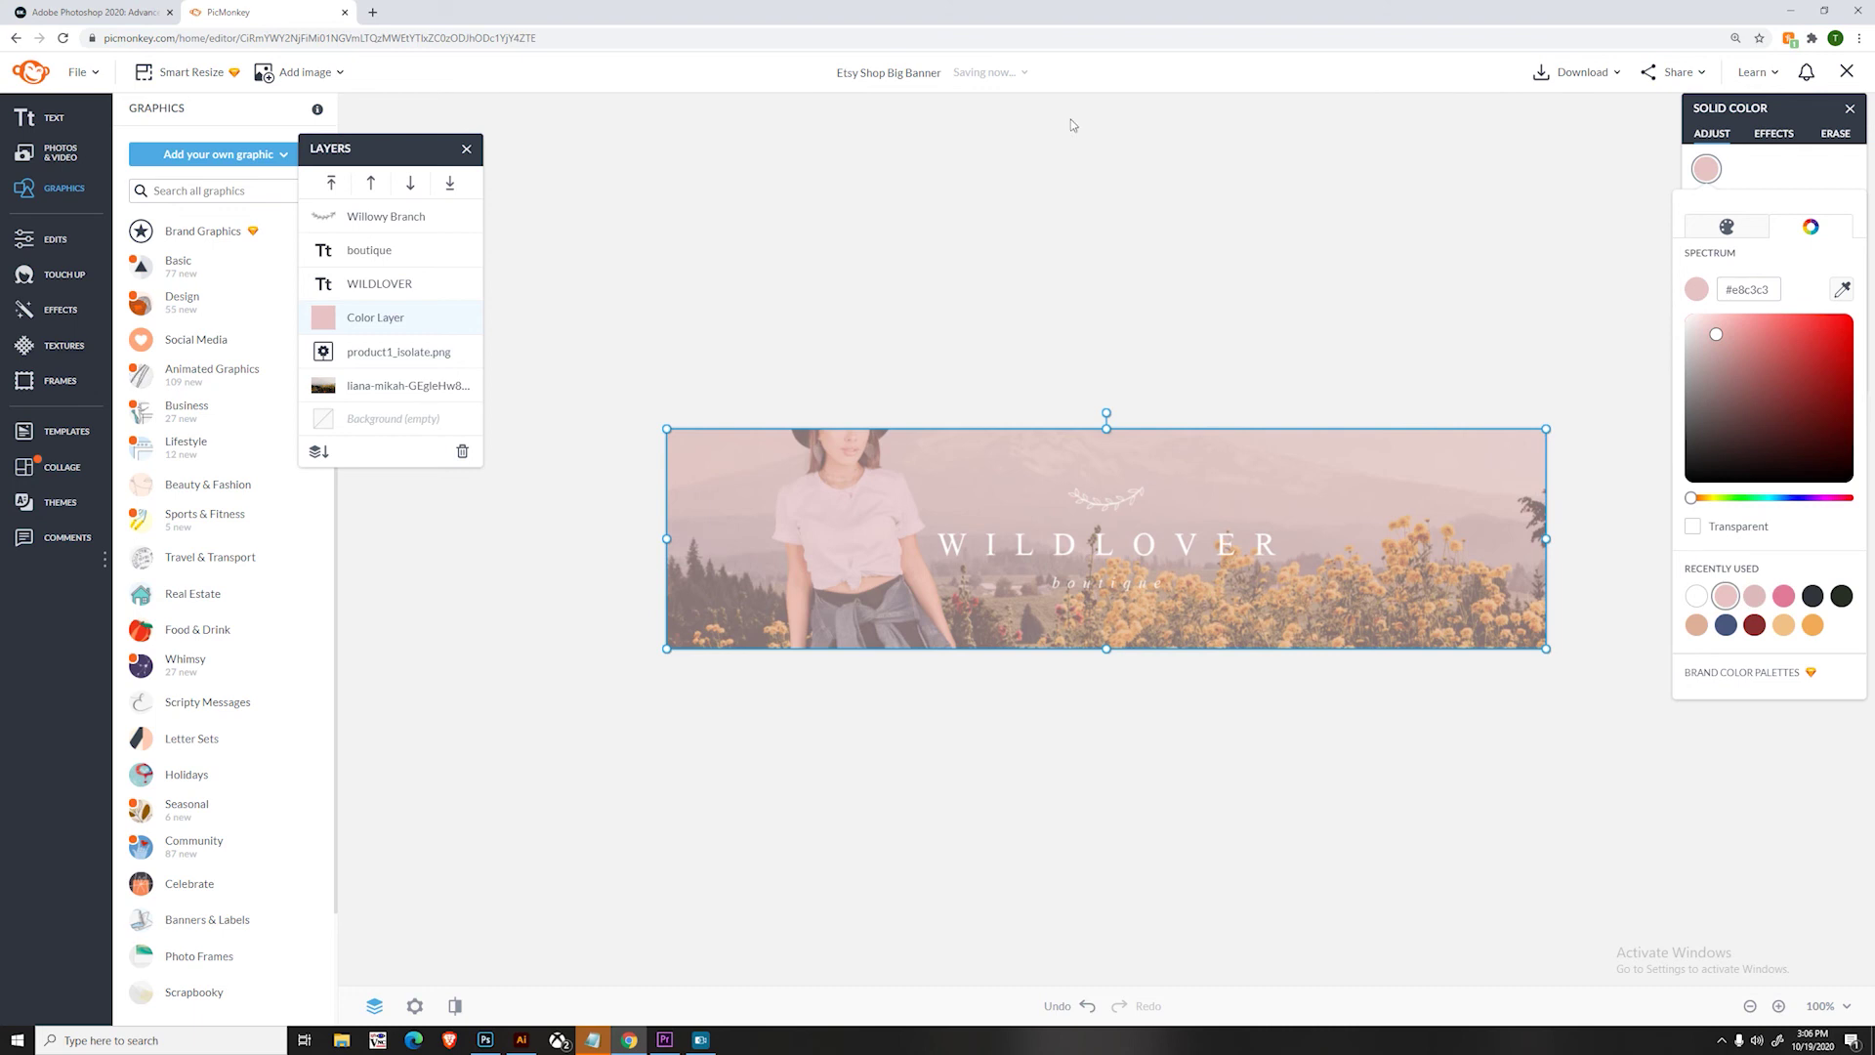
click(1084, 155)
click(1708, 690)
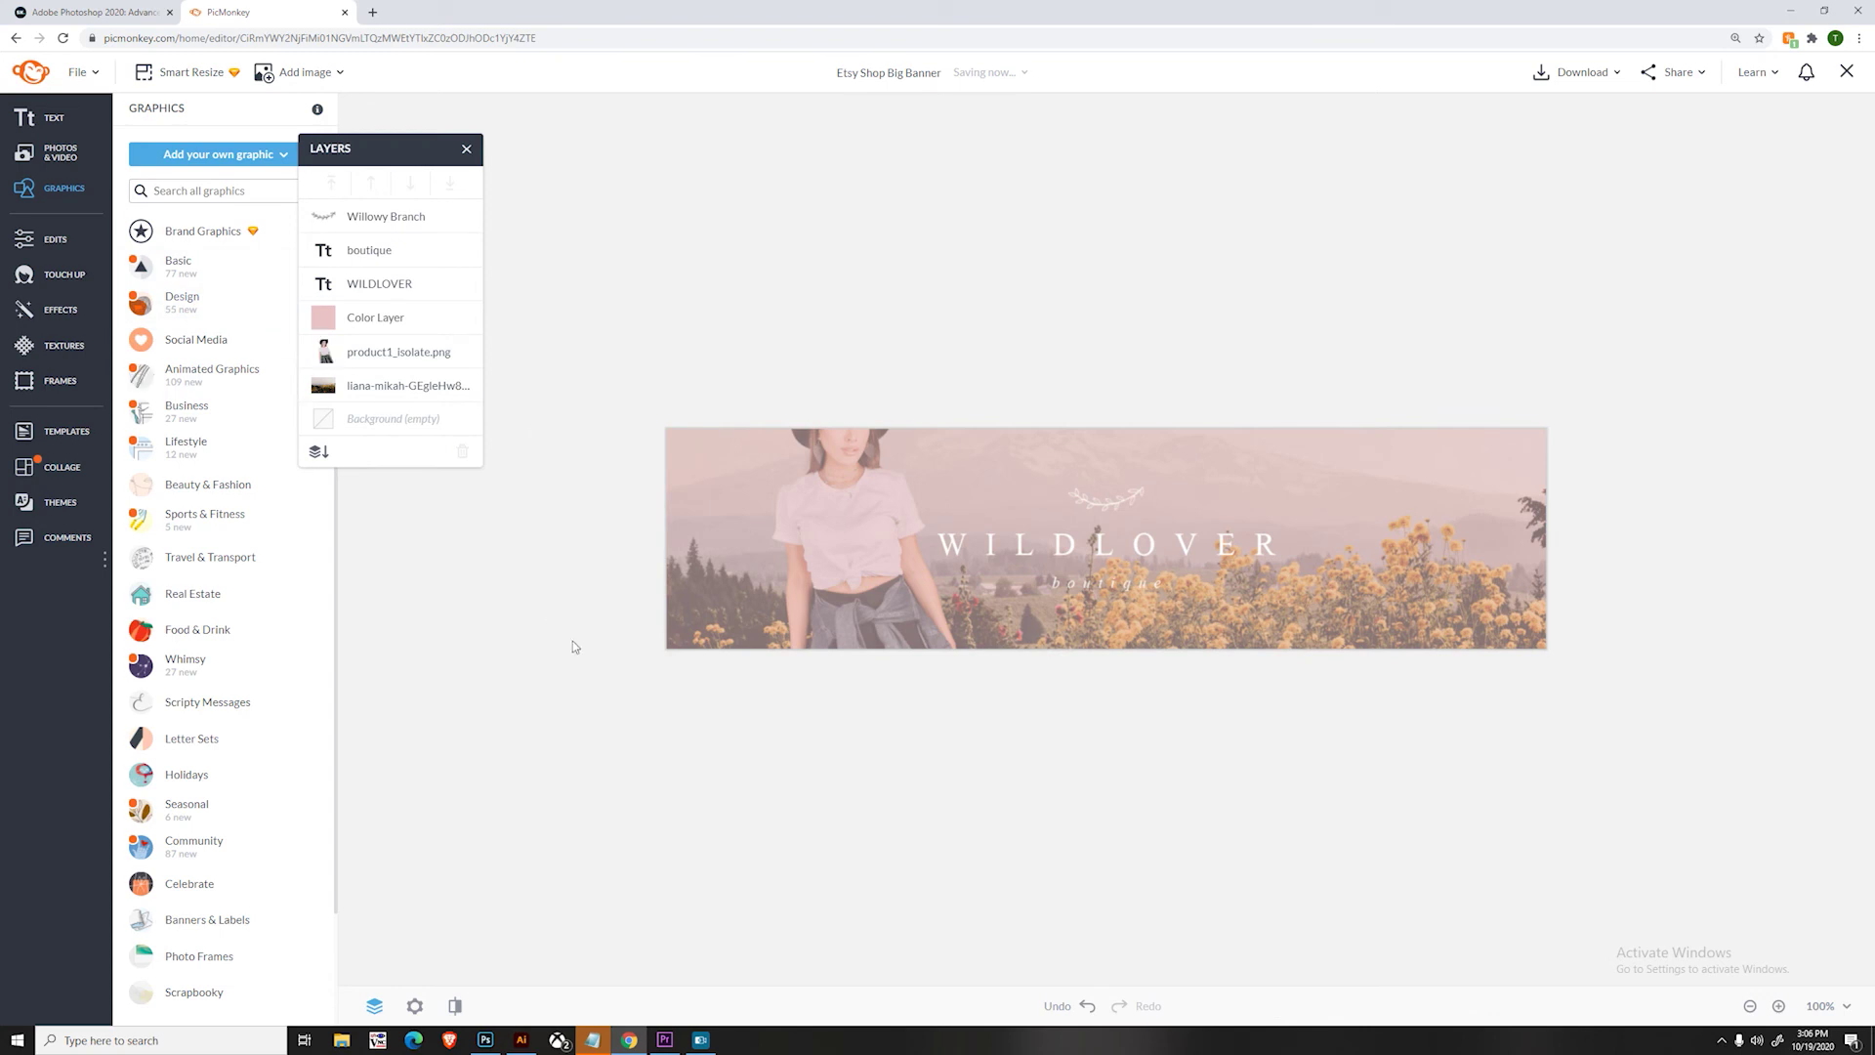
click(387, 352)
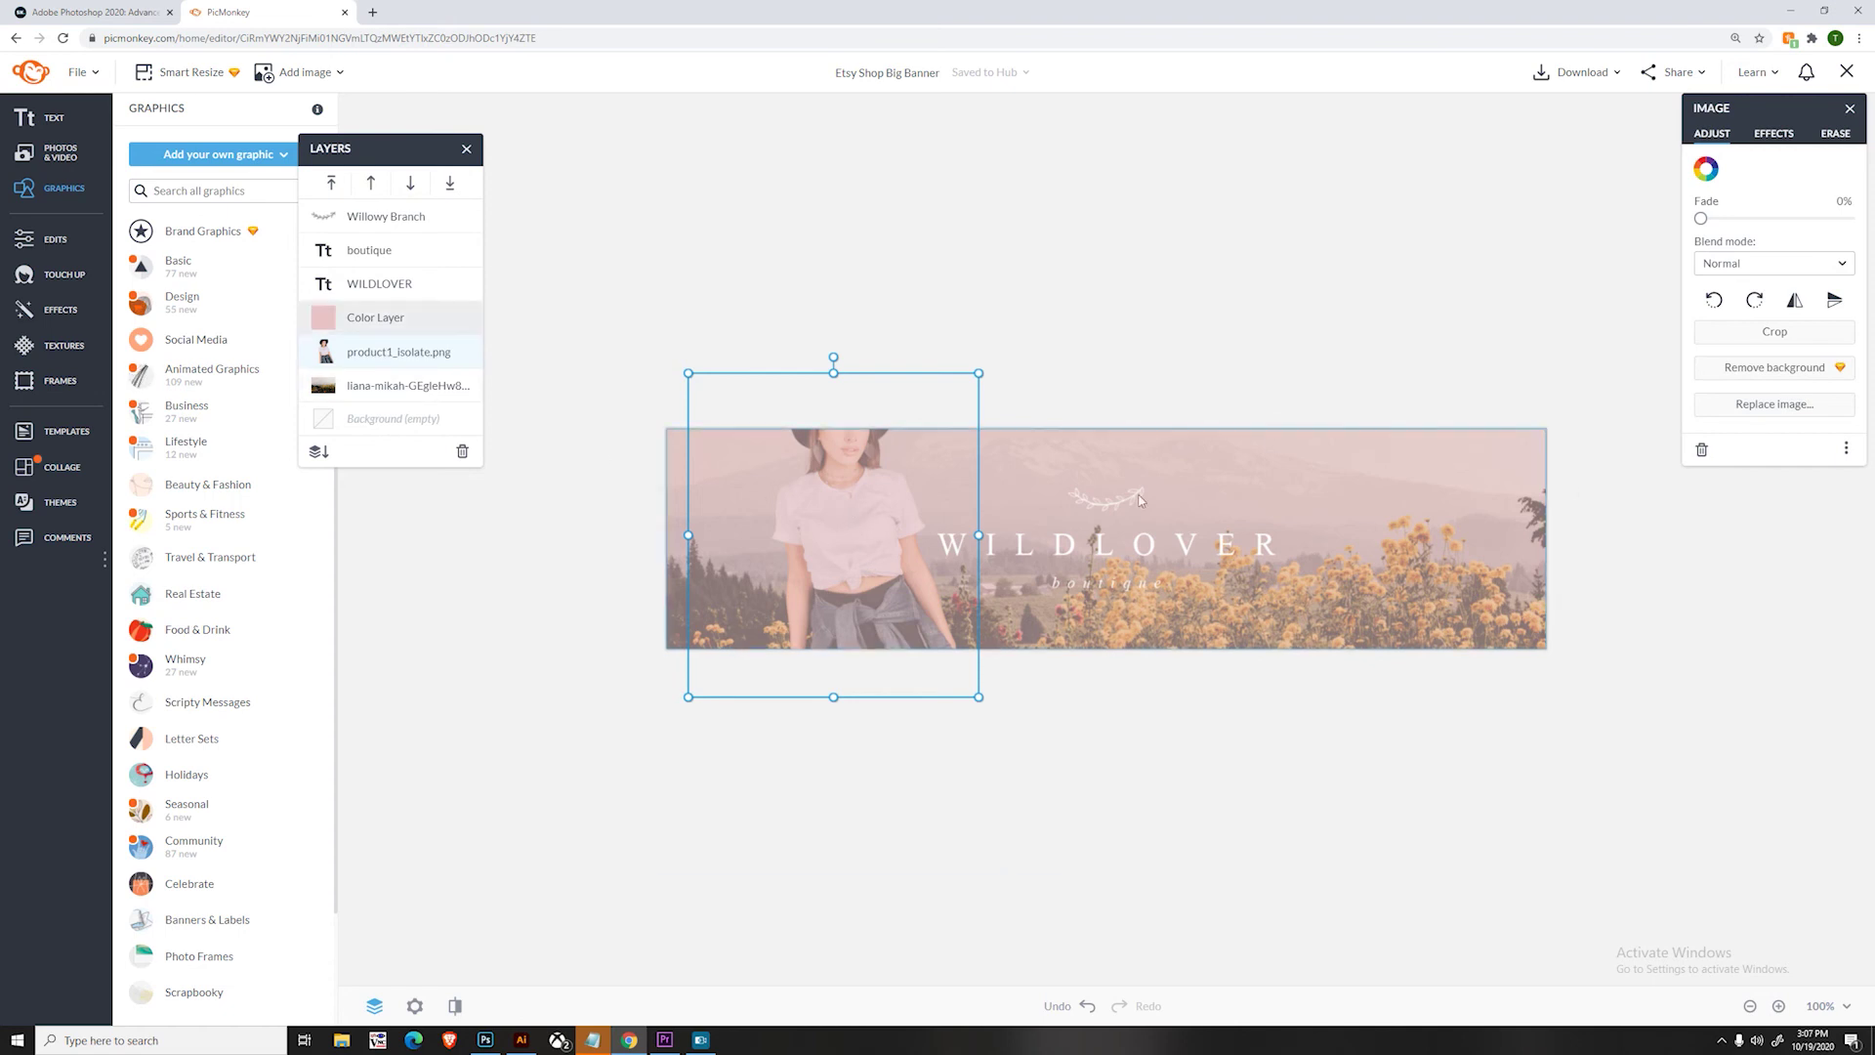
click(705, 238)
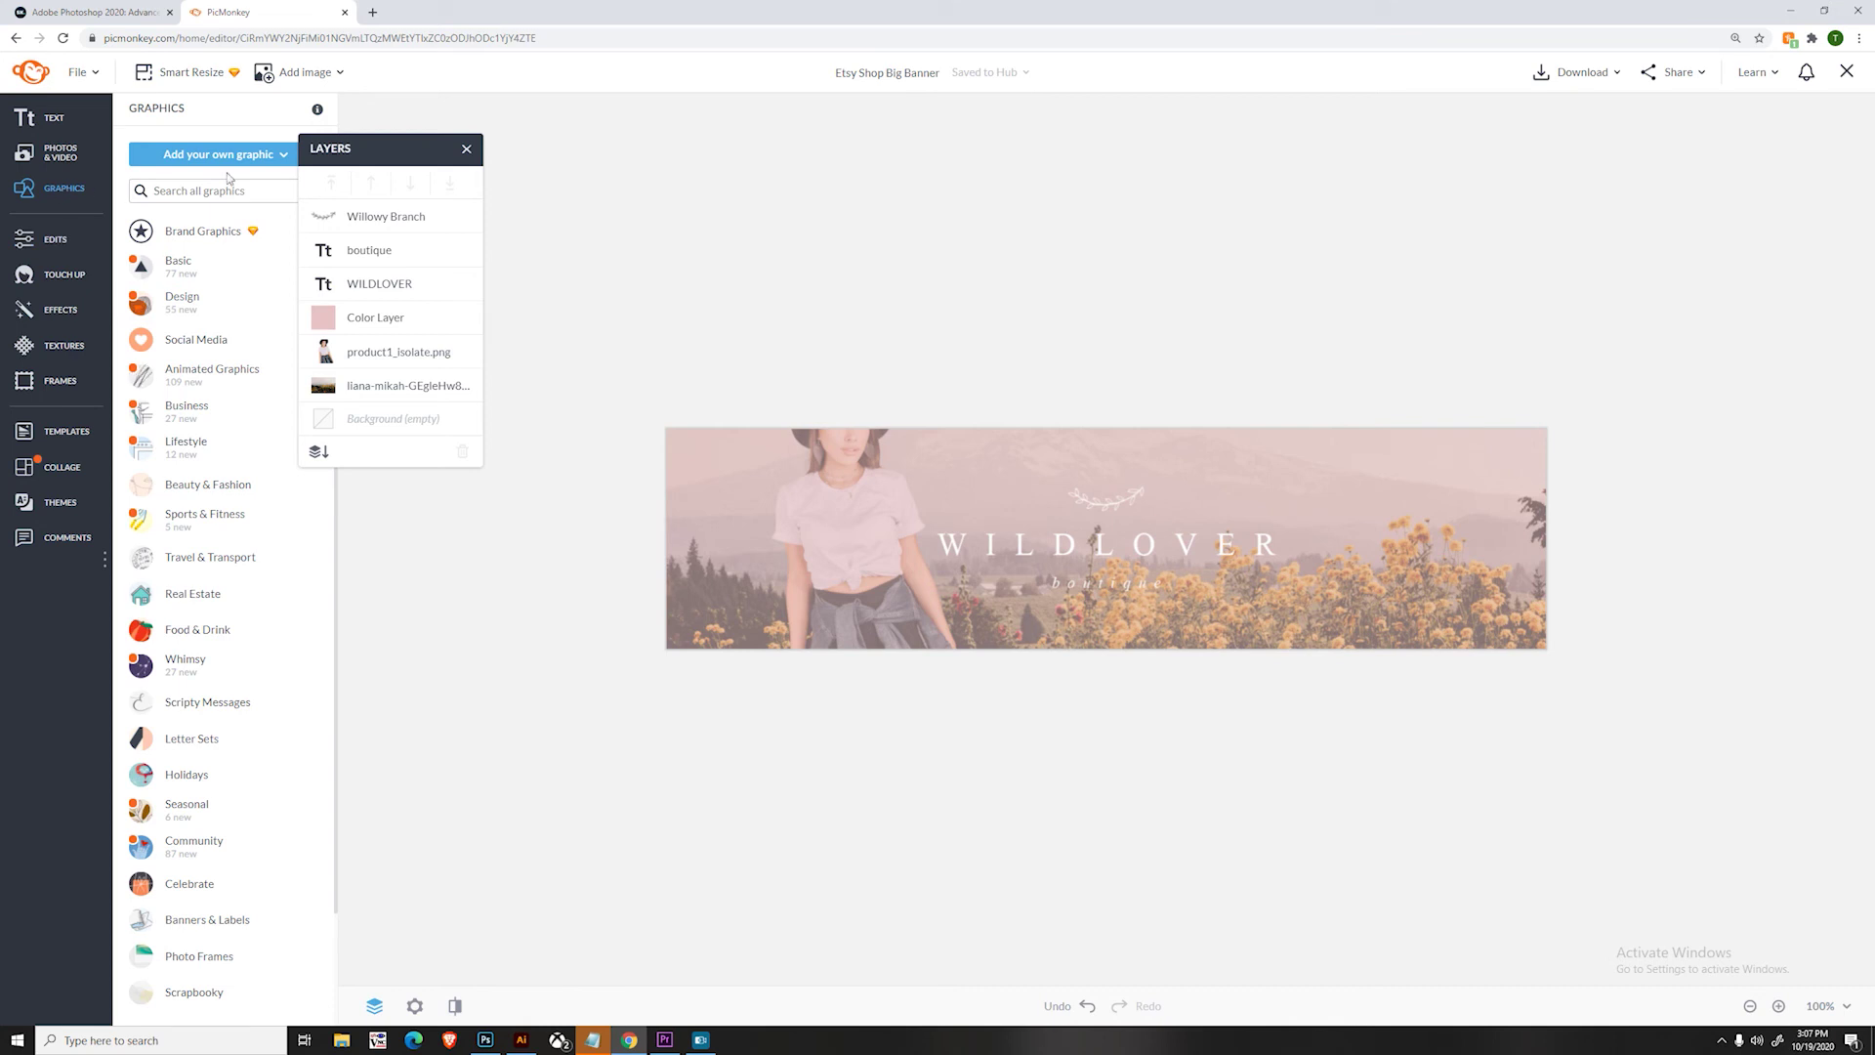
- Add the Varied Flowers graphic from the Floral Fragments set in the Nature graphics
scroll(220, 542, down, 2)
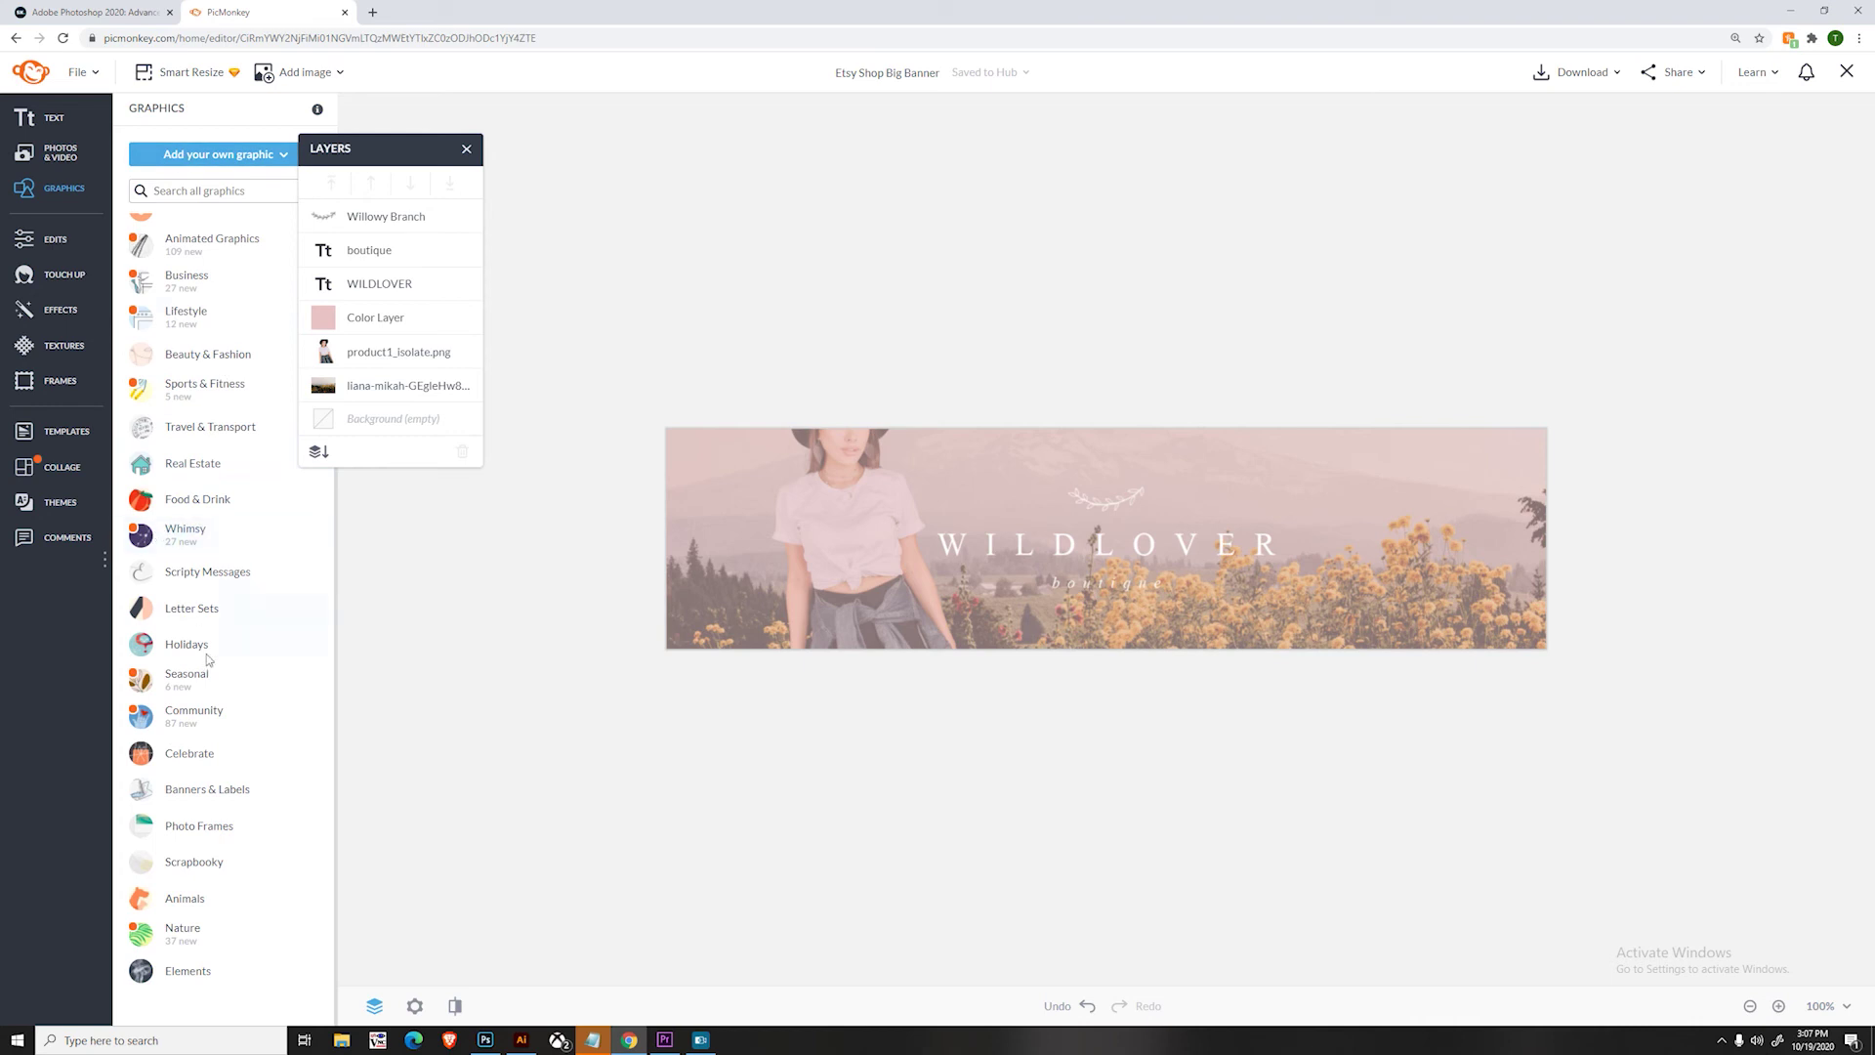
click(180, 933)
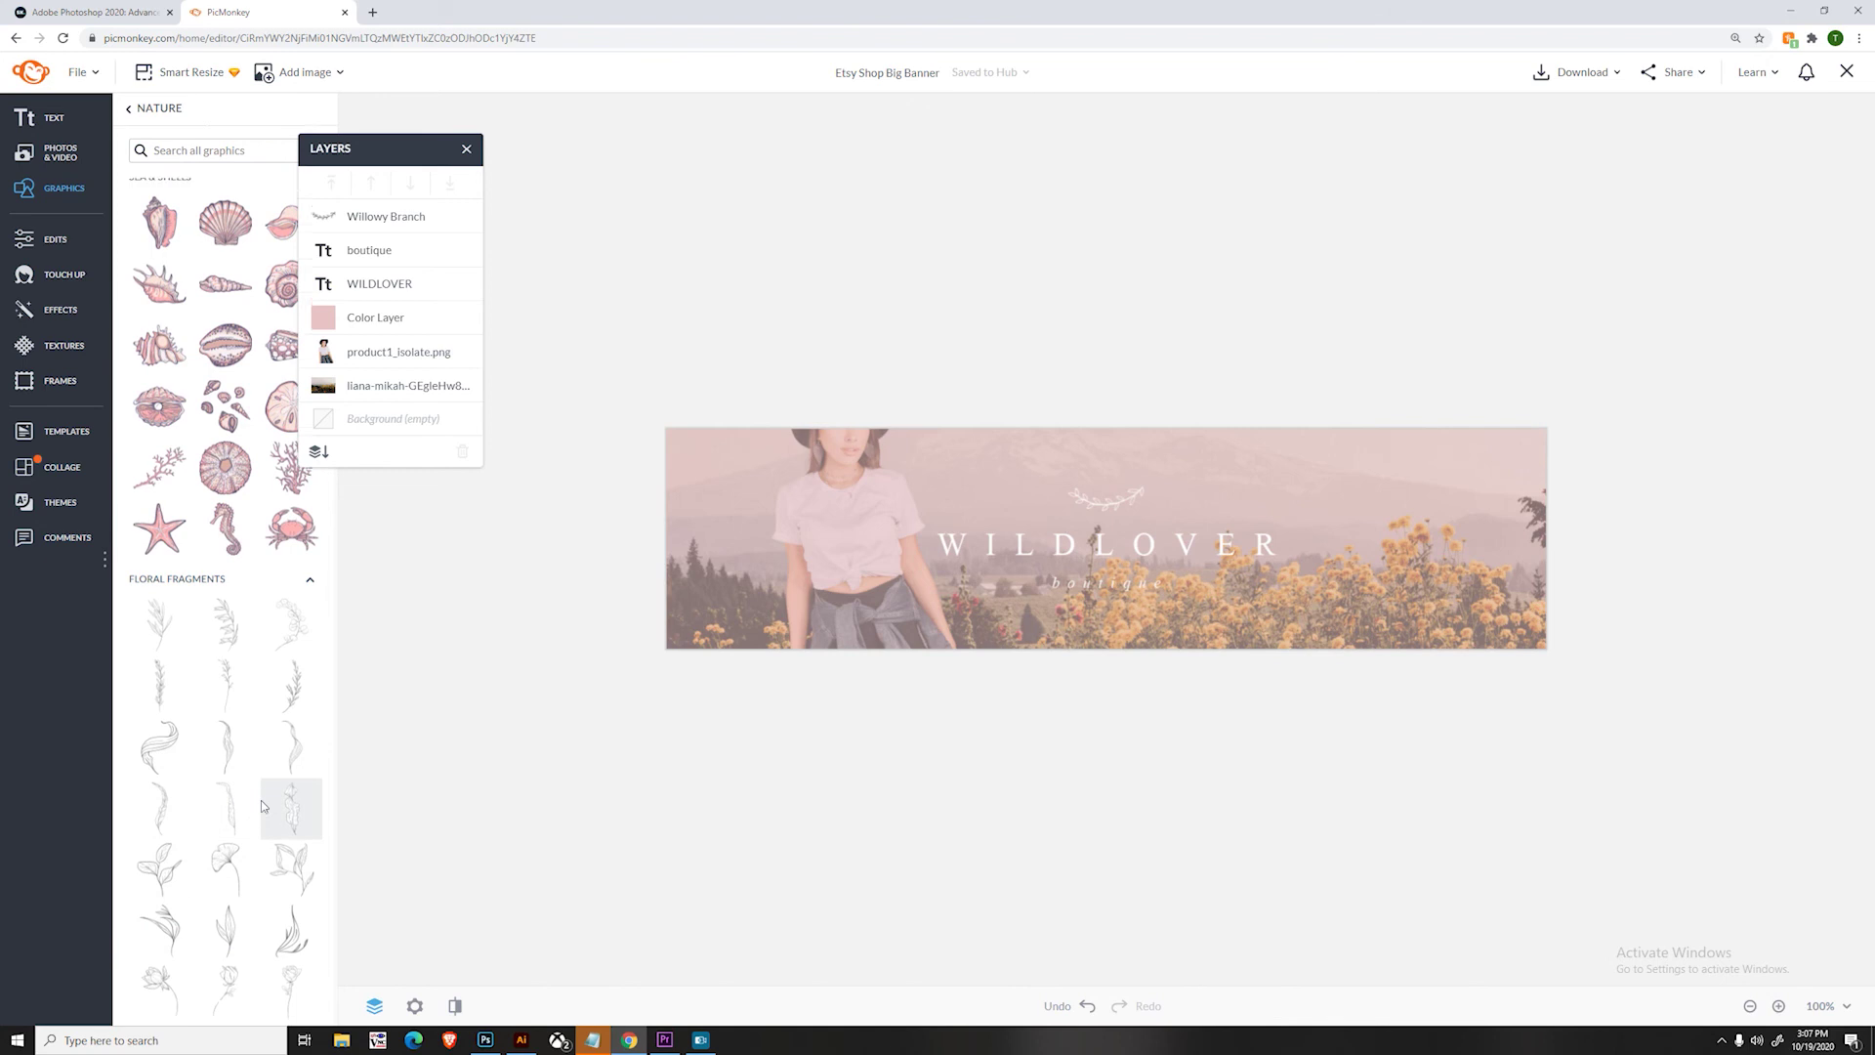
scroll(260, 801, down, 5)
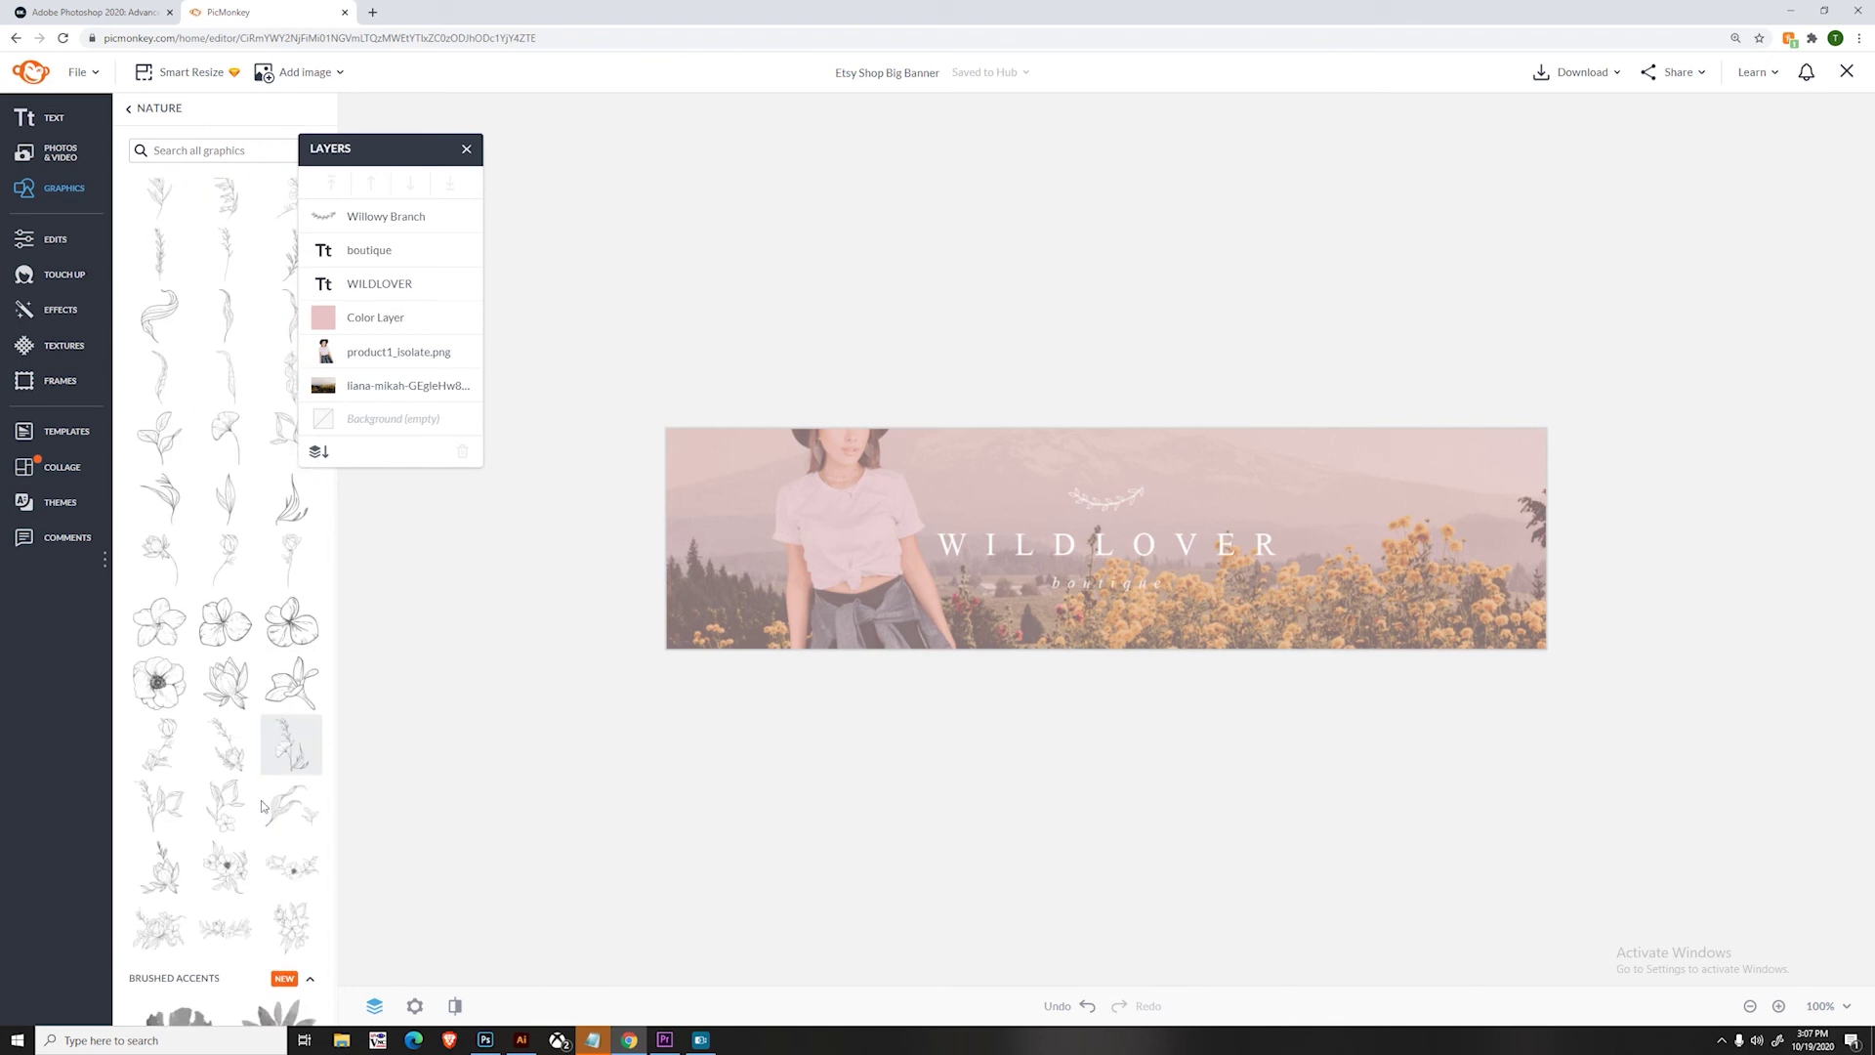
click(176, 936)
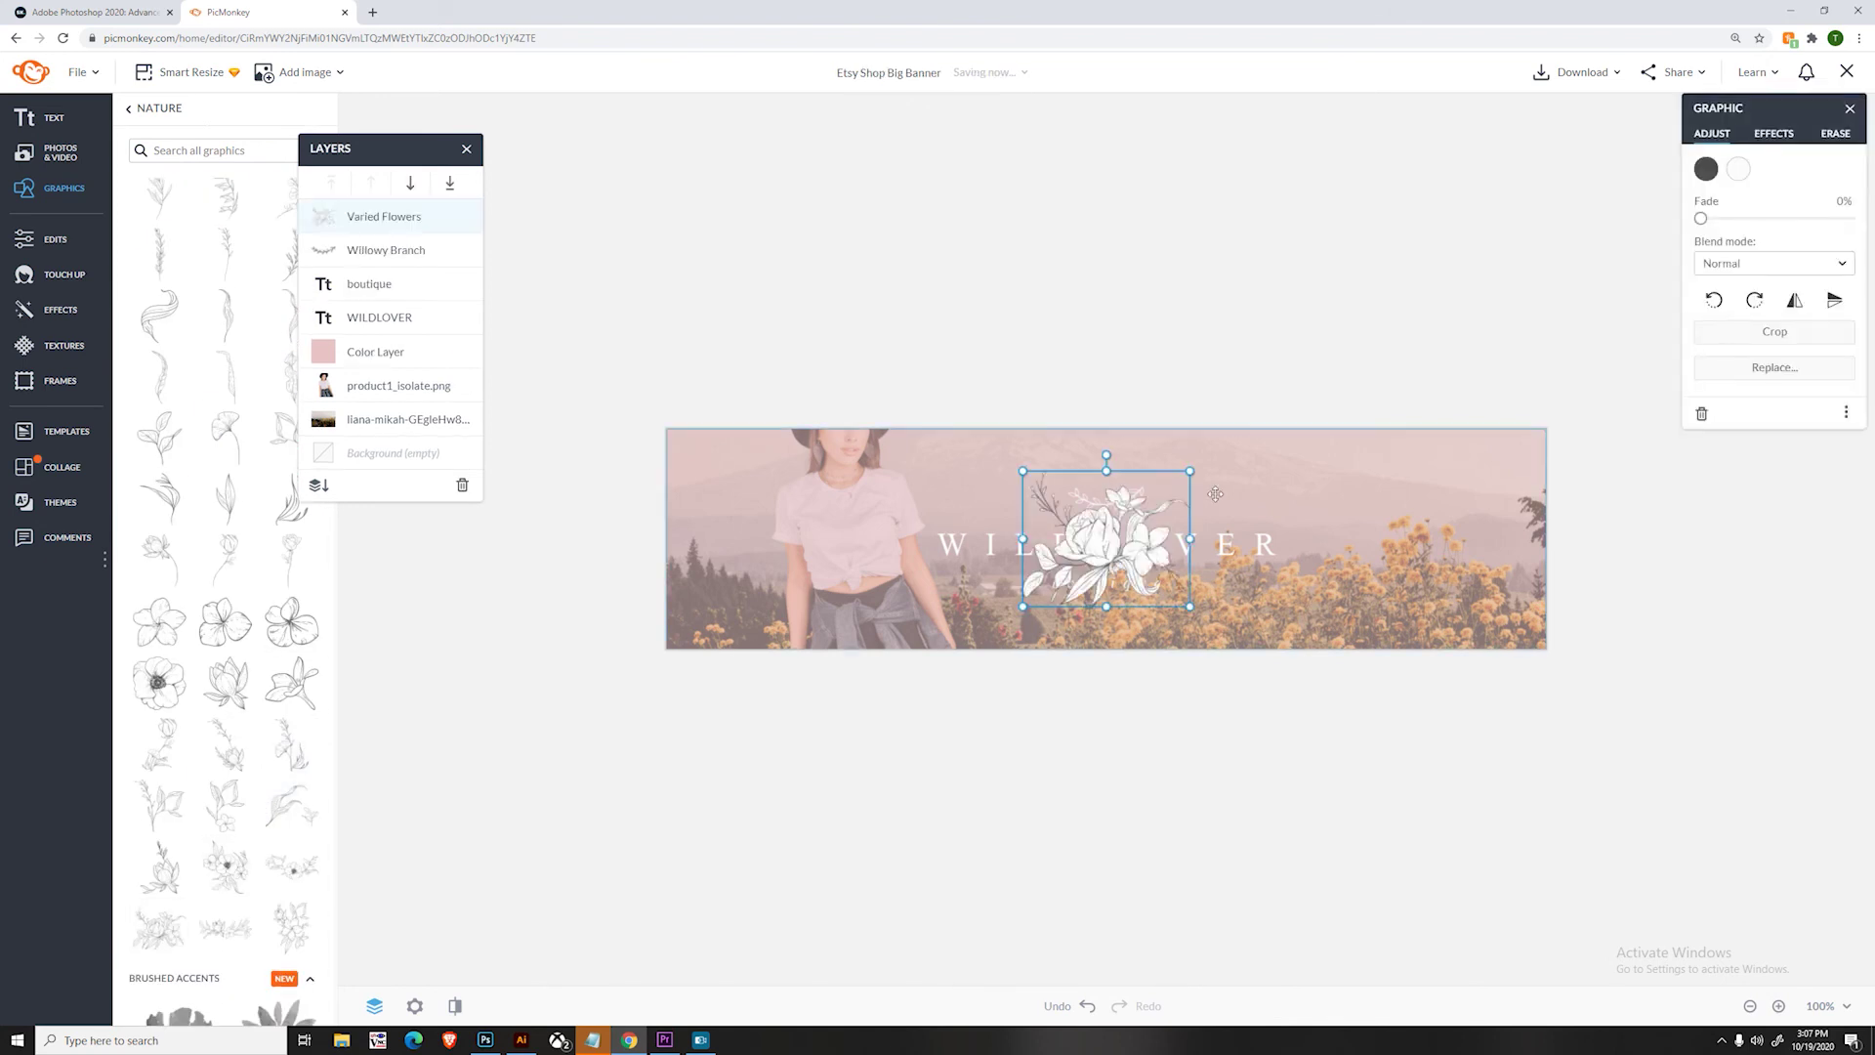
- Shrink the Varied Flowers graphic and center it on the chest of the model's shirt
drag(1195, 470, 864, 525)
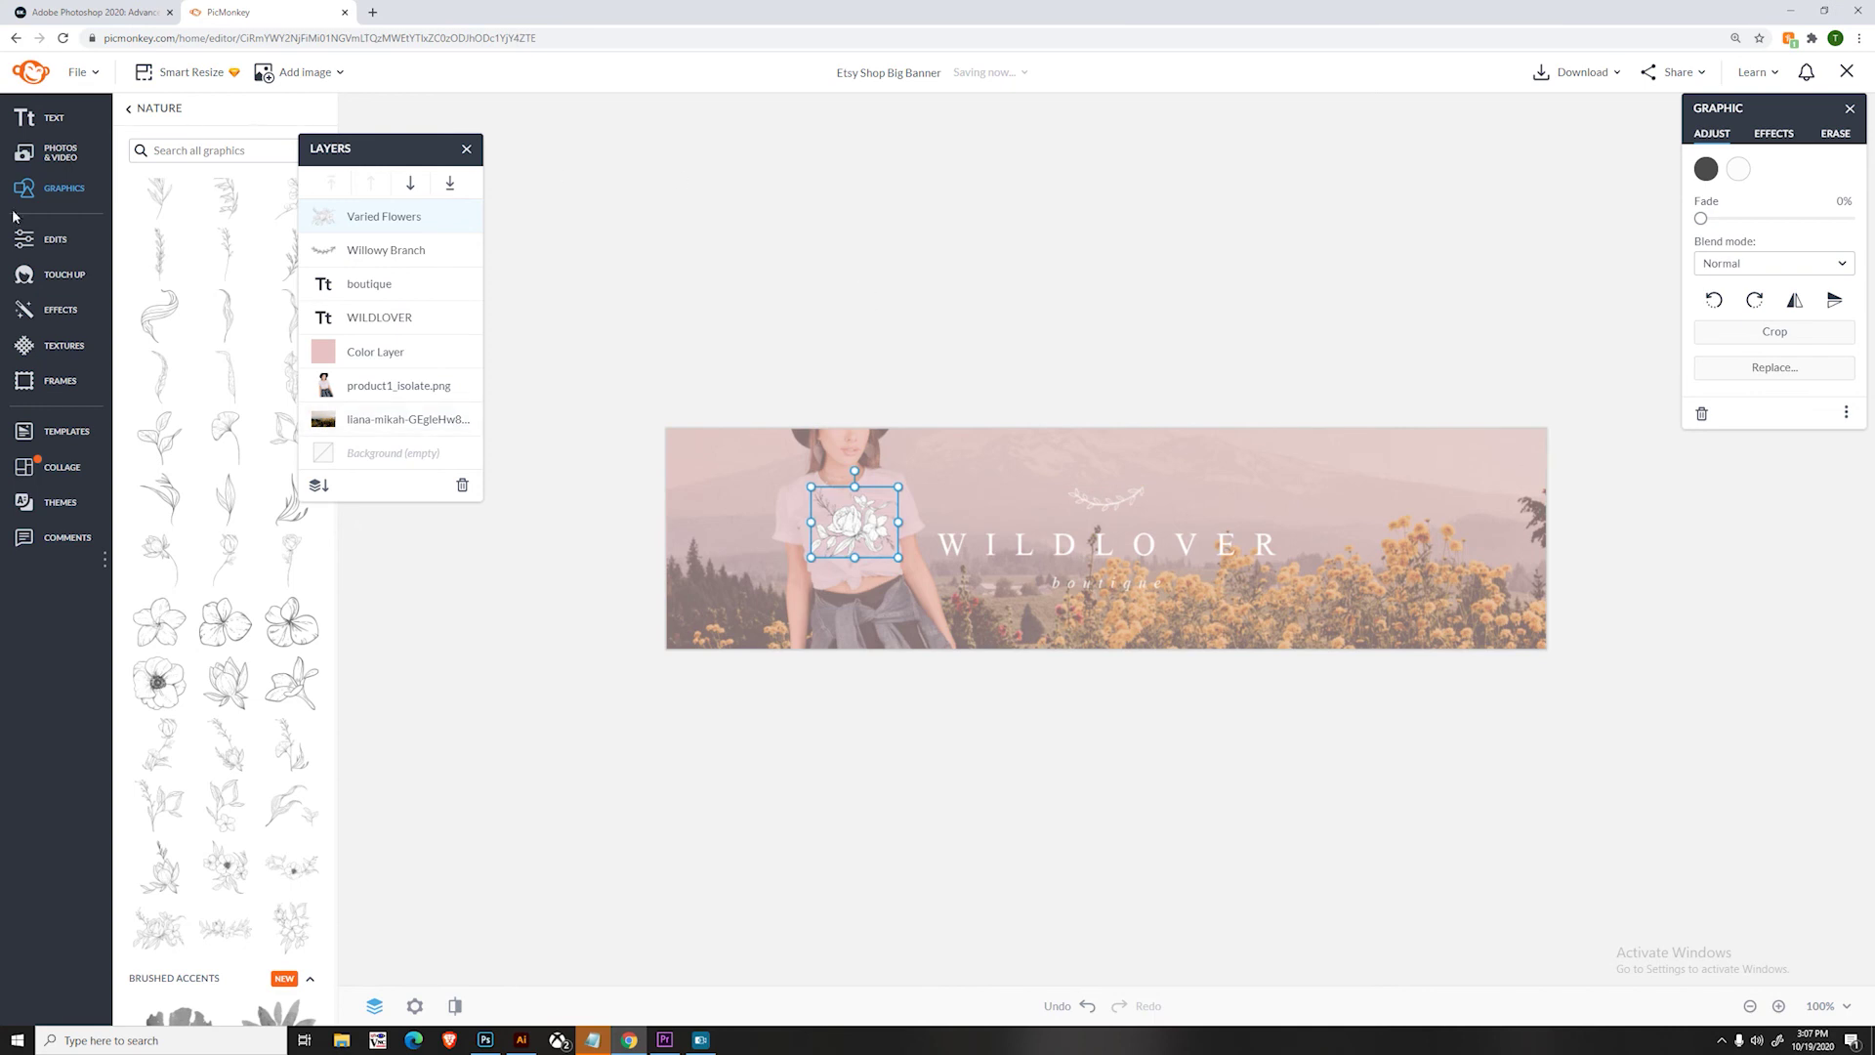
click(74, 192)
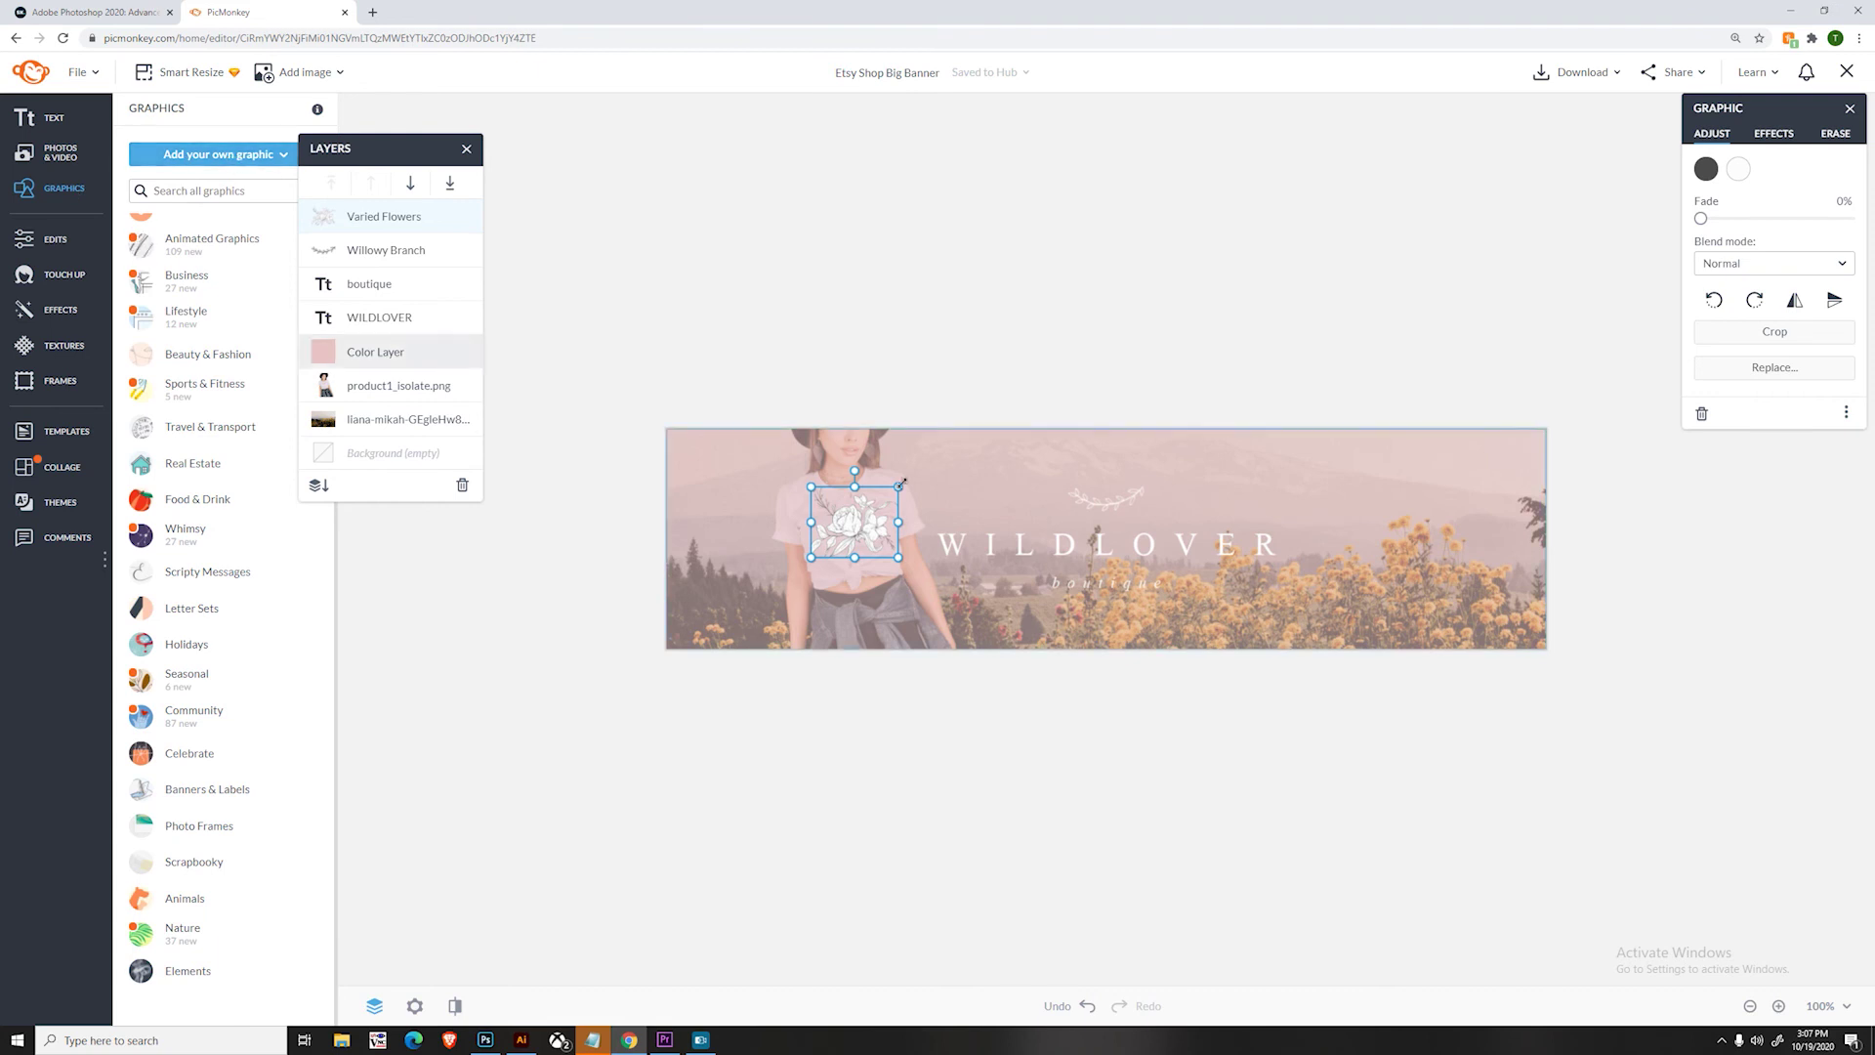
drag(900, 484, 855, 532)
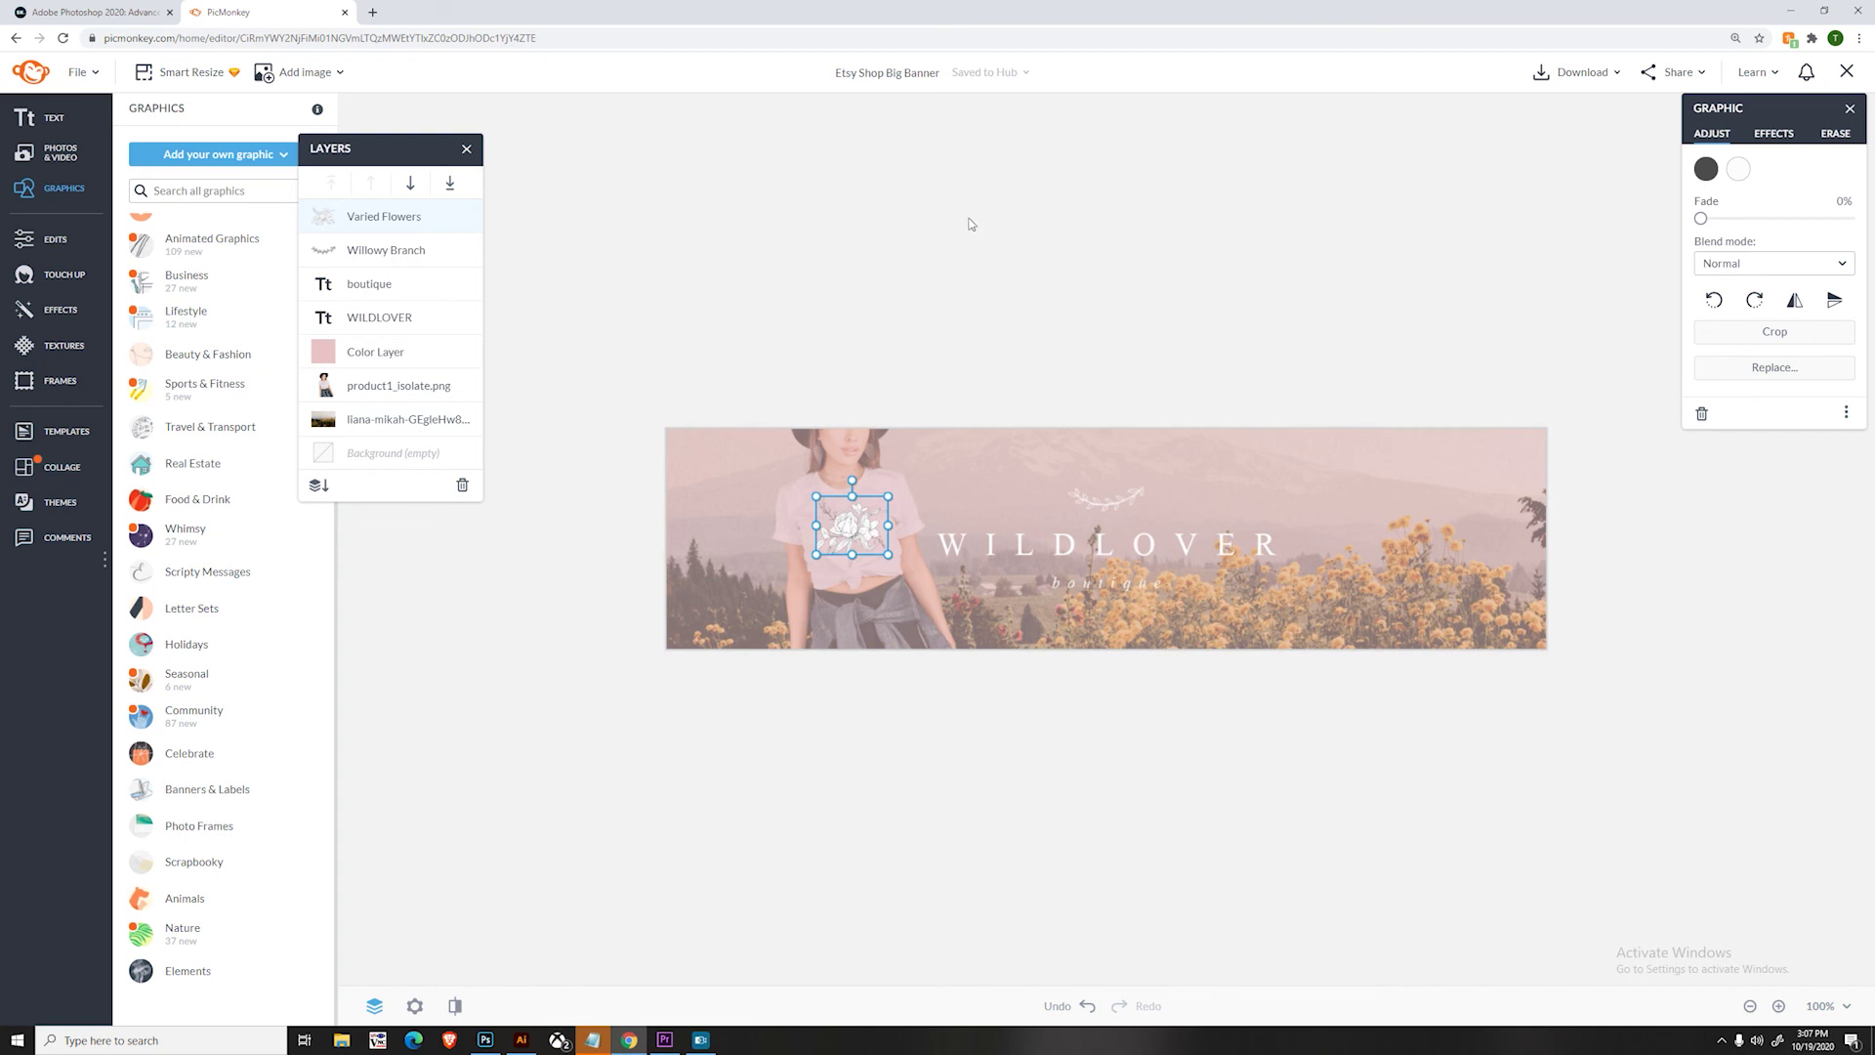
click(505, 279)
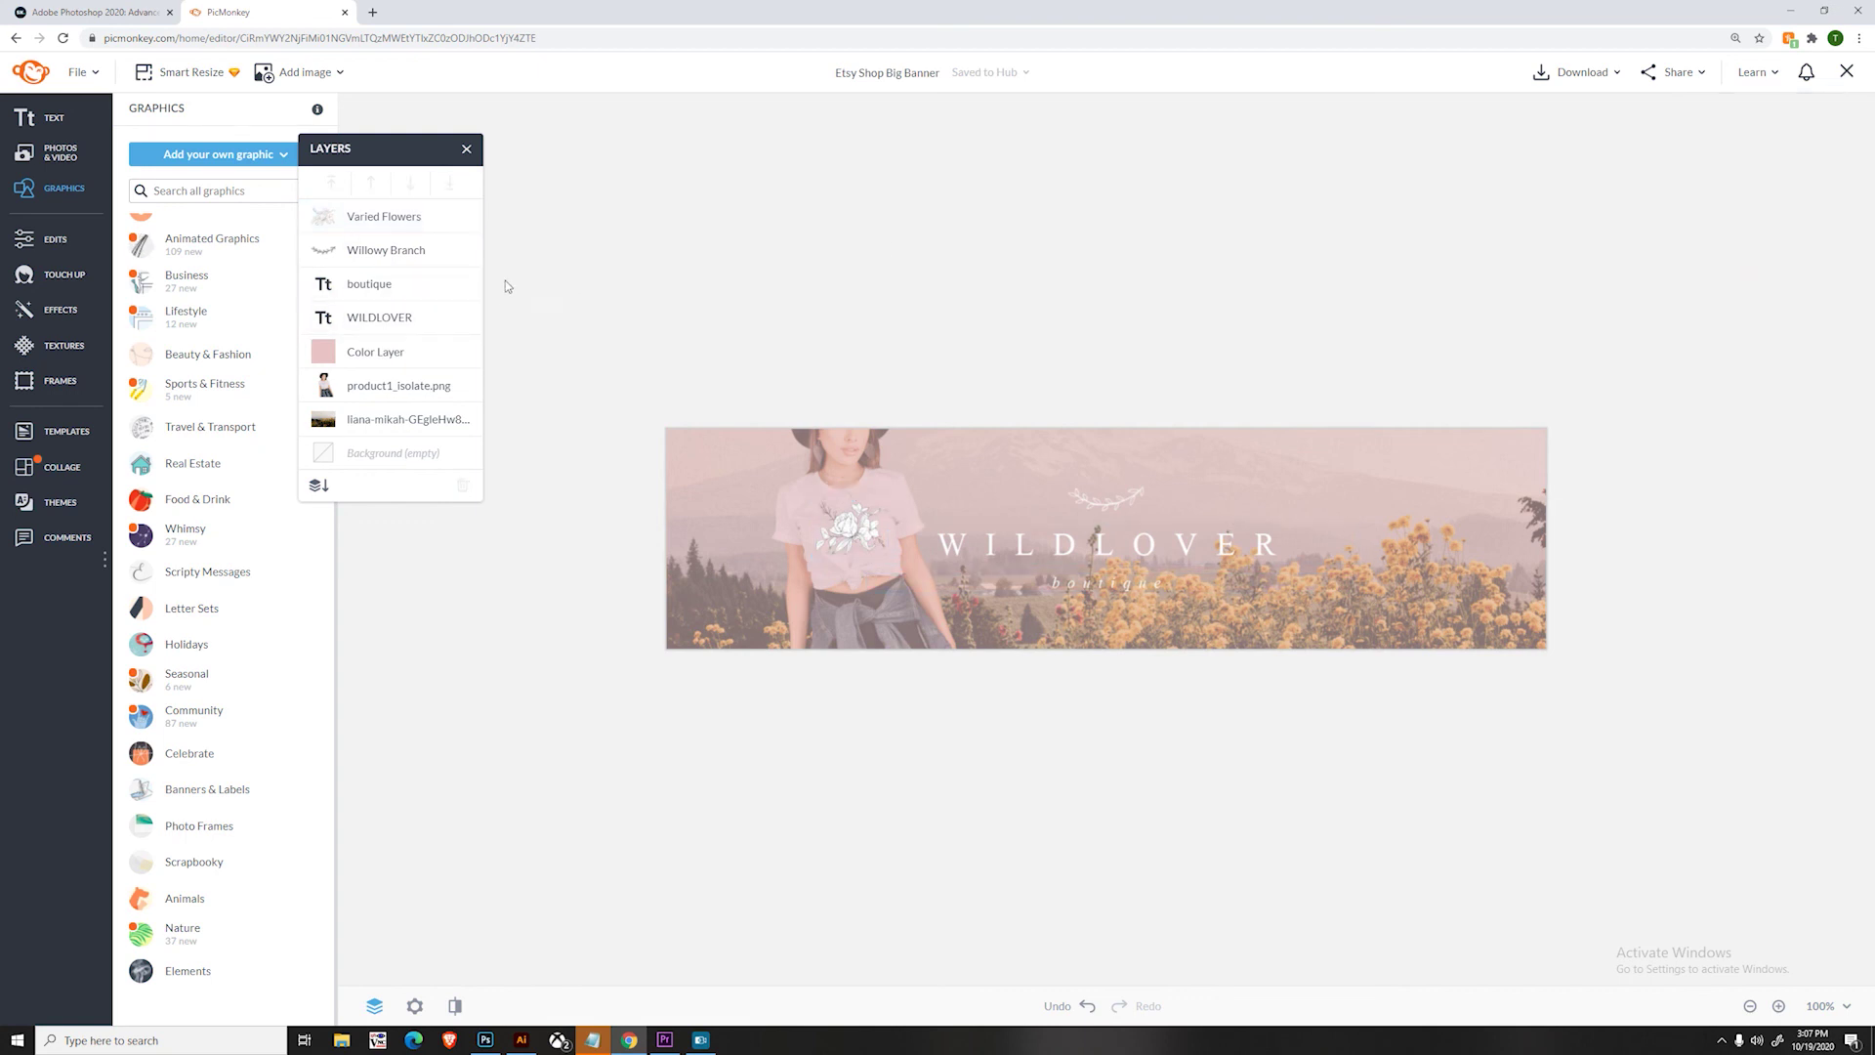
- Move the Varied Flowers layer between the Color Layer and the product1_isolate.png layer
click(414, 224)
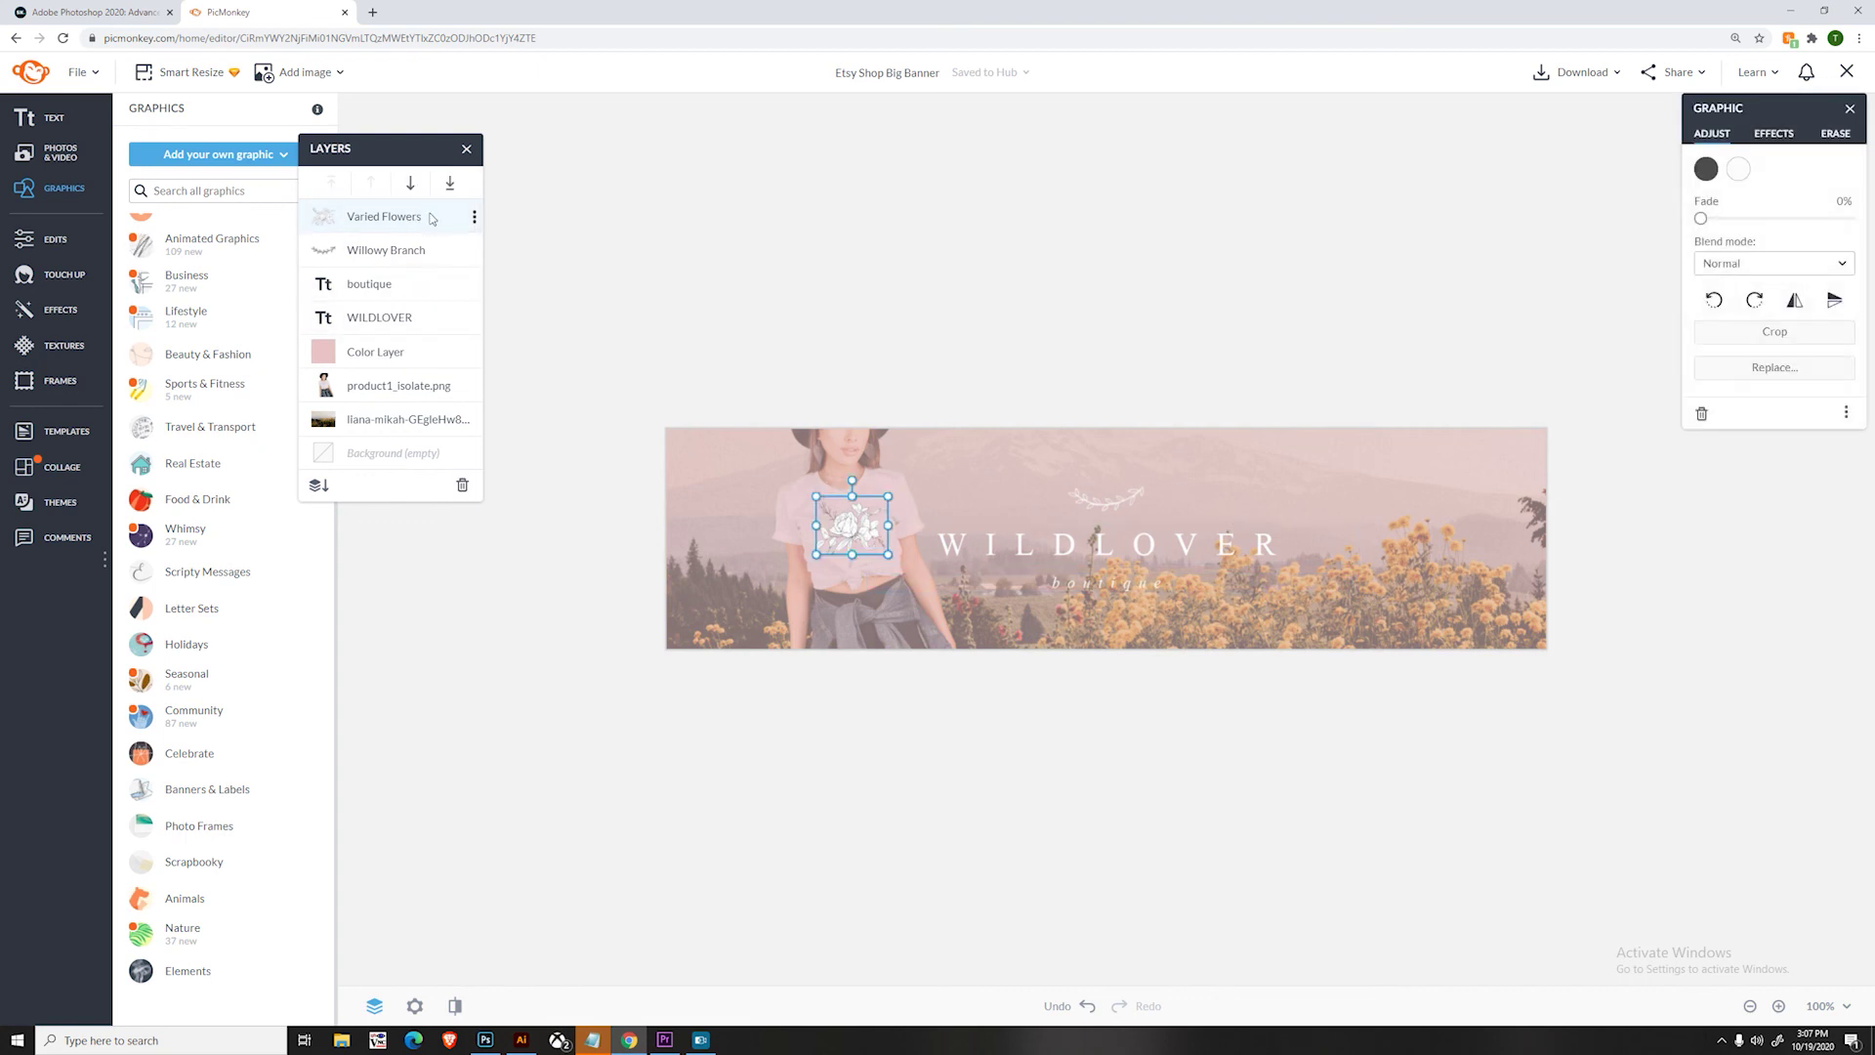
drag(435, 216, 422, 367)
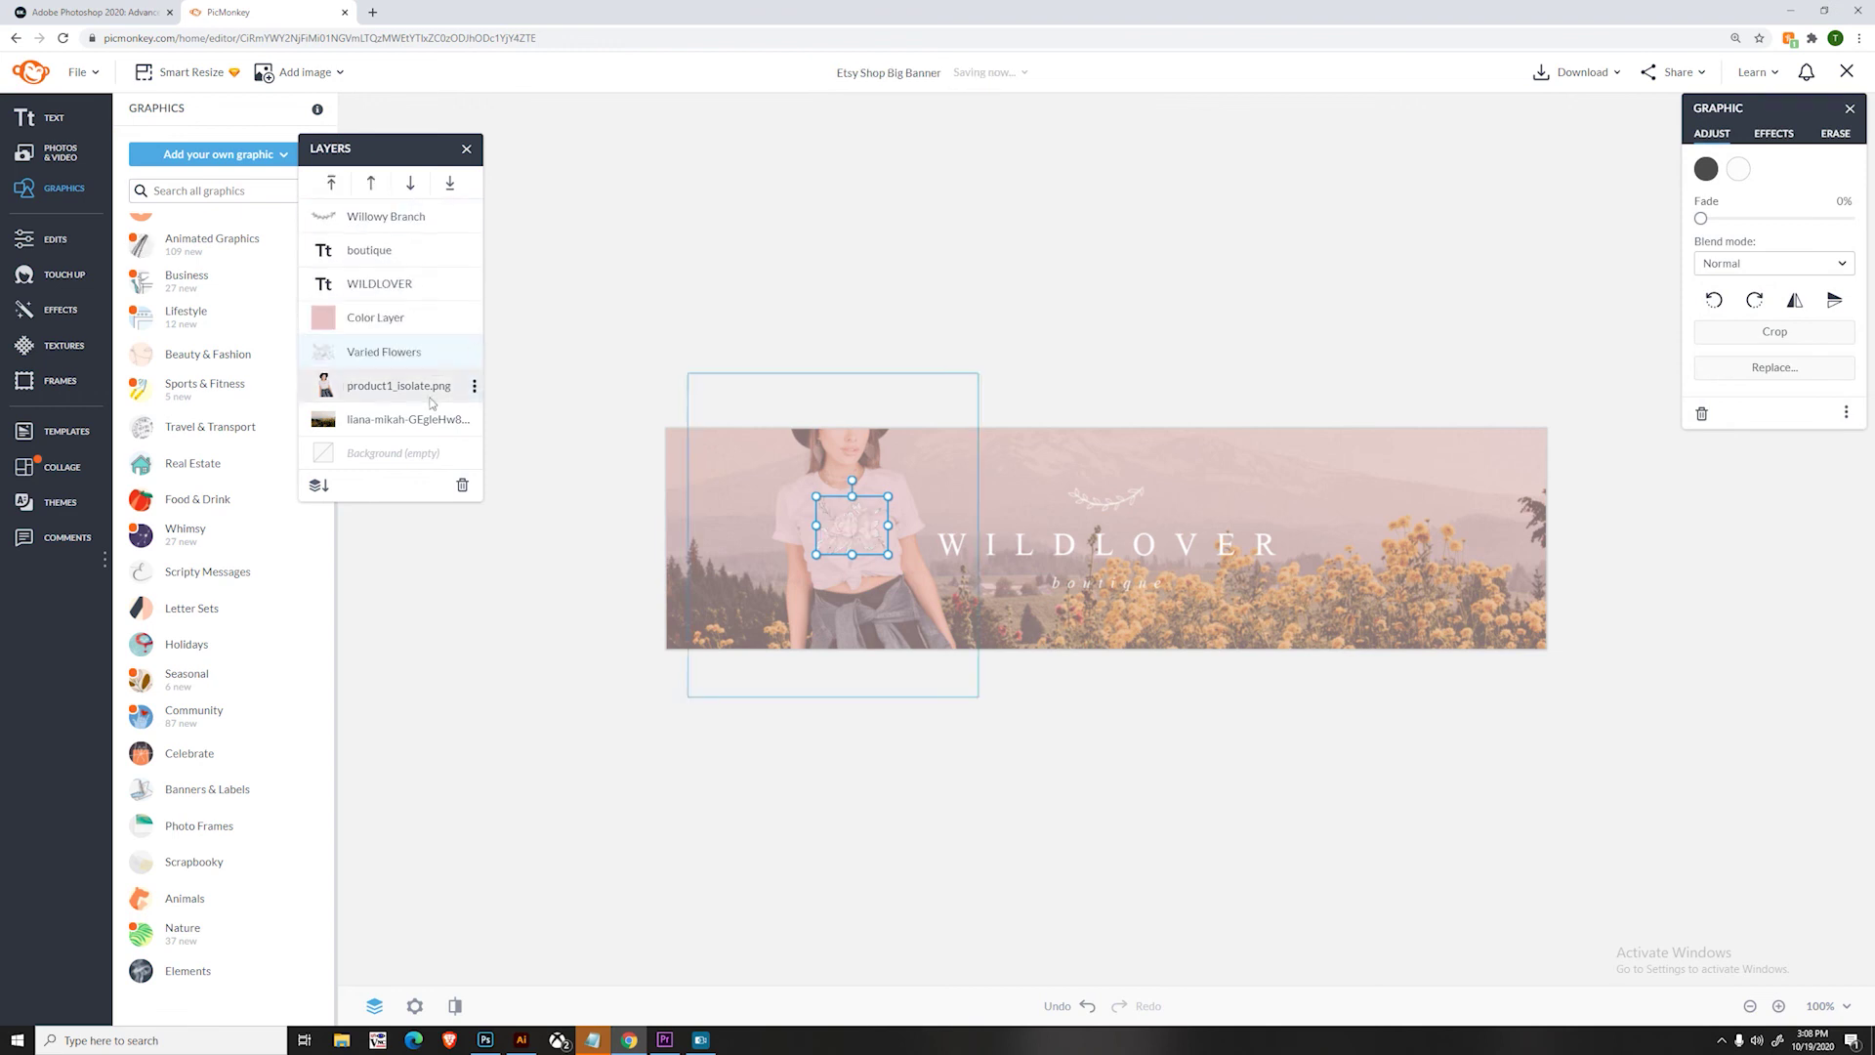
click(549, 637)
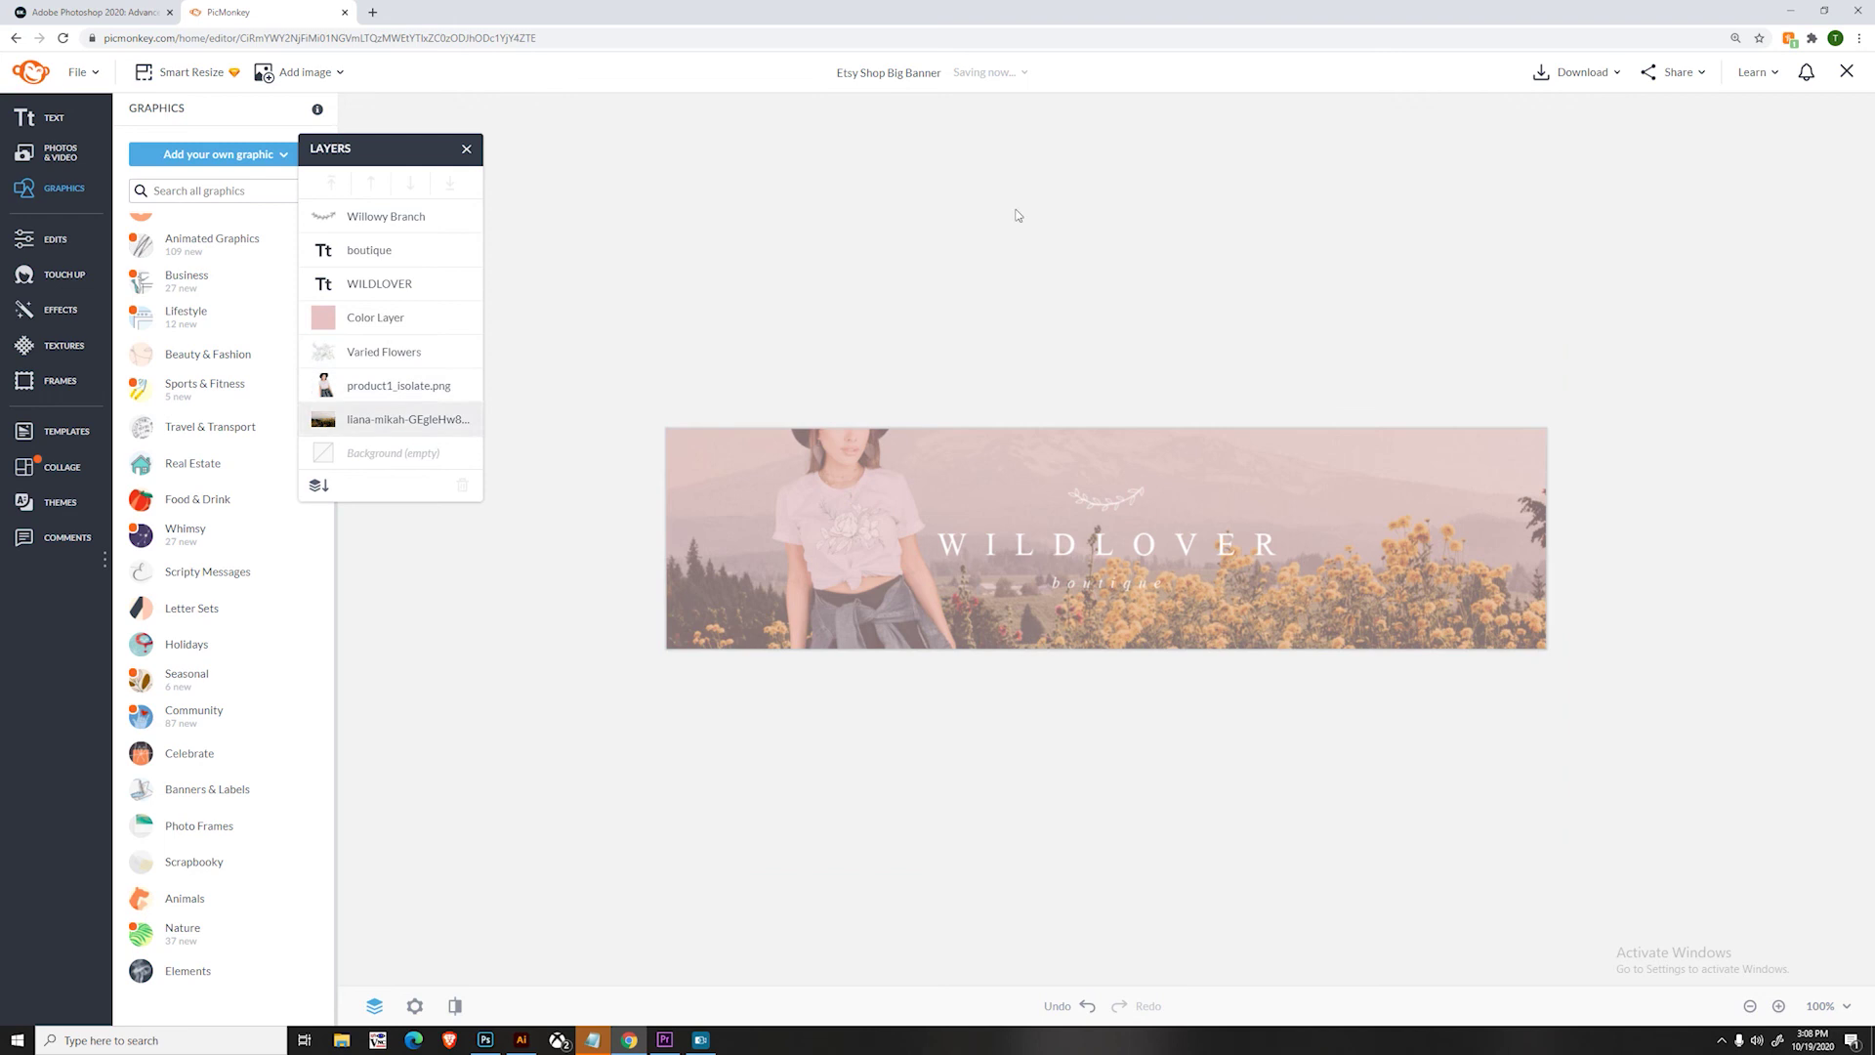
- Set the Color Layer's fade to 100%
click(428, 324)
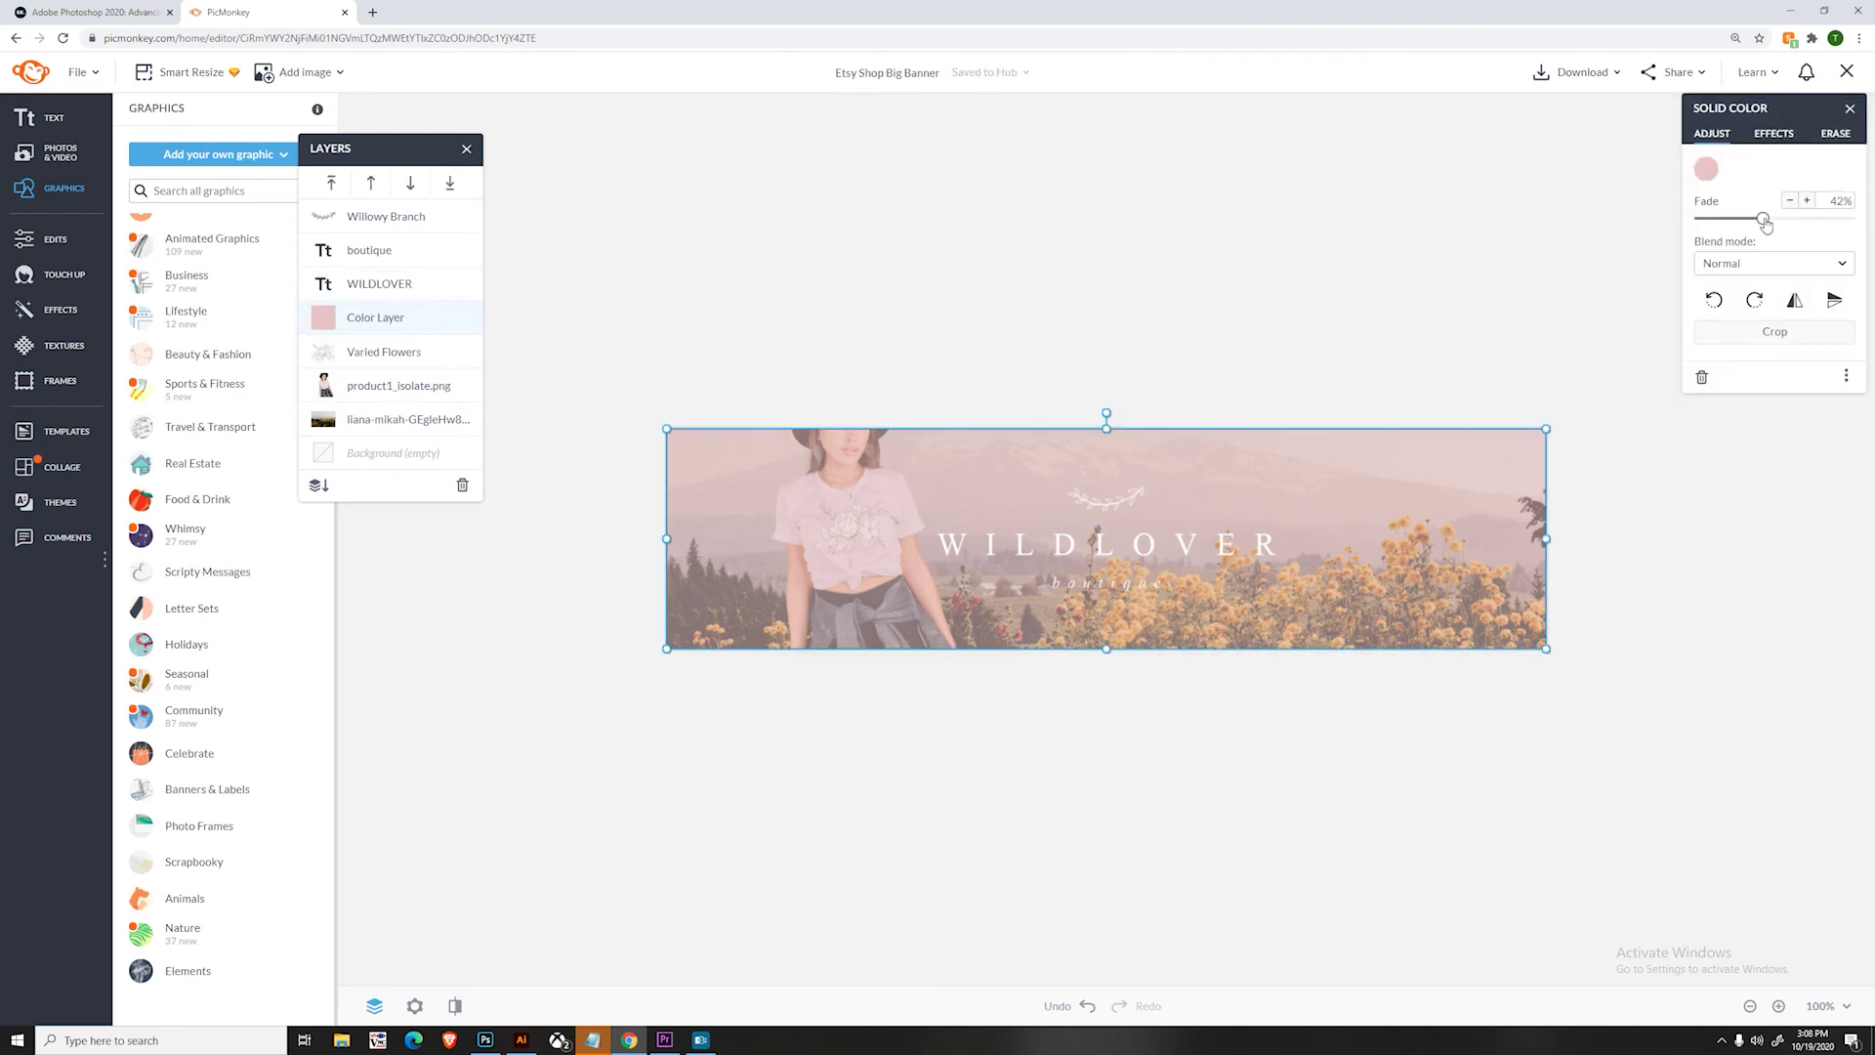
drag(1763, 221, 1856, 221)
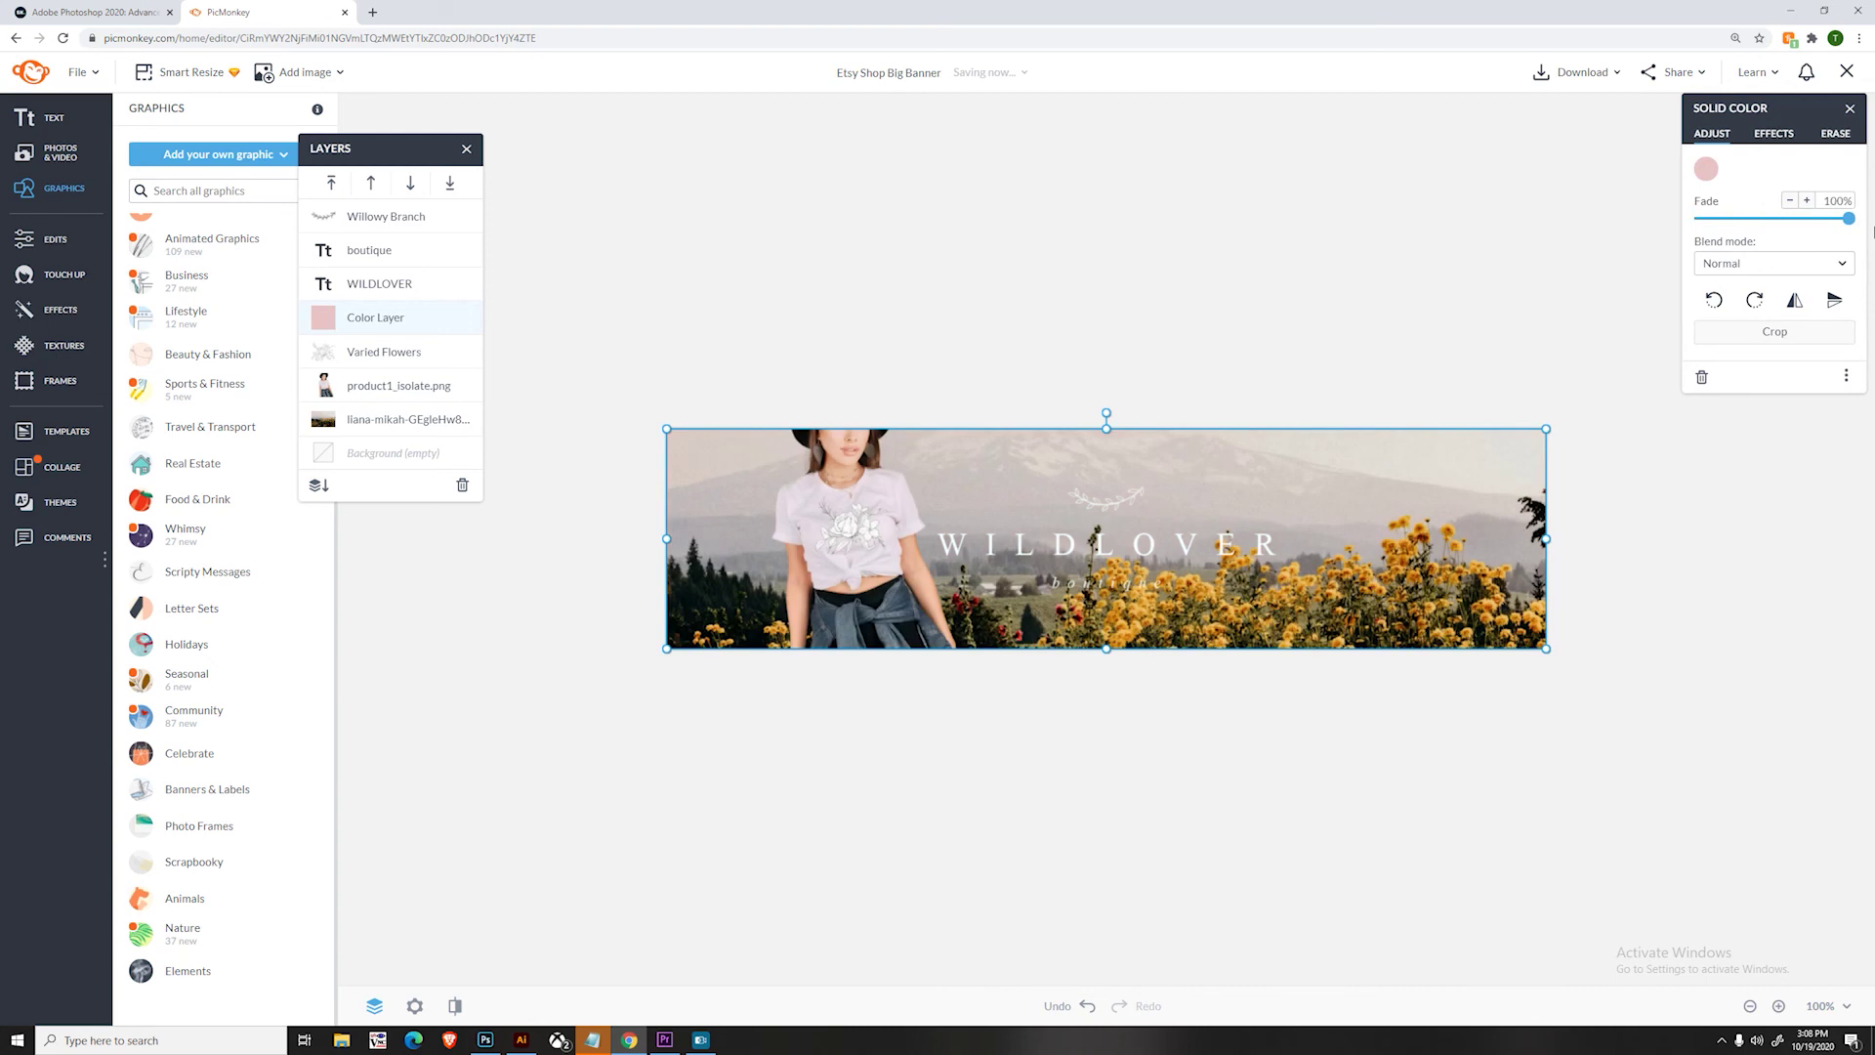
click(1439, 247)
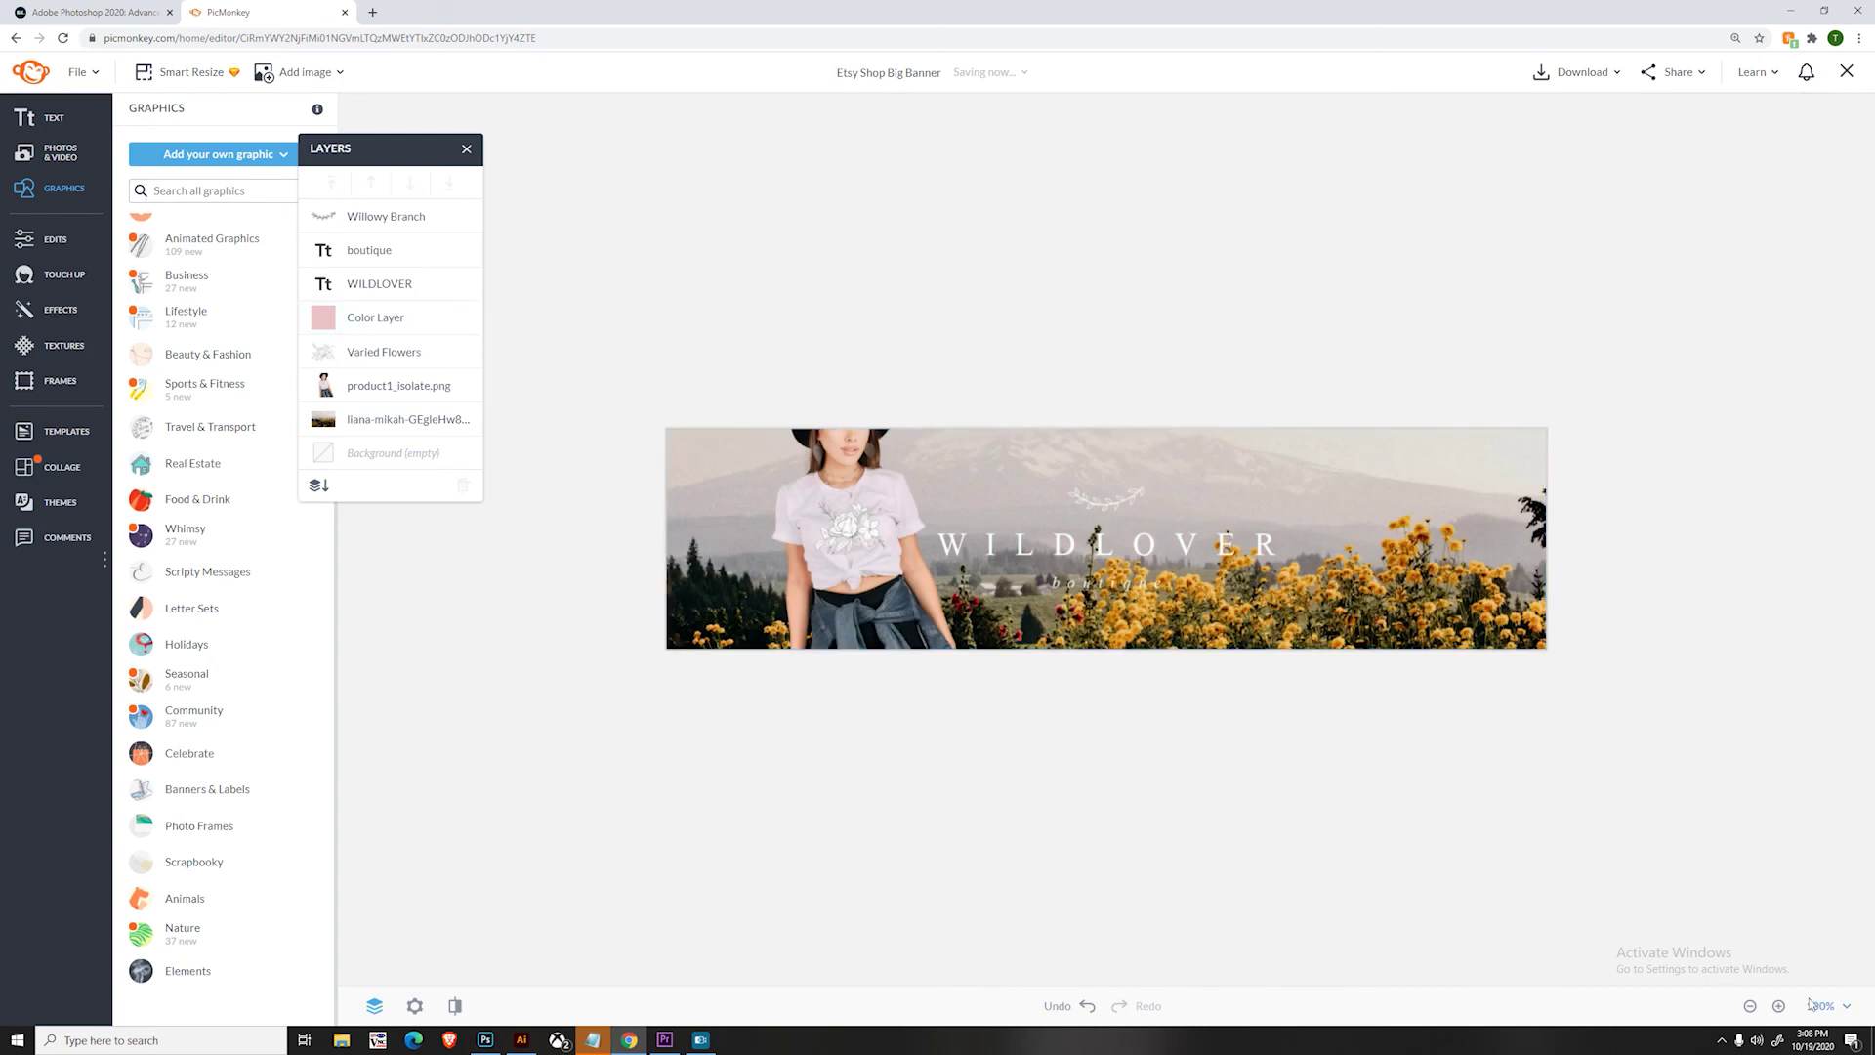
- Set the blend mode of the Varied Flowers graphic on the model's shirt to Multiply
click(1779, 1006)
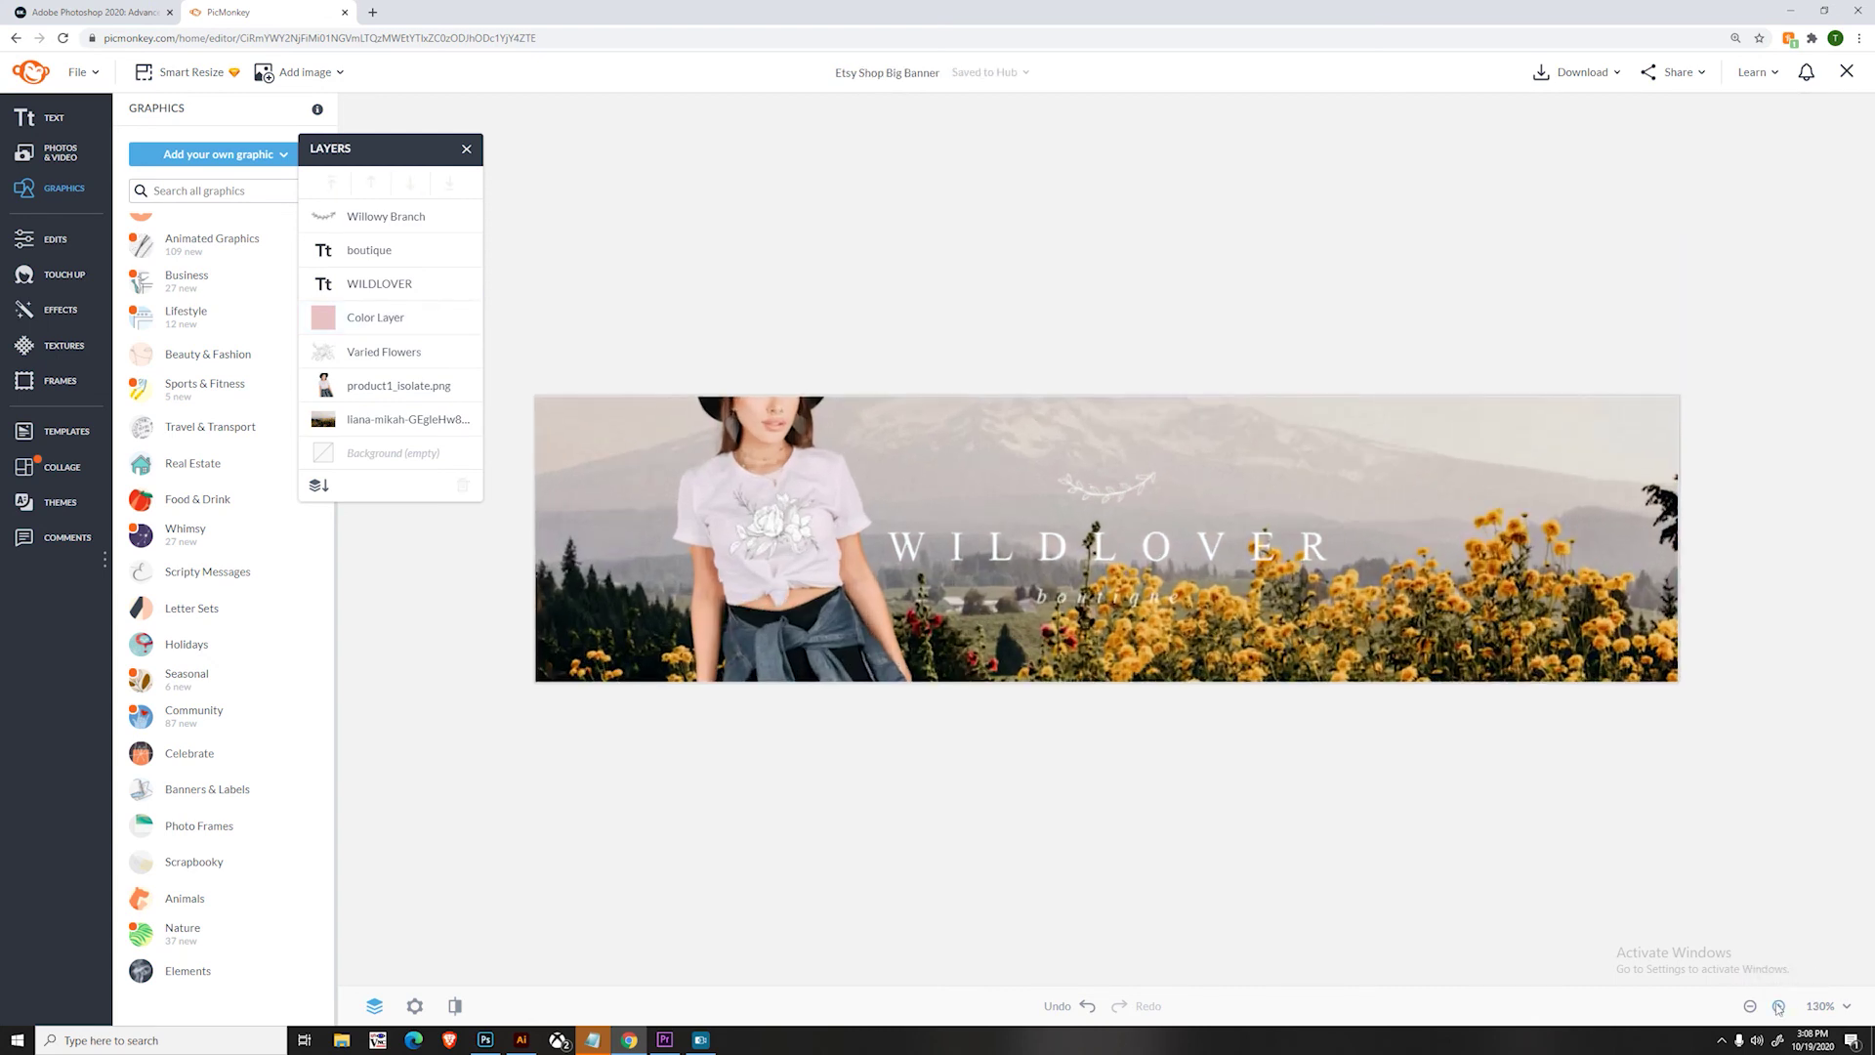
click(1779, 1006)
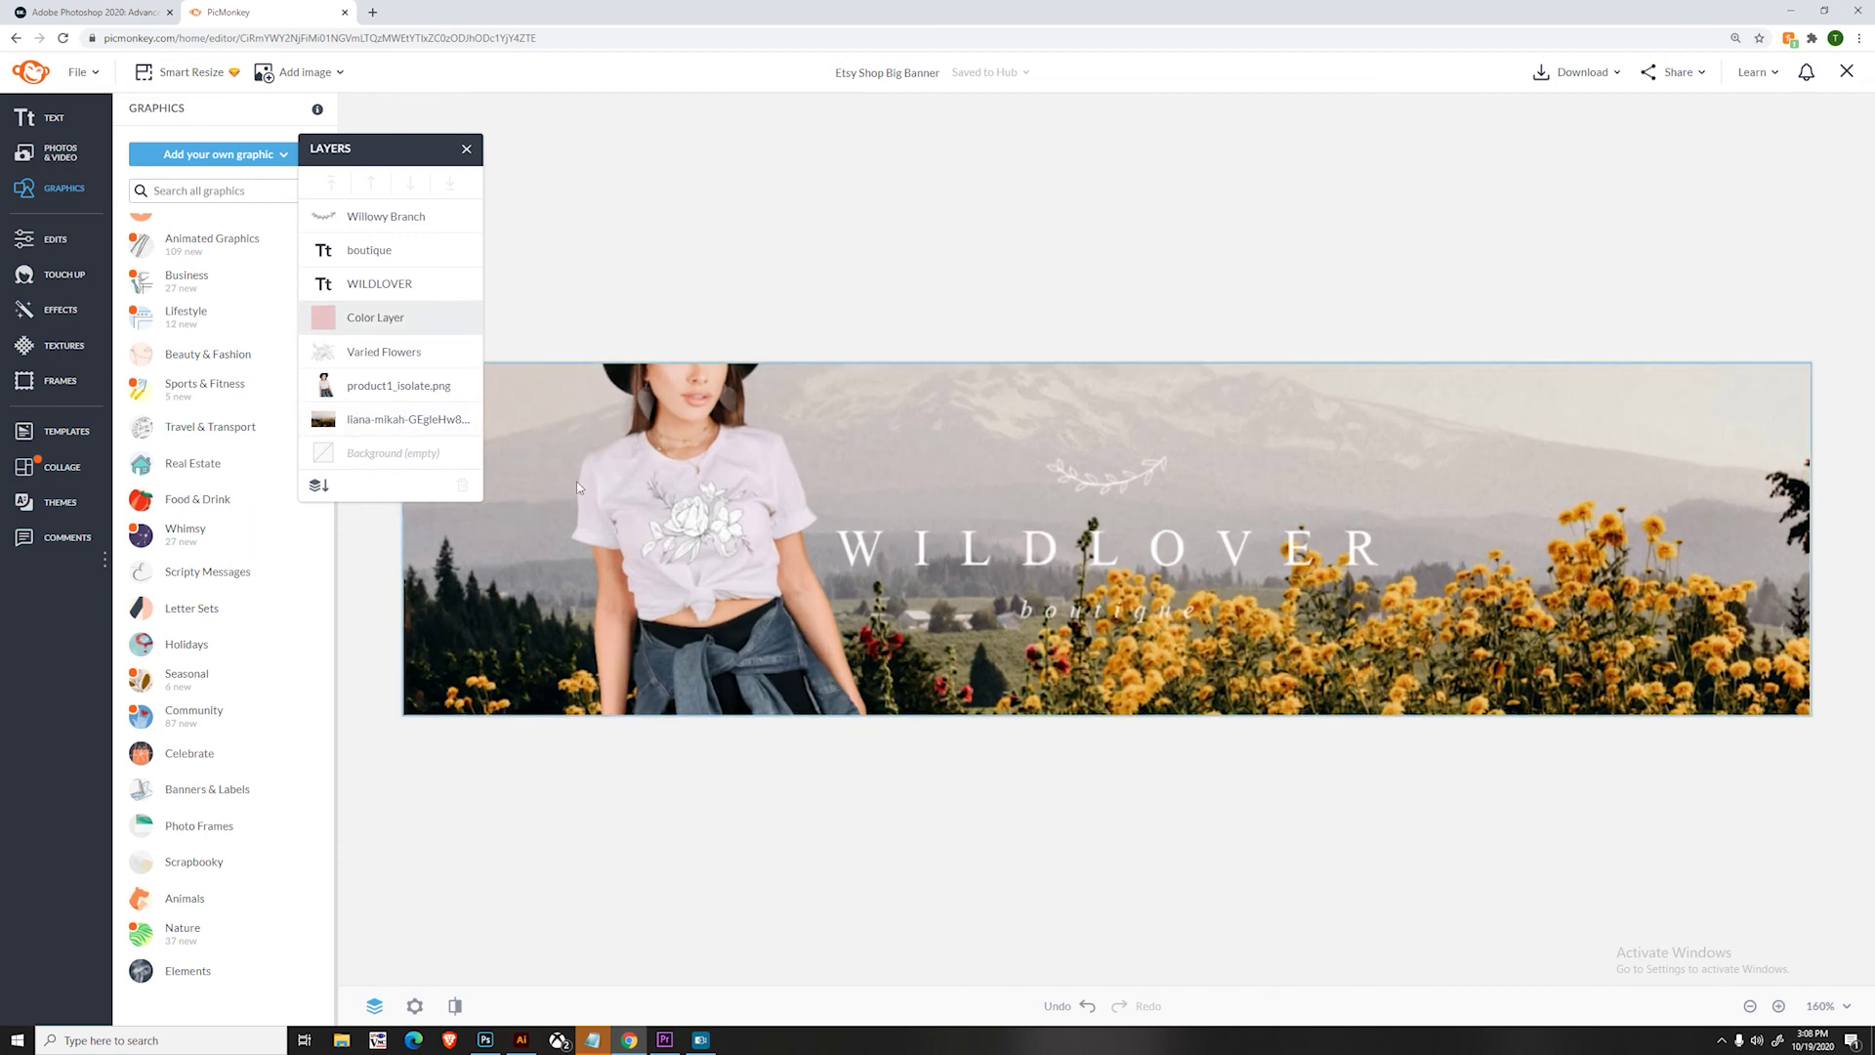
click(400, 353)
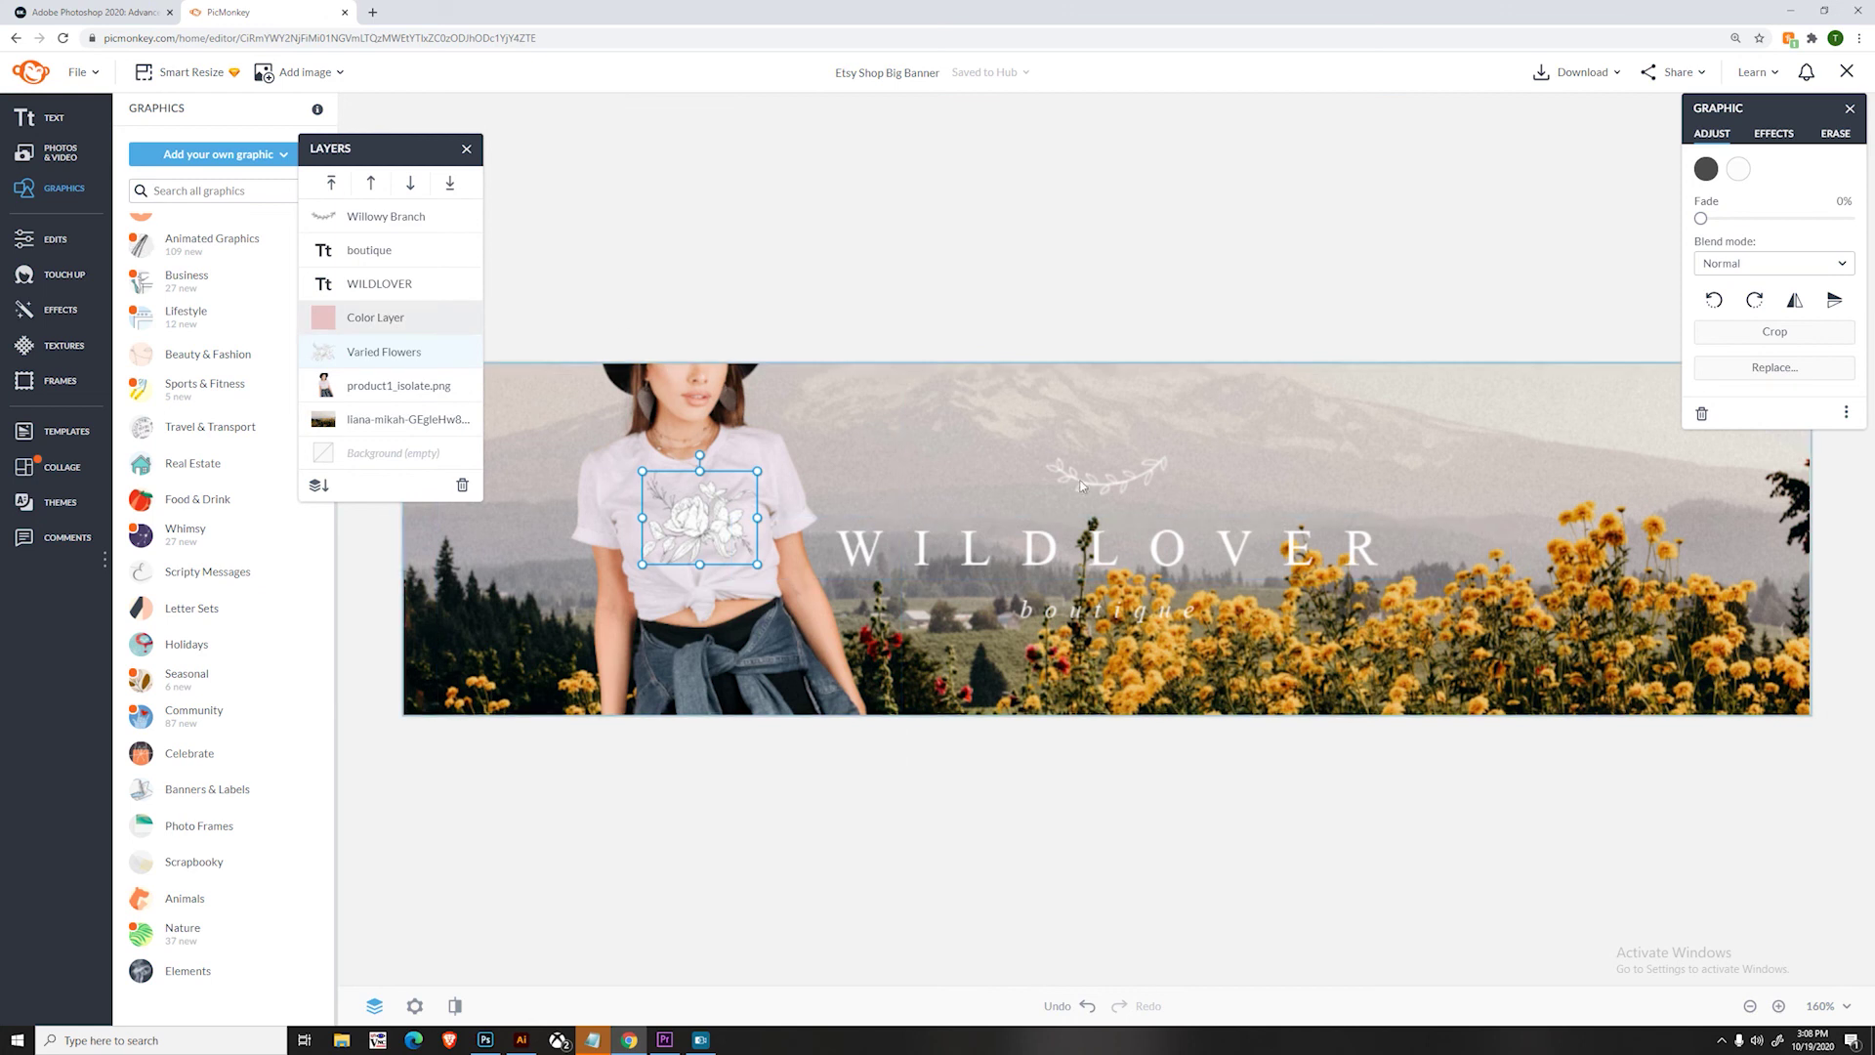
click(1757, 267)
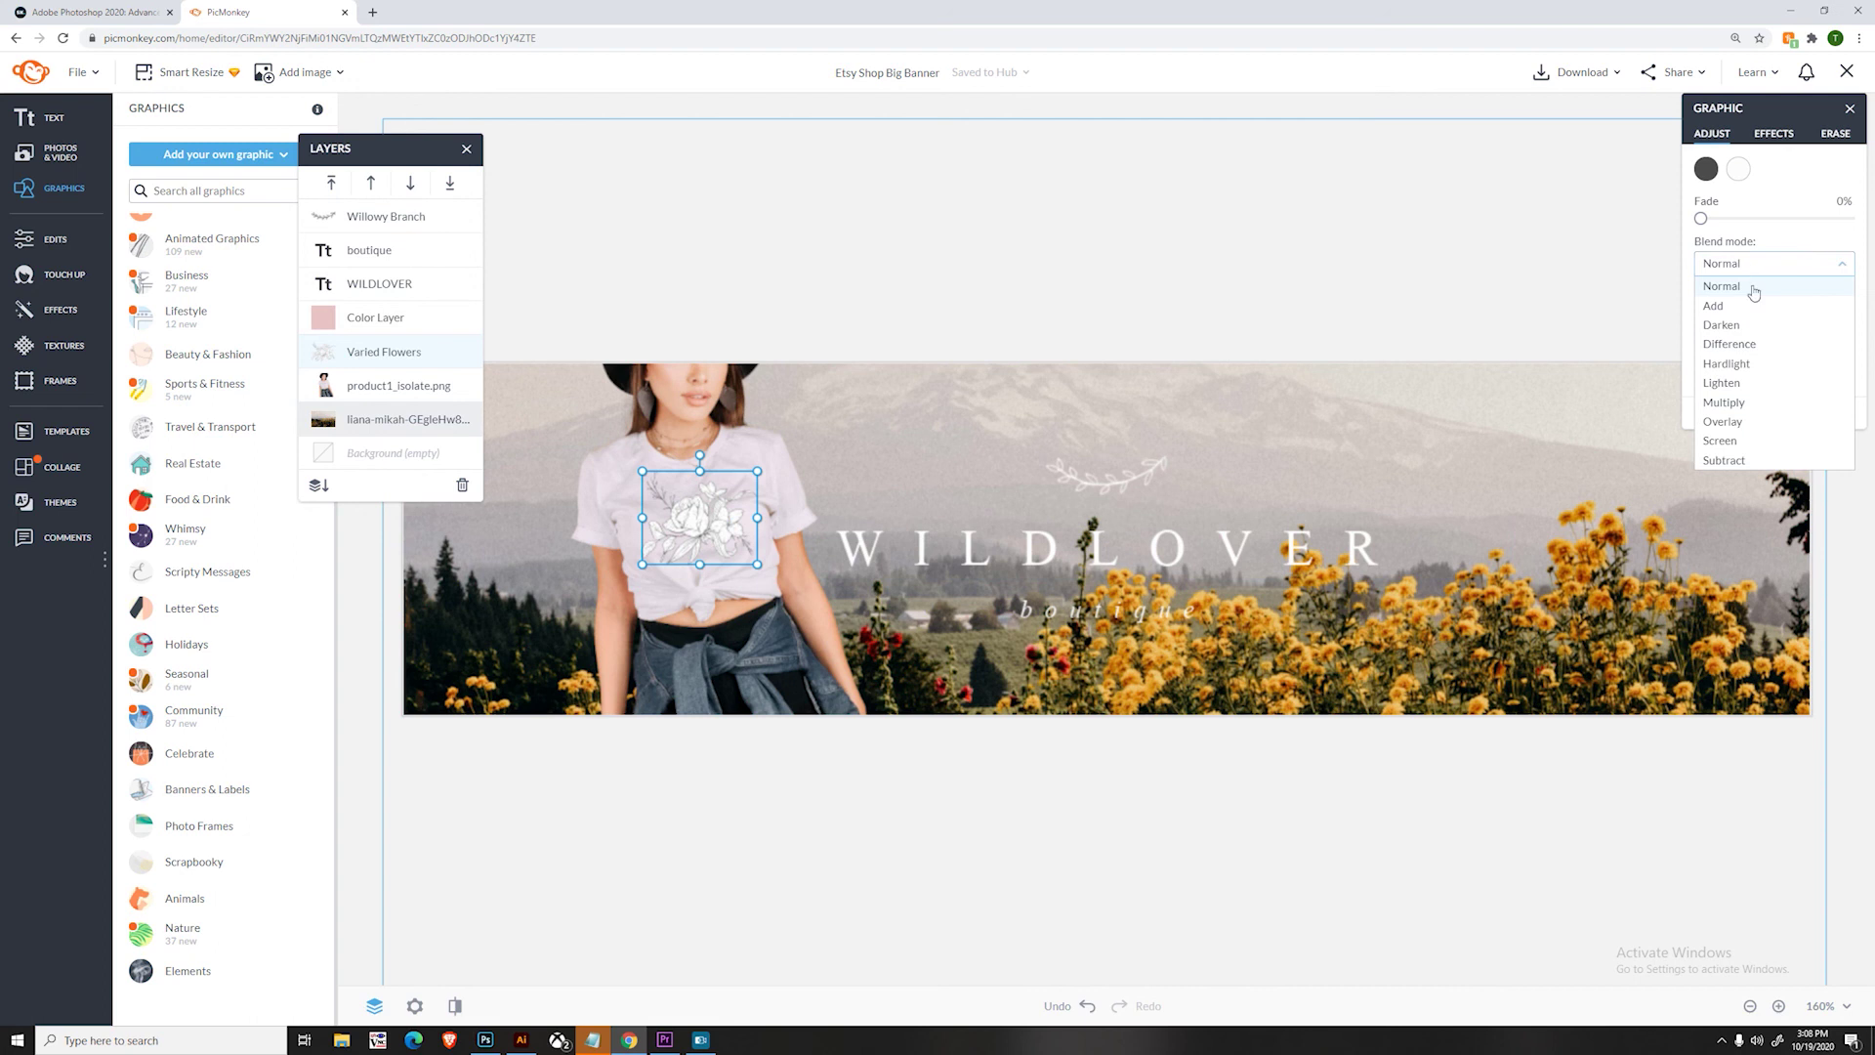
click(1743, 408)
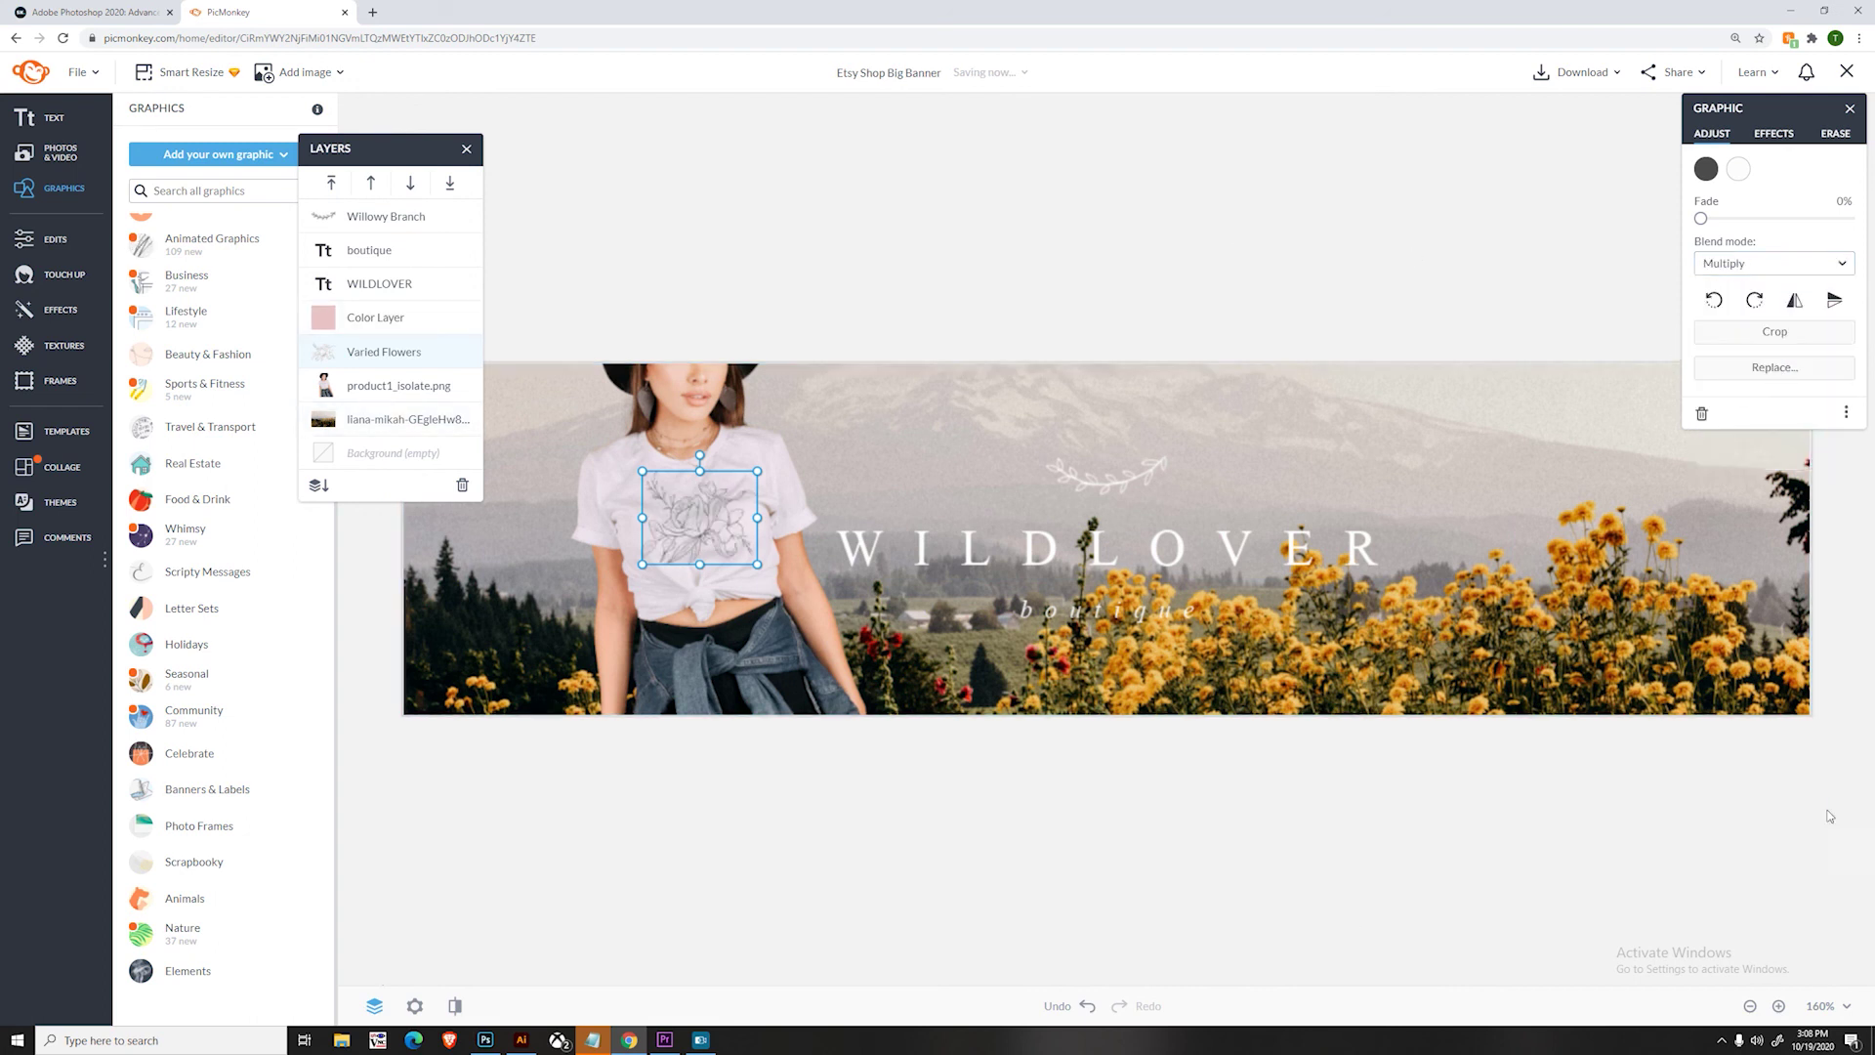
click(1725, 894)
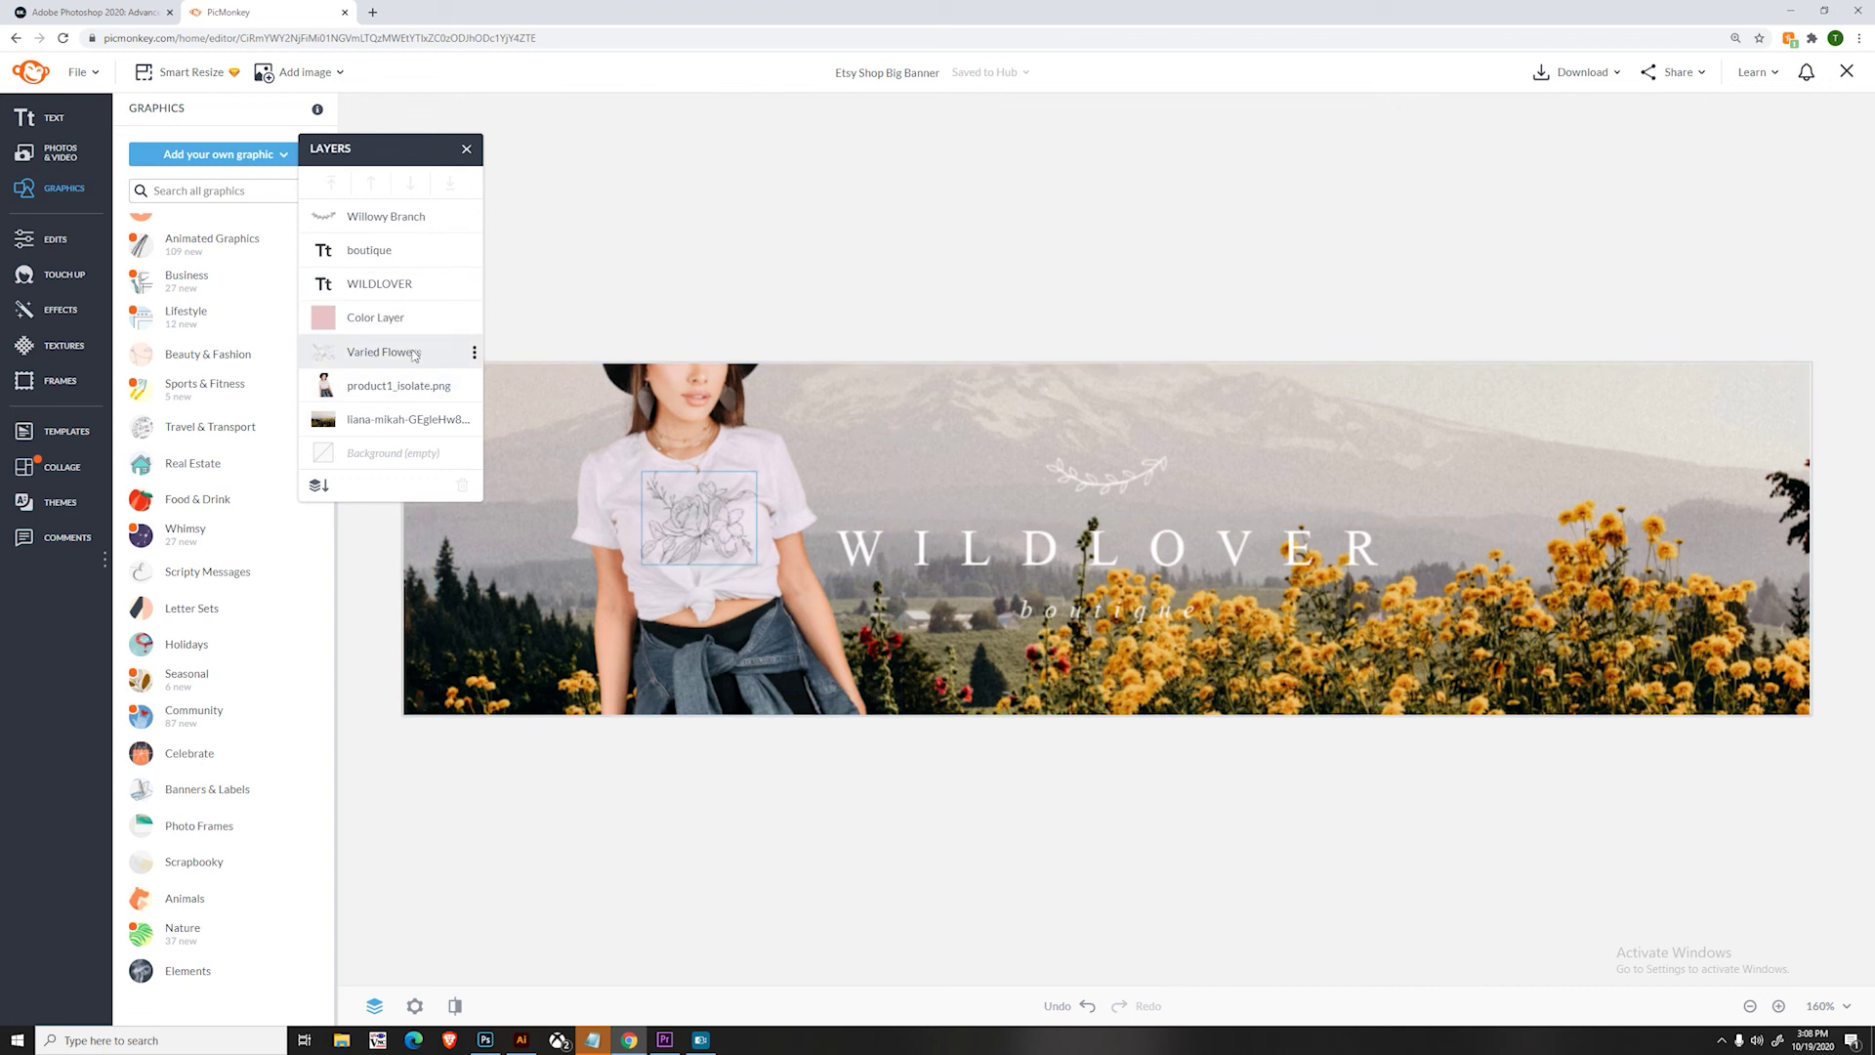
click(670, 593)
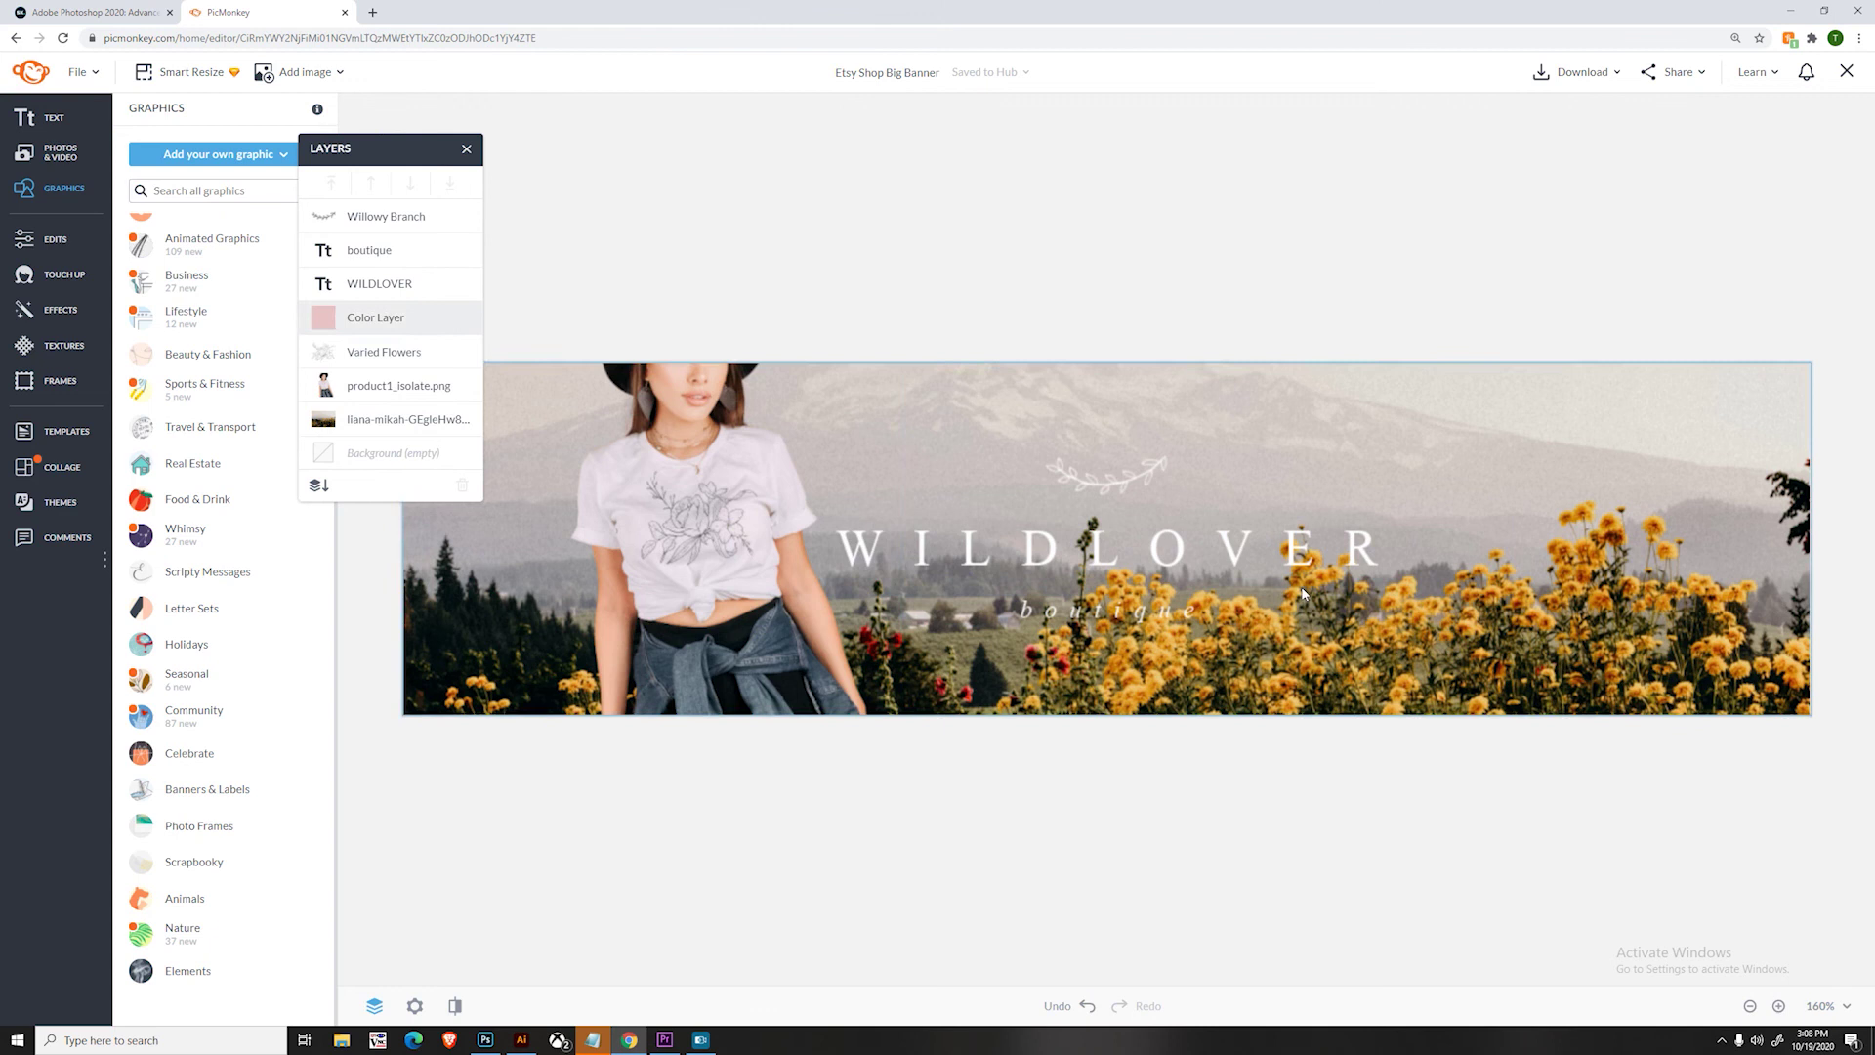
click(1495, 203)
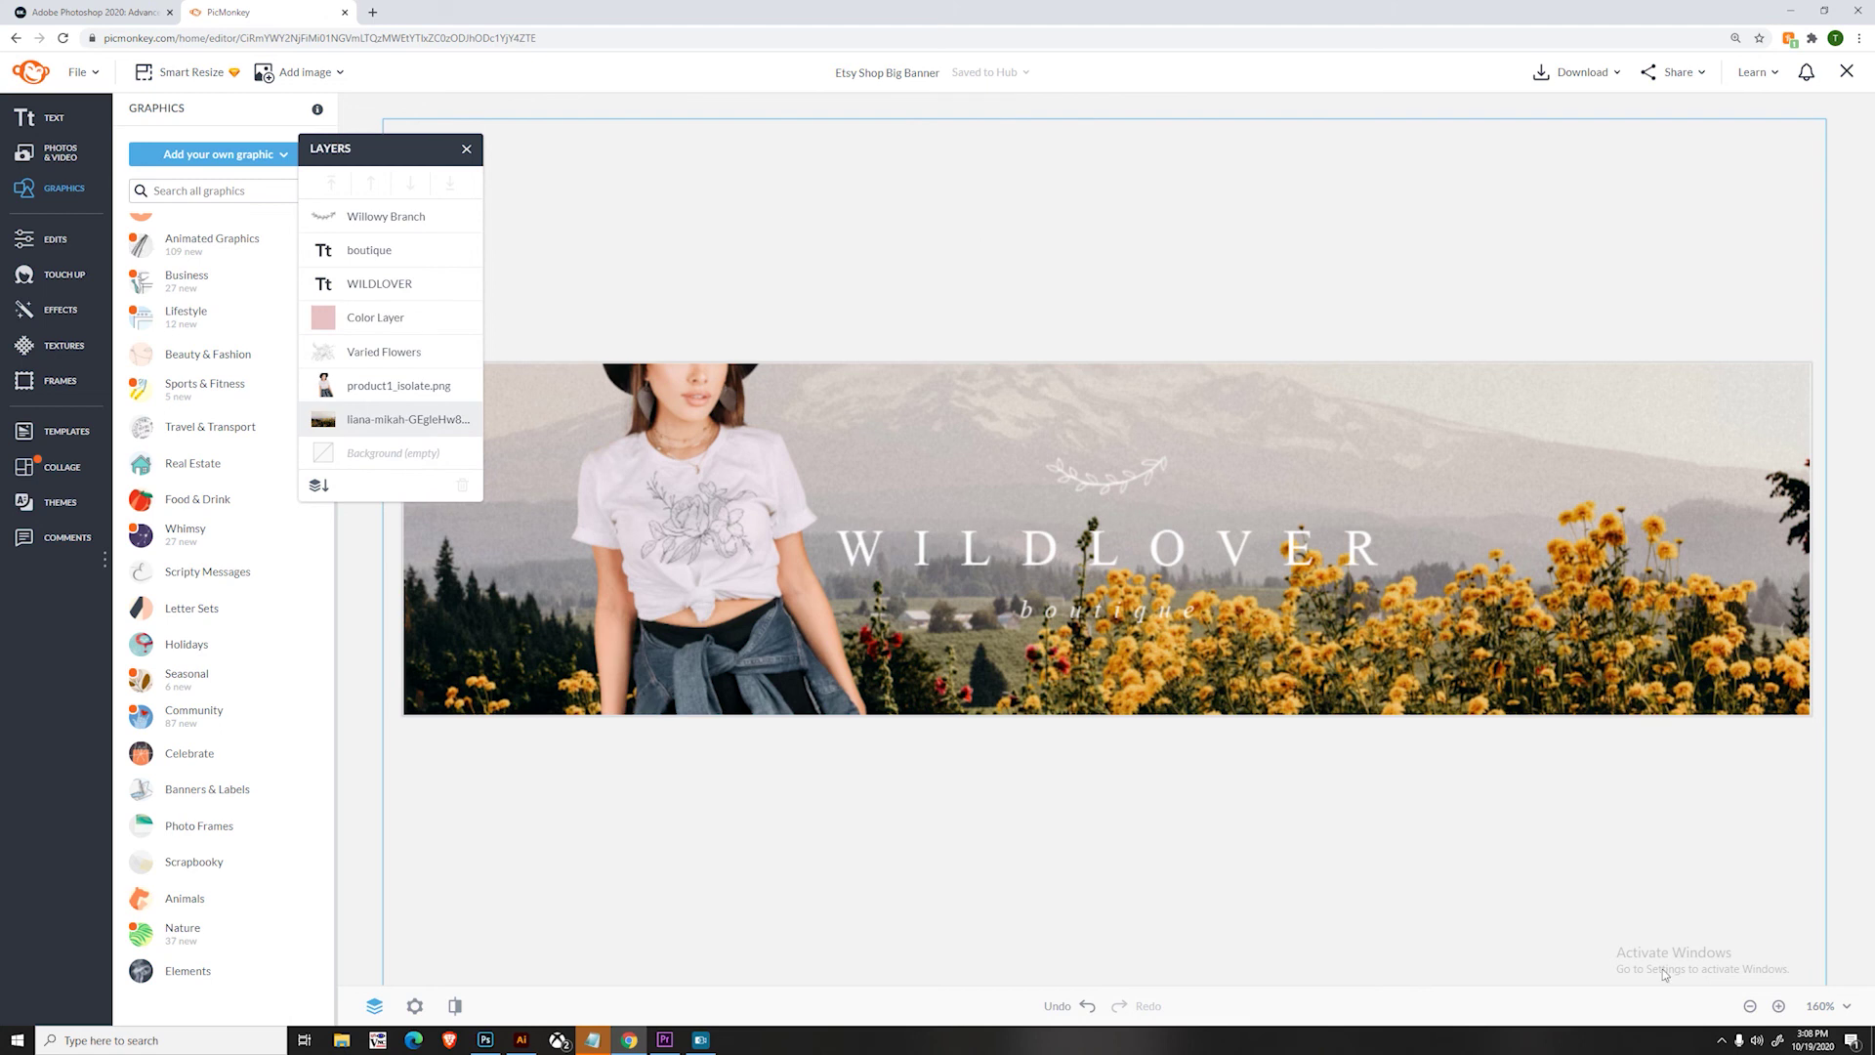
- Set the Color Layer's fade to 47%
click(1752, 1006)
click(1752, 1006)
click(1751, 1006)
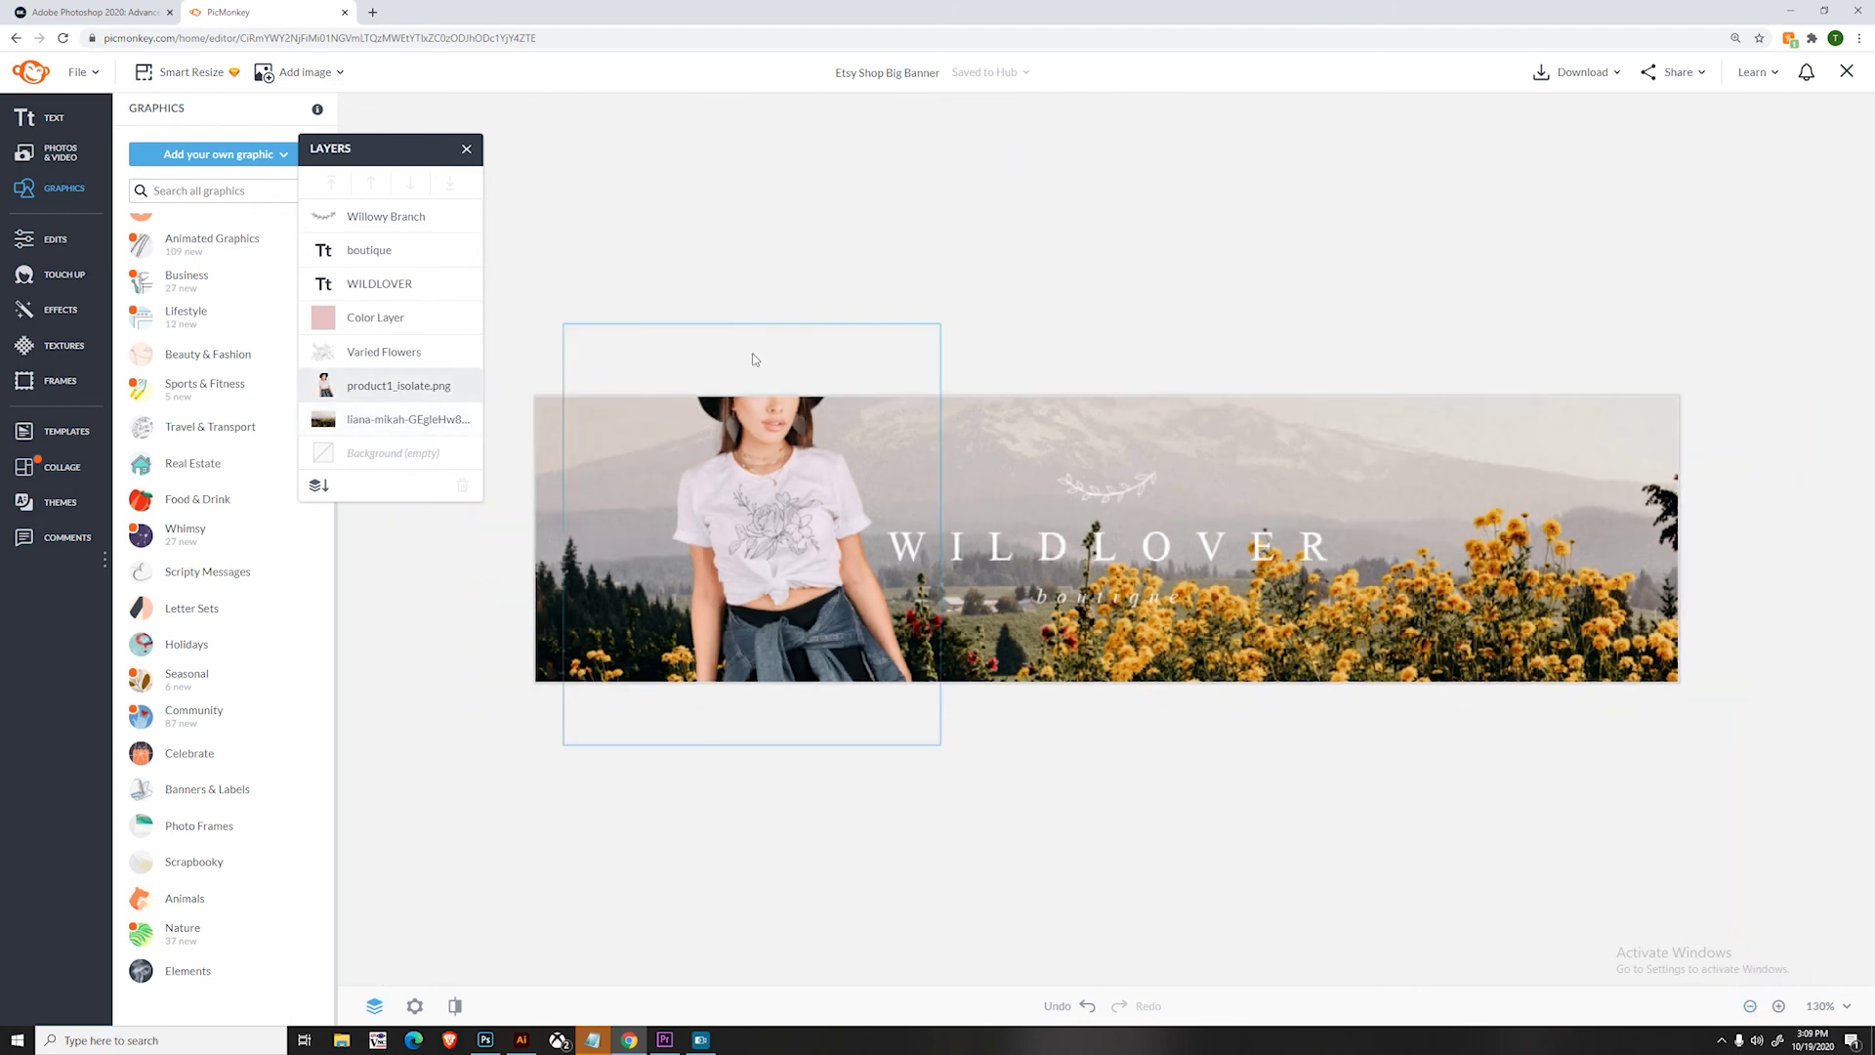
click(356, 322)
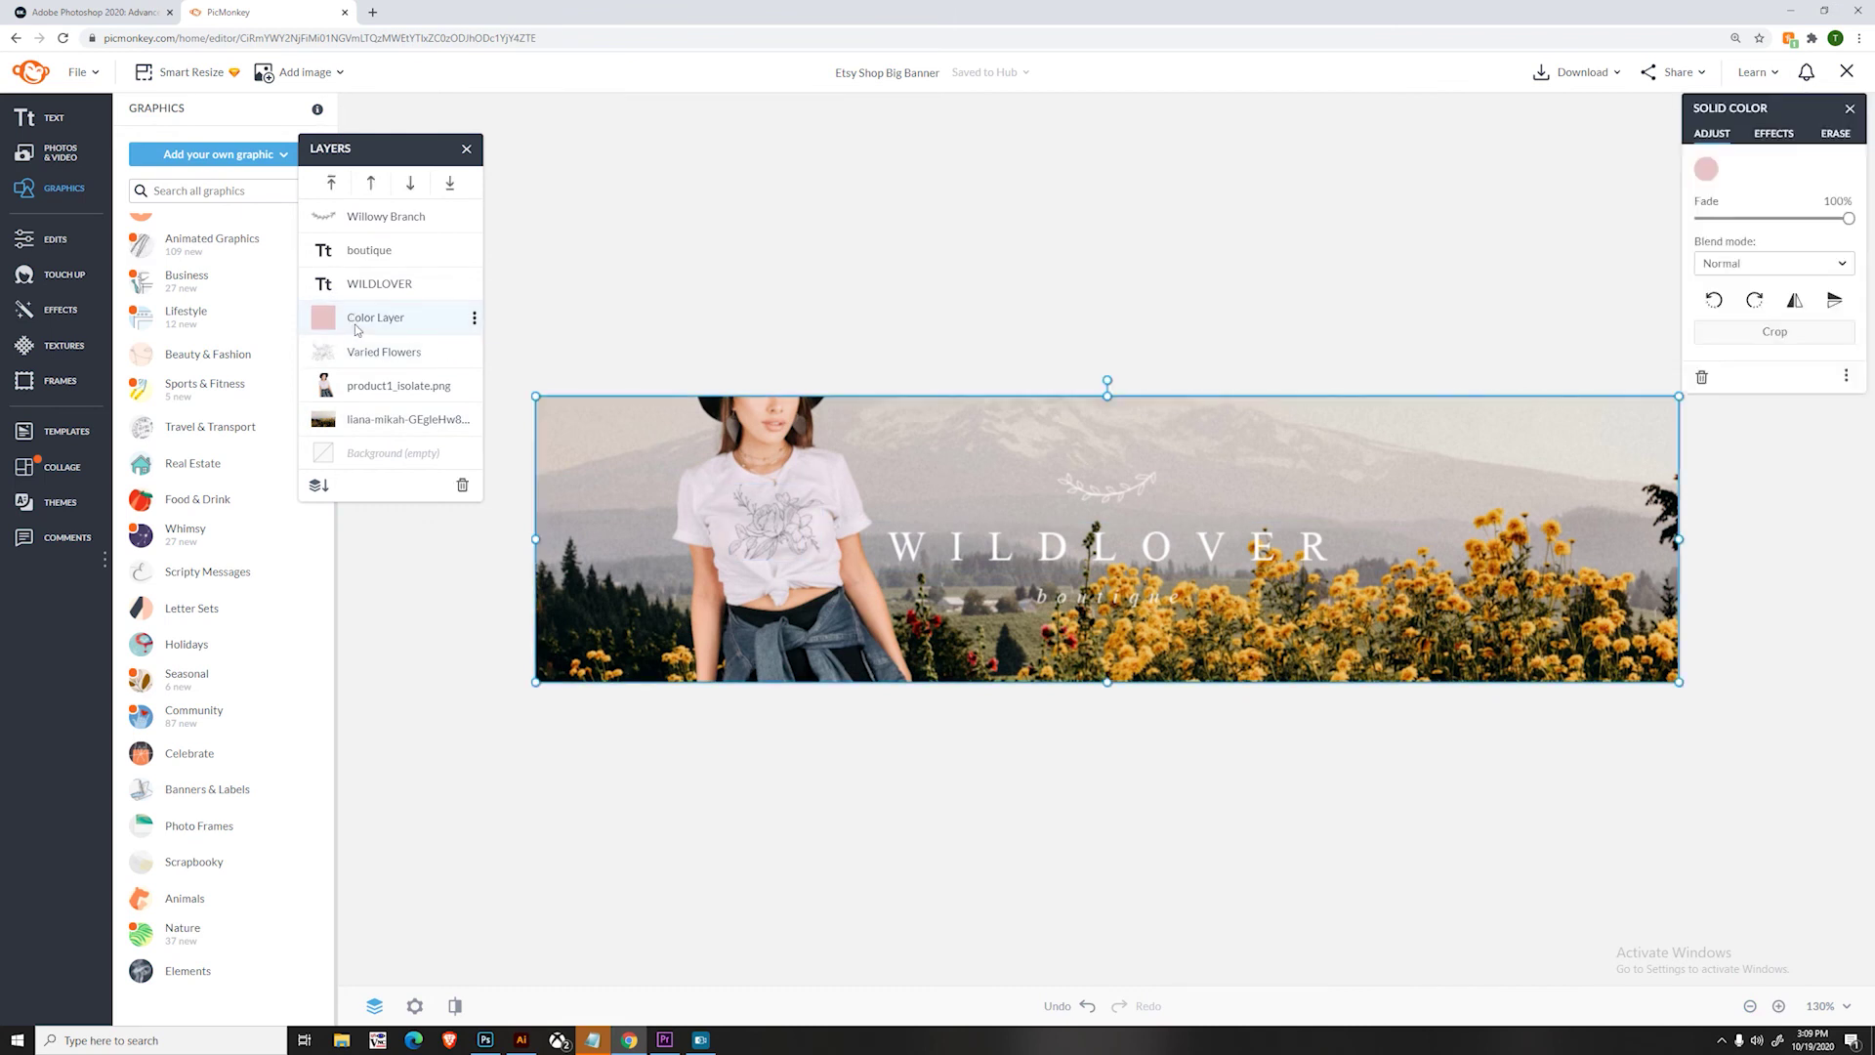
click(1797, 219)
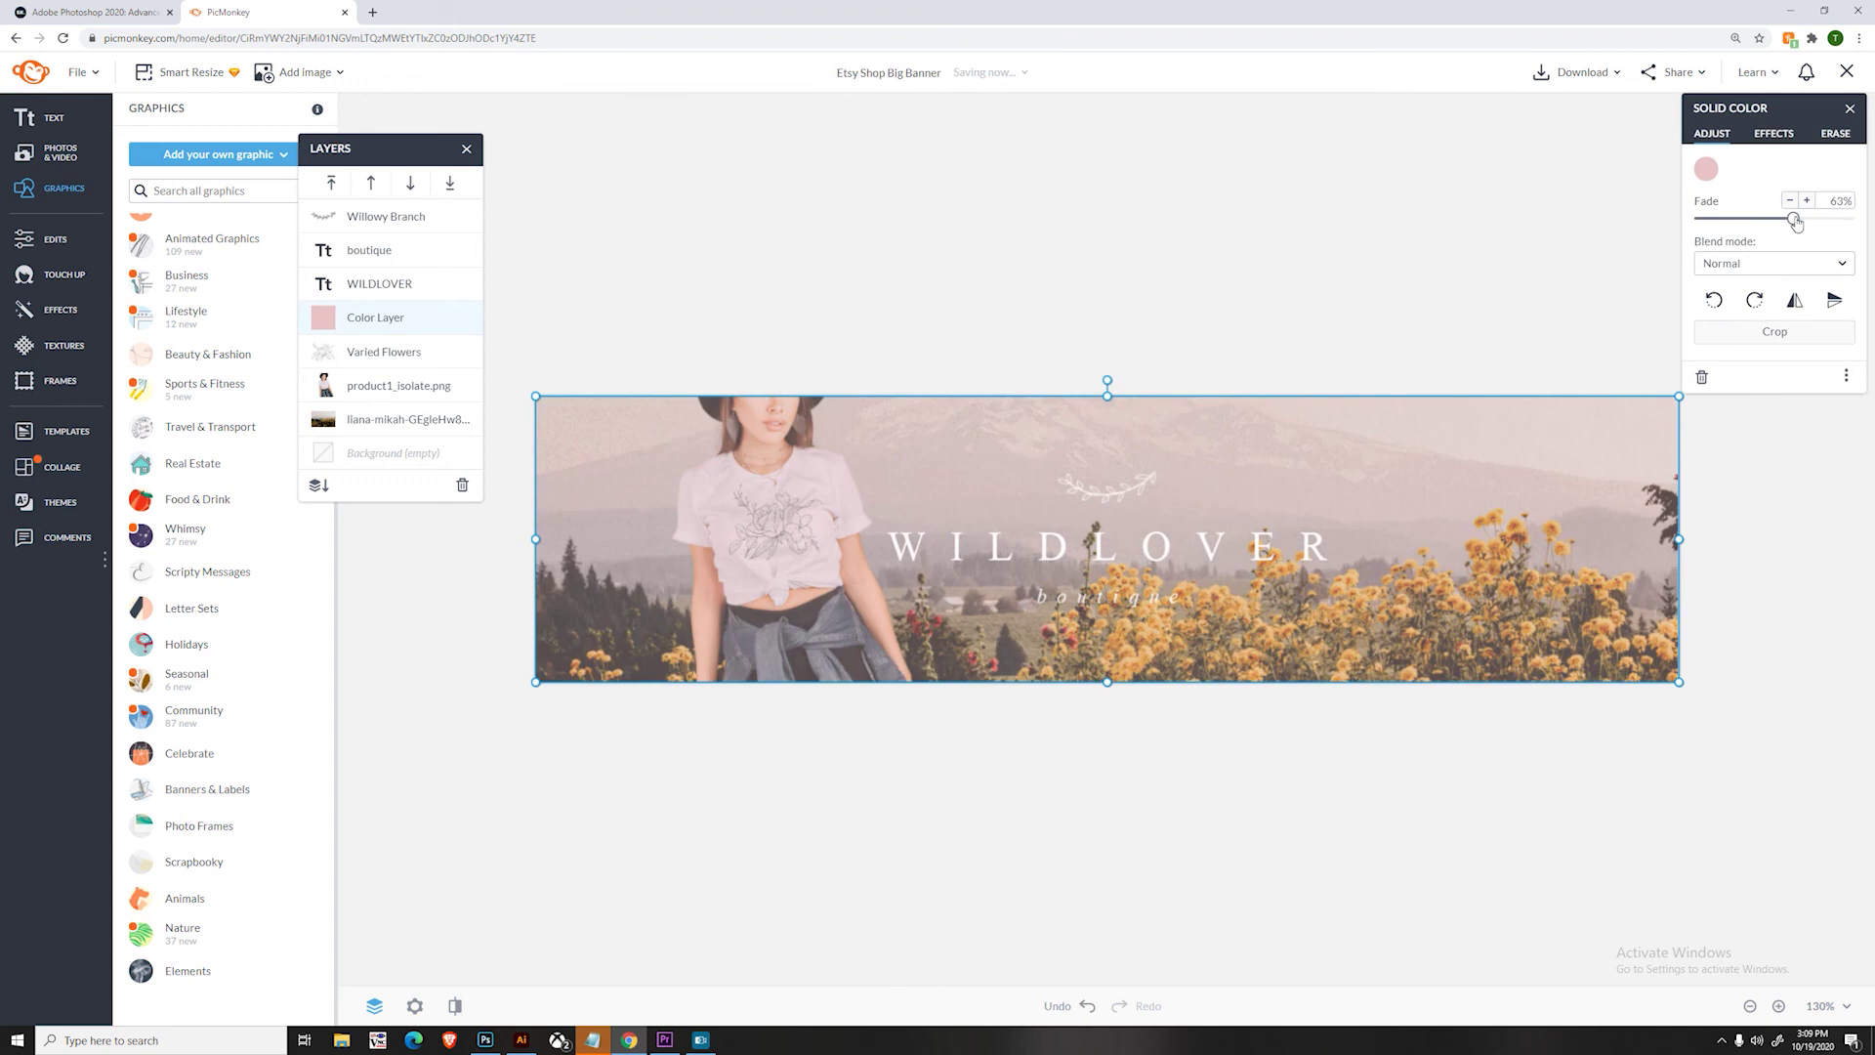
click(1758, 220)
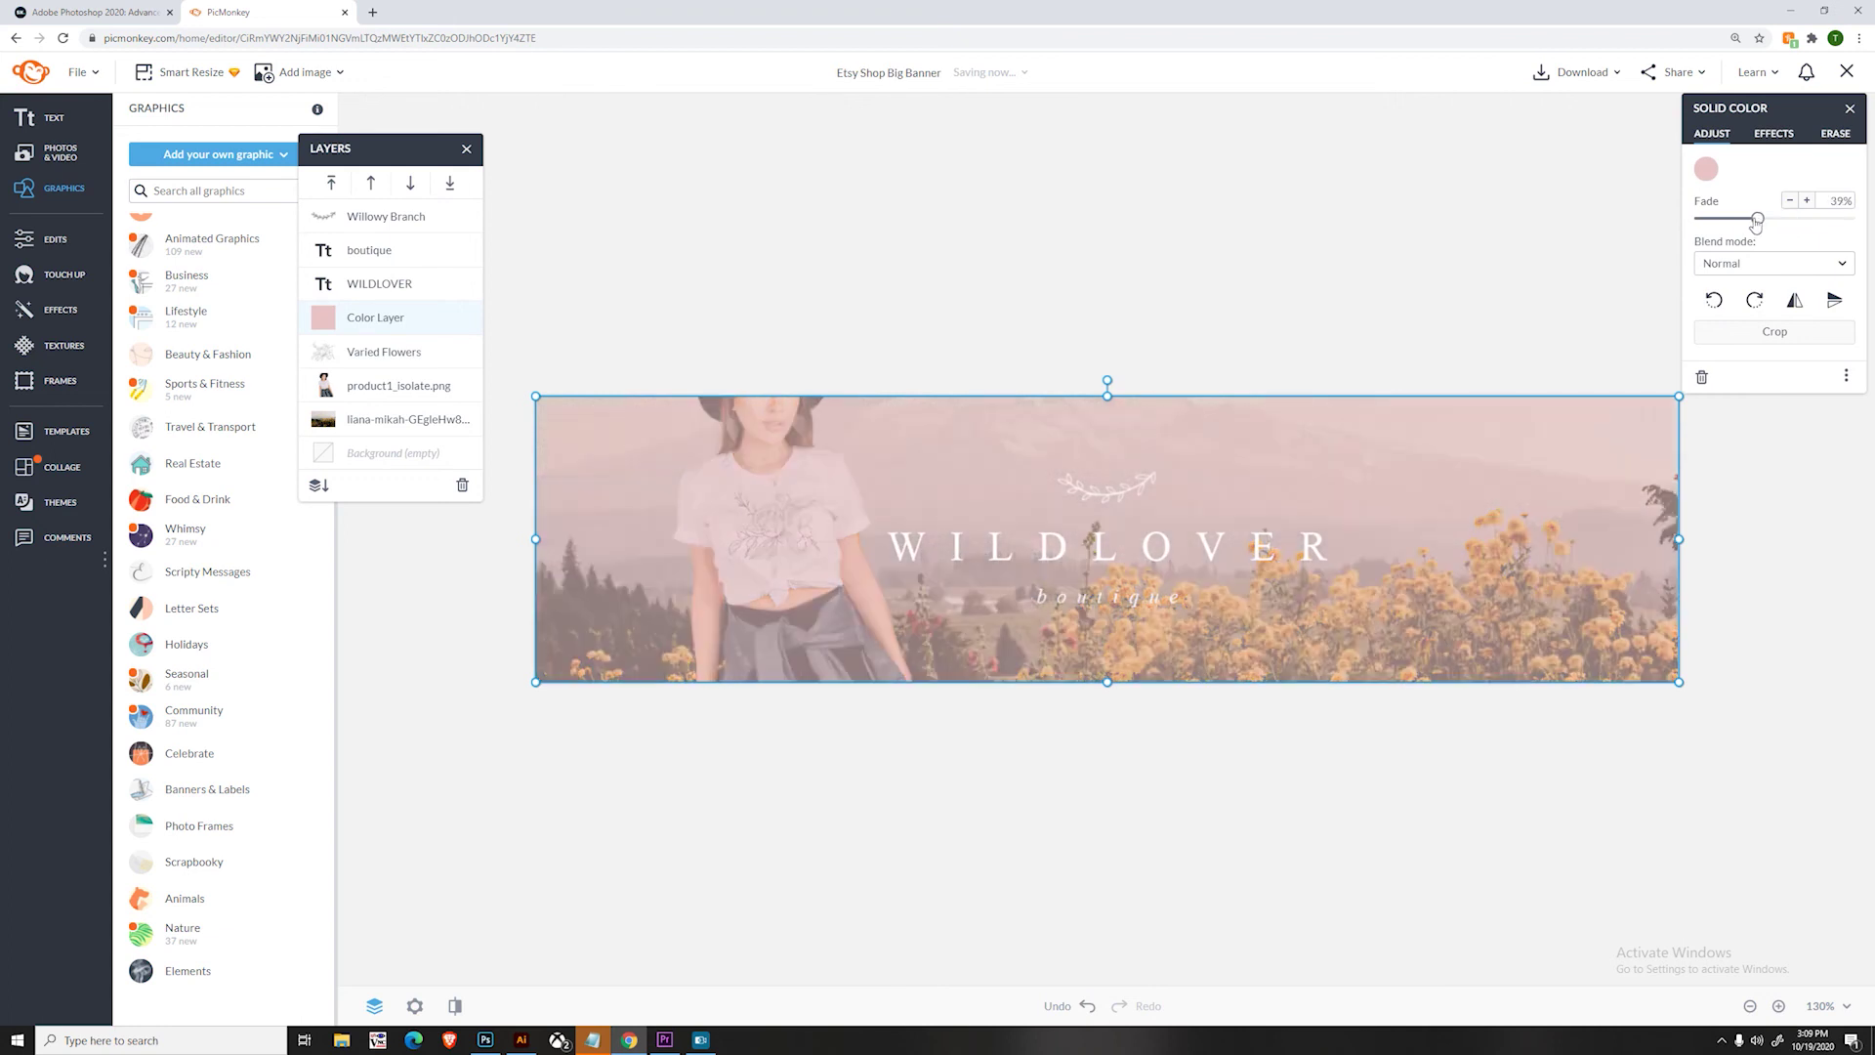
click(1770, 220)
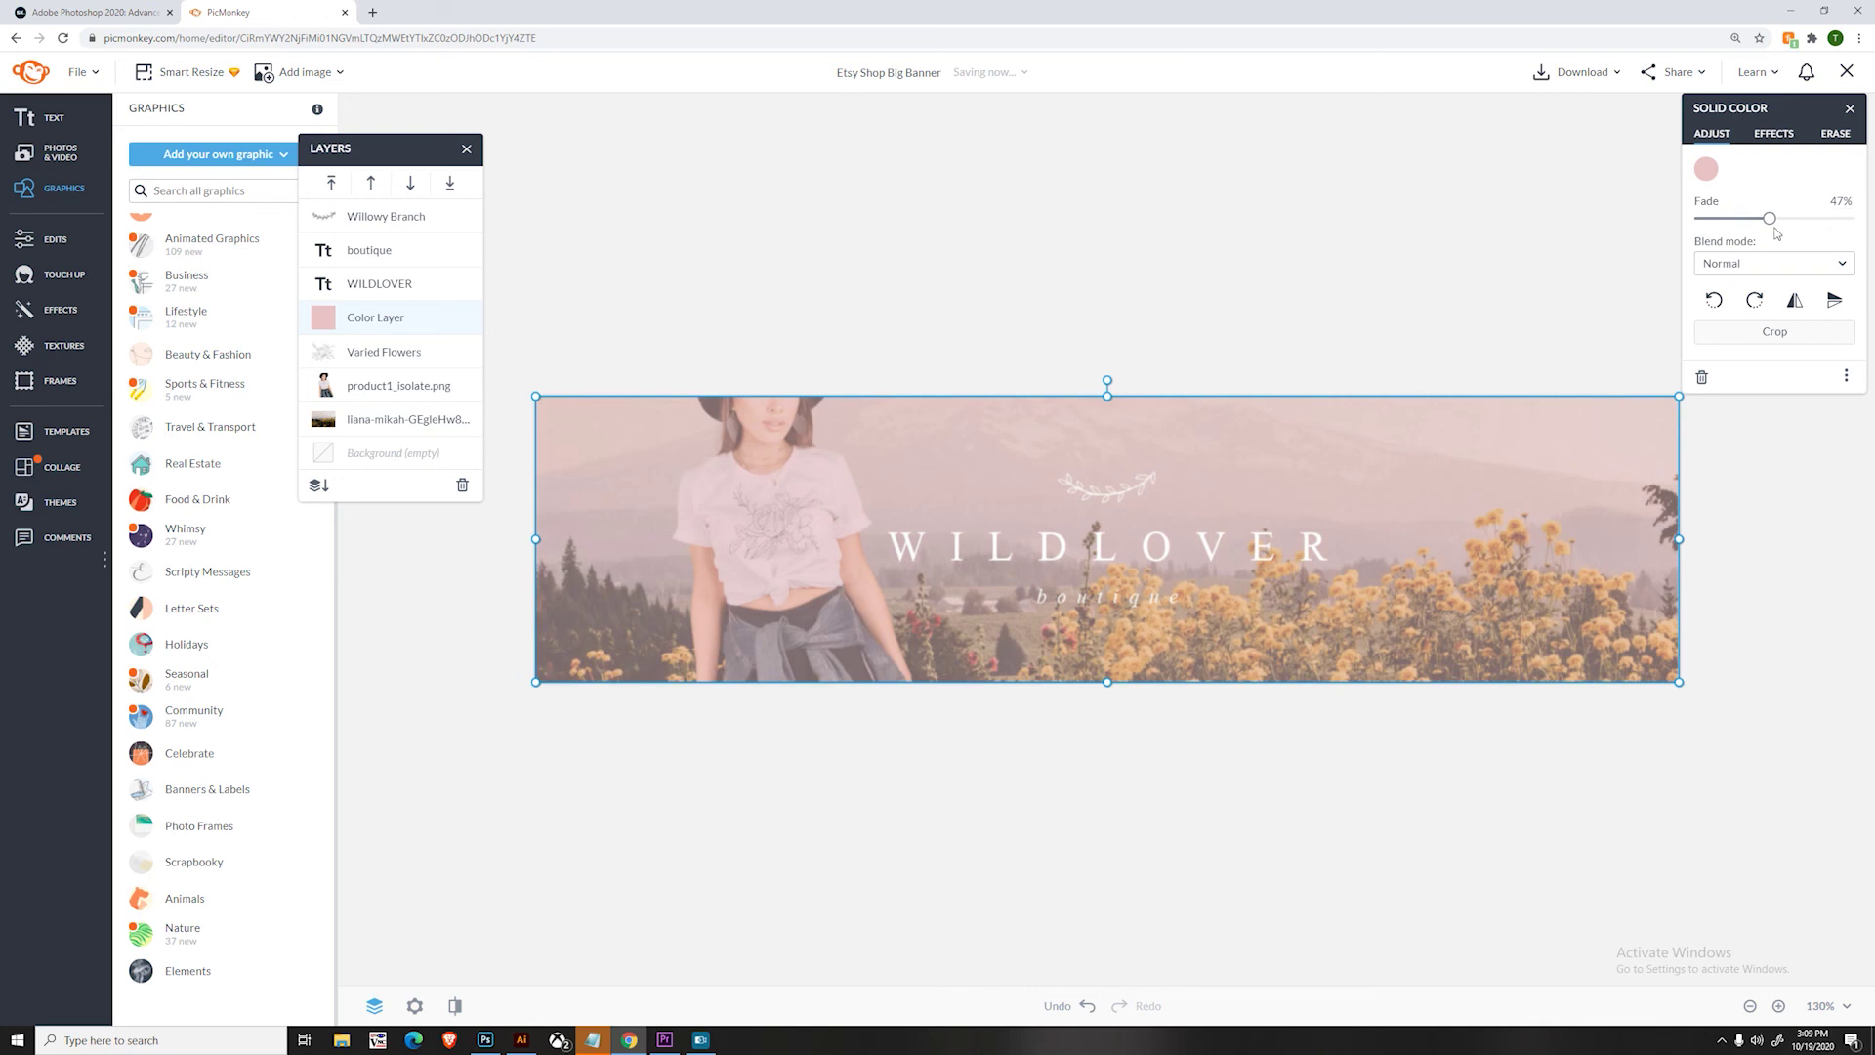
click(1385, 138)
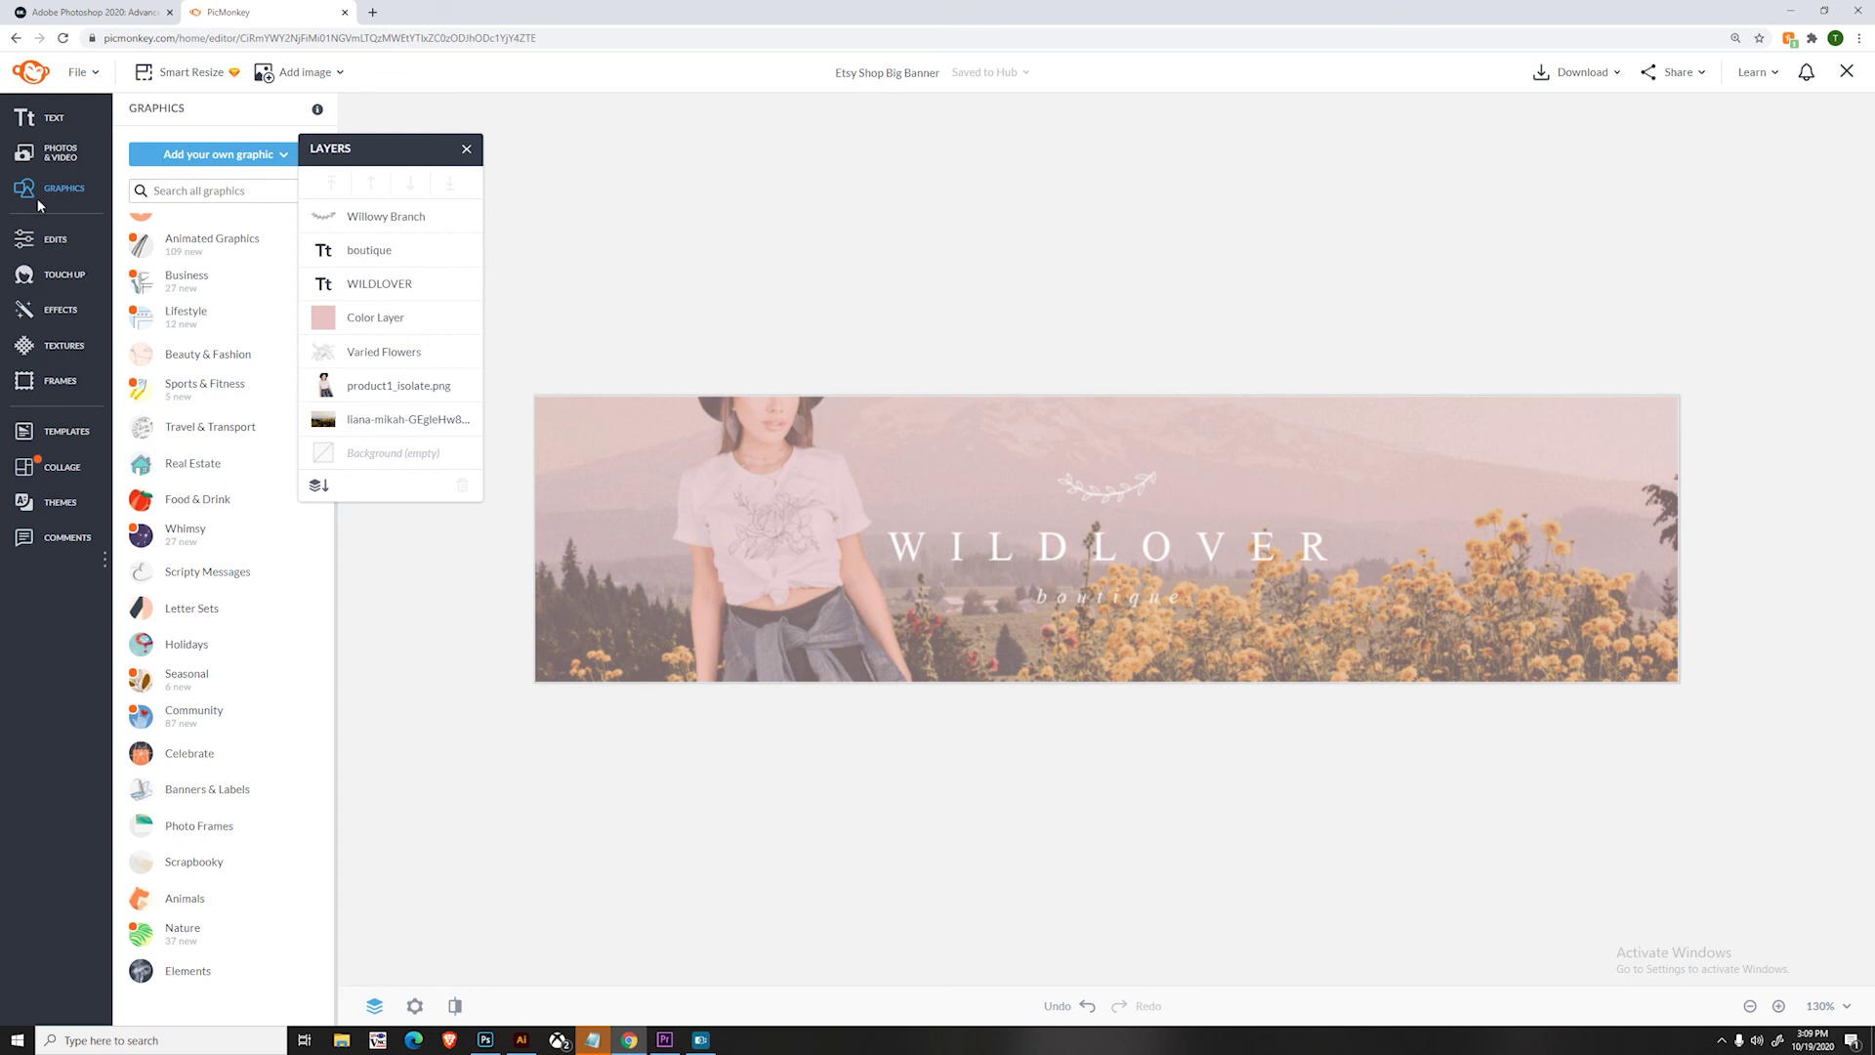
- Add the SALE / BOGO / free shipping text layout, shrink it and place it on the banner to the right of the WILDLOVER title
drag(382, 143, 422, 103)
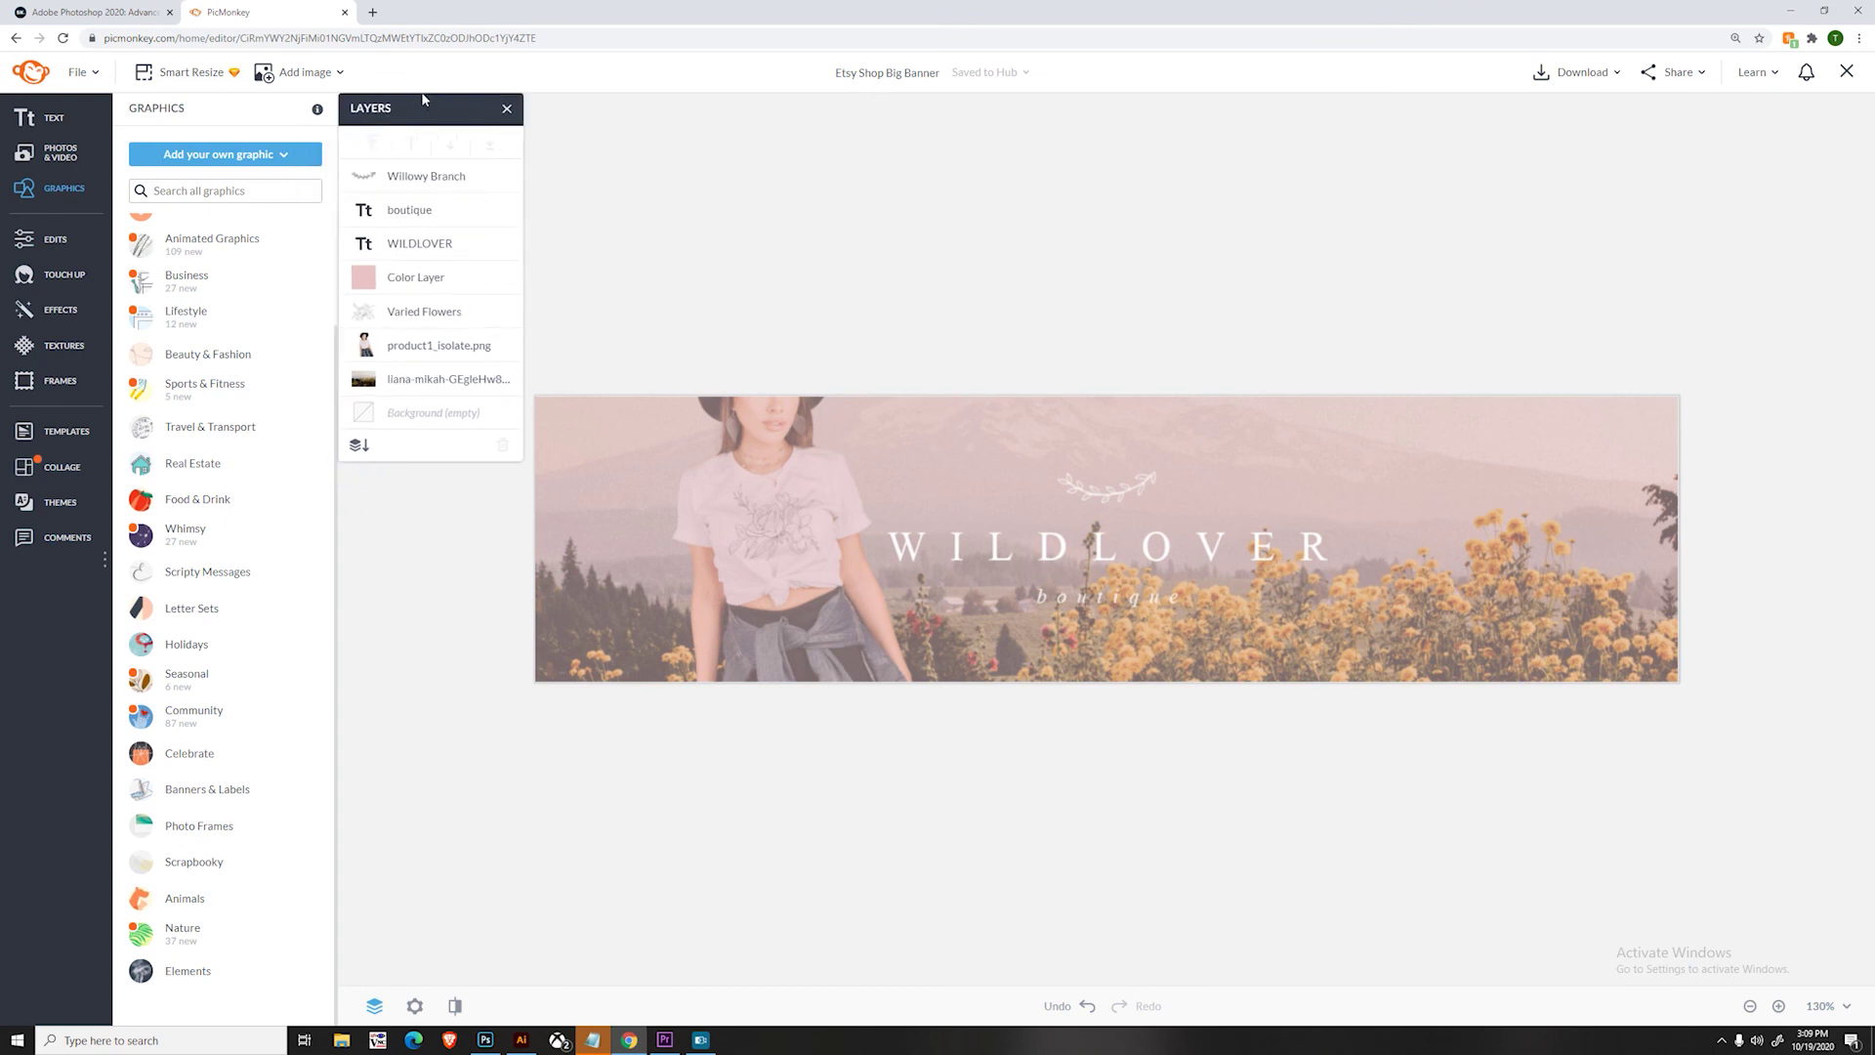
click(54, 118)
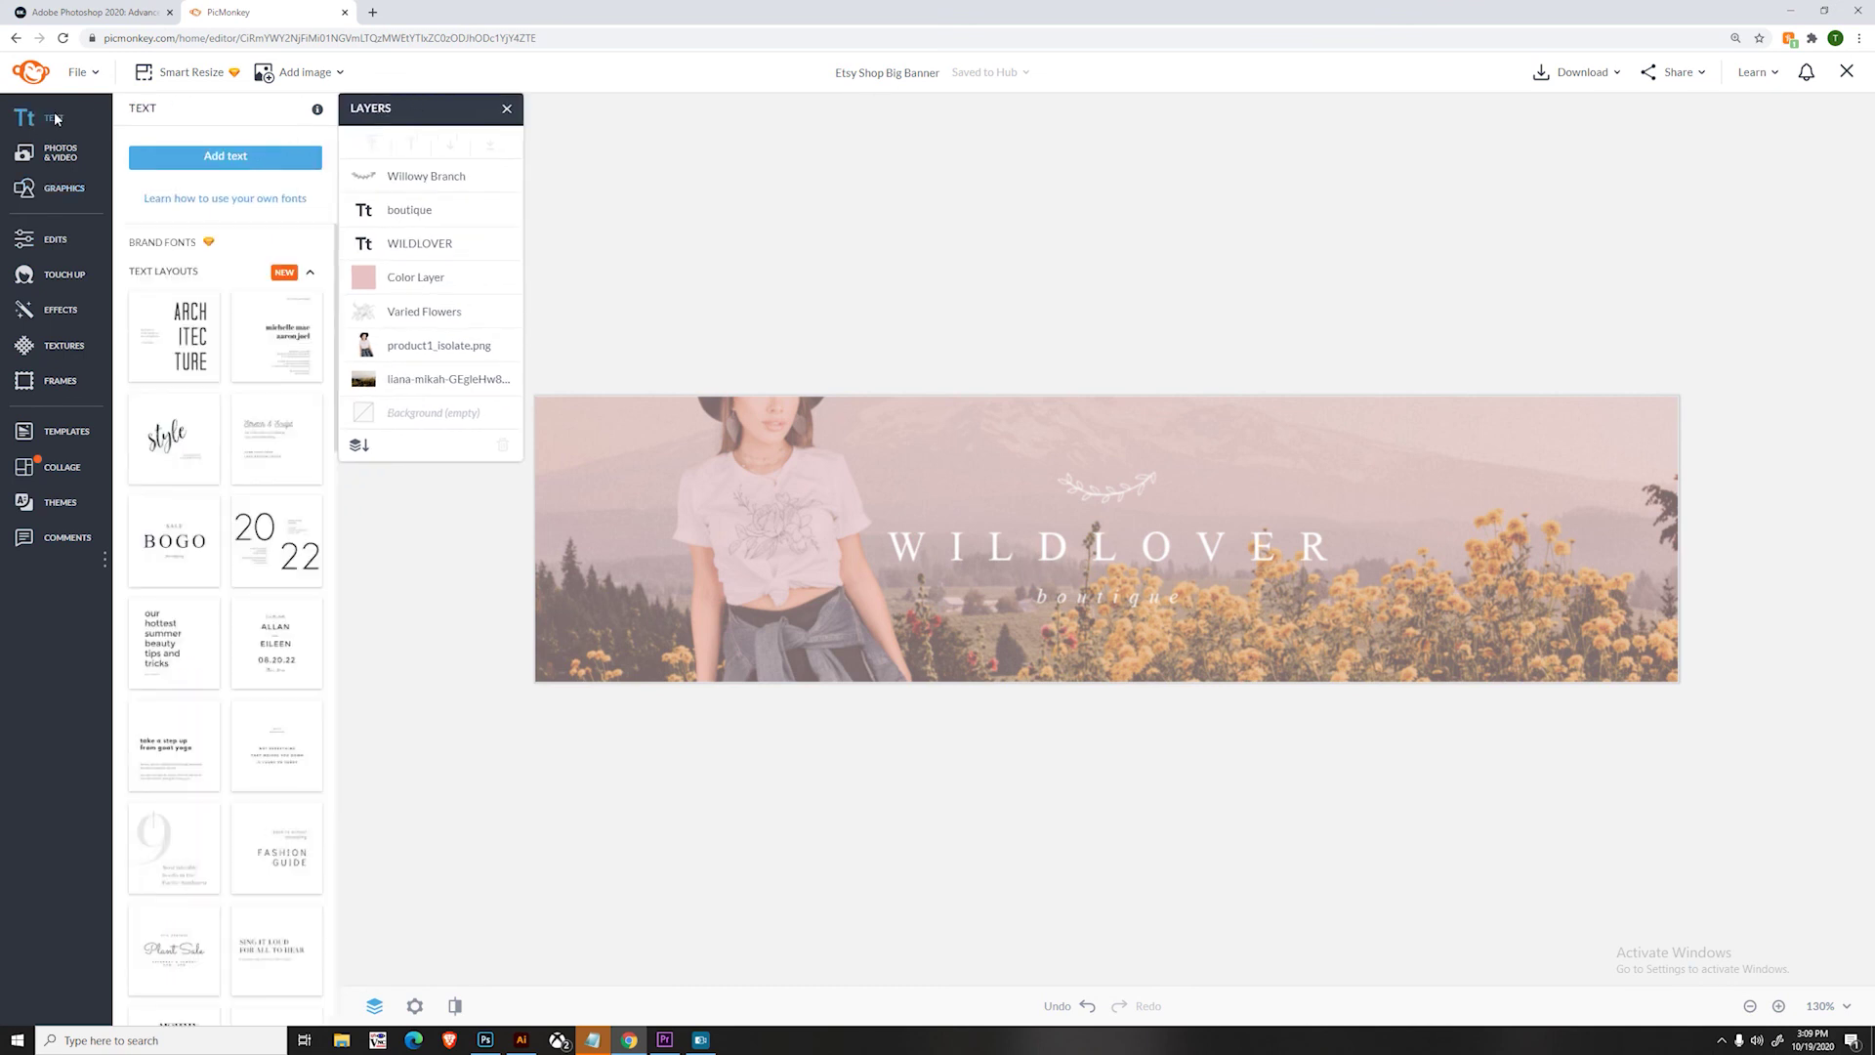
click(186, 549)
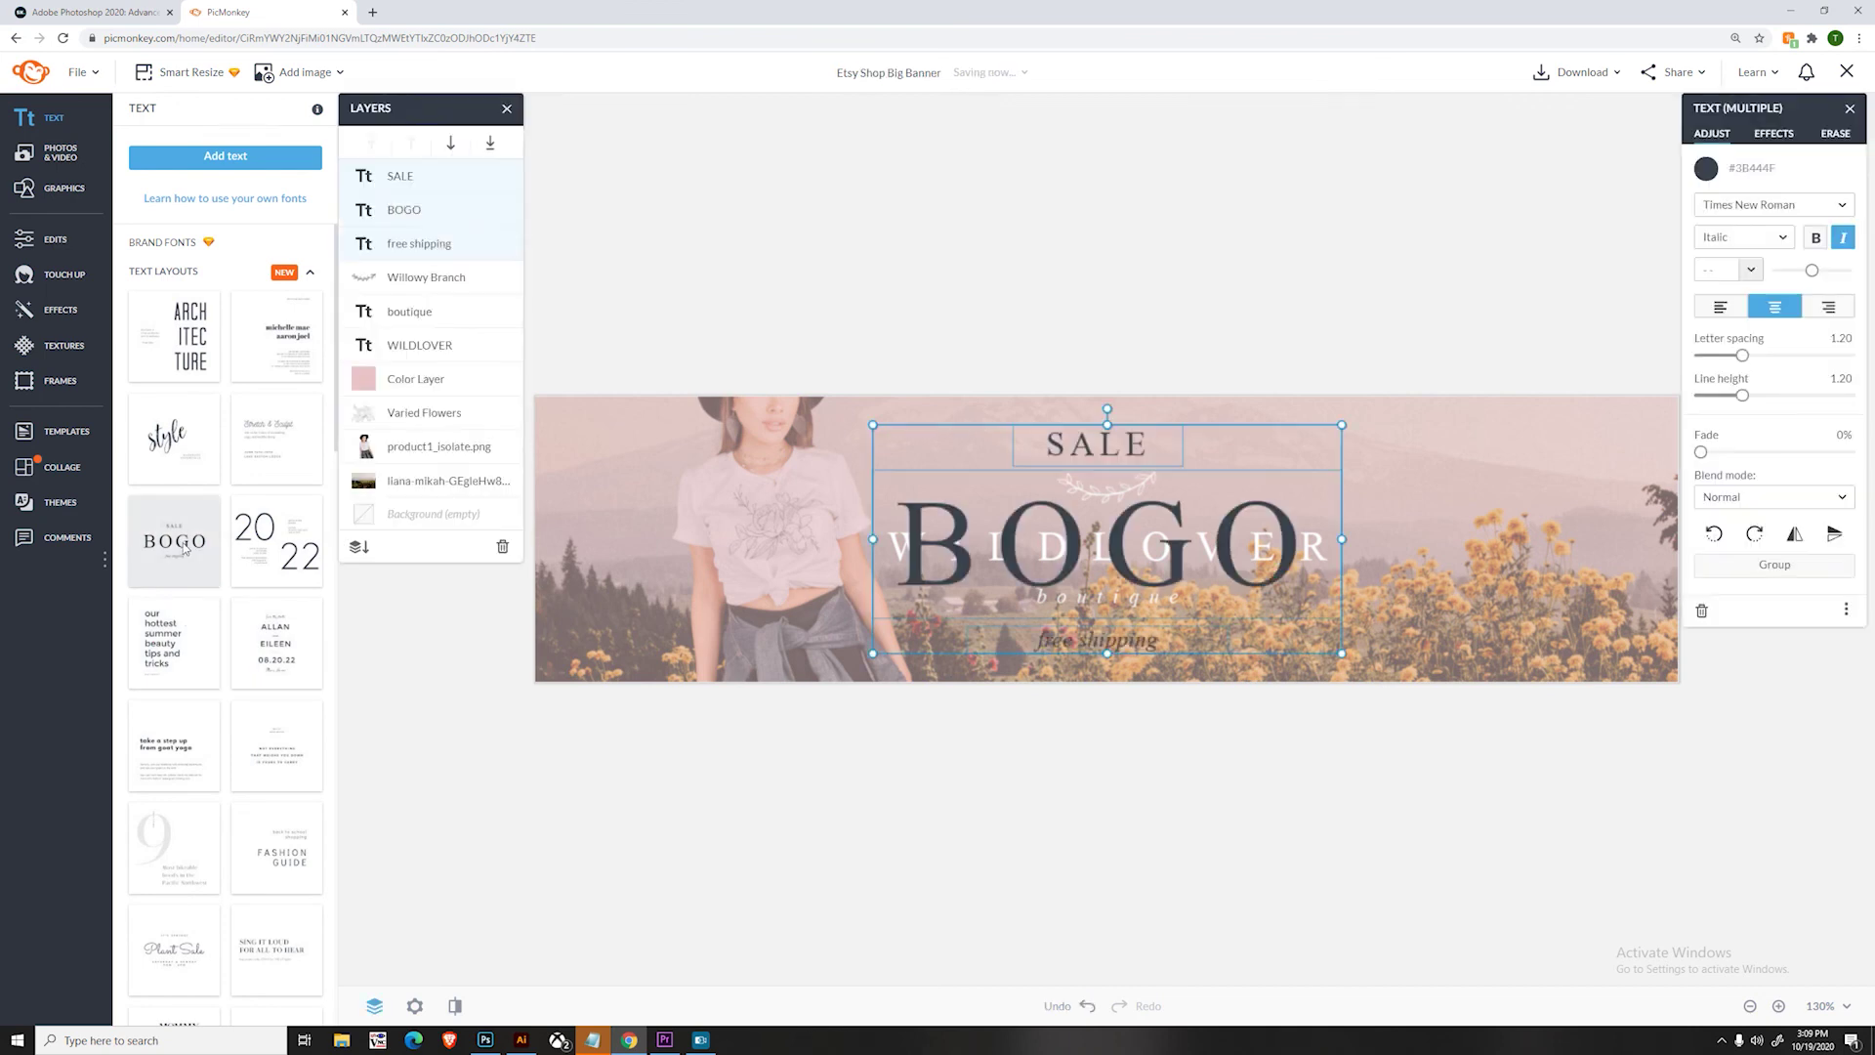
drag(1342, 426, 1057, 539)
drag(997, 601, 1545, 545)
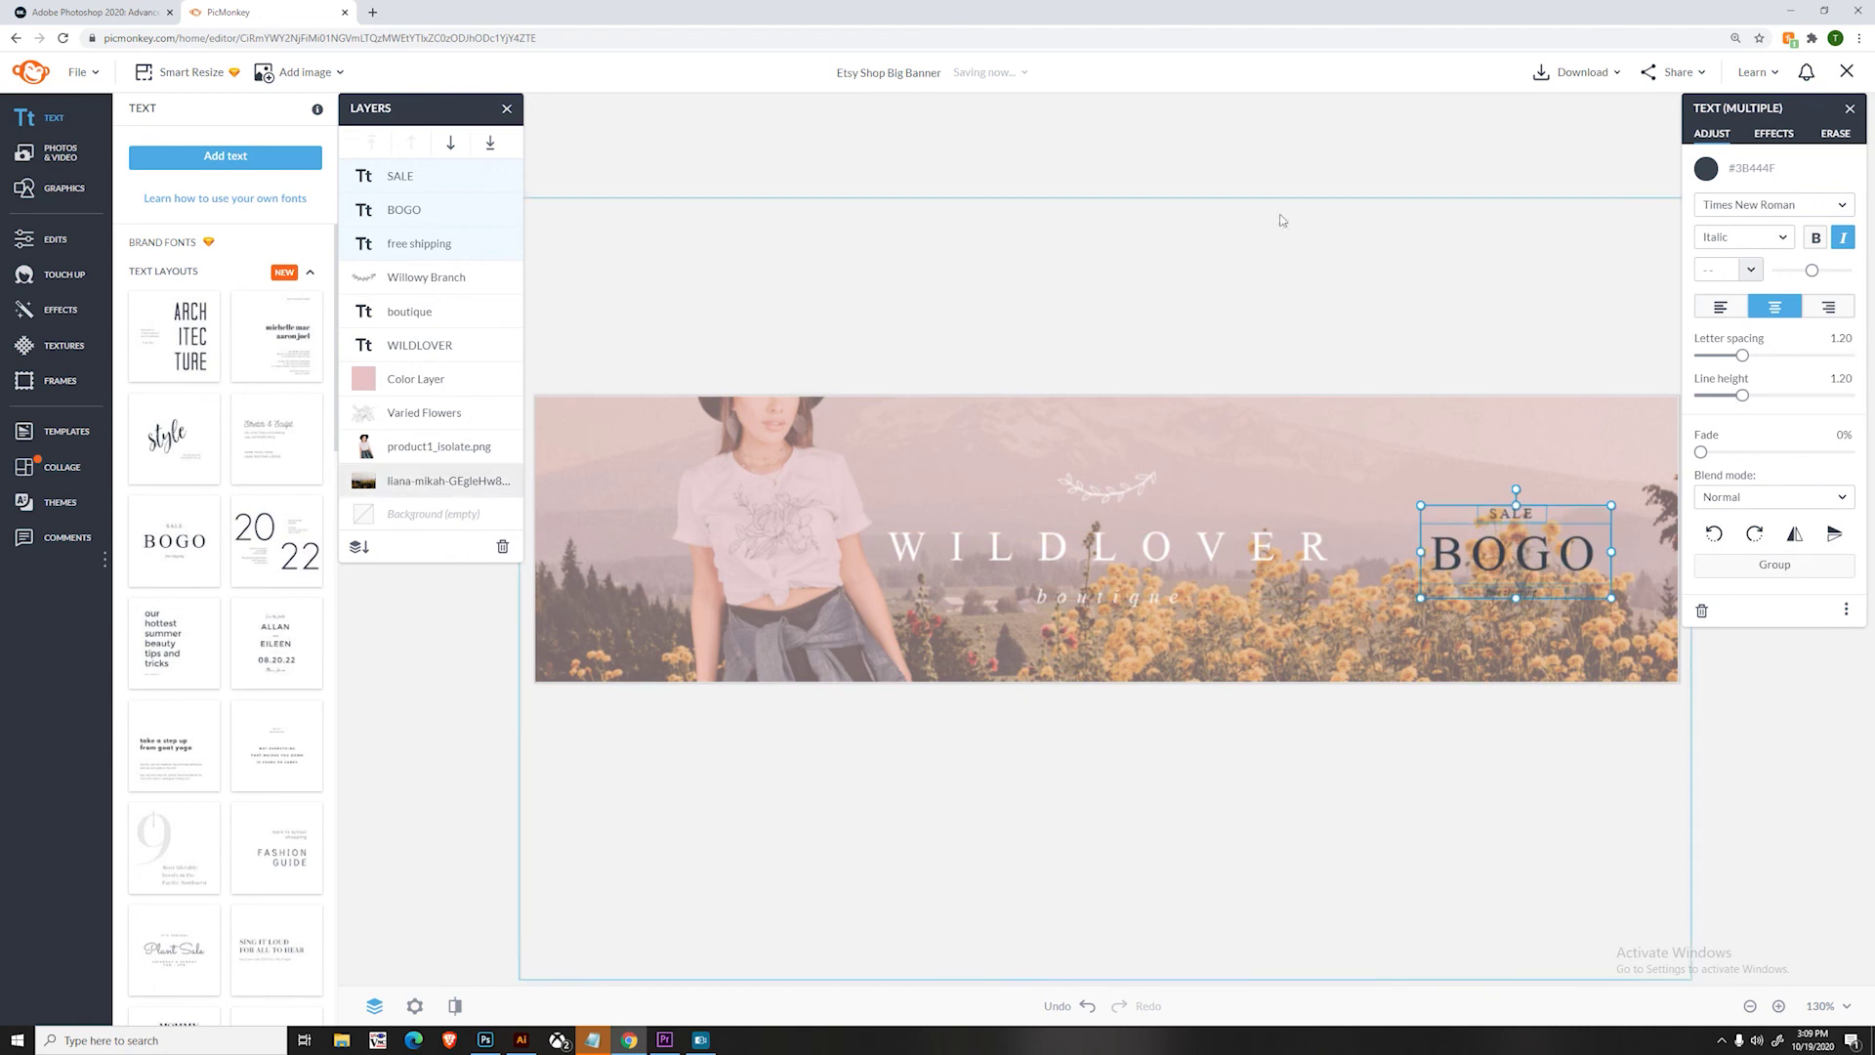
click(1247, 120)
- Recolor the BOGO and SALE texts white (#FFFFFF)
click(1567, 552)
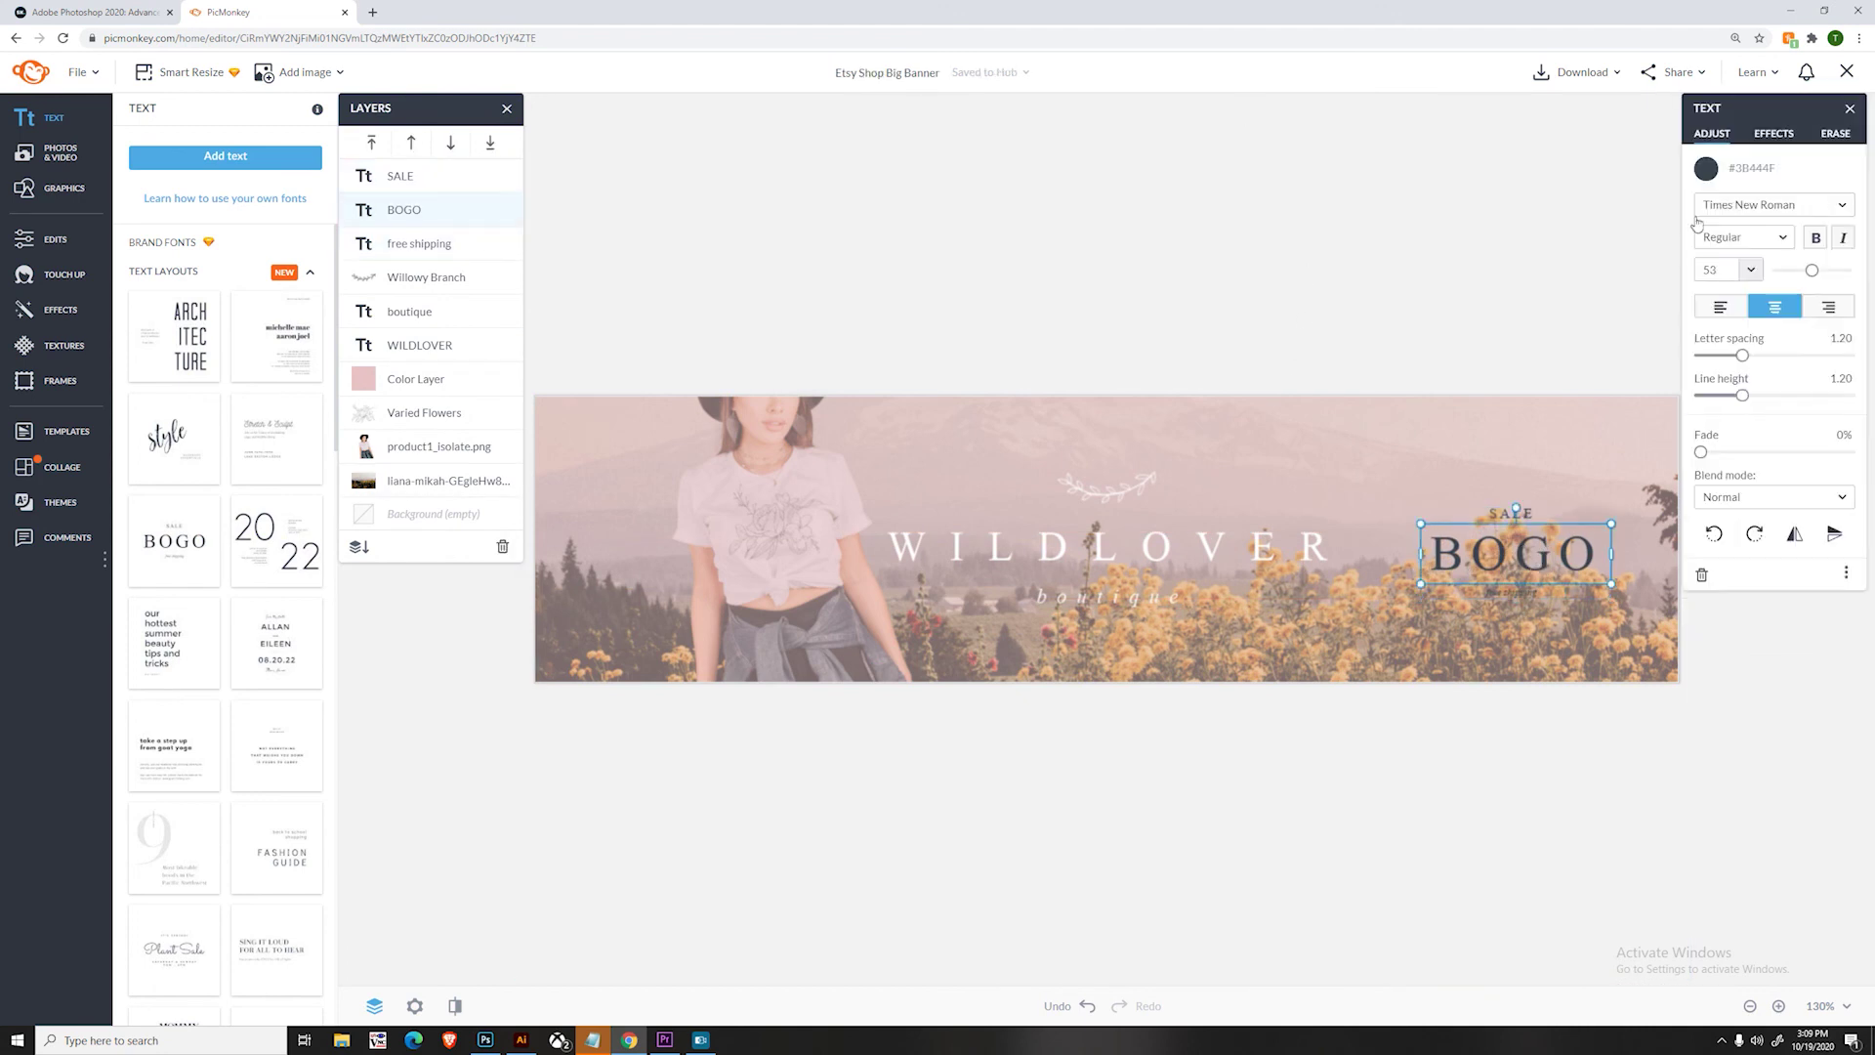
click(1706, 168)
click(1725, 569)
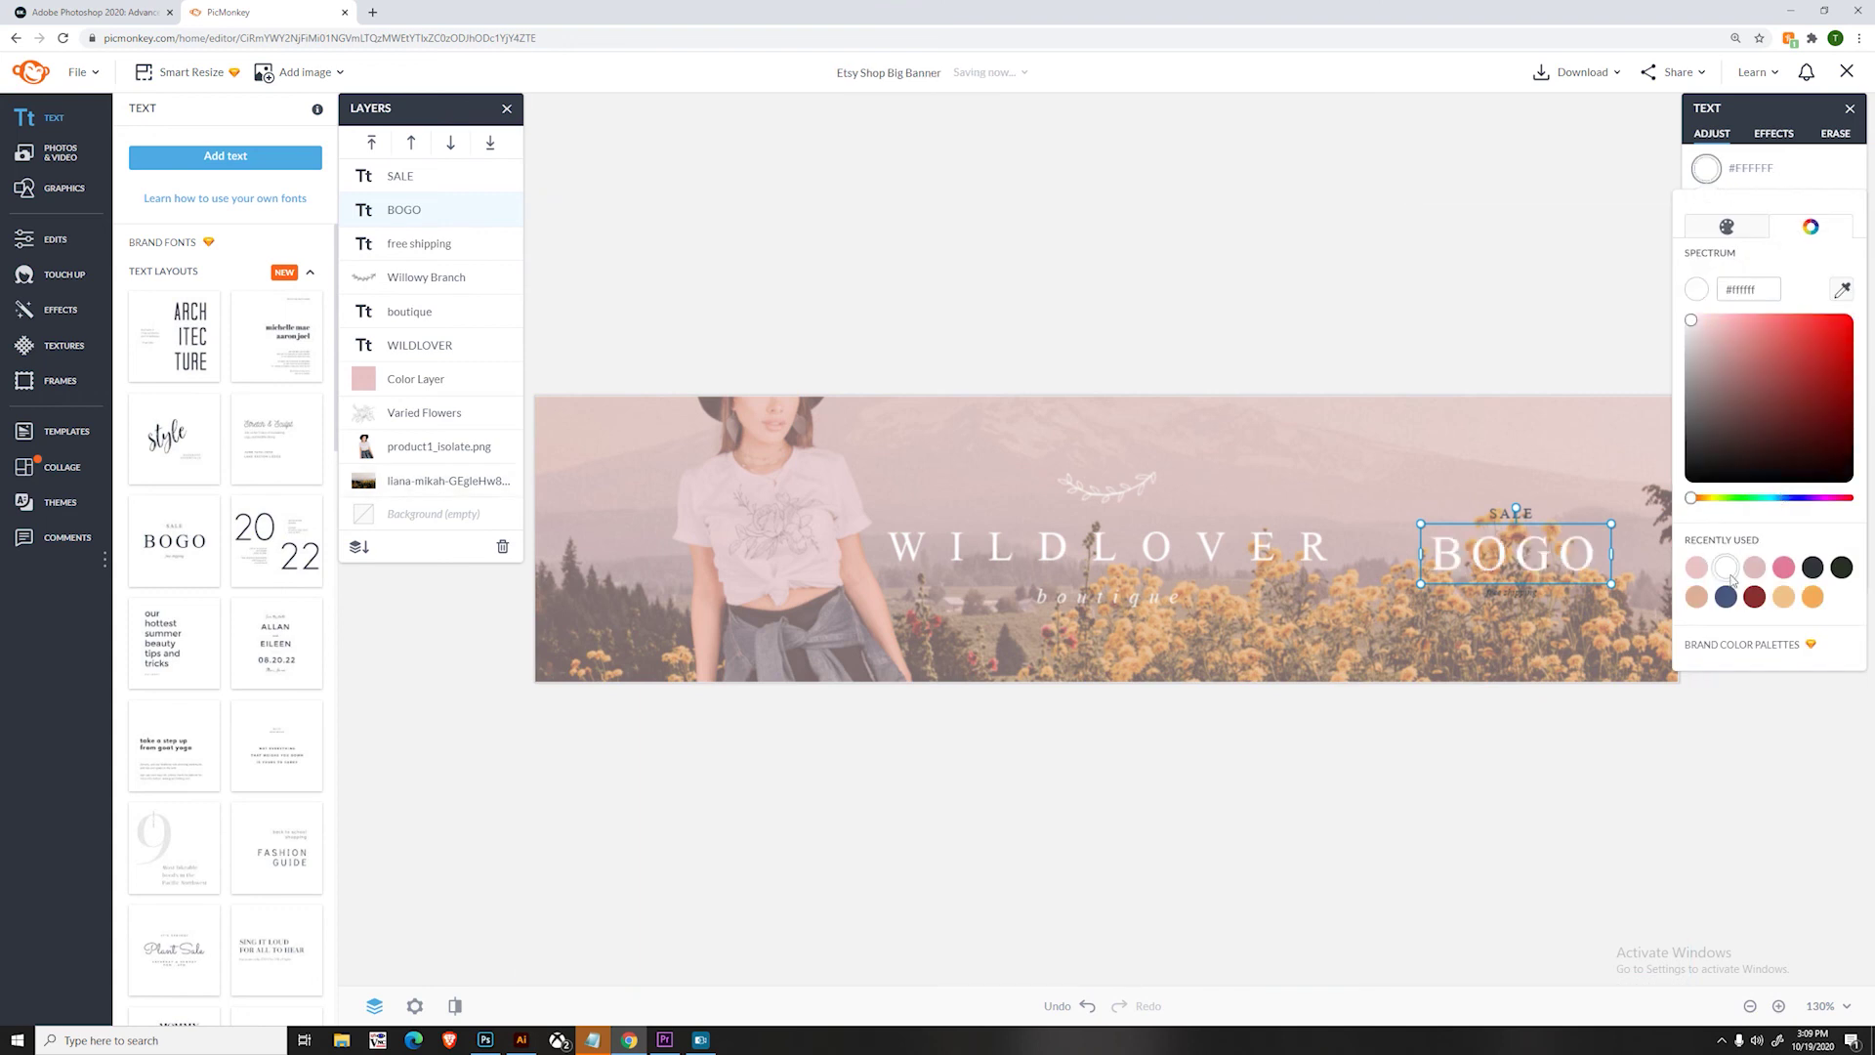
click(1538, 517)
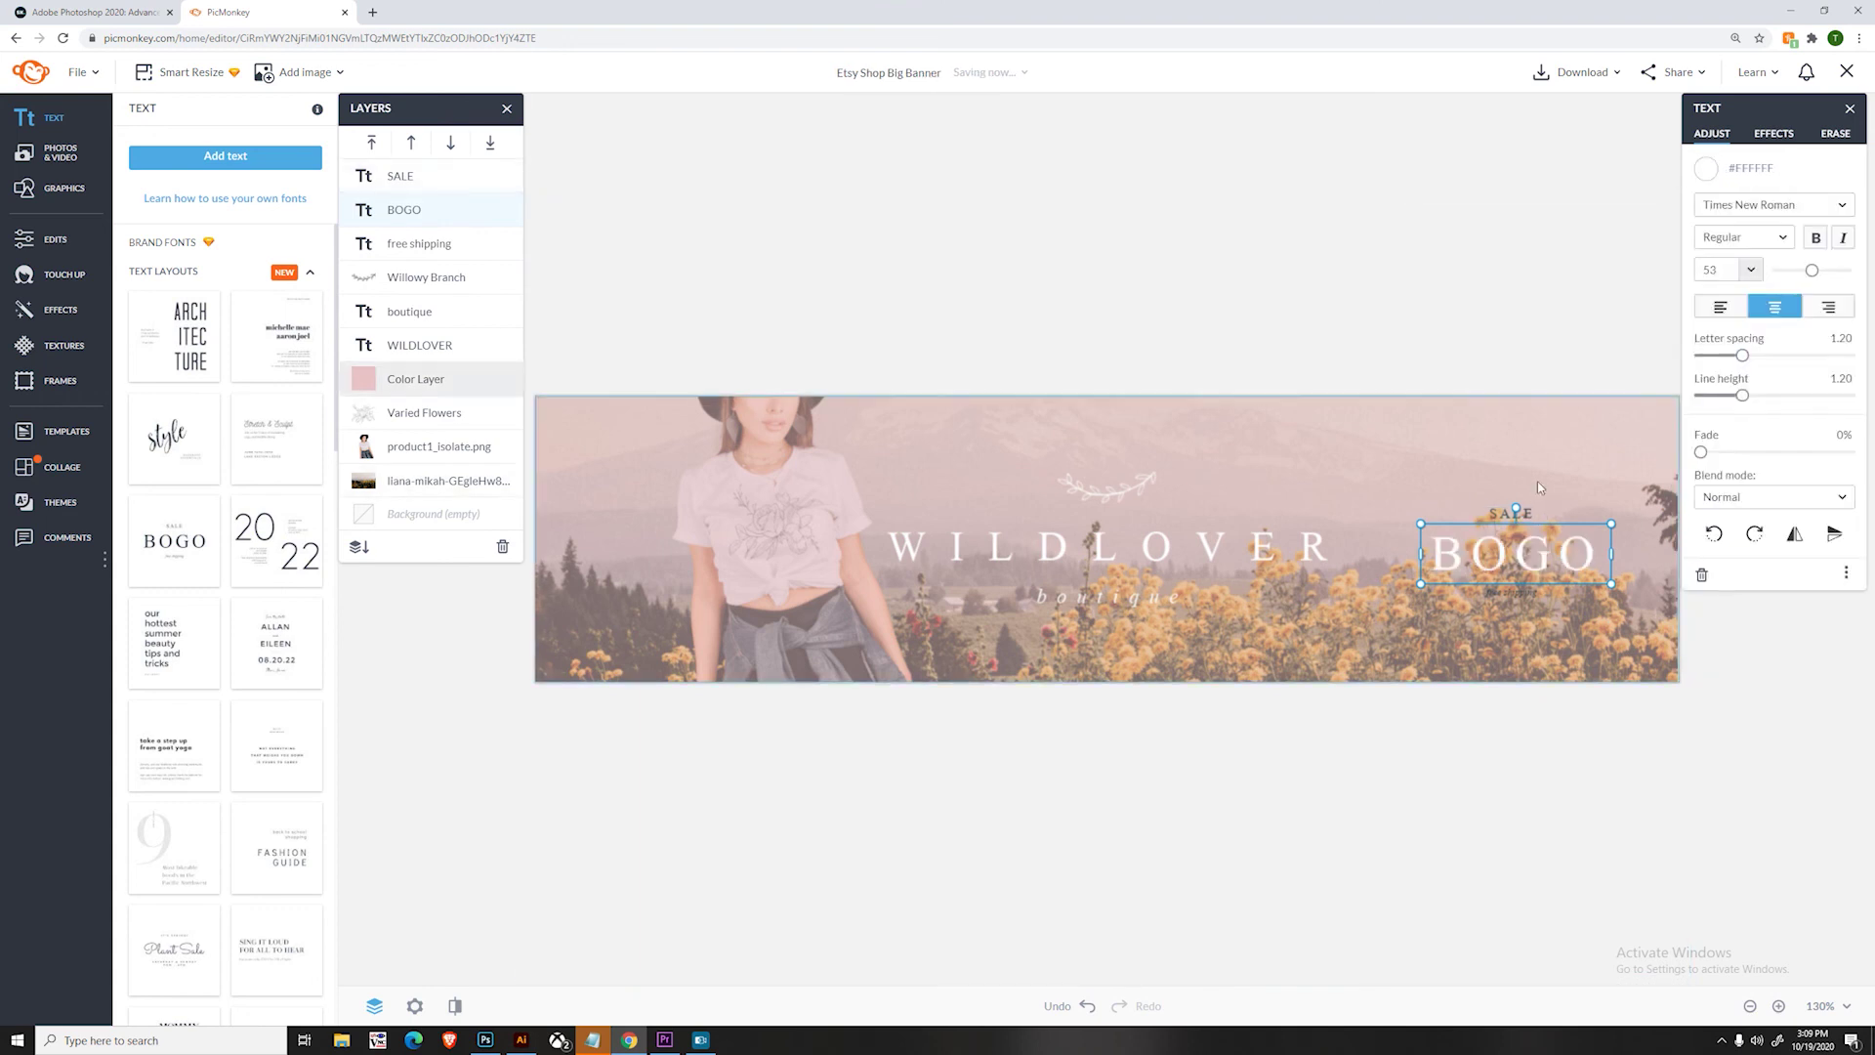
click(1523, 514)
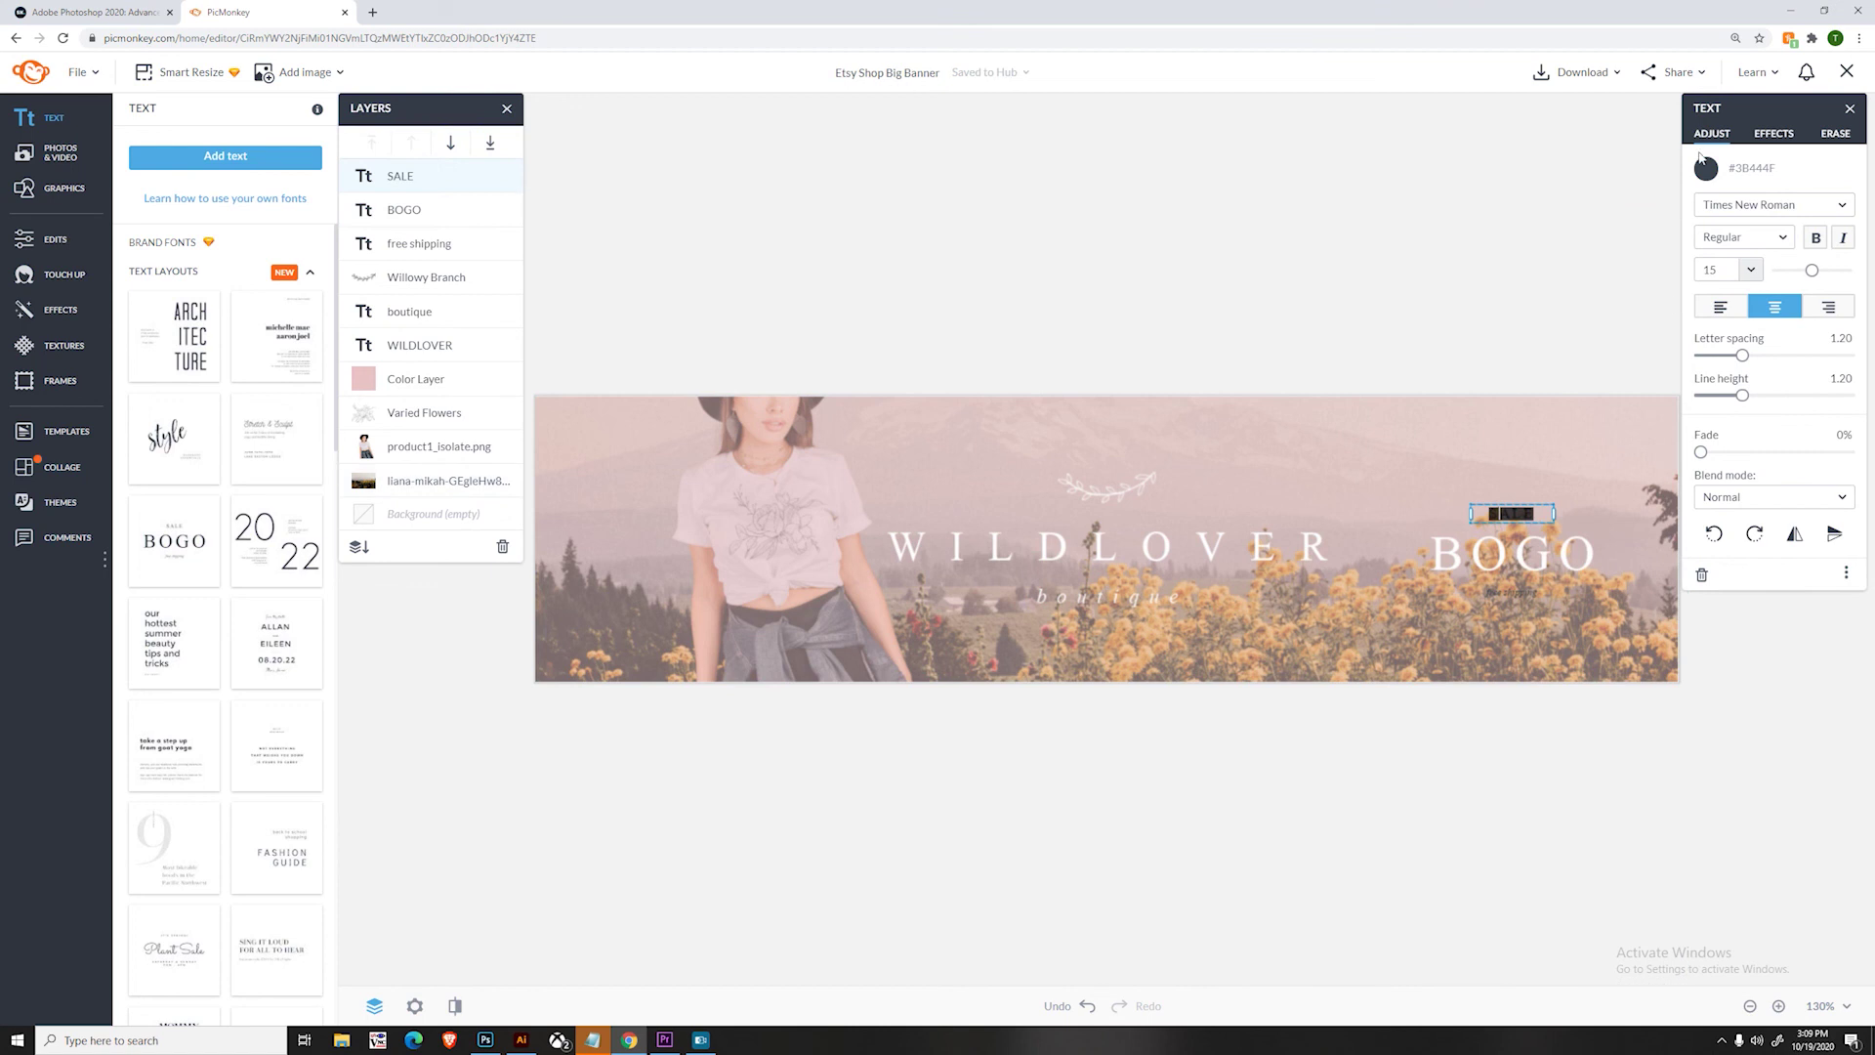
click(1706, 168)
click(1699, 568)
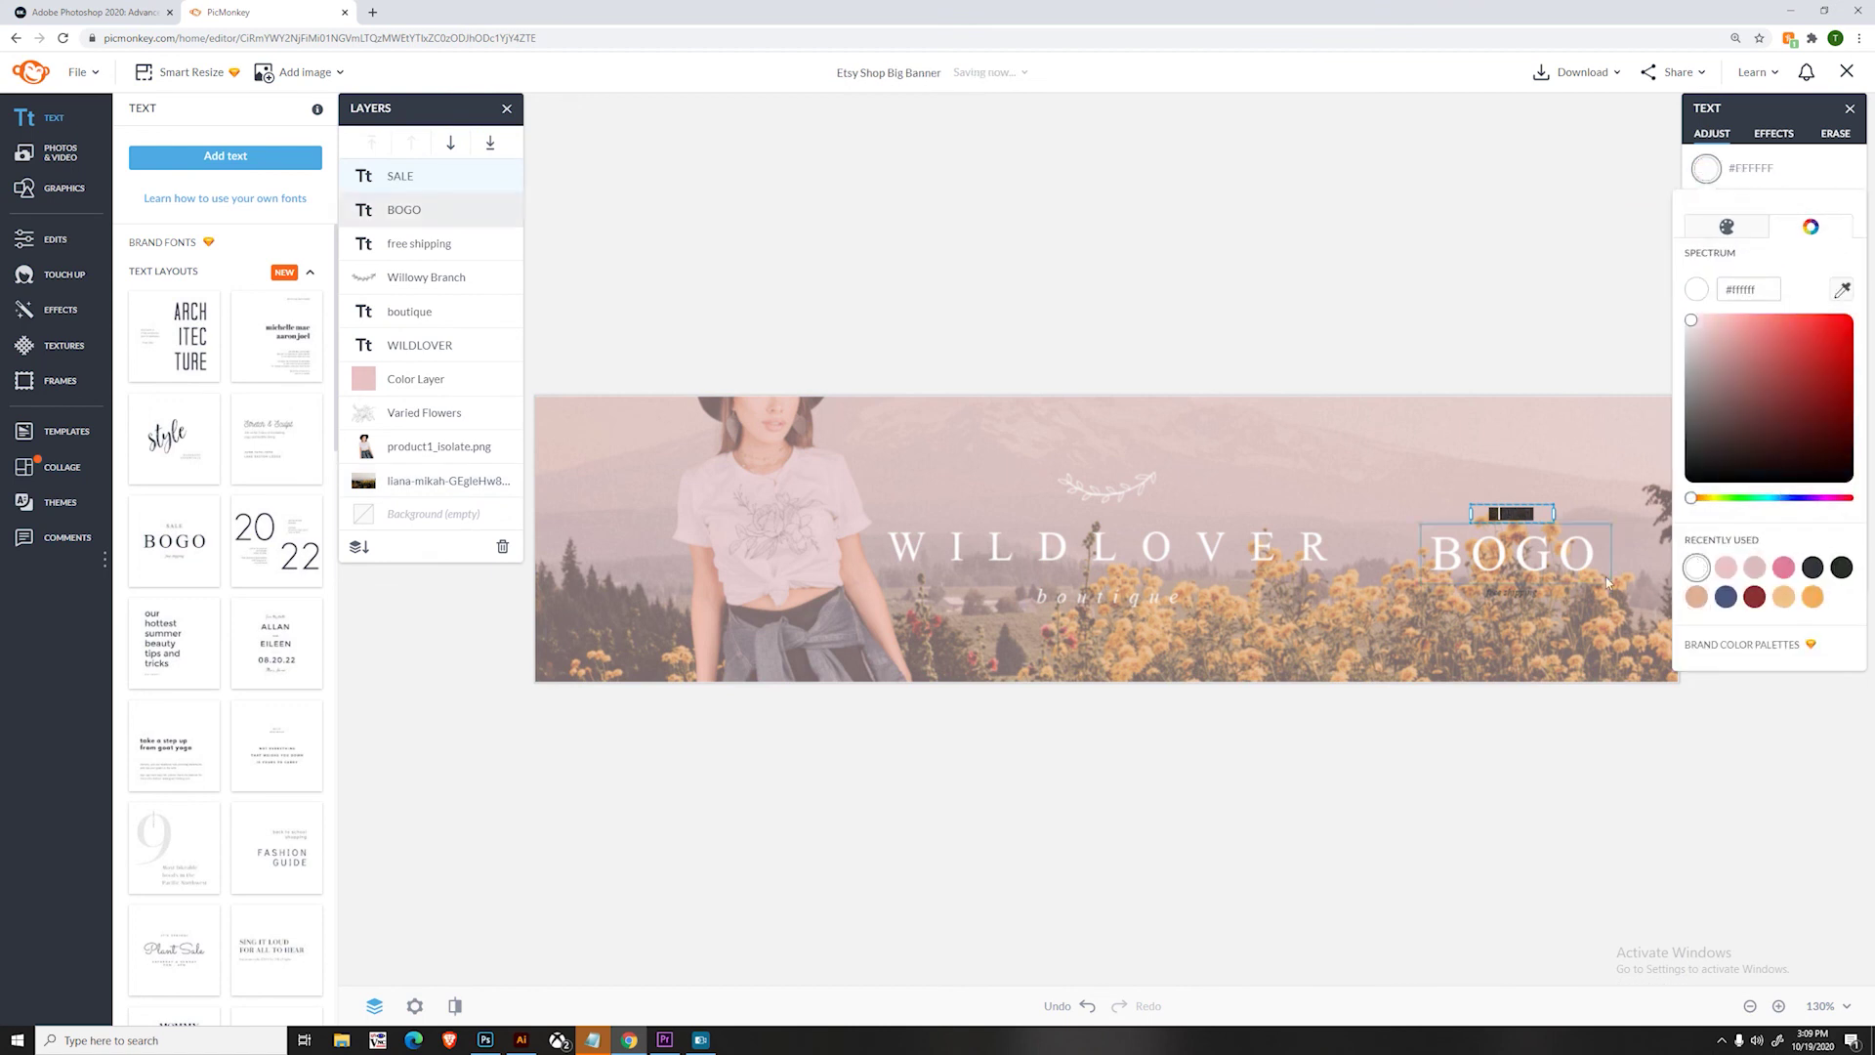
- Recolor the small free shipping text below BOGO white (#FFFFFF)
click(1514, 590)
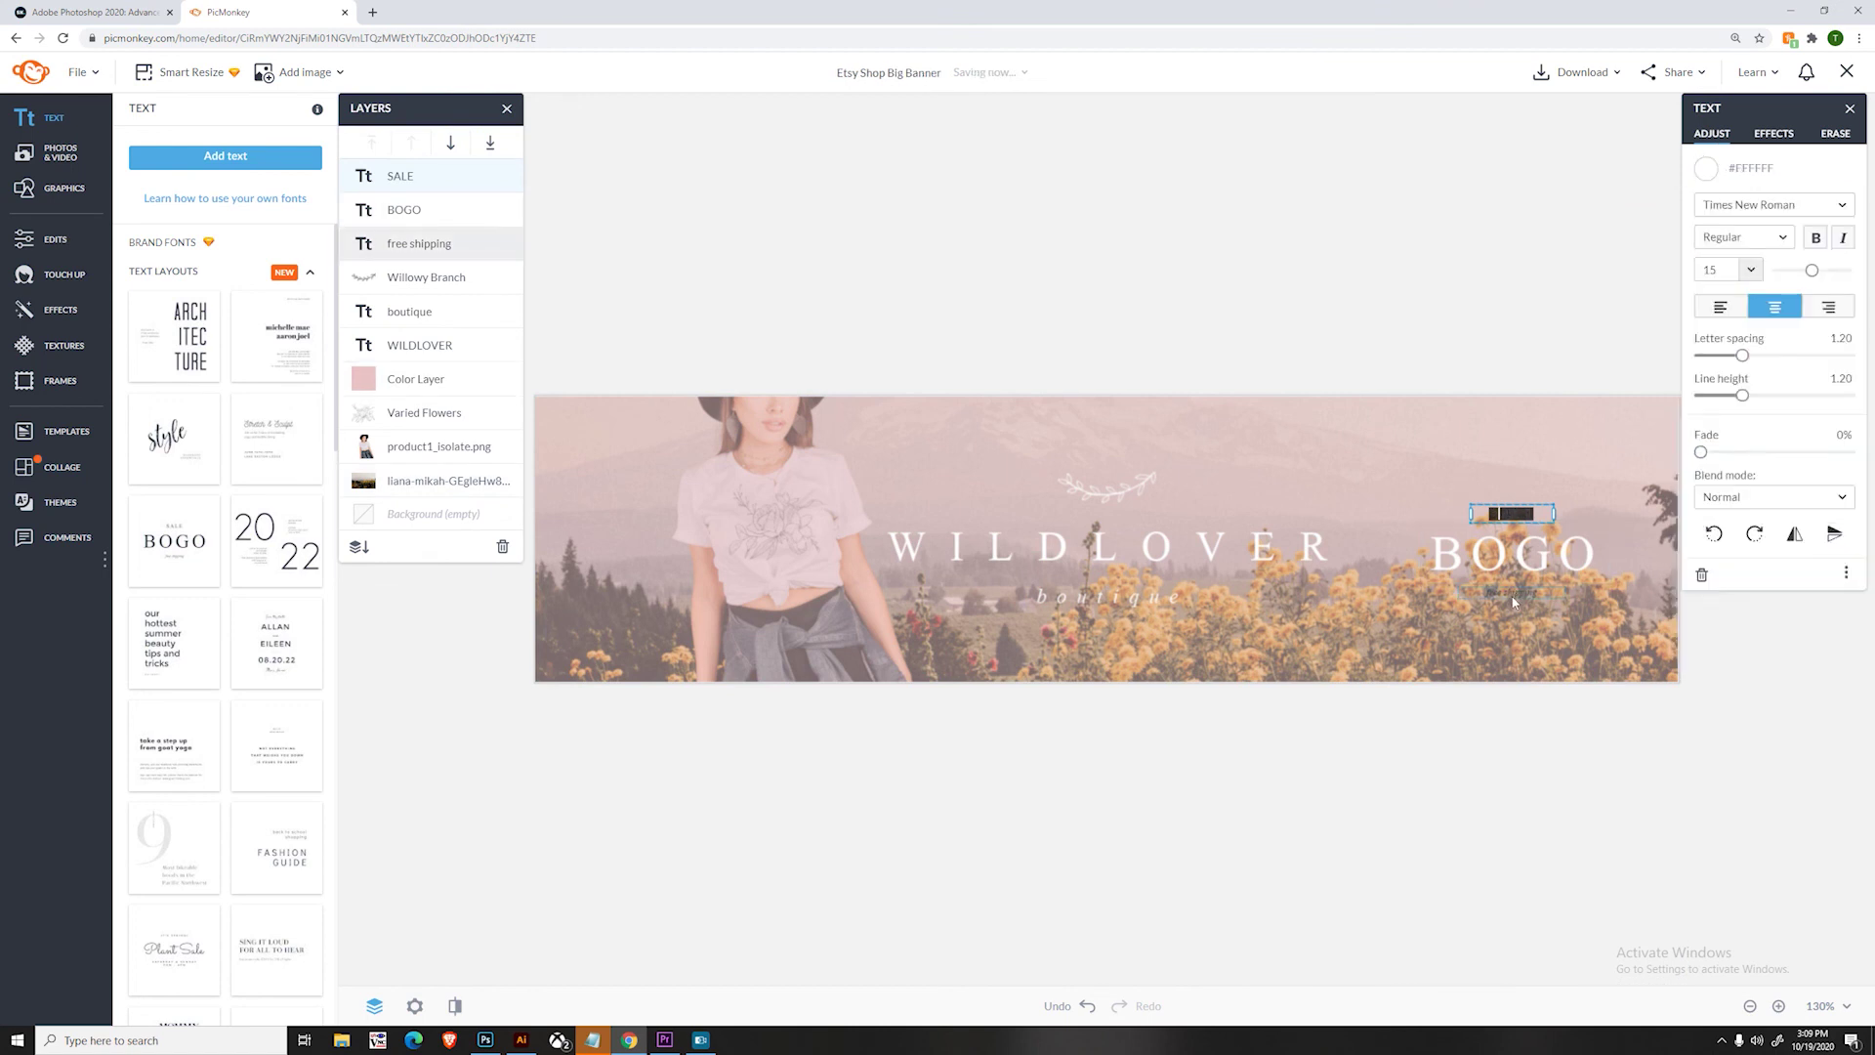
click(1511, 589)
click(1705, 169)
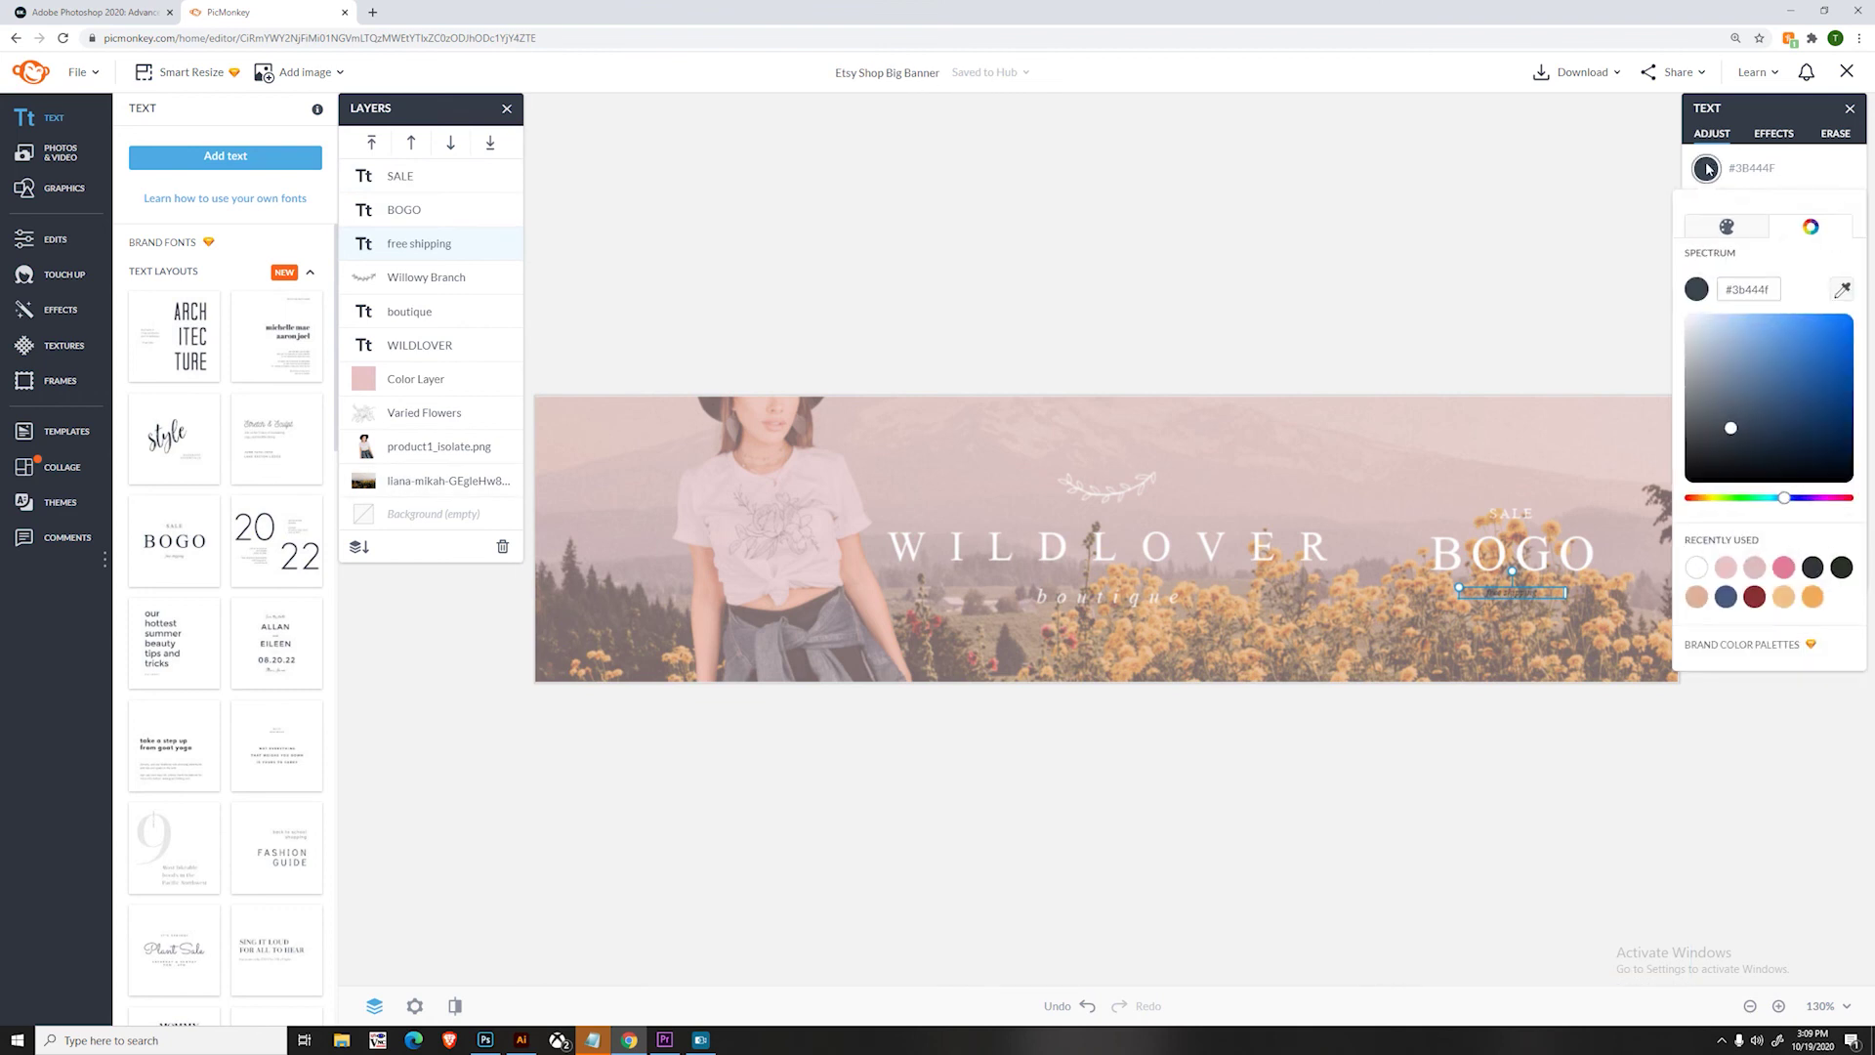
click(1696, 567)
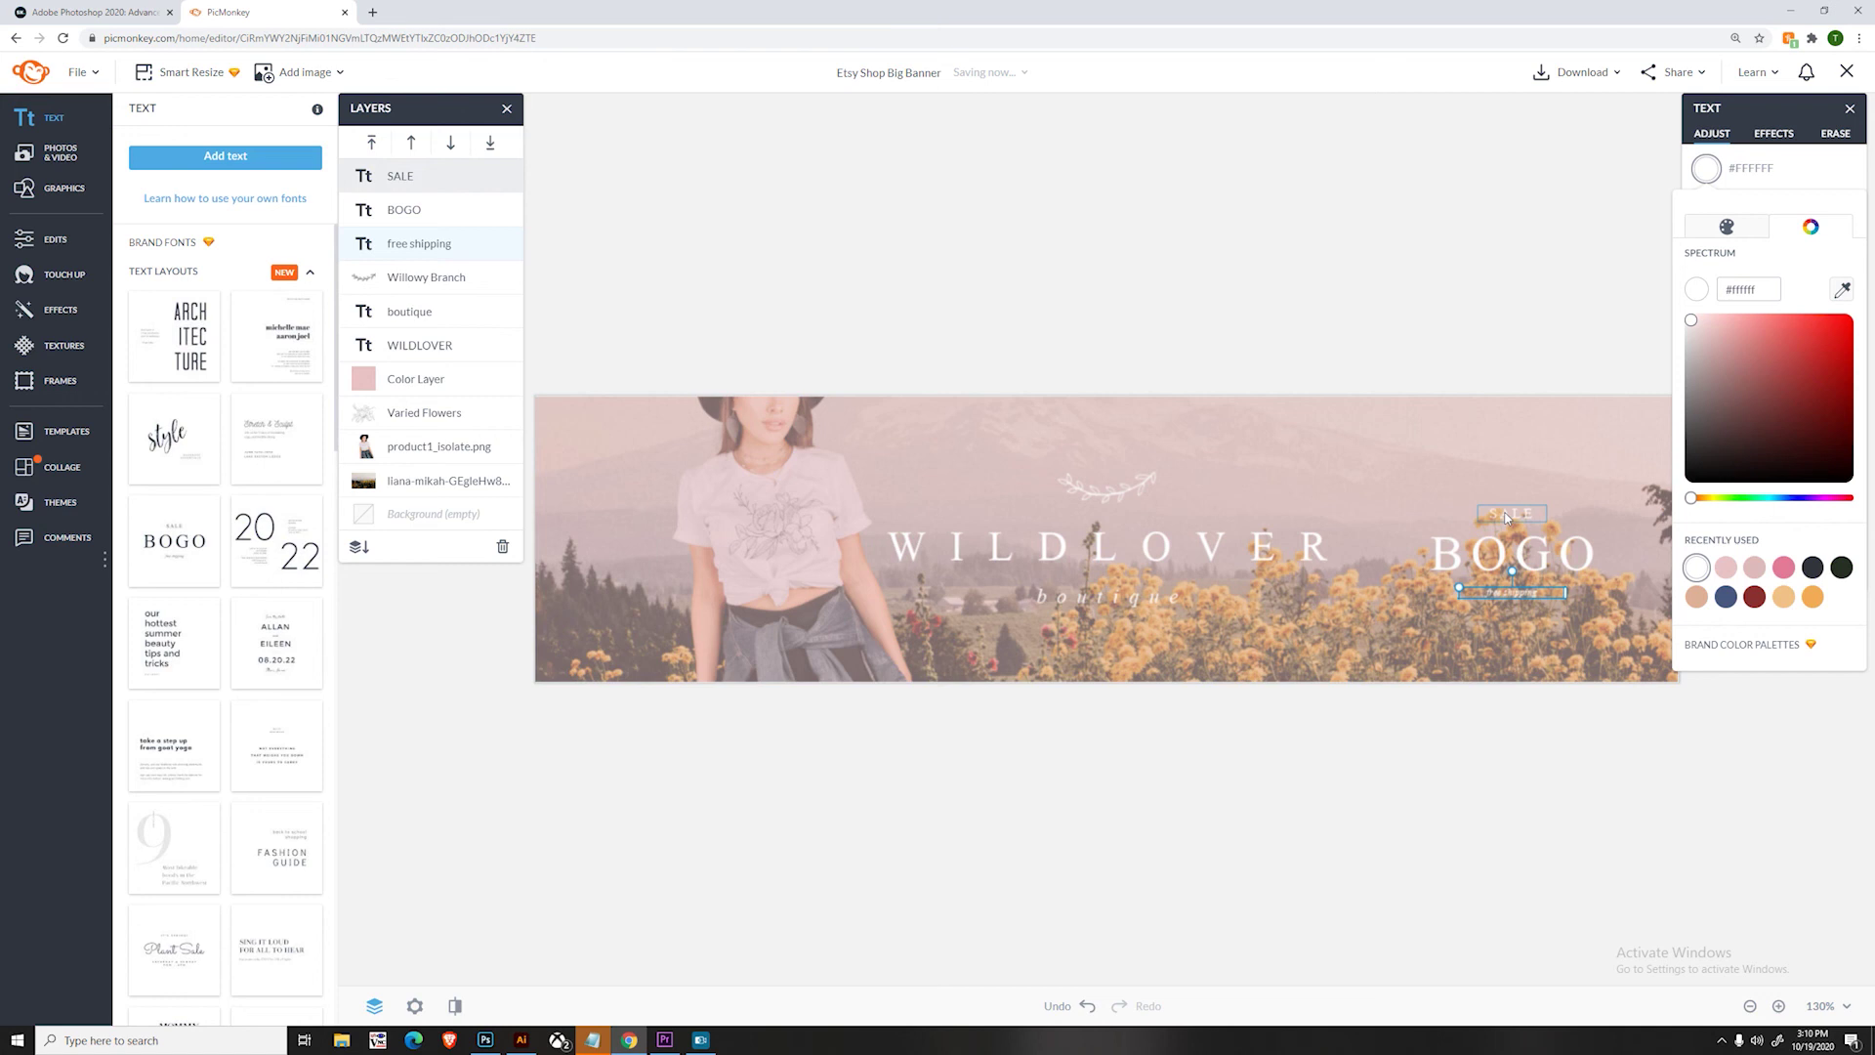
click(1469, 146)
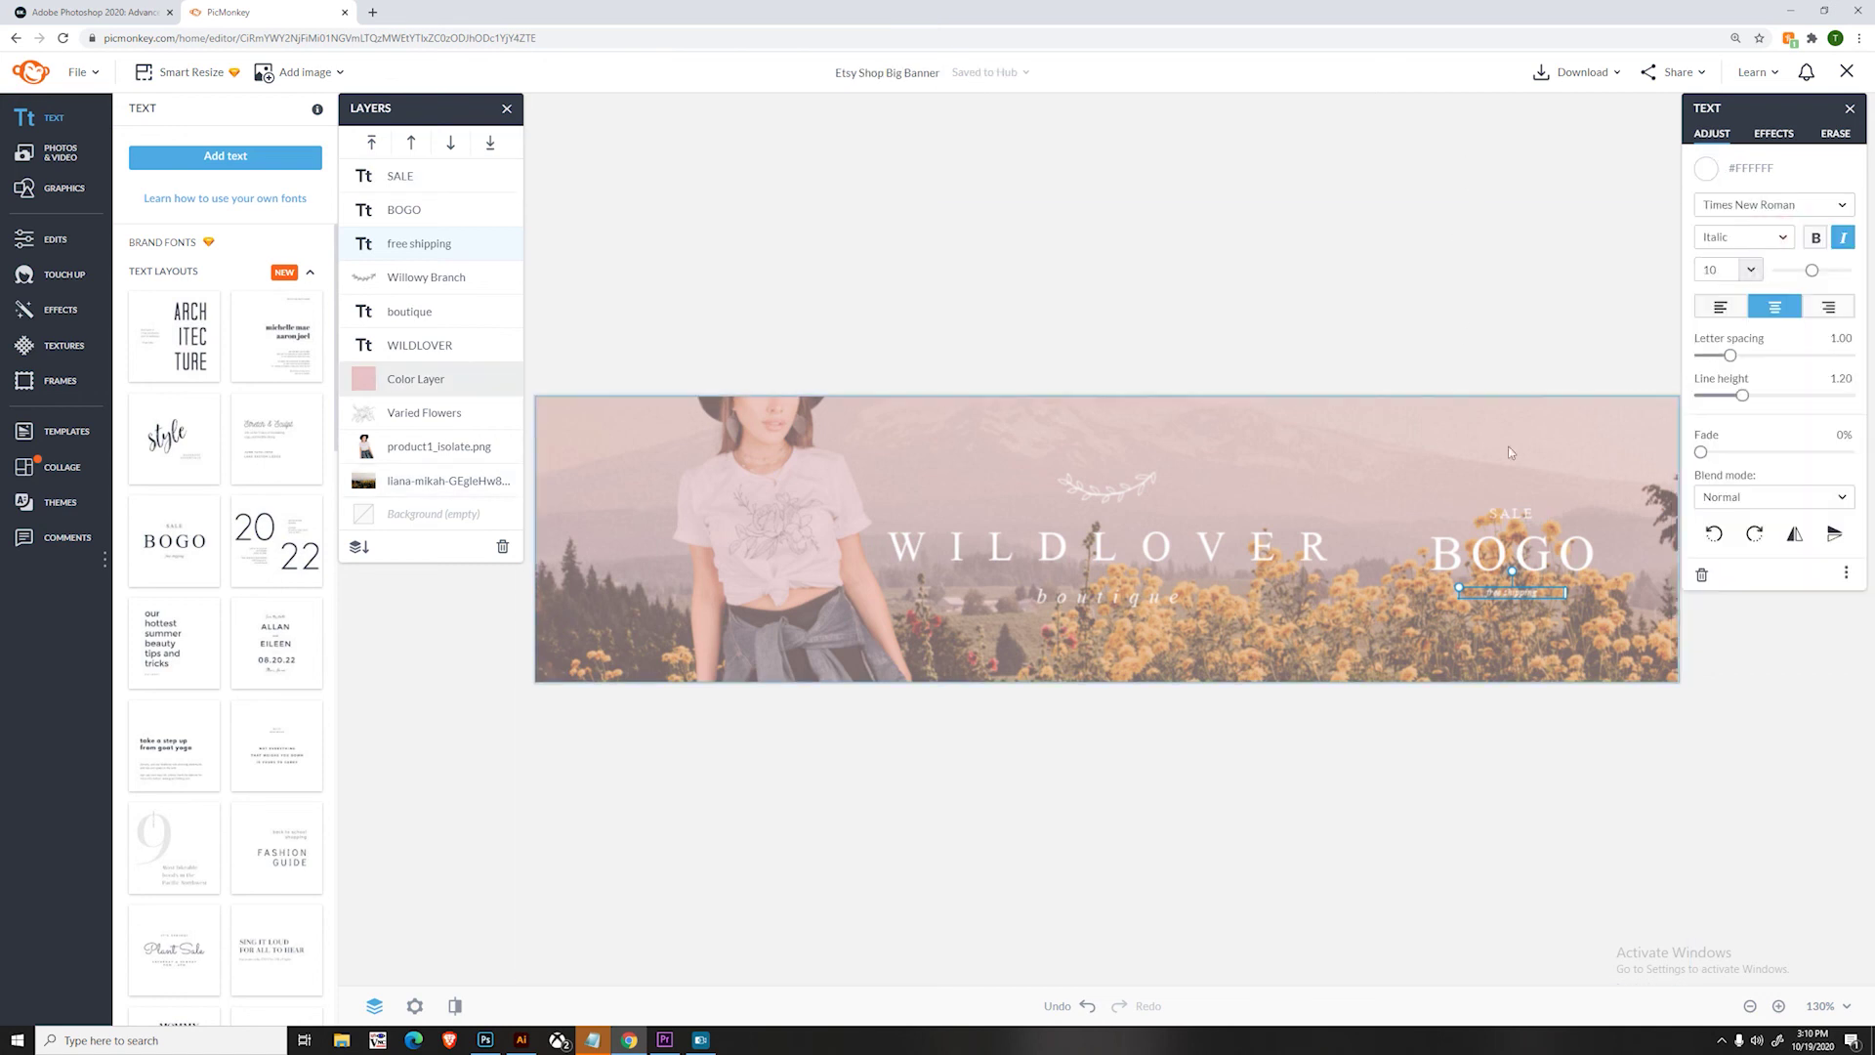
- Select the SALE, BOGO and free shipping layers together and enlarge them slightly
click(1525, 517)
shift+click(1517, 572)
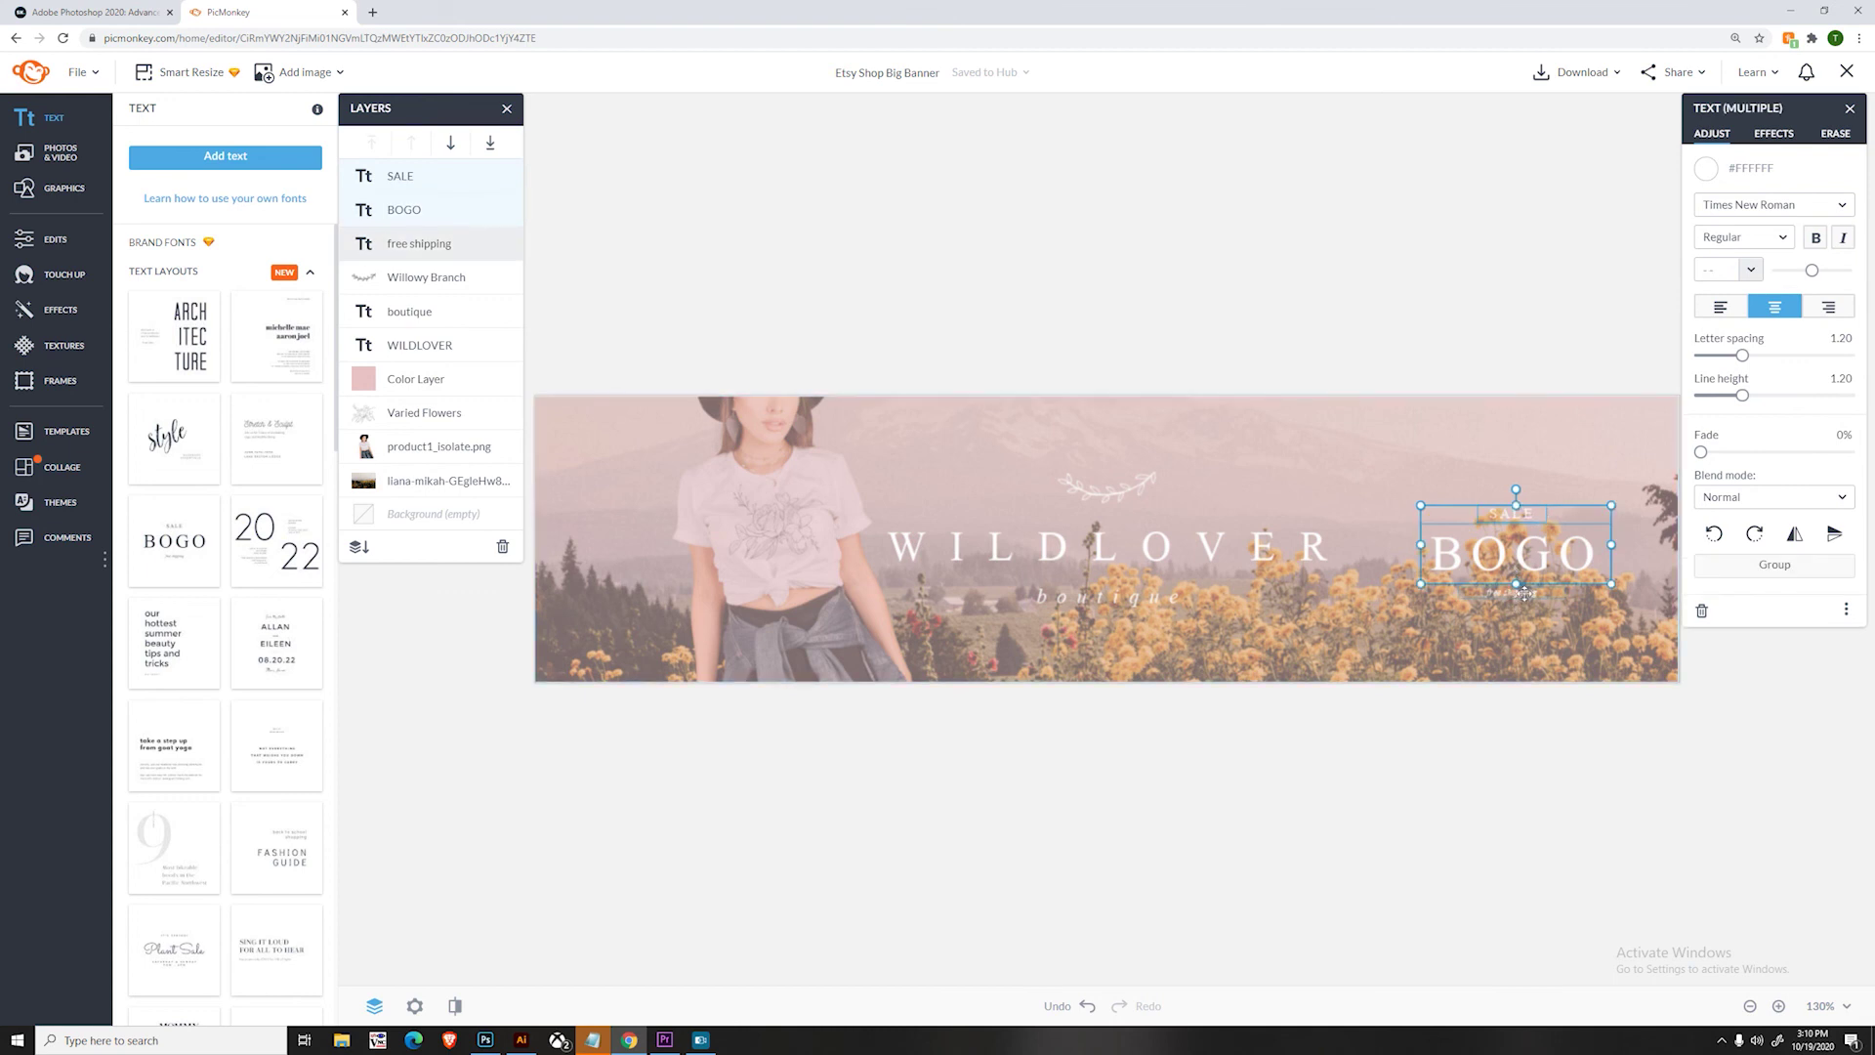
shift+click(1532, 595)
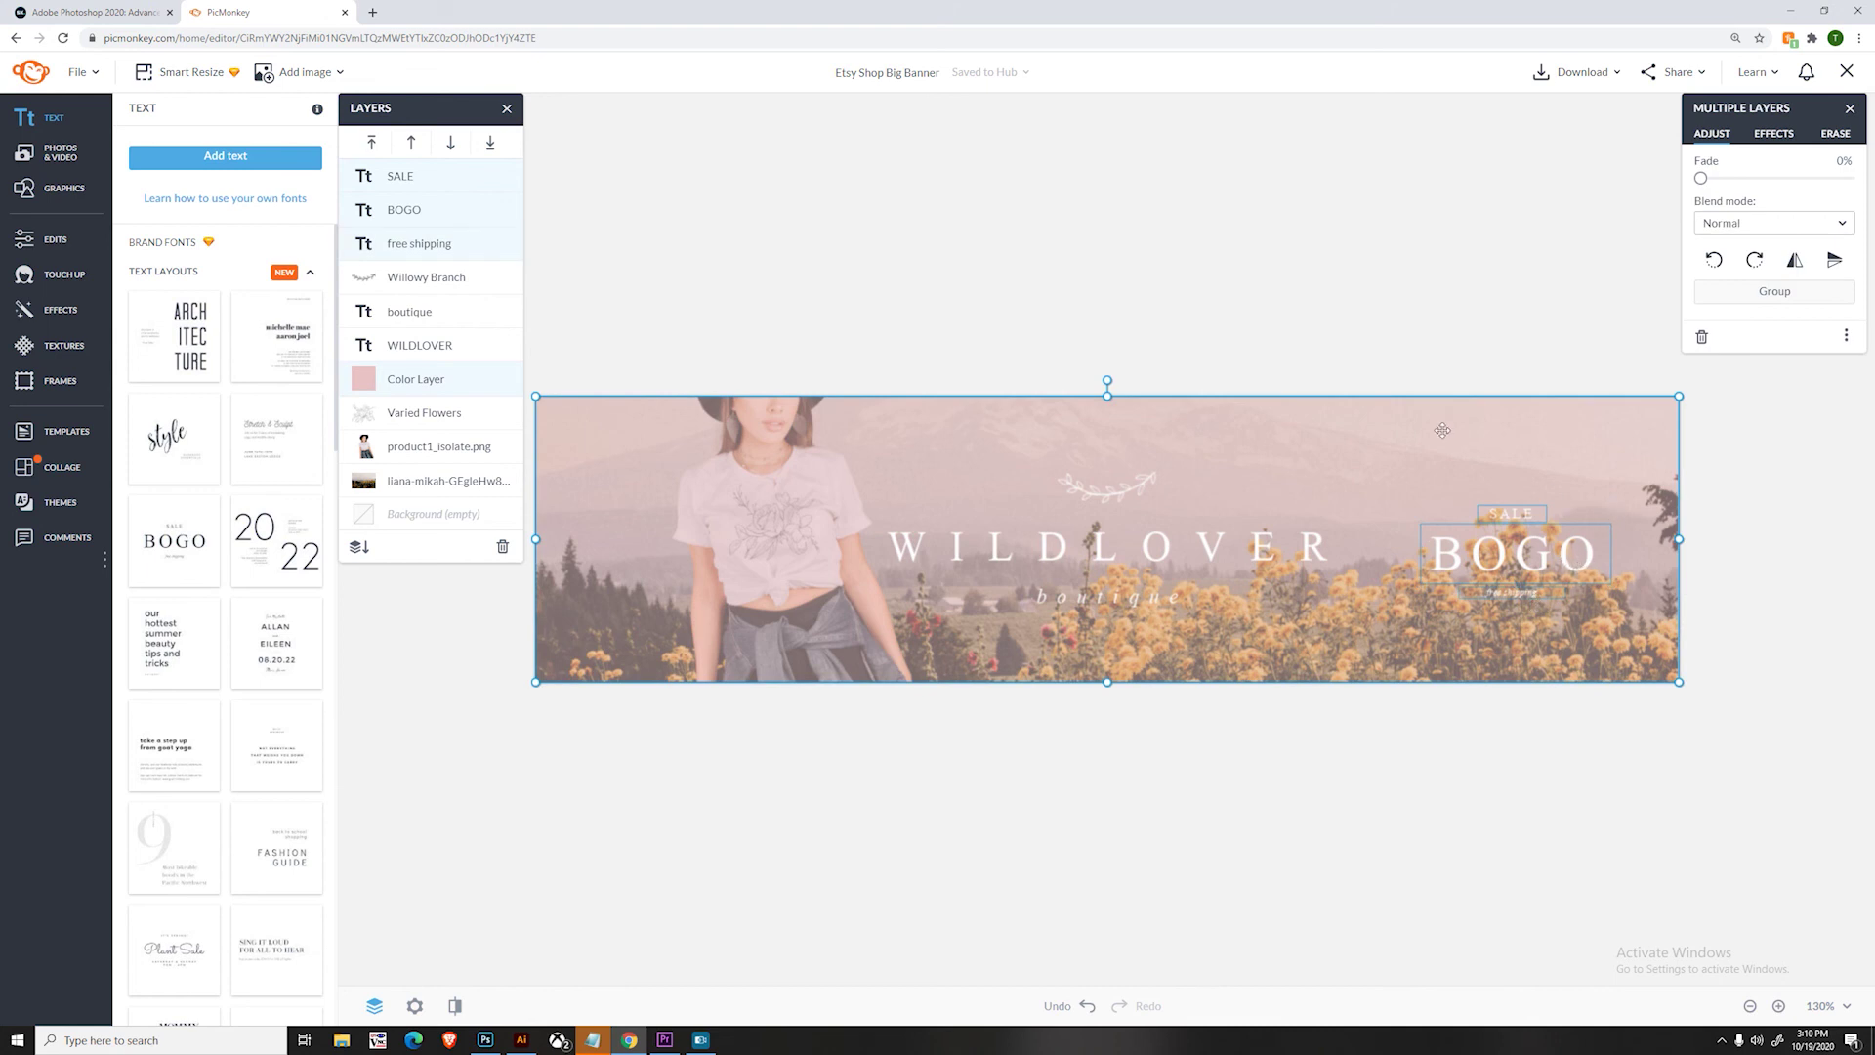
click(470, 184)
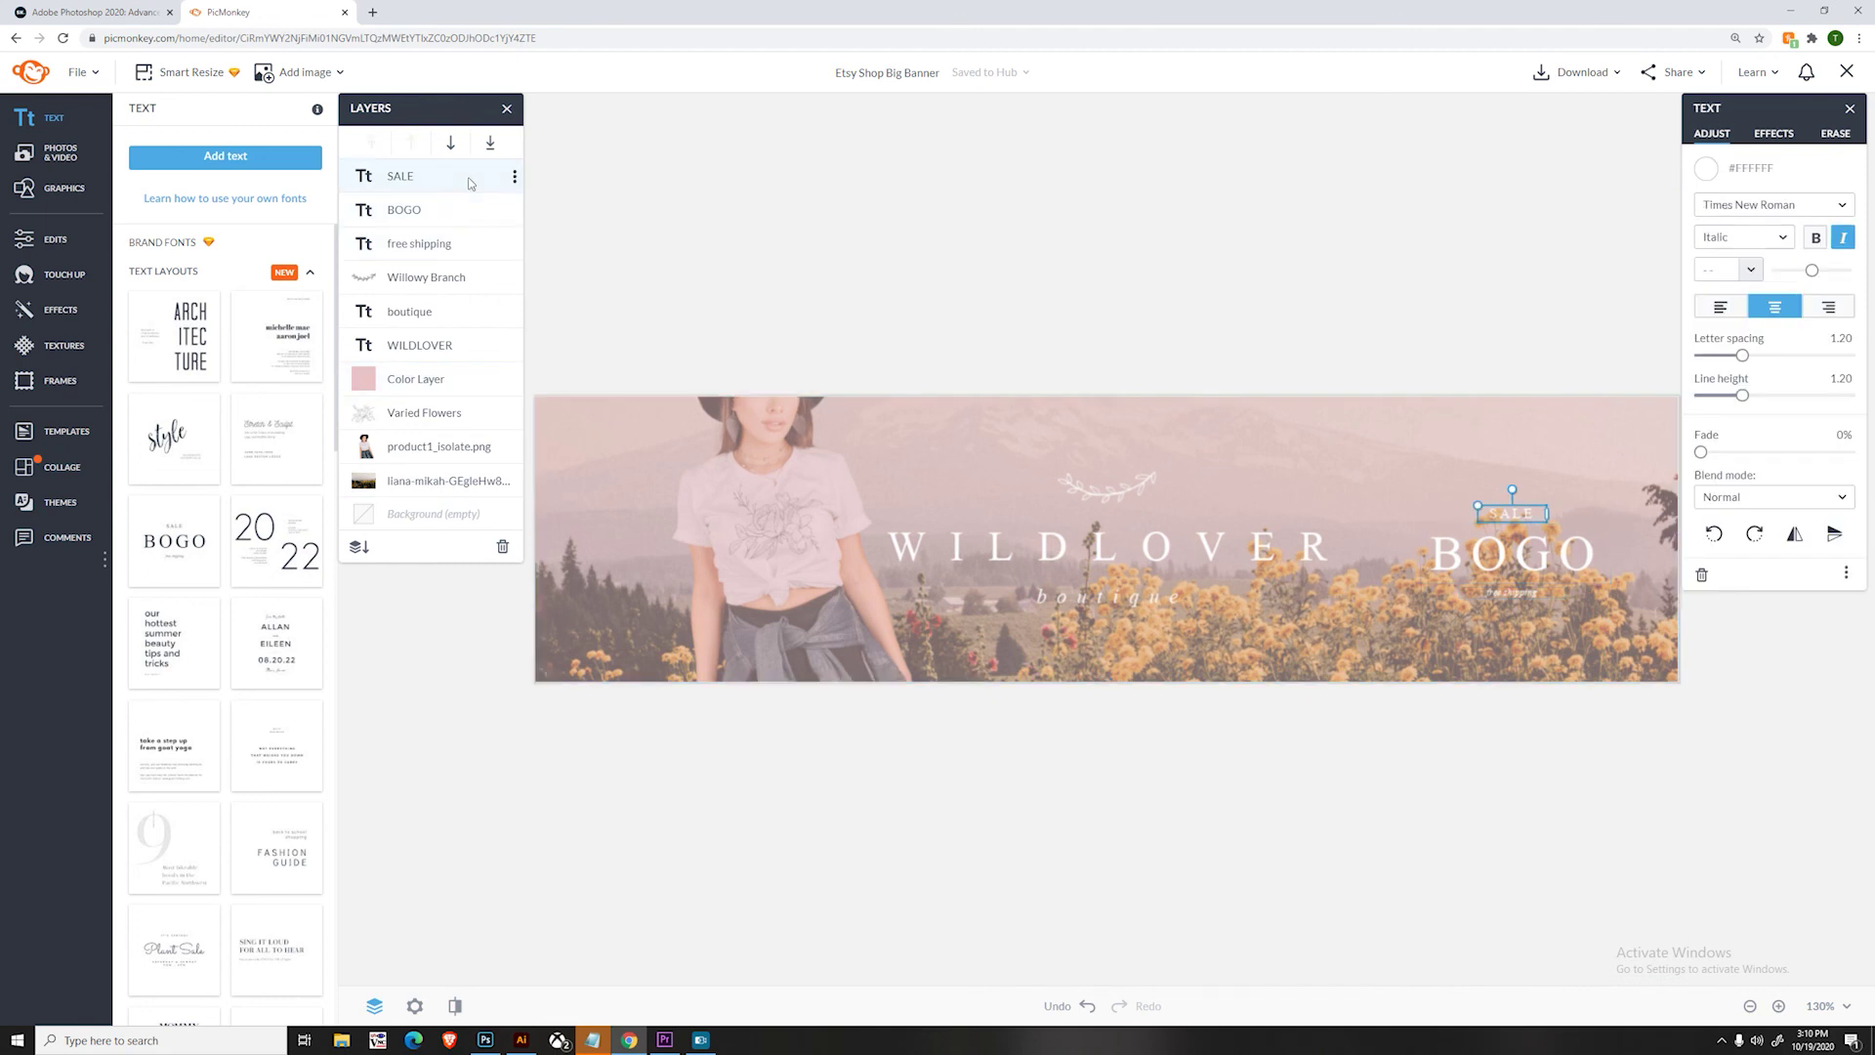
shift+click(476, 210)
shift+click(476, 244)
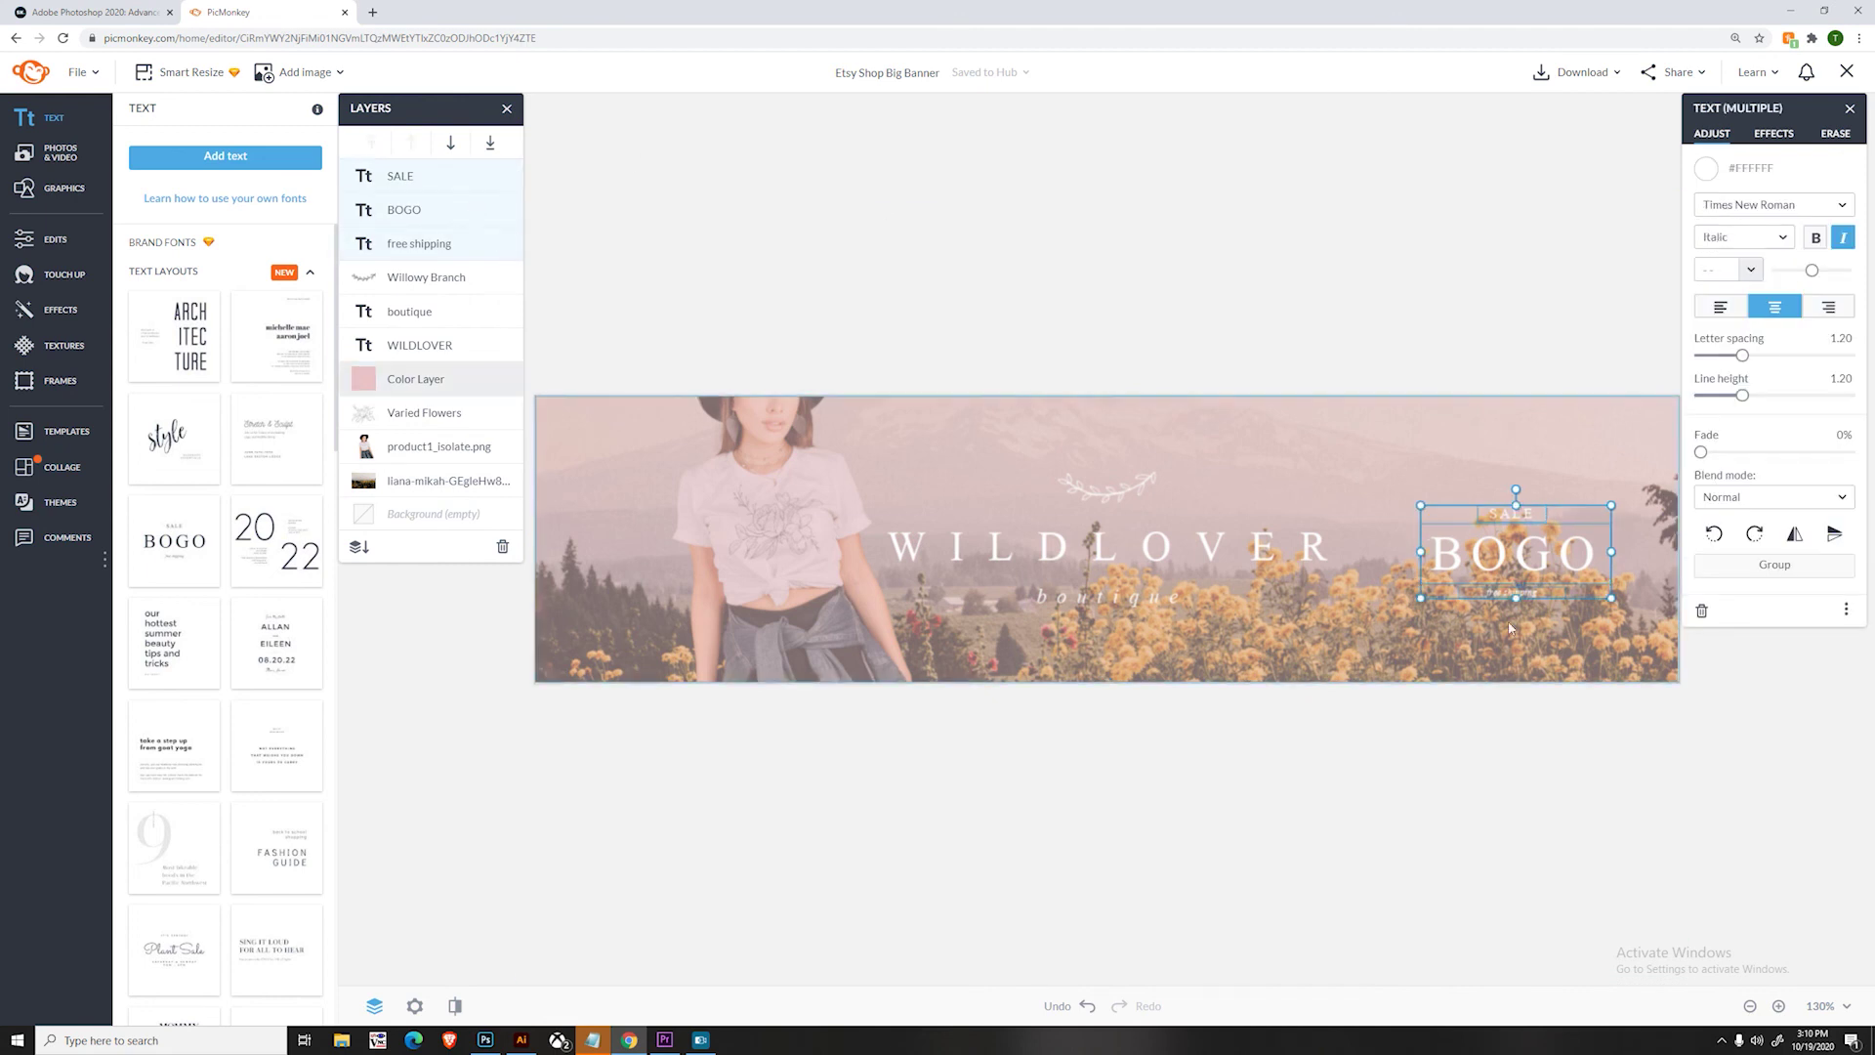
mouse_move(1609, 504)
mouse_down()
mouse_move(1645, 472)
mouse_move(1623, 487)
mouse_up()
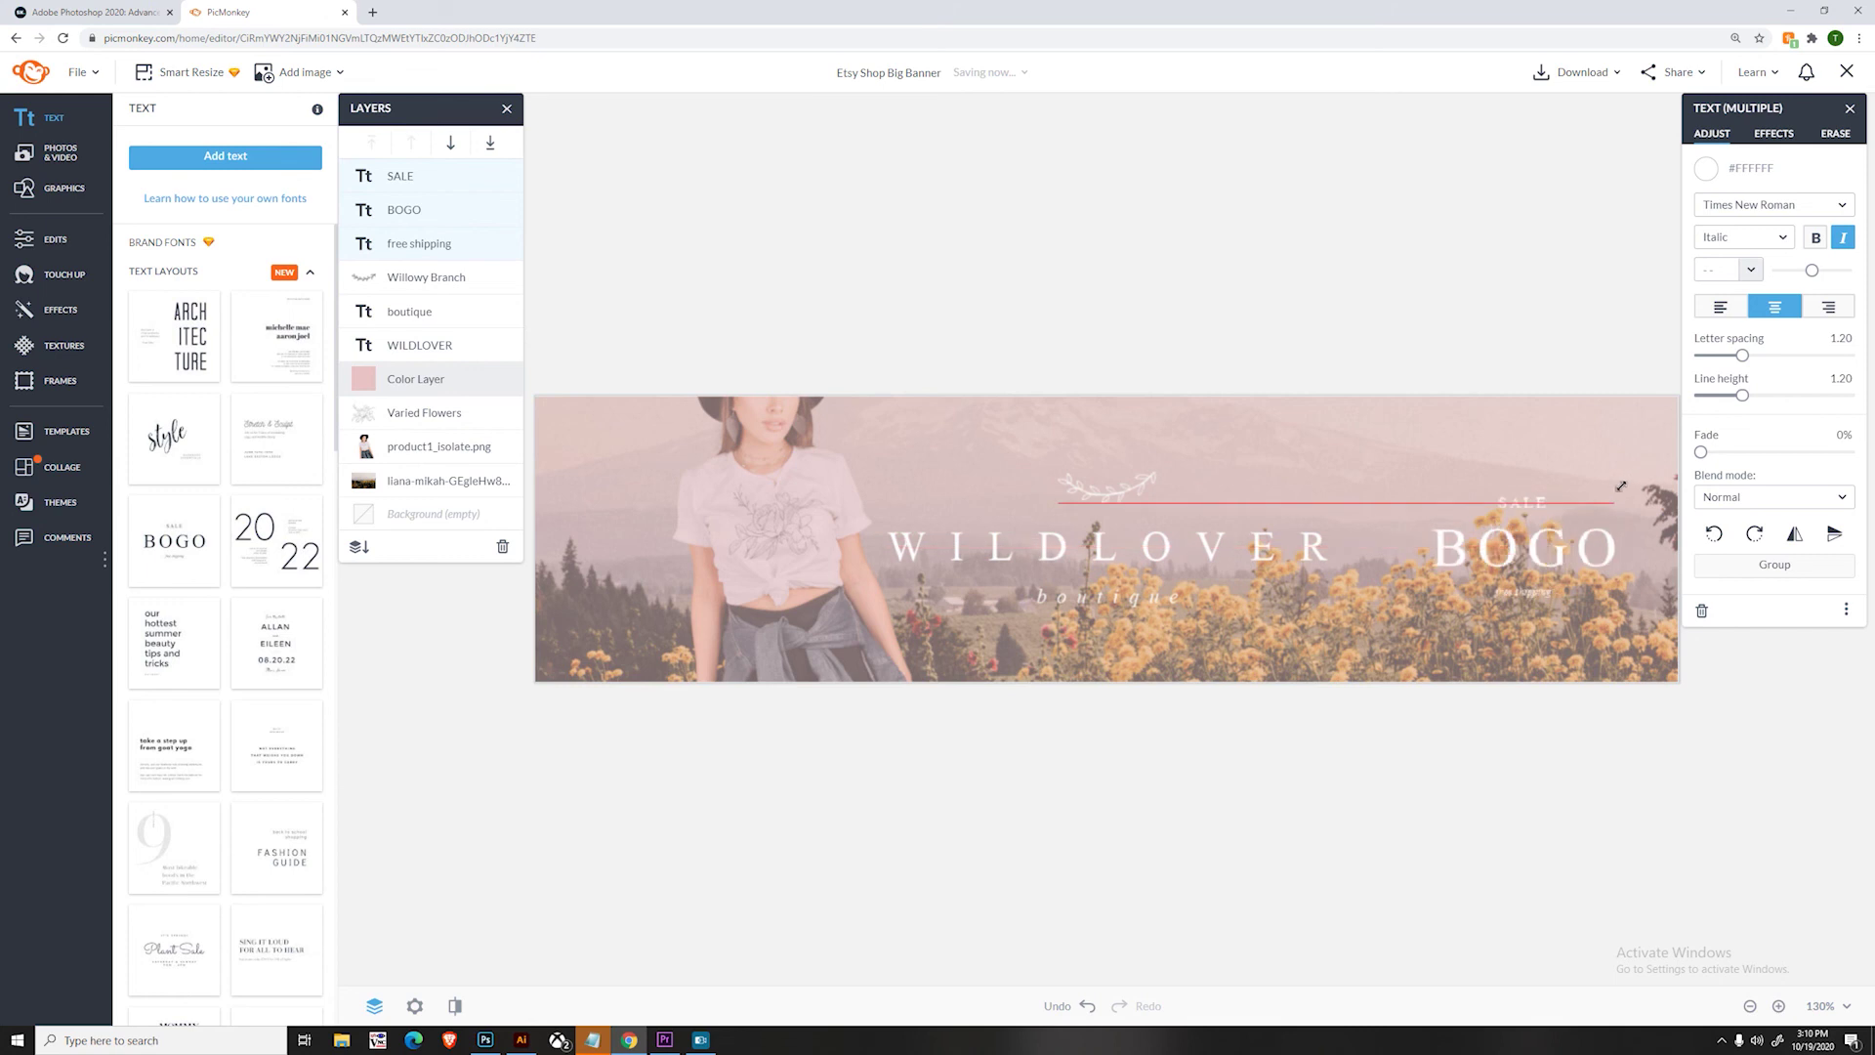
click(1529, 194)
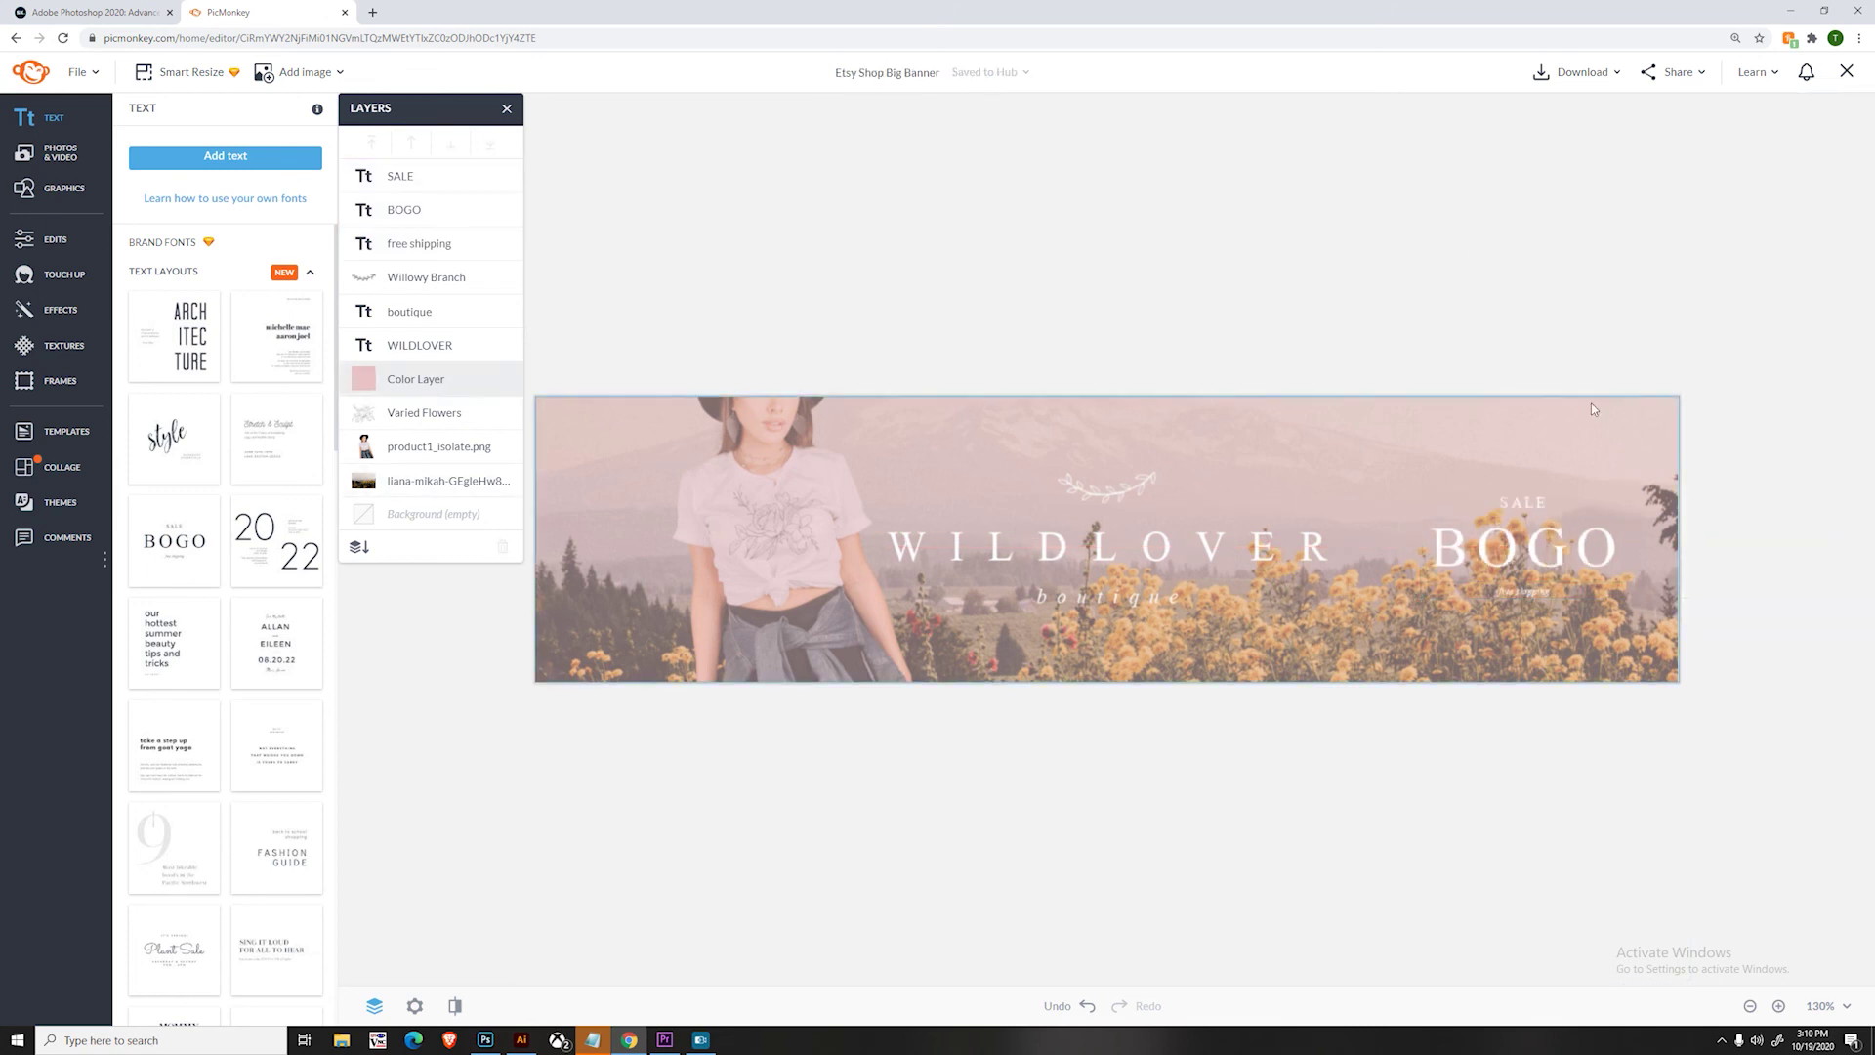
- Delete the BOGO text from the banner
click(1560, 560)
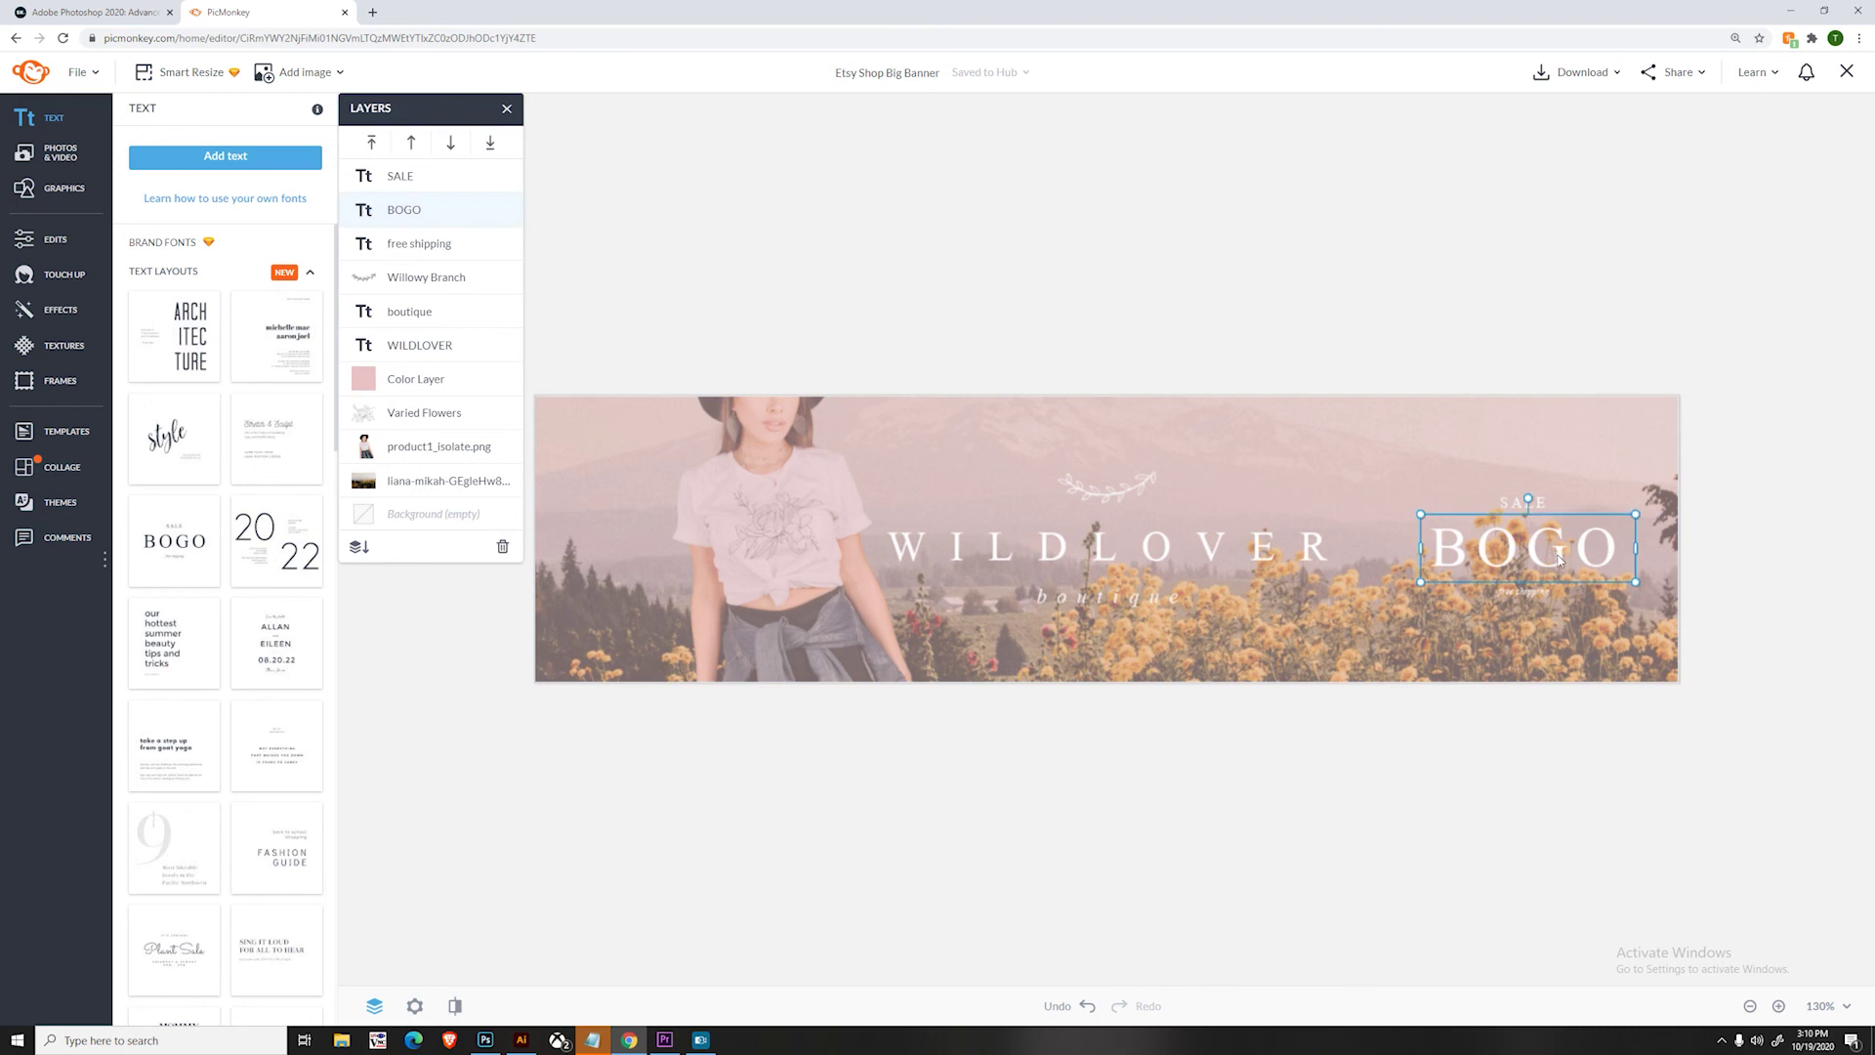
click(503, 547)
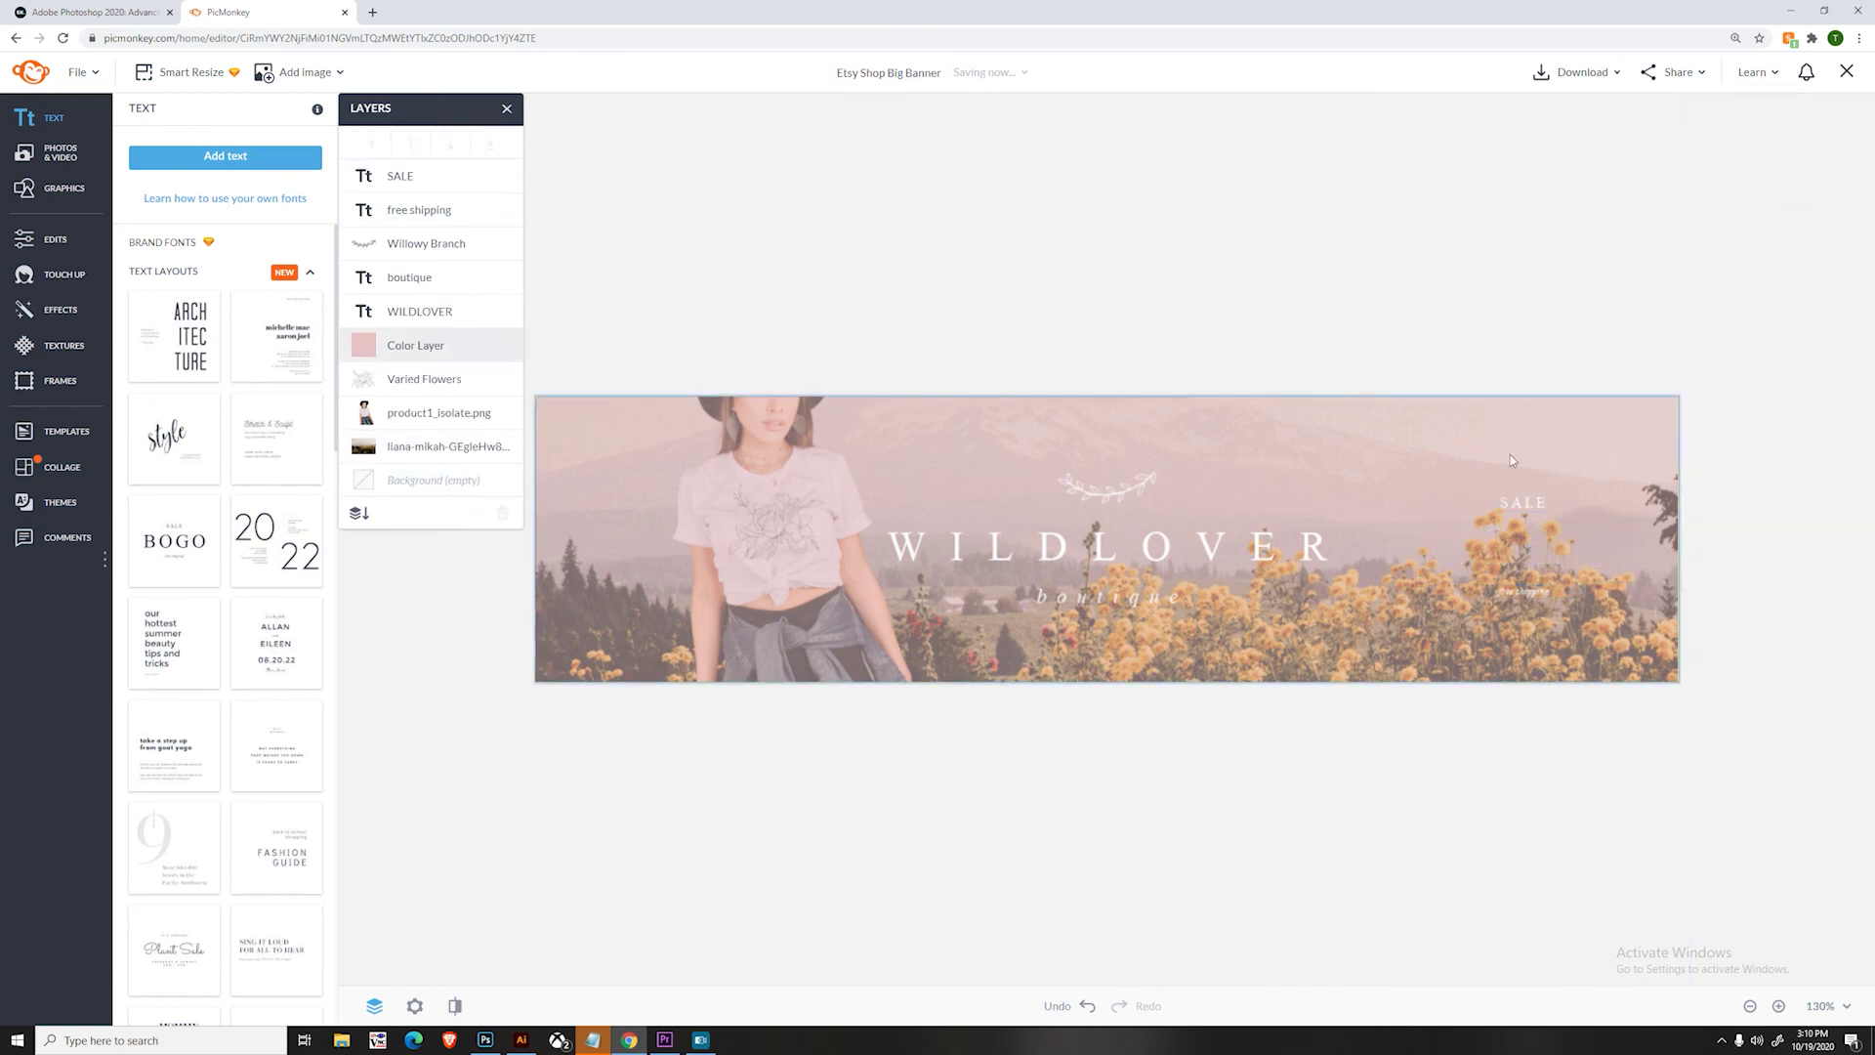
- Delete the SALE and free shipping text layers from the banner
click(469, 179)
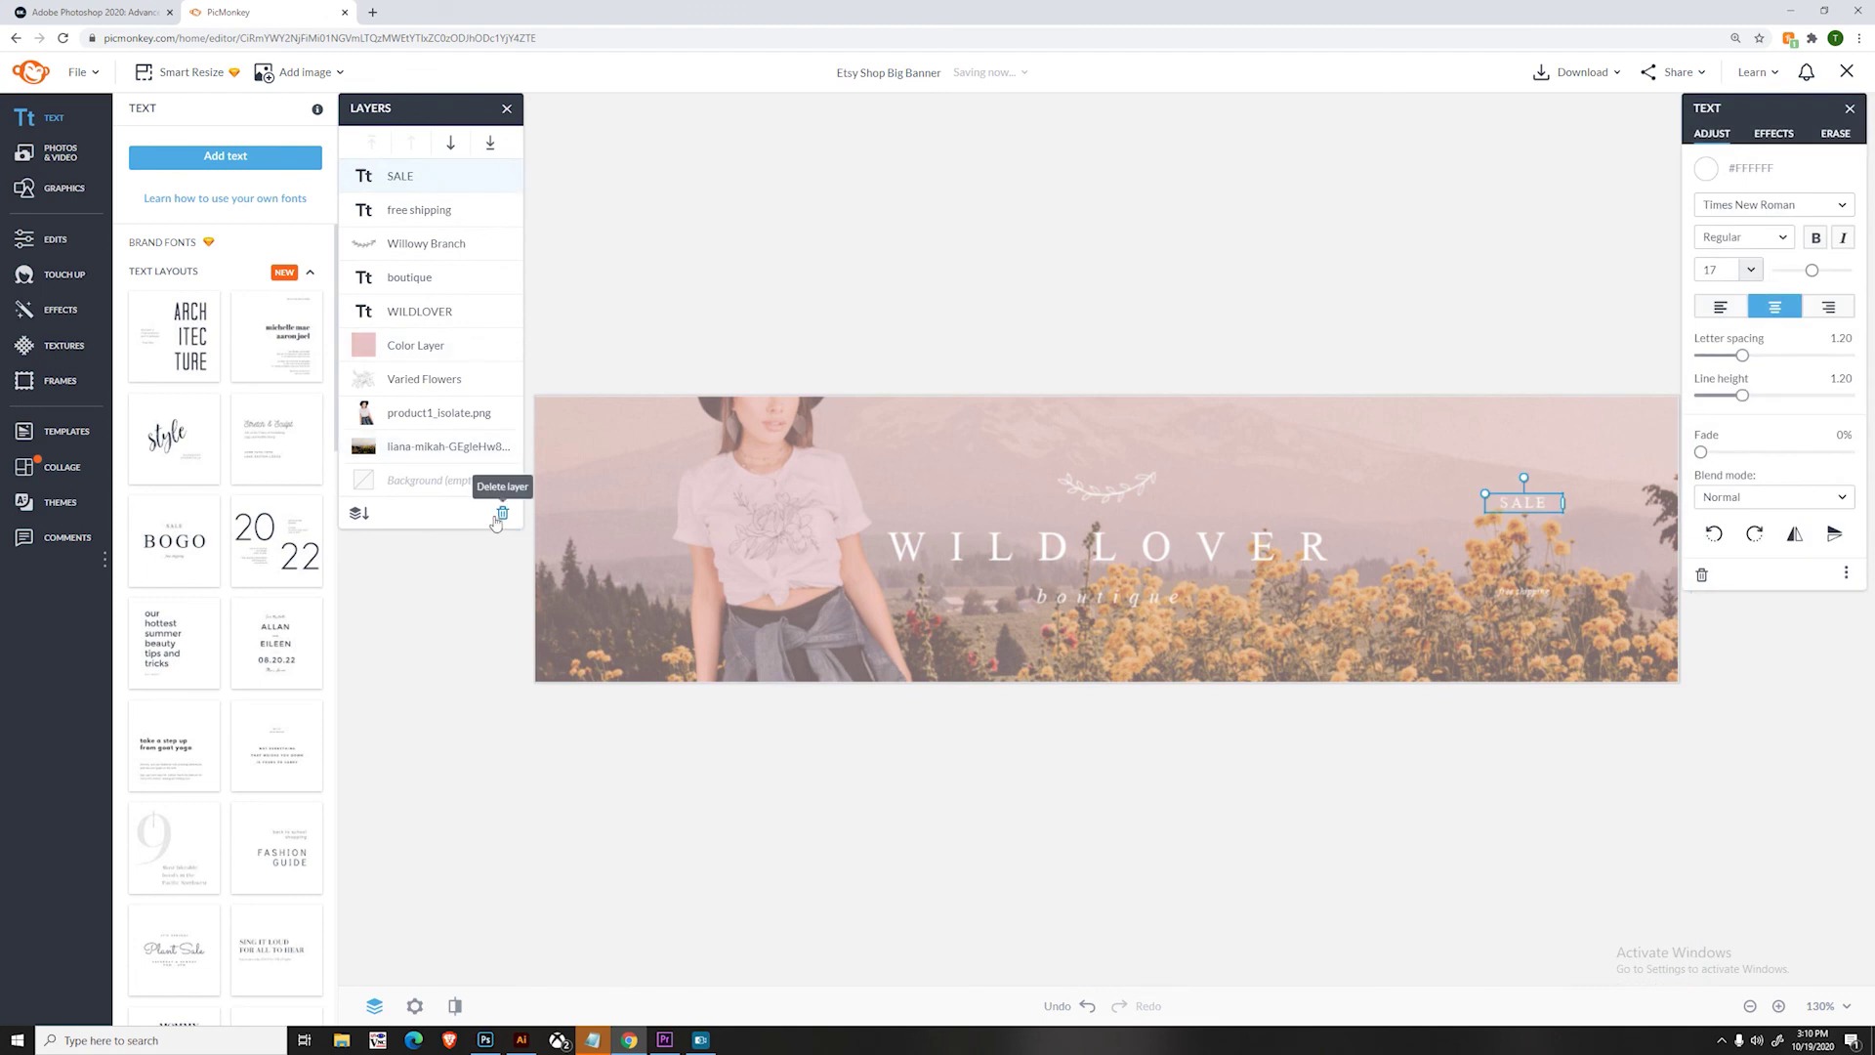
click(503, 514)
click(464, 178)
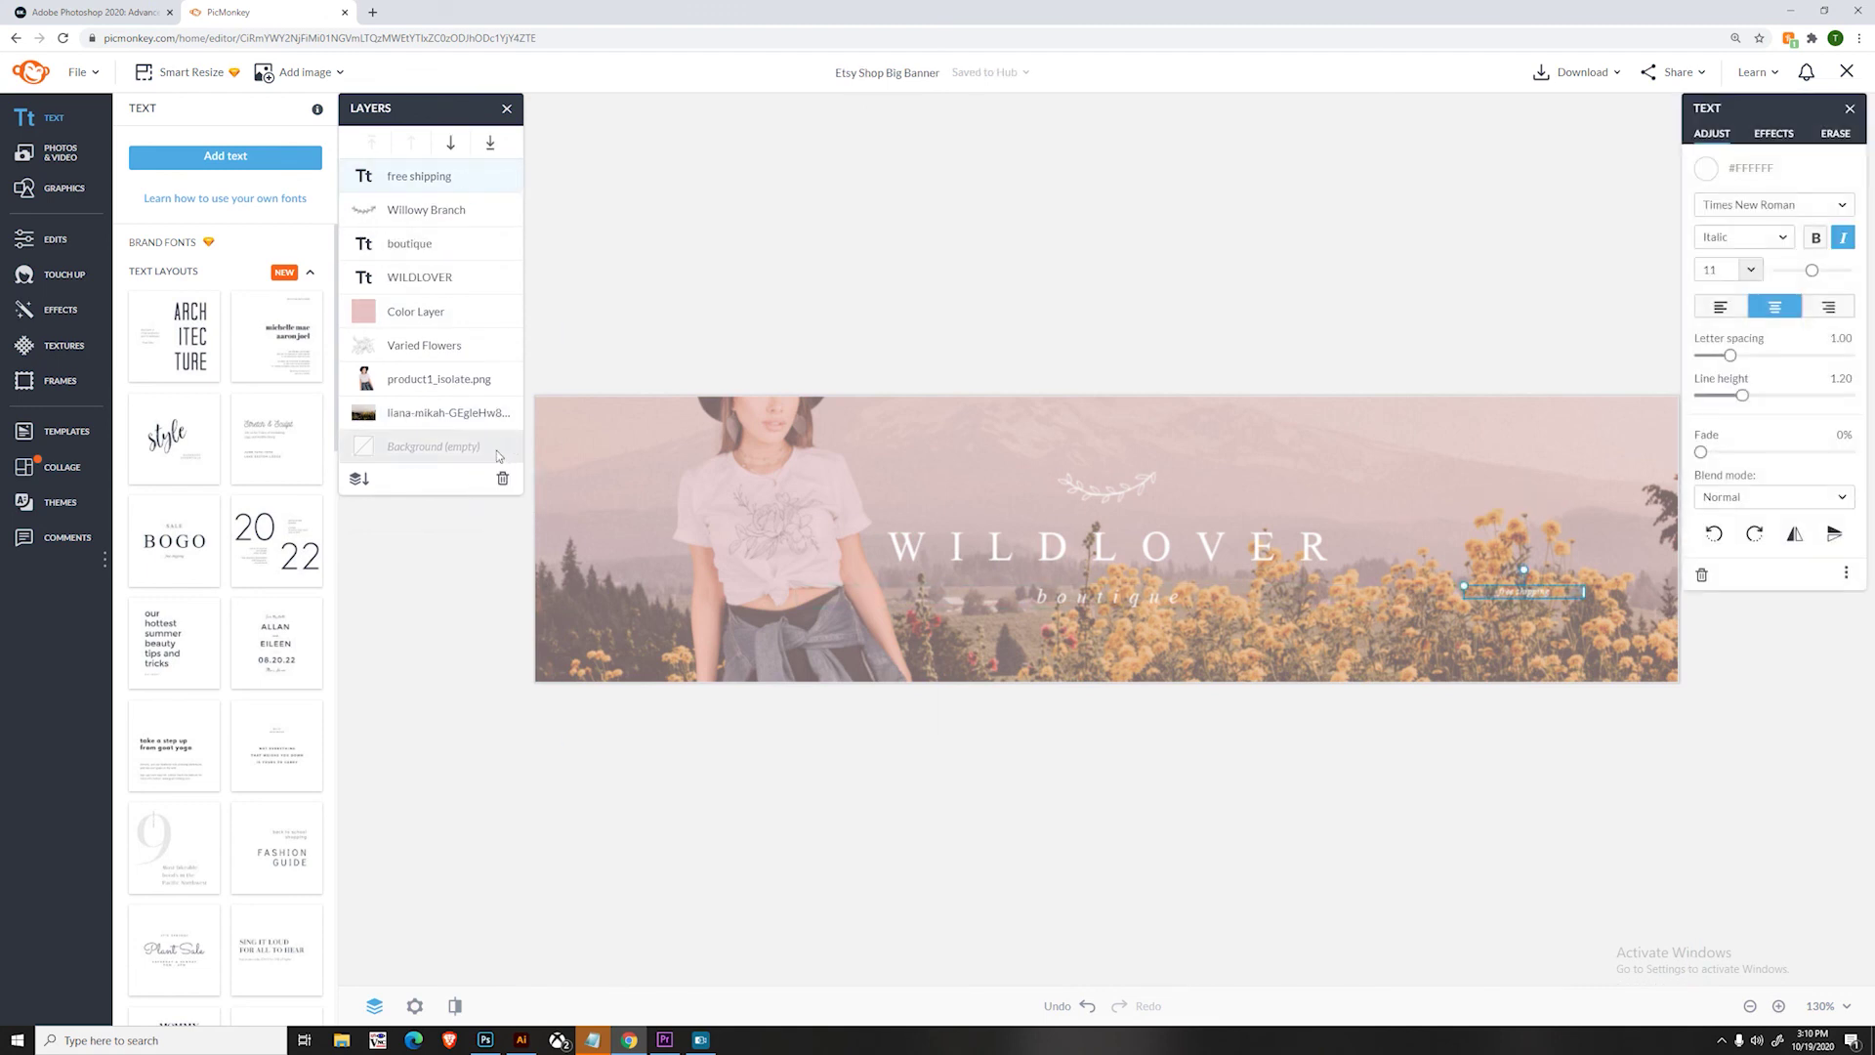
click(503, 477)
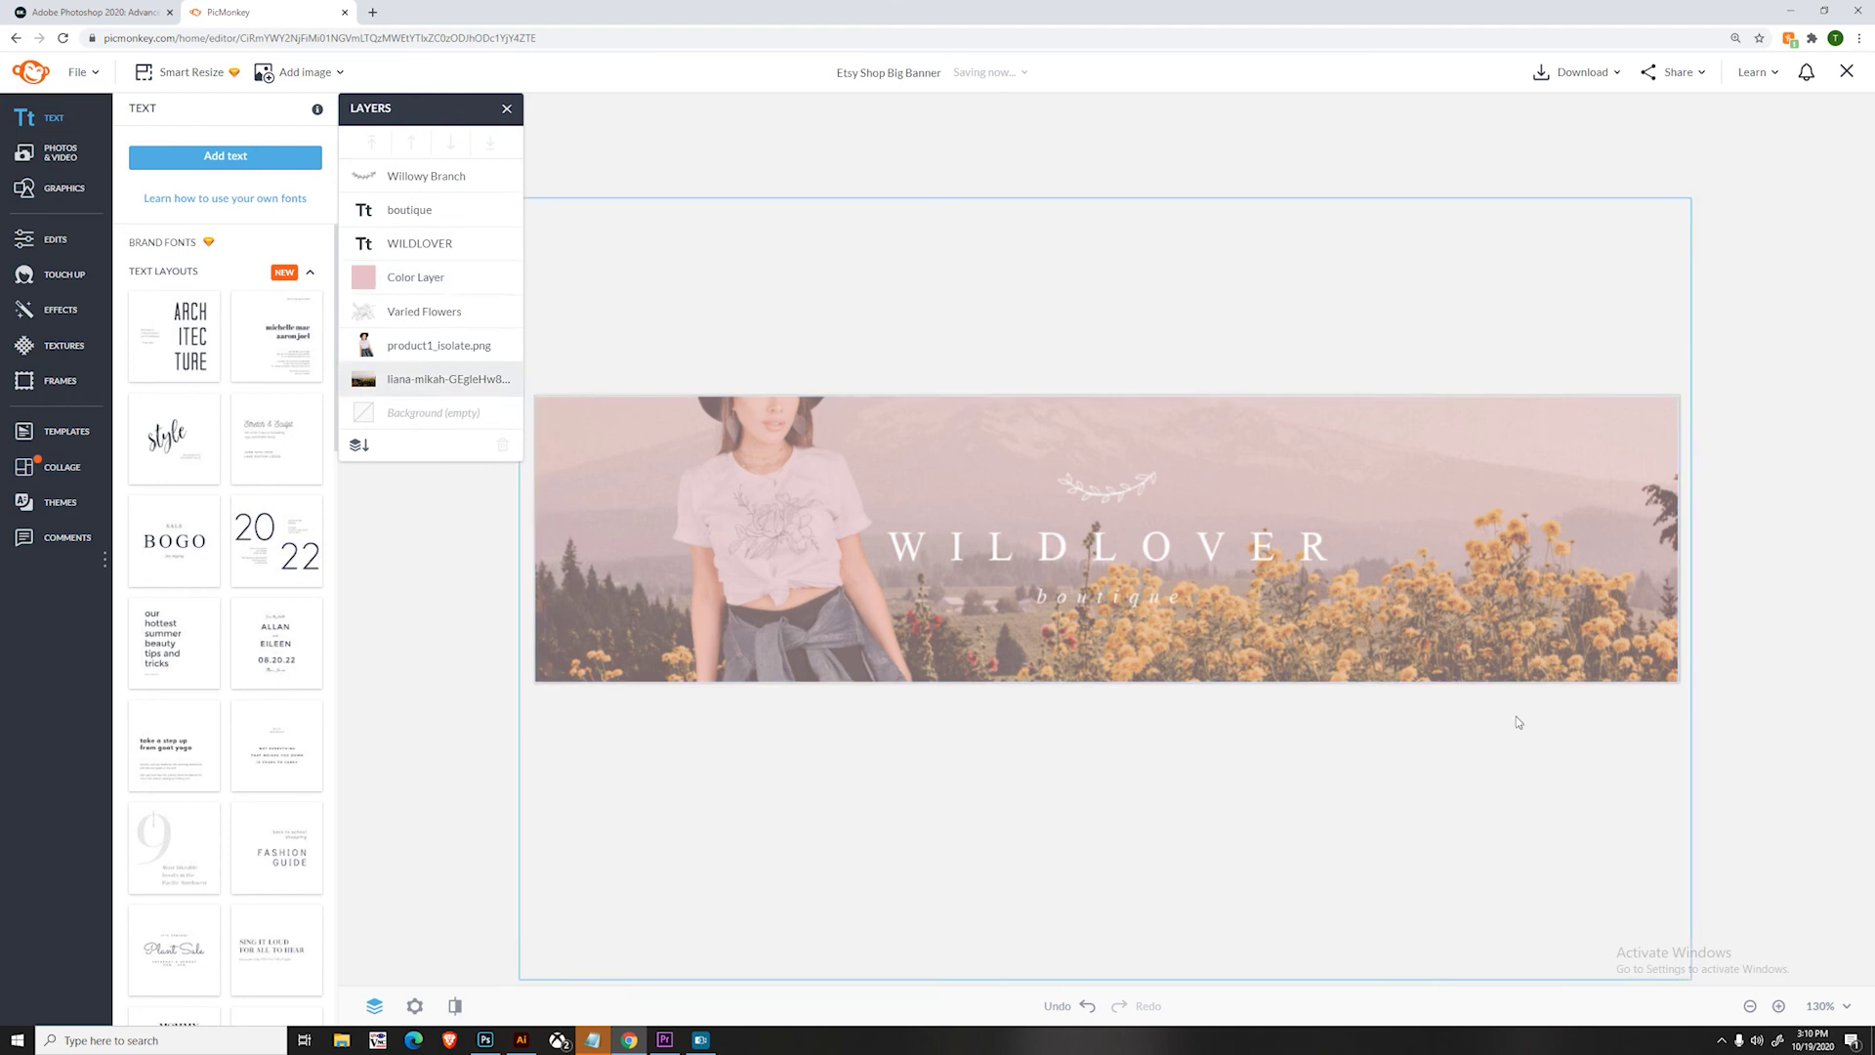
- Look through the available text layouts for a sale text design that suits the banner
scroll(282, 655, down, 10)
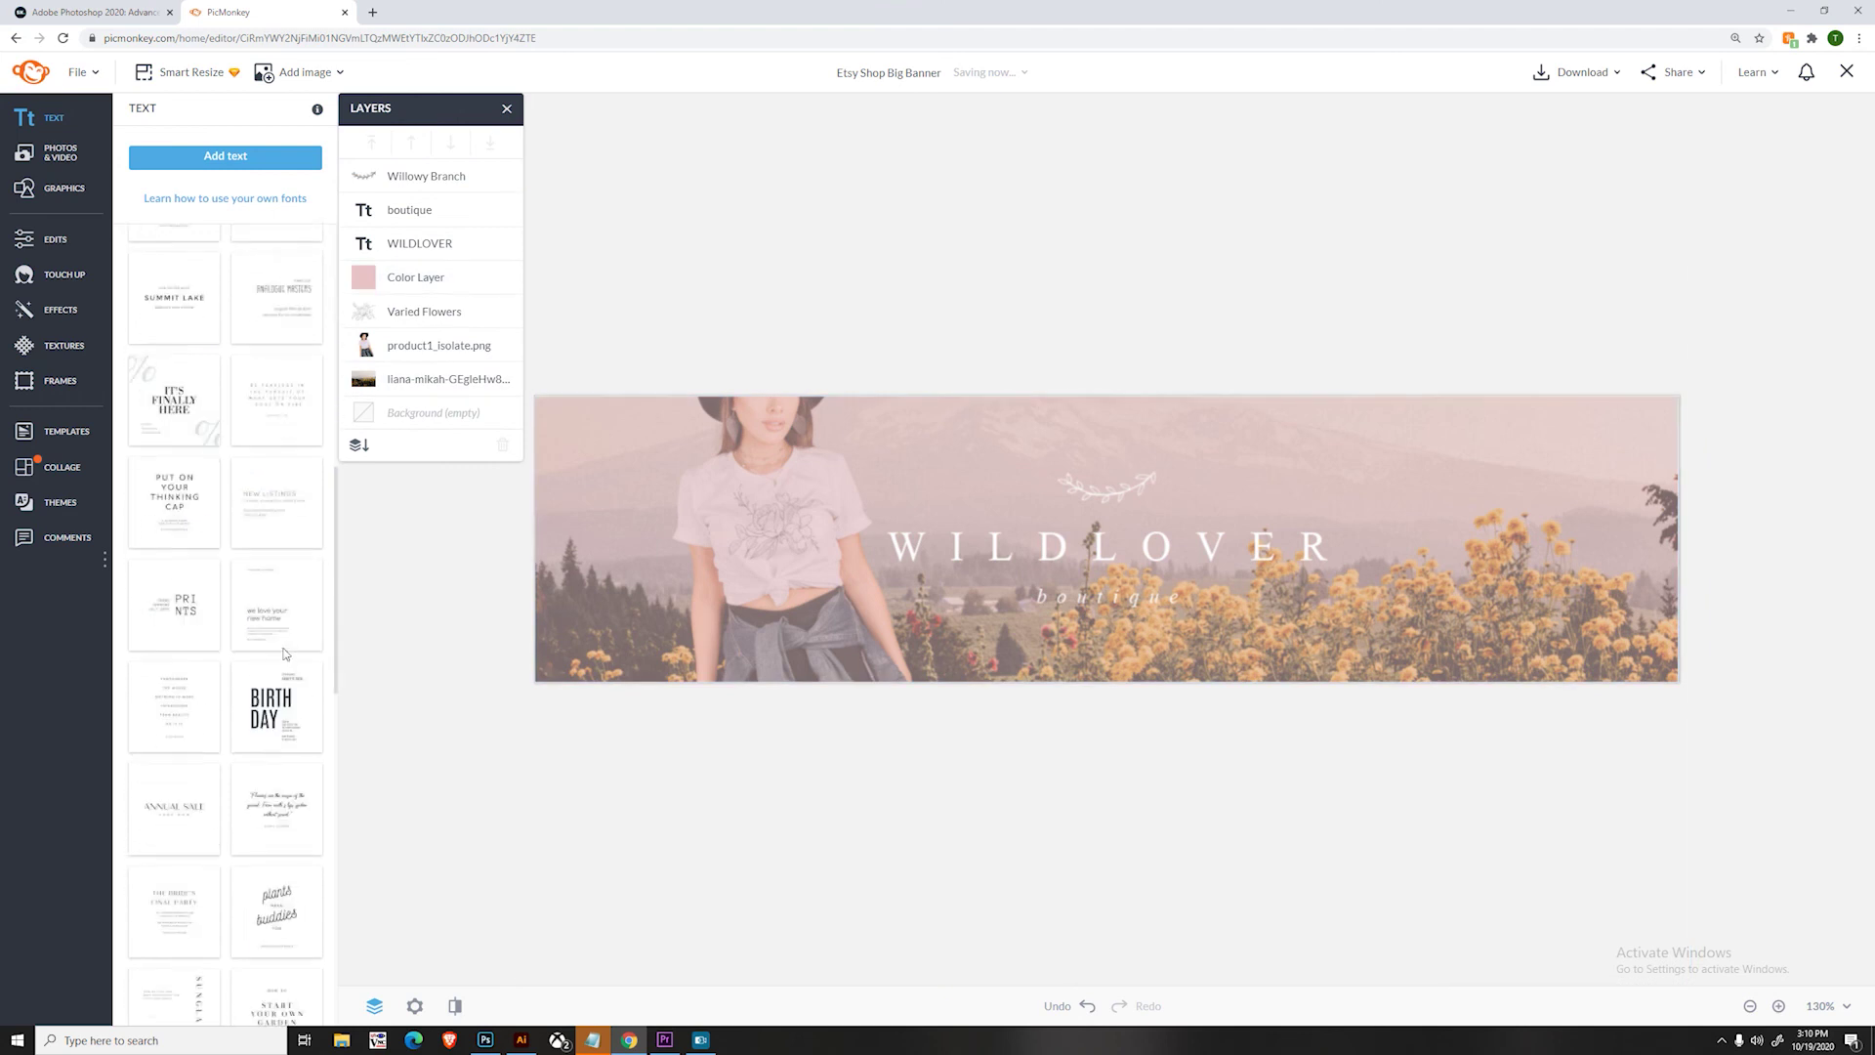
scroll(249, 538, down, 5)
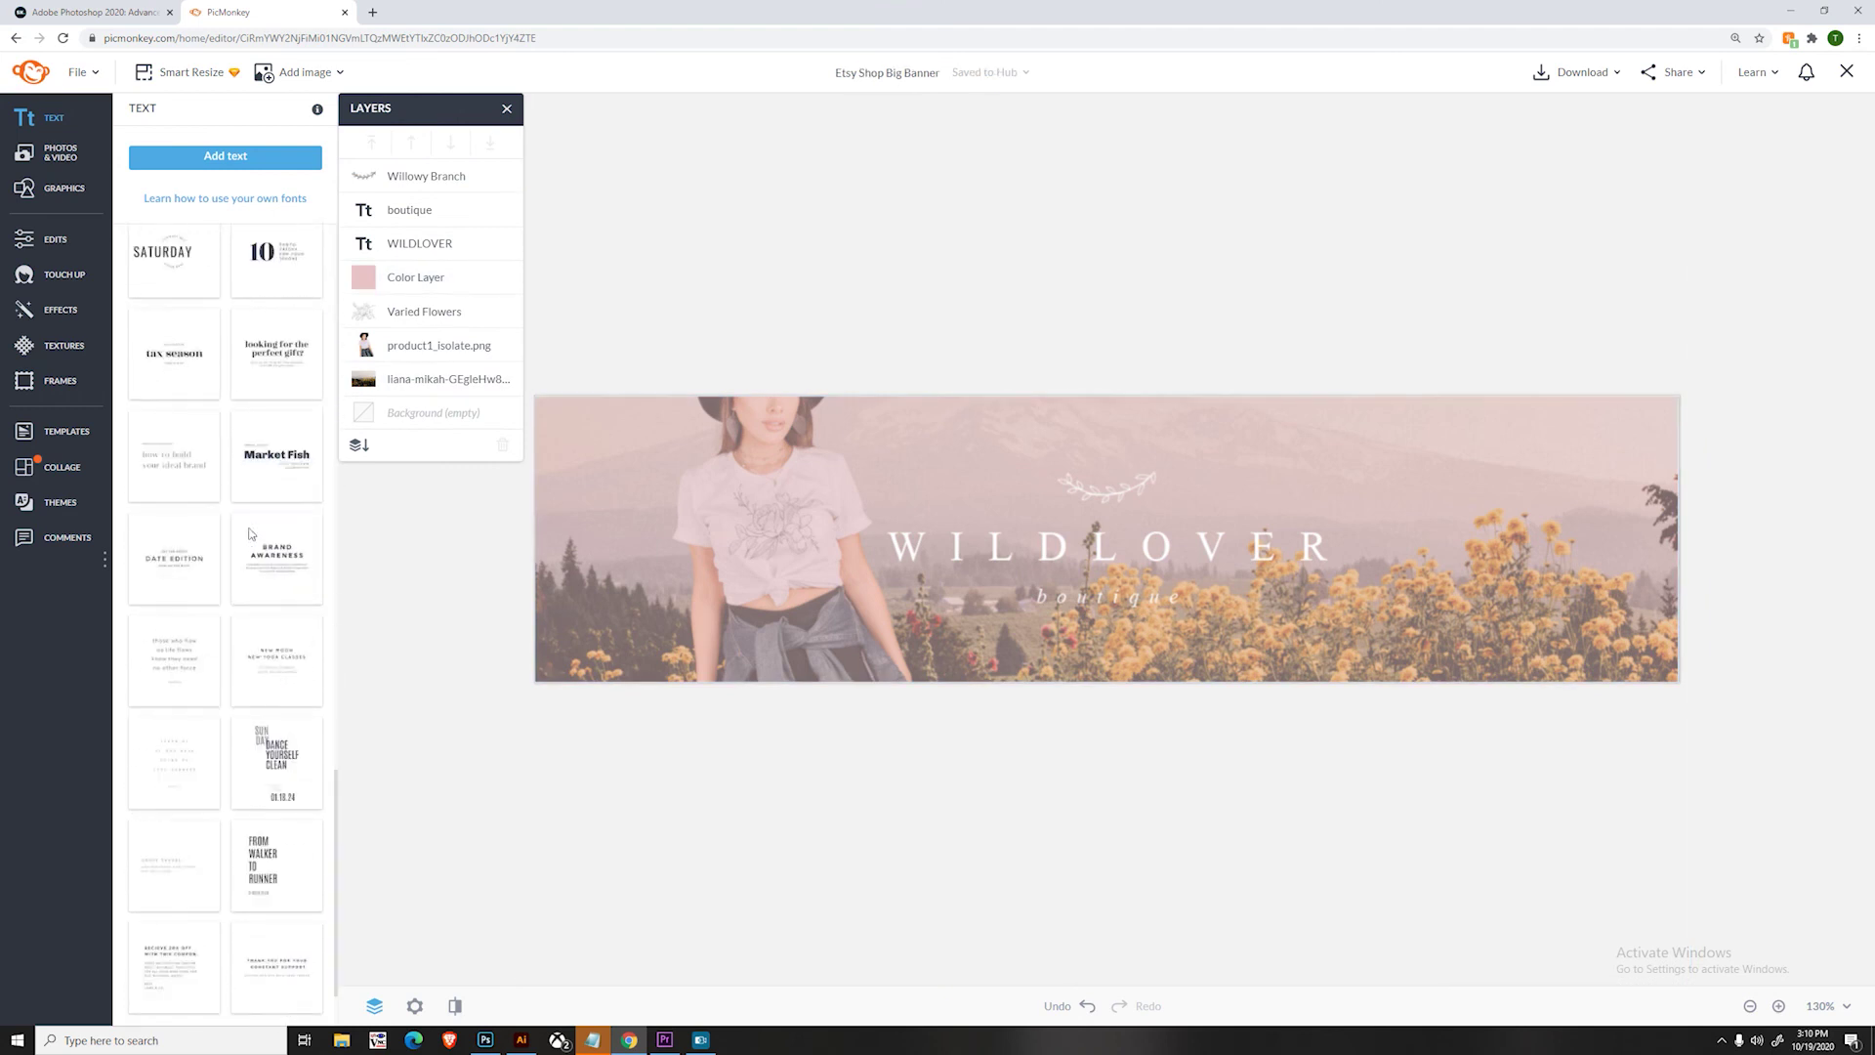
scroll(252, 726, up, 8)
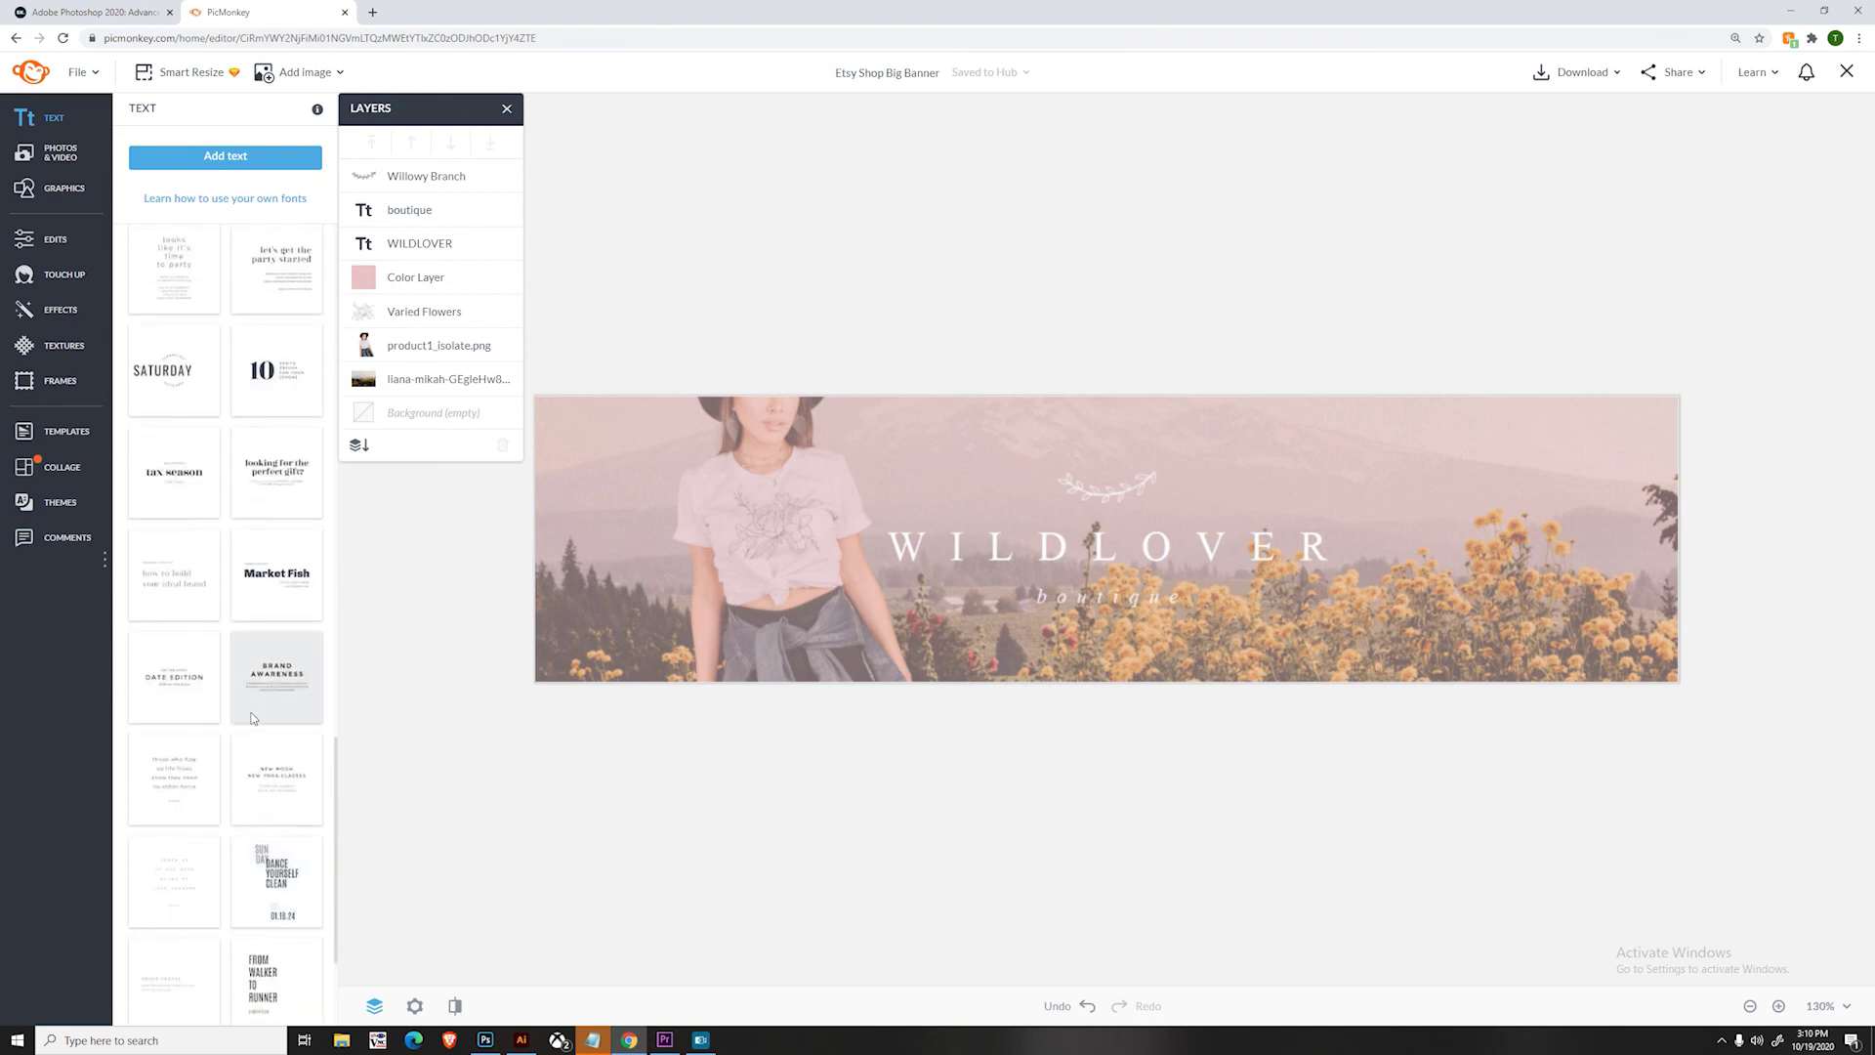
scroll(252, 710, up, 10)
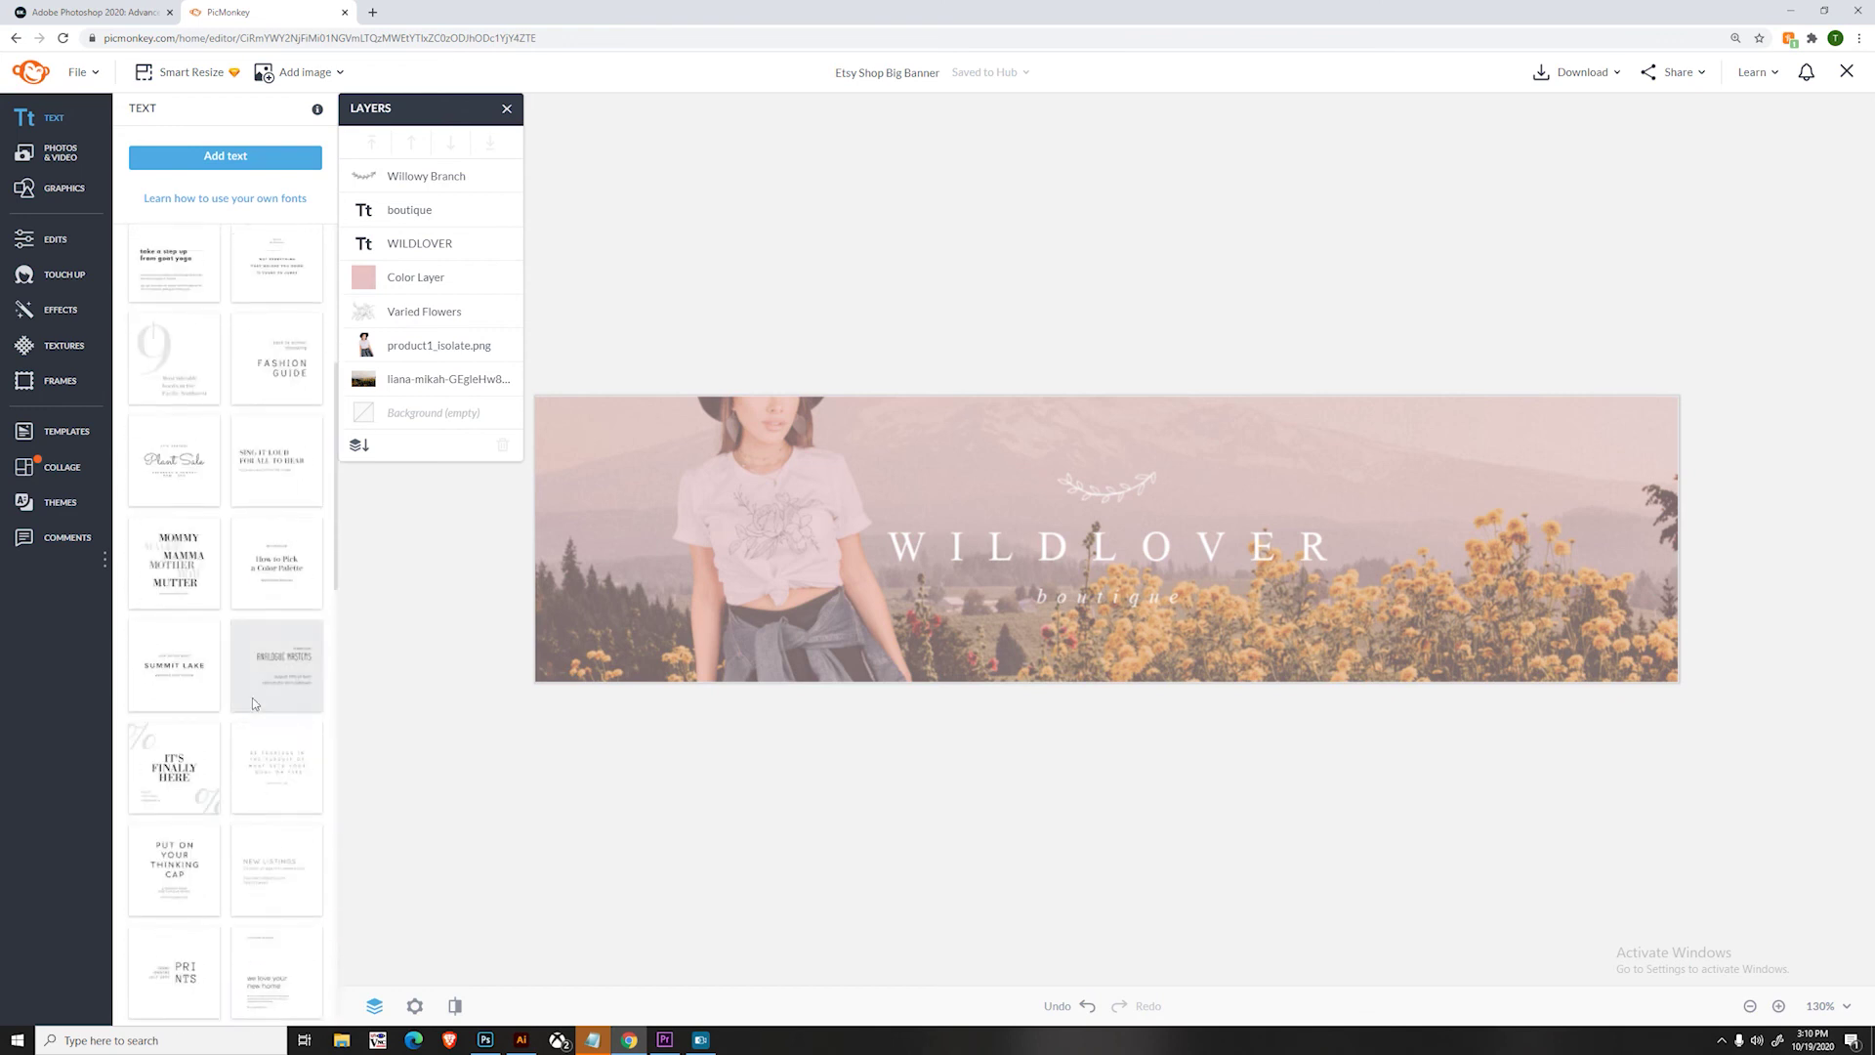
scroll(264, 630, up, 7)
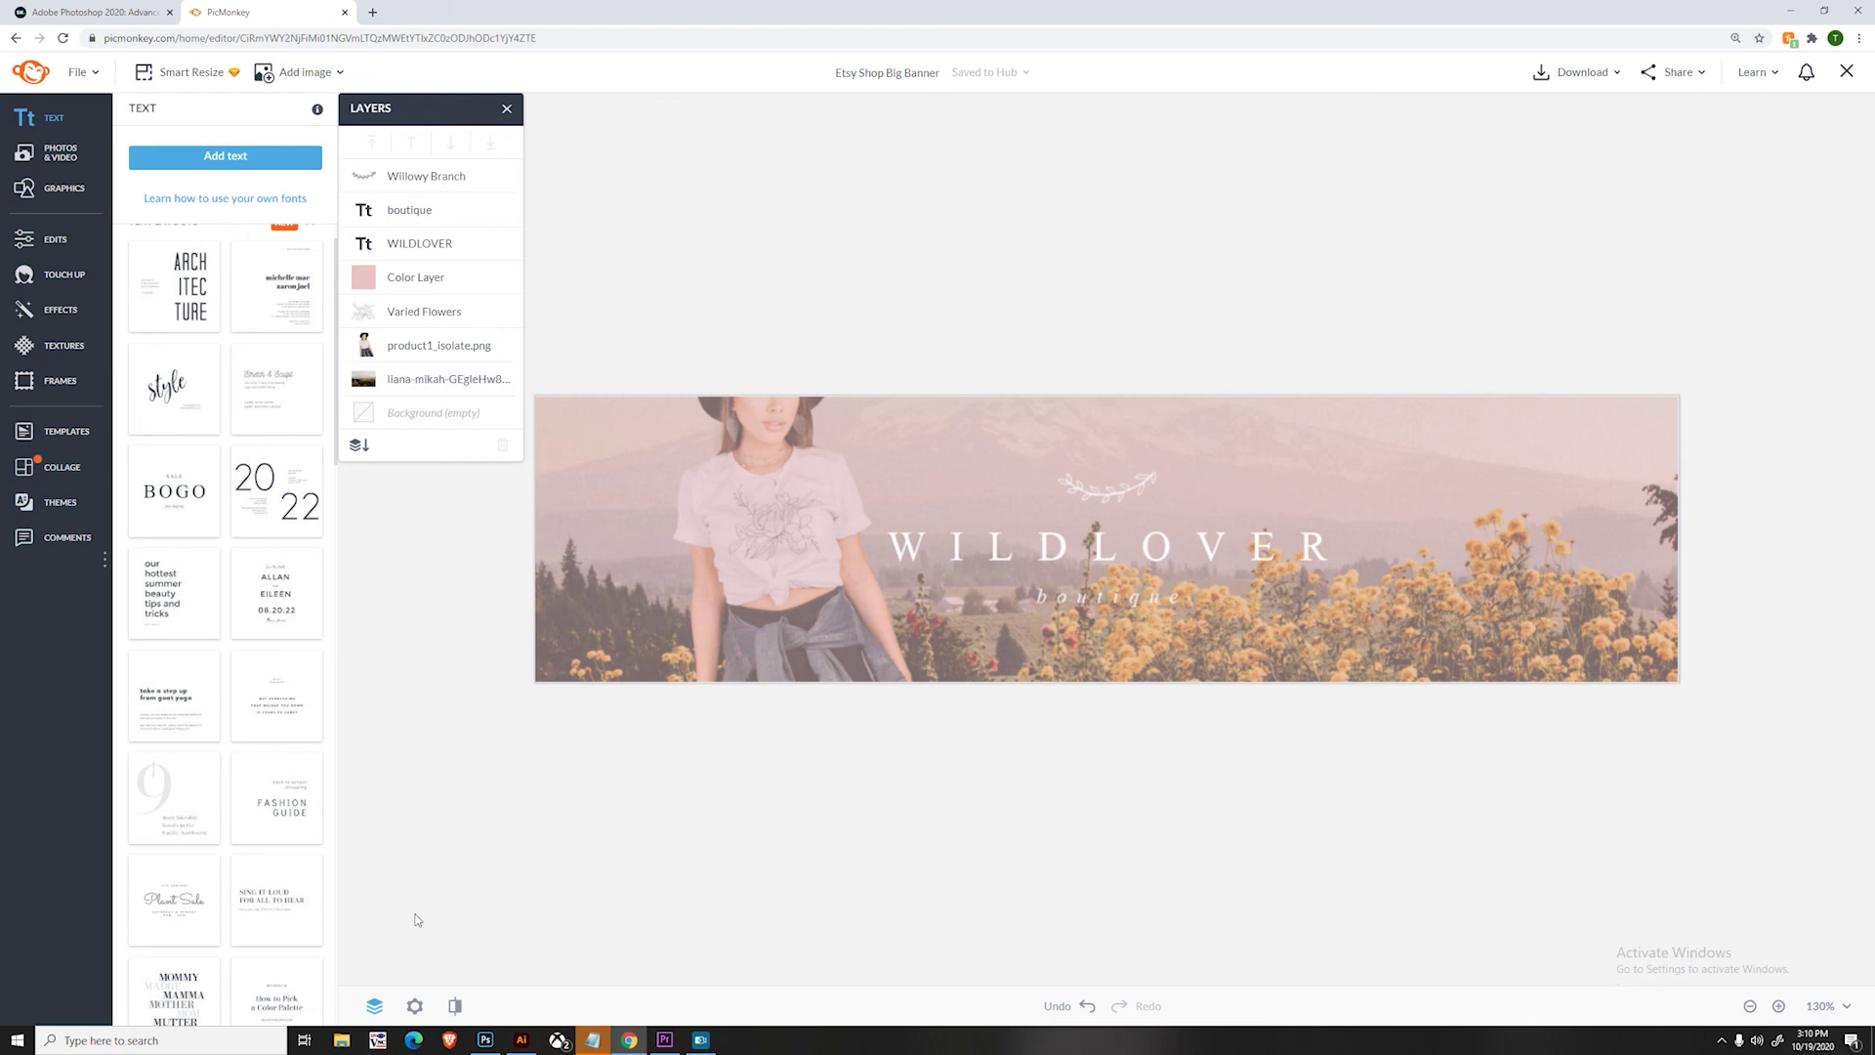
mouse_move(652, 1044)
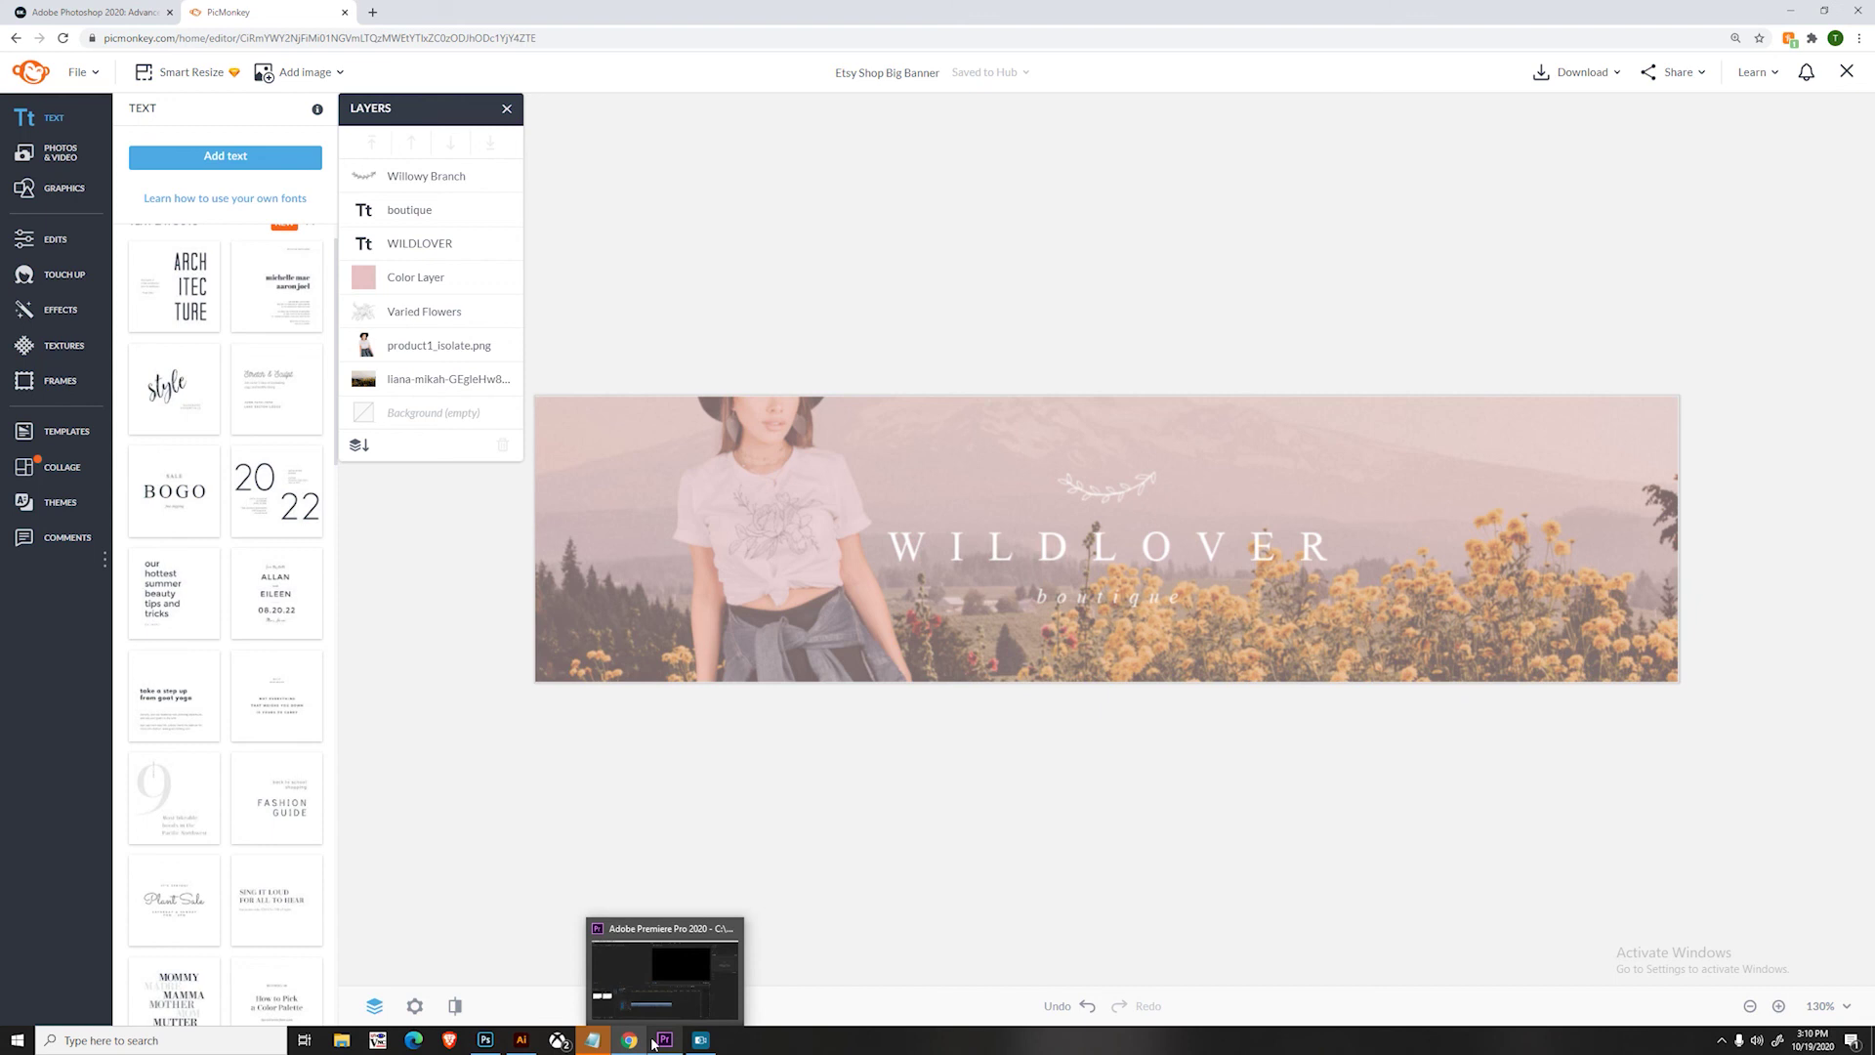